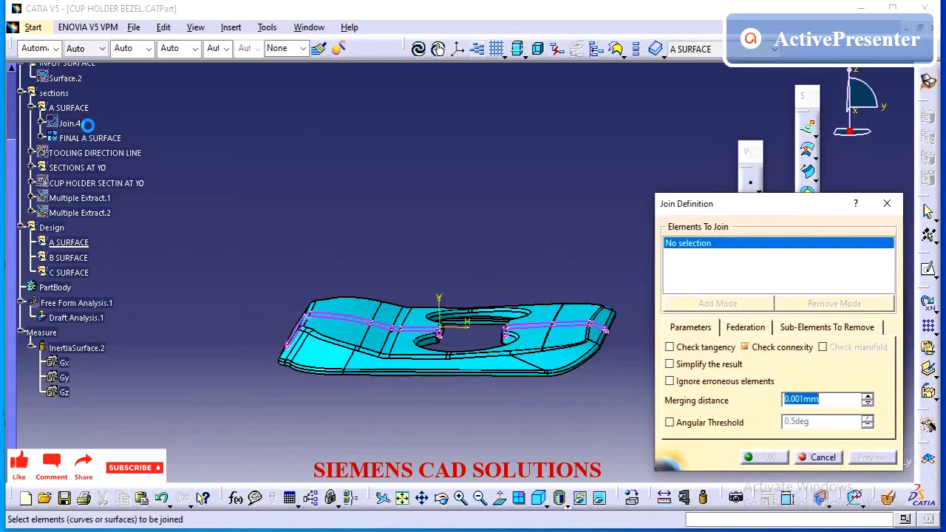
Join FINAL A SURFACE from the sections set into the Design A SURFACE set, and make a second join from that result.
click(90, 138)
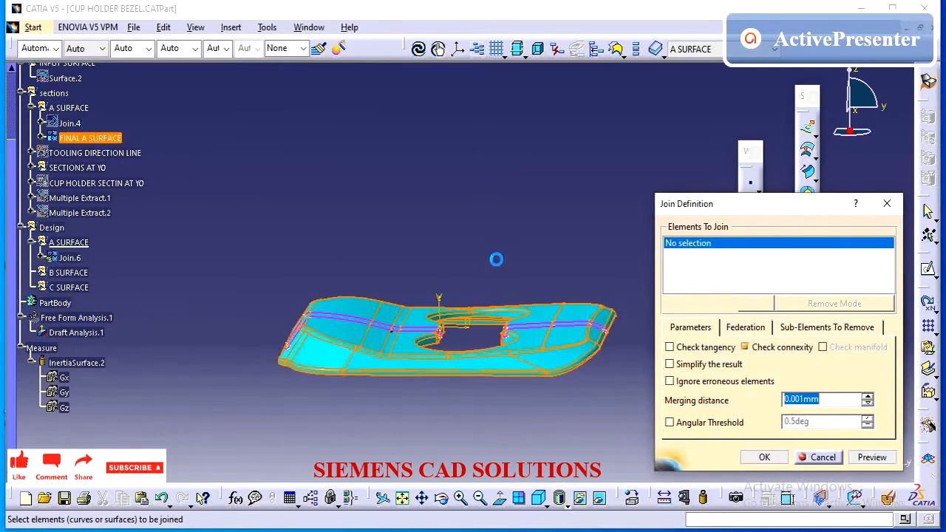
click(767, 458)
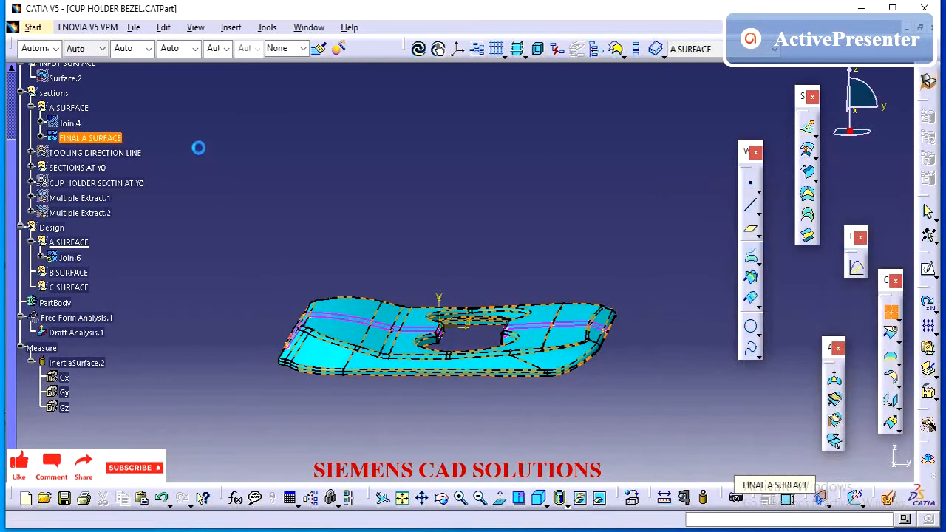
click(890, 311)
click(75, 258)
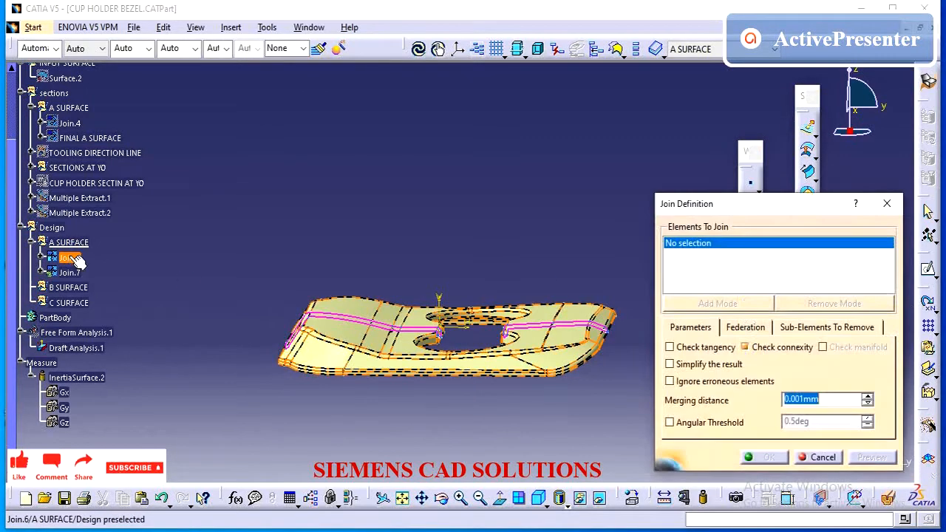
click(760, 455)
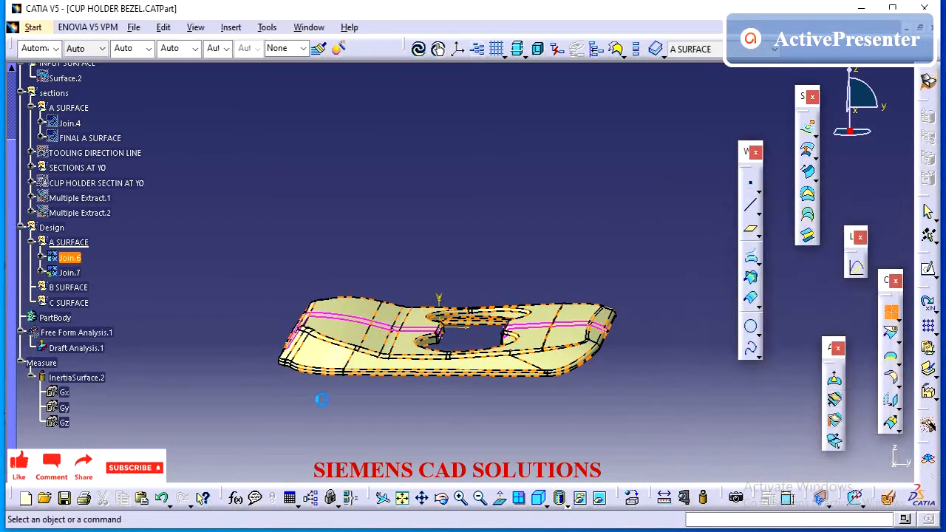
Rename the second join in the Design A SURFACE set as FINAL A SURFACE.
click(35, 256)
right_click(70, 272)
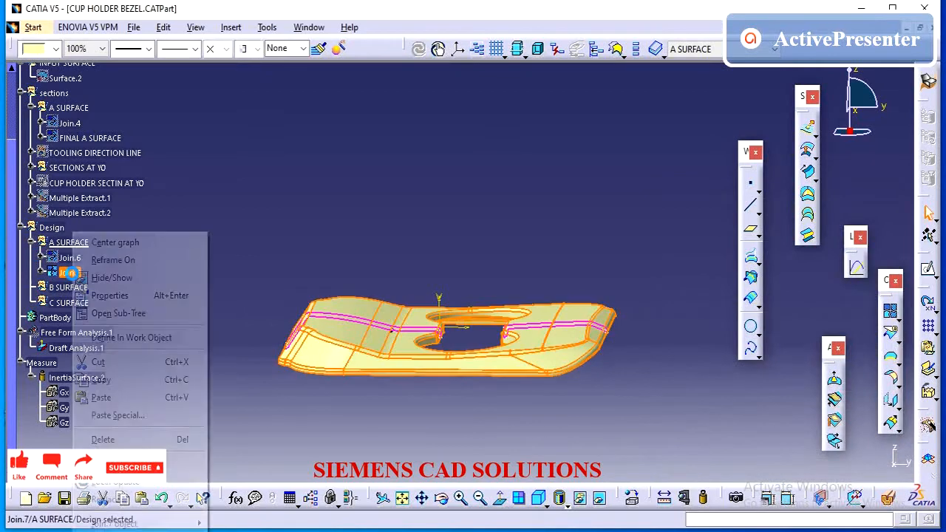
click(114, 297)
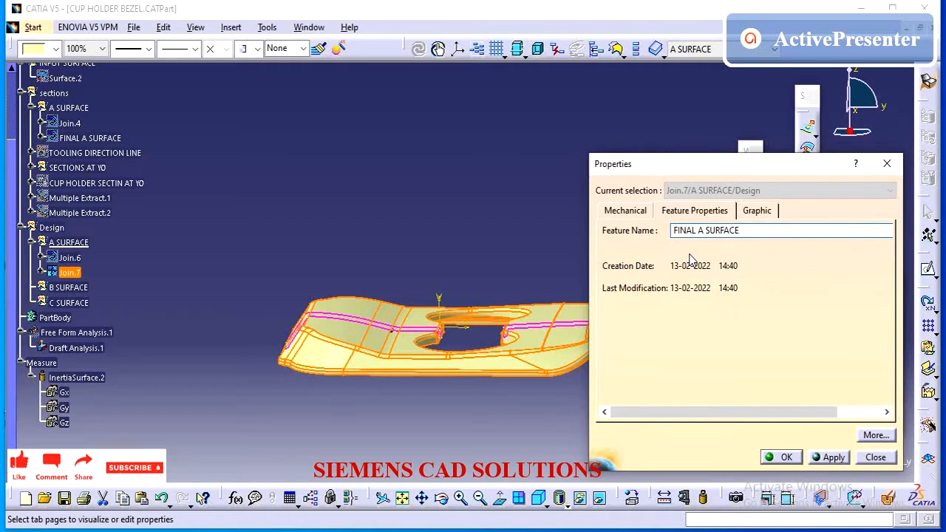
key(Return)
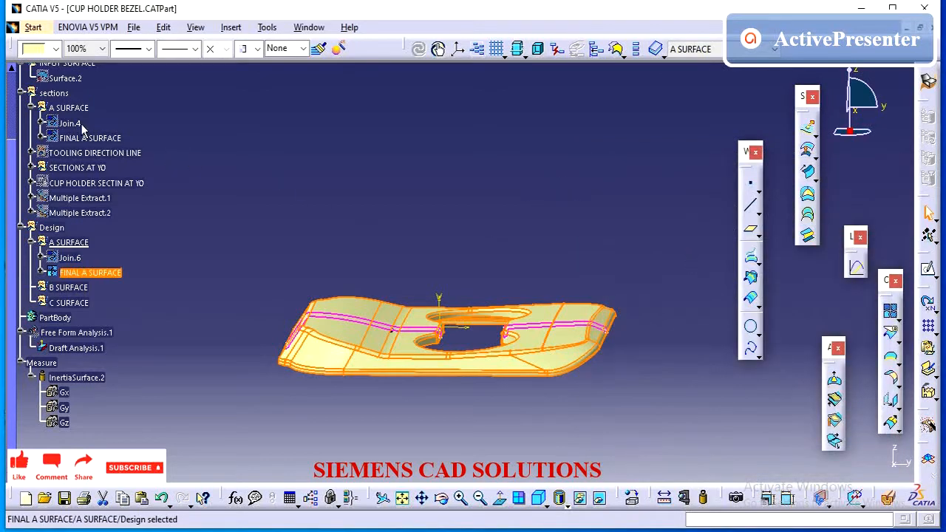
Collapse and hide the A SURFACE geometrical set under sections.
click(29, 107)
right_click(44, 109)
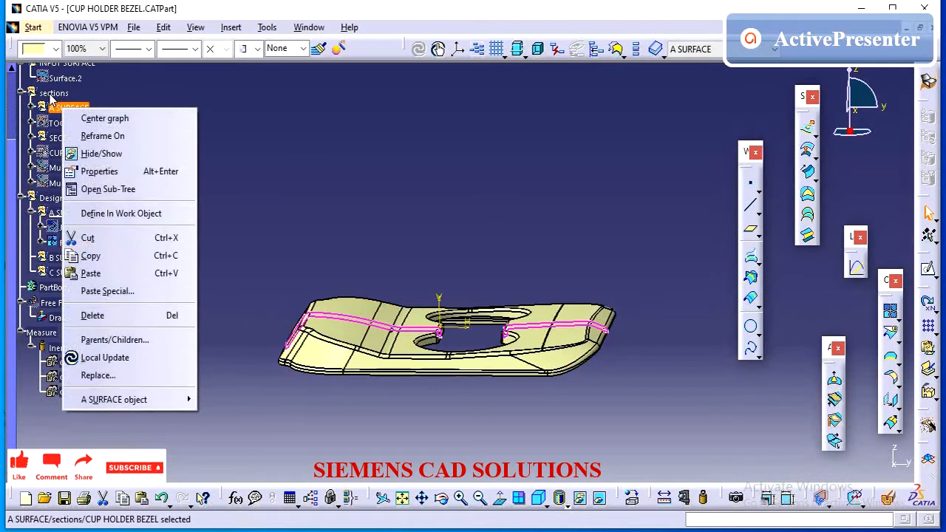
click(48, 93)
right_click(52, 93)
click(44, 107)
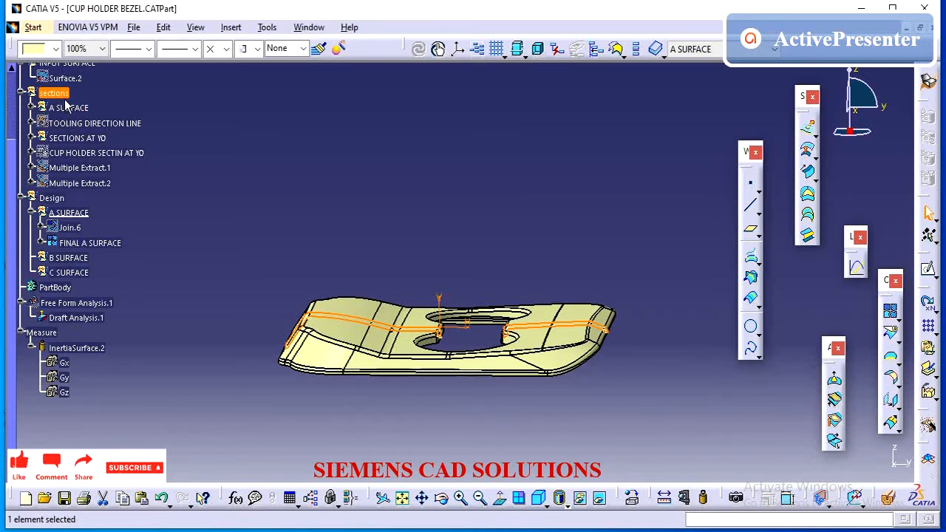
key(Escape)
right_click(72, 107)
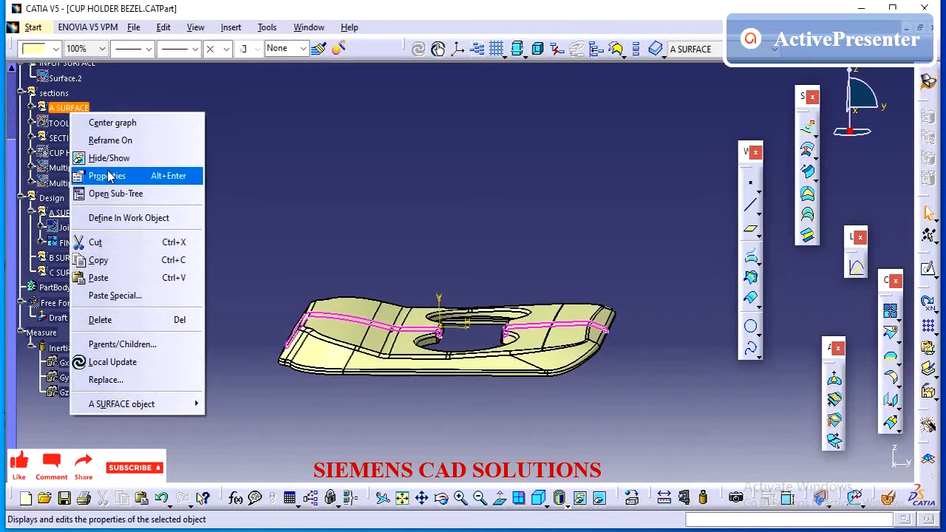
click(177, 151)
click(89, 142)
click(285, 144)
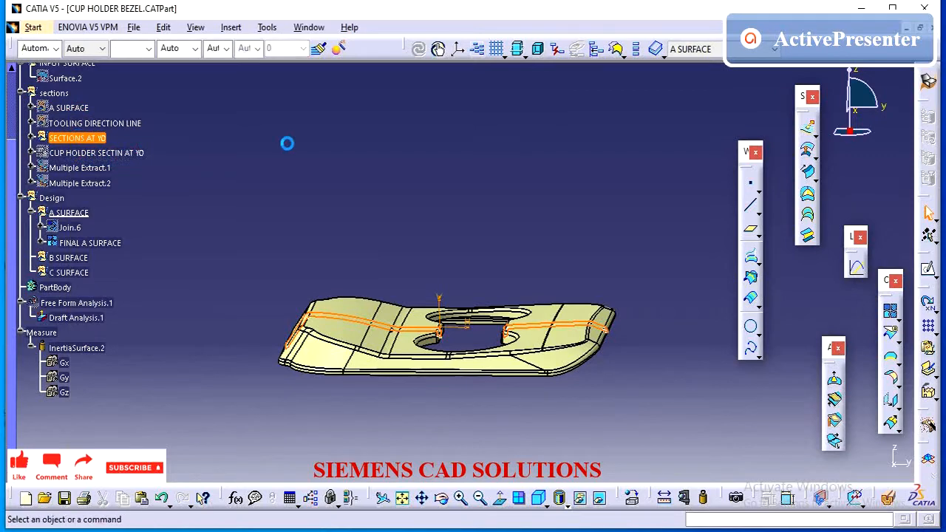
Define the B SURFACE set under Design as the work object.
mouse_move(359, 165)
middle_down()
mouse_move(371, 190)
mouse_move(362, 180)
middle_up()
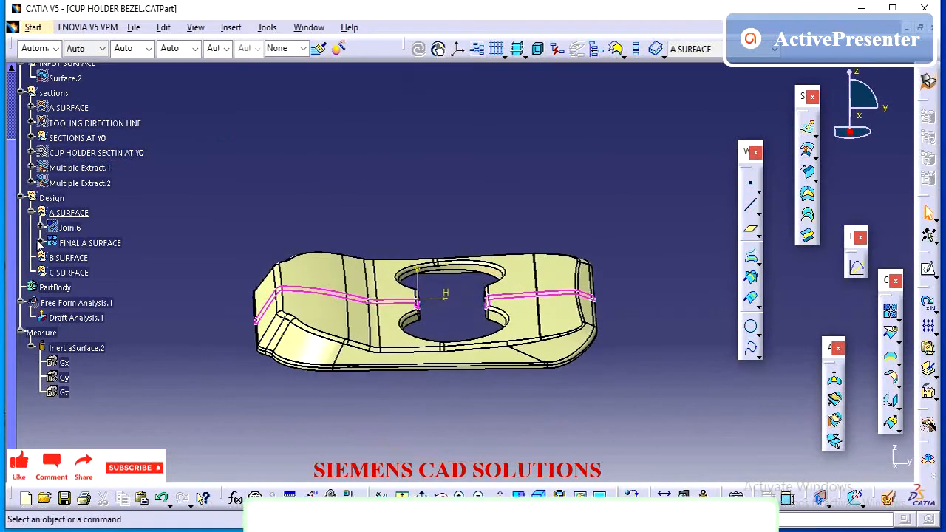
right_click(70, 258)
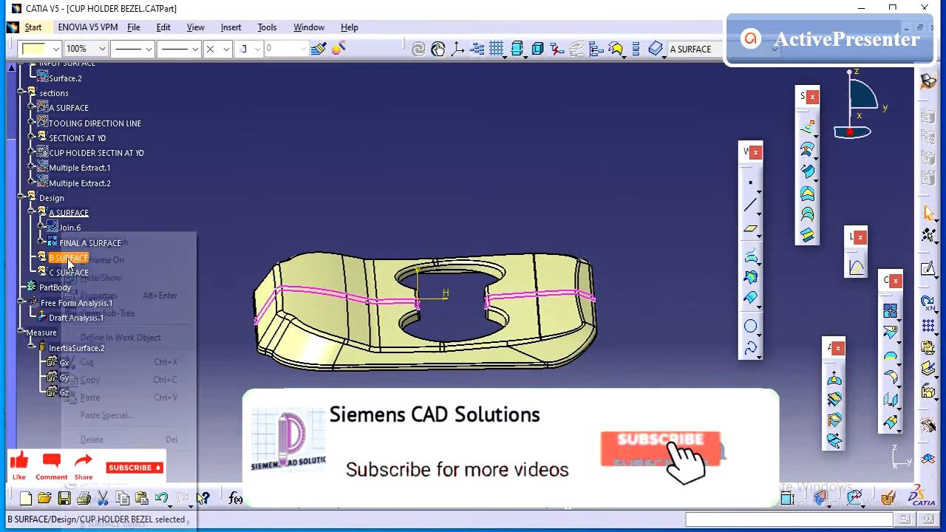
click(140, 337)
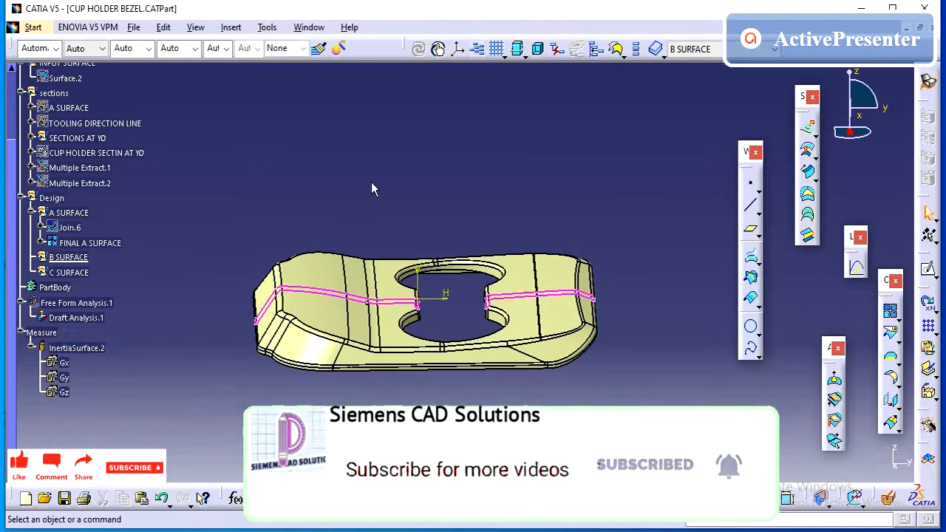
Join the Design set's FINAL A SURFACE into the B SURFACE set and set up a 2.5 mm offset of that join.
middle_drag(370, 182, 357, 163)
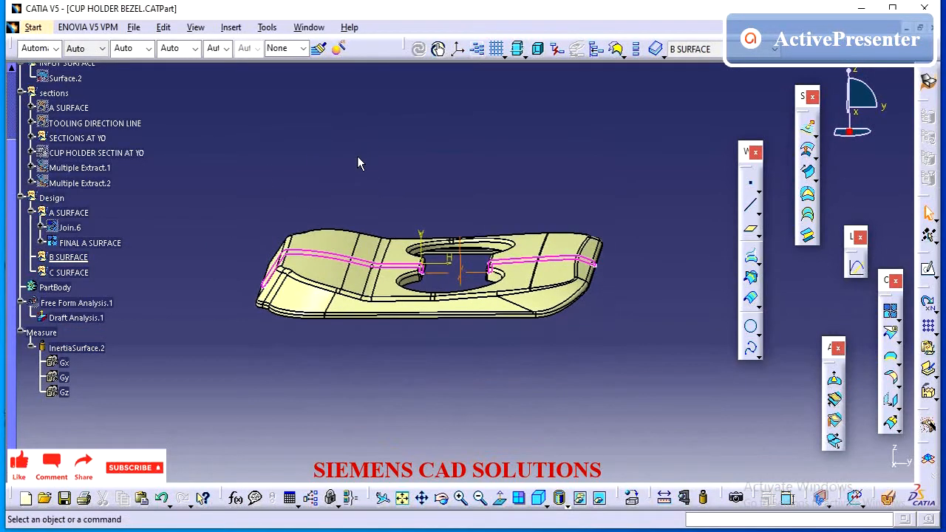
click(889, 312)
click(83, 242)
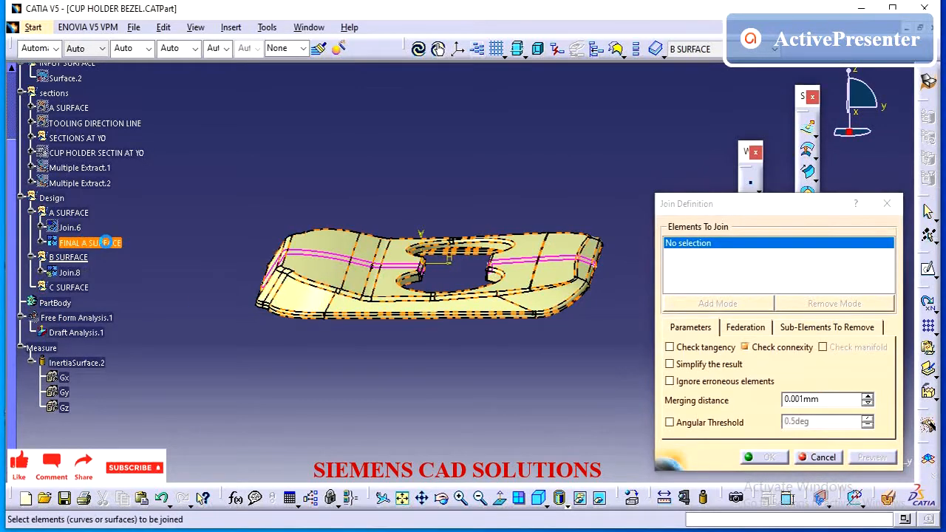
click(817, 456)
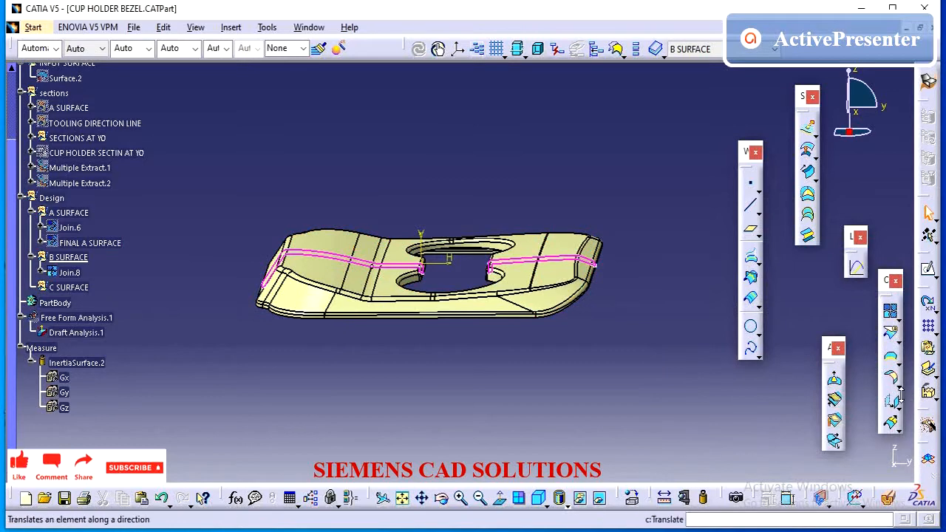
click(807, 150)
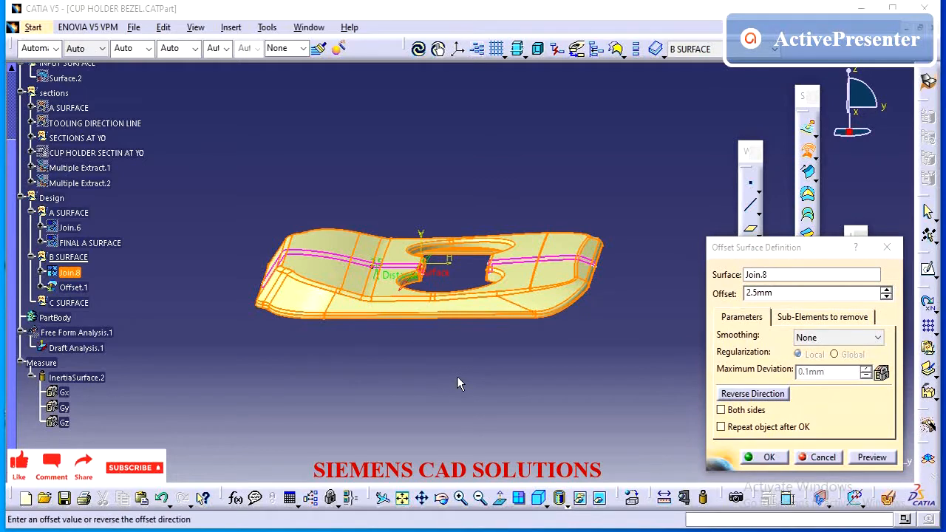
Switch to the Scuff plate A to B note in OneNote and review the part thickness, environment parts and attachment strategy.
key(super+shift+n)
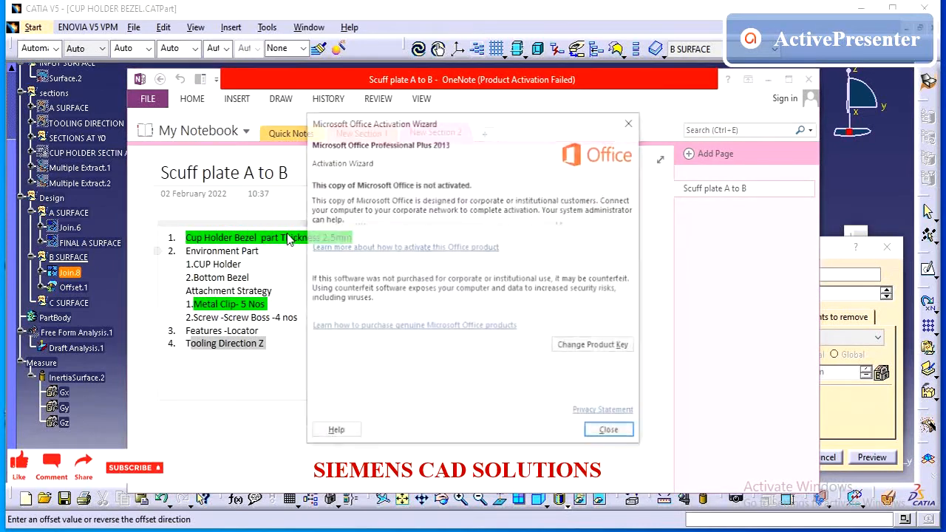
click(609, 433)
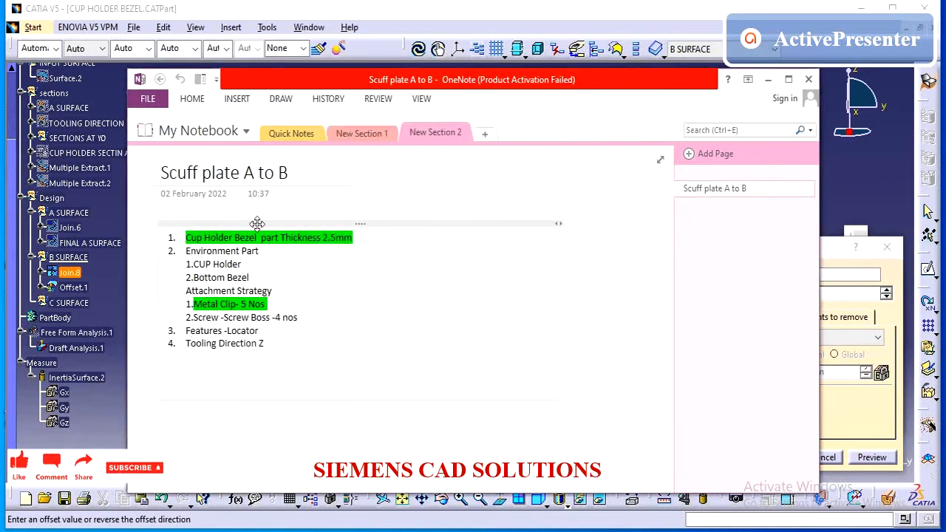
click(786, 80)
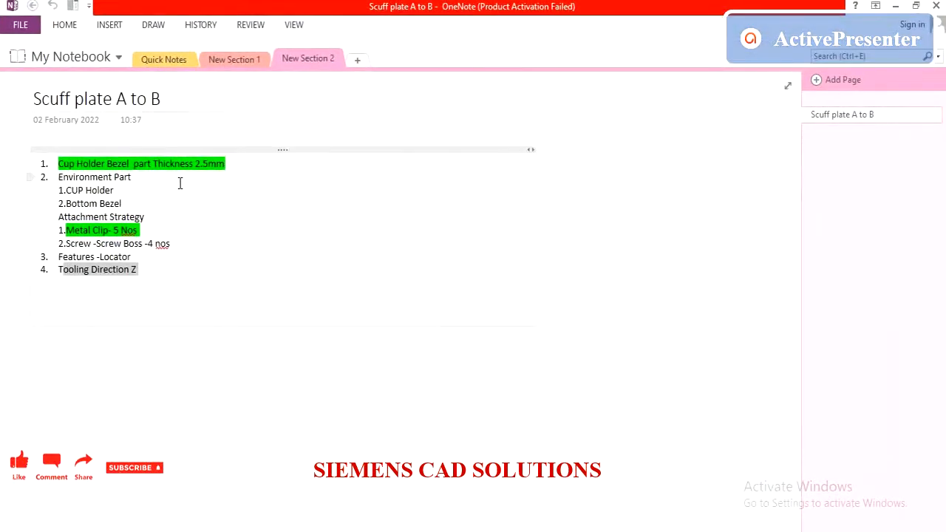
drag(134, 163, 191, 164)
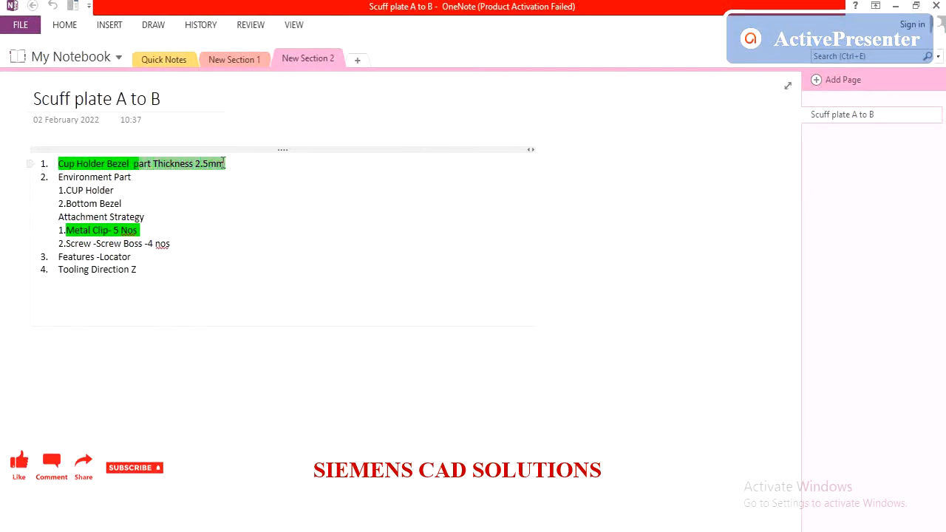
click(76, 180)
drag(57, 178, 76, 231)
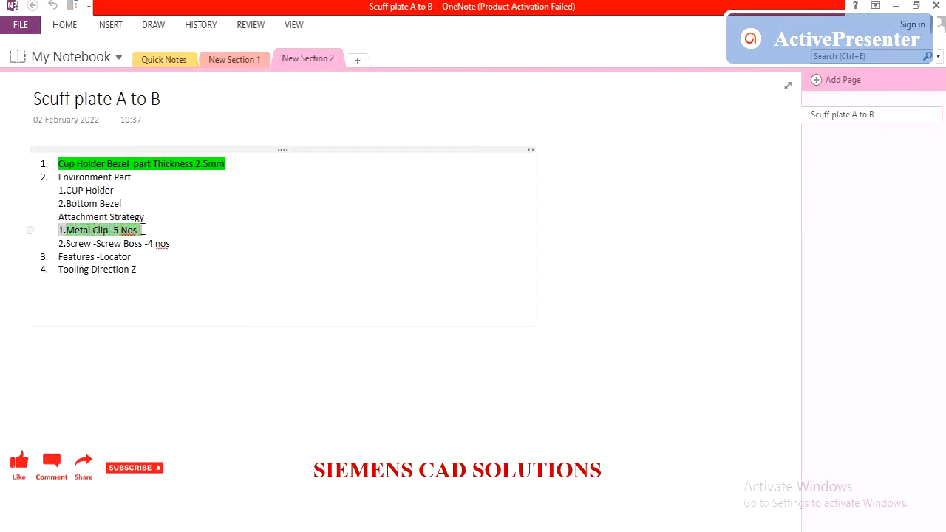
key(ctrl+alt+h)
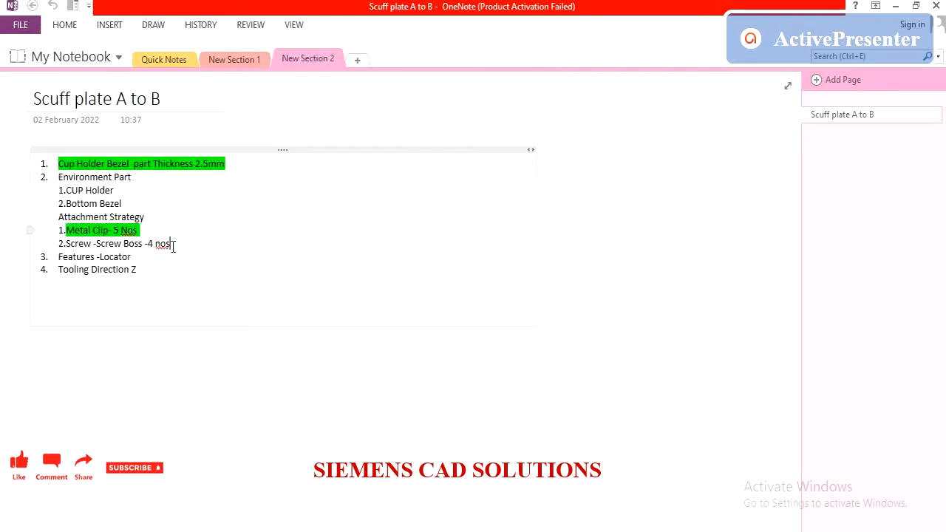
Extend the note's Features -Locator line with "2& 4 WAY" and return to the CATIA model.
click(86, 263)
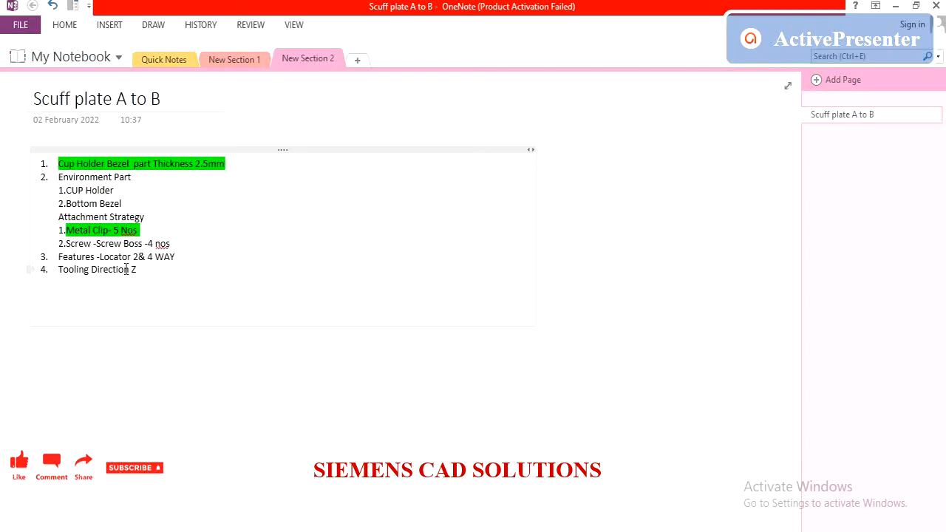
click(895, 7)
Create the offset of the B SURFACE join, accepting it without the erroneous sub-elements.
middle_drag(625, 240, 396, 255)
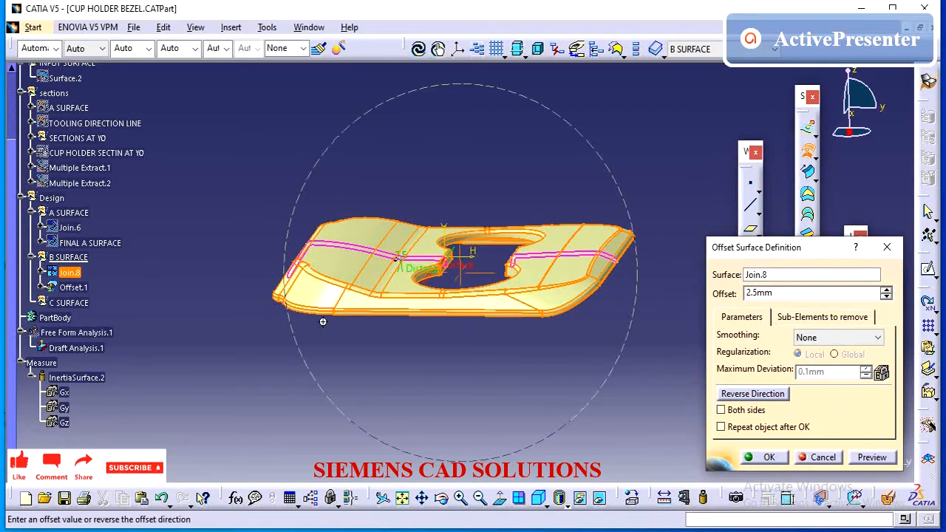
middle_drag(323, 322, 476, 344)
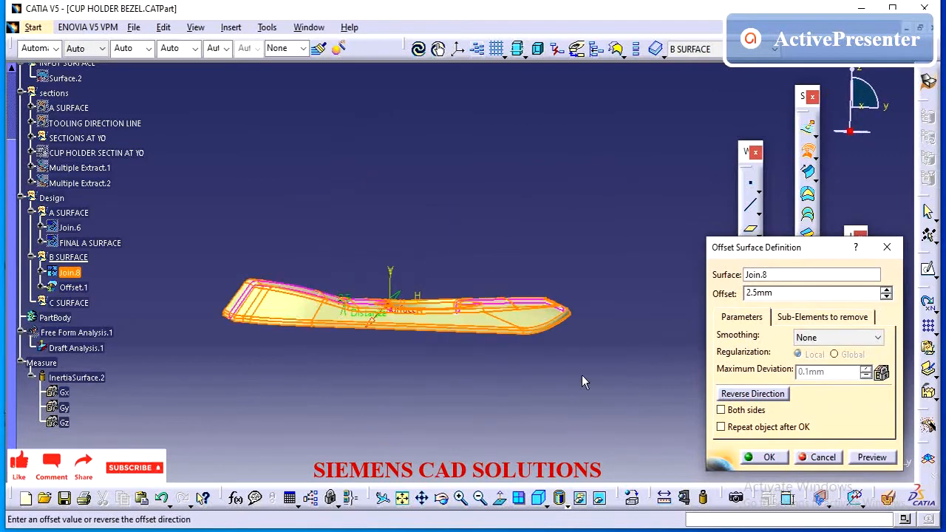
click(766, 458)
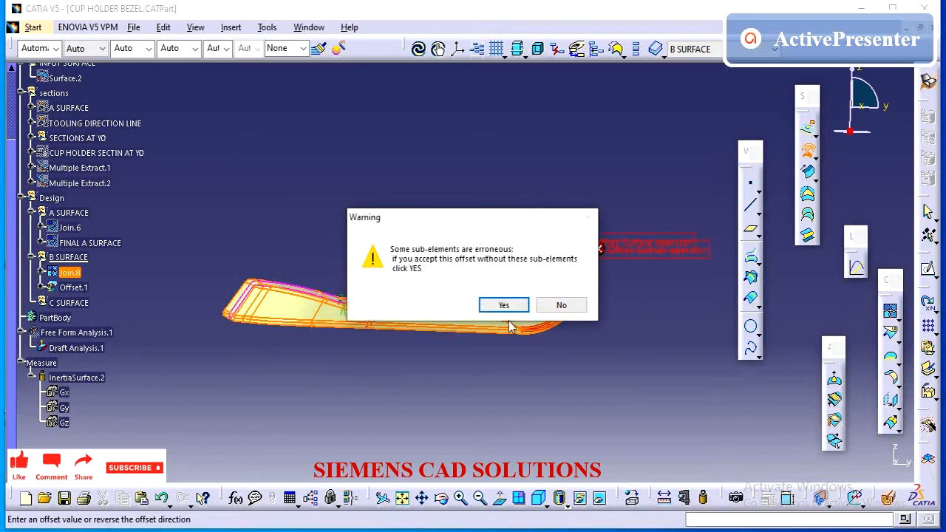
click(506, 306)
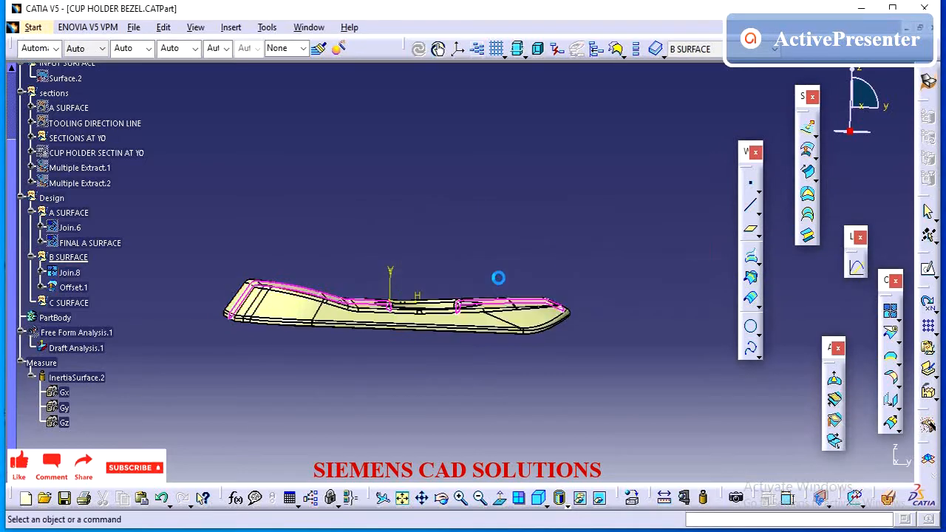
Hide the source join in the B SURFACE set, leaving the offset surface shown.
click(72, 287)
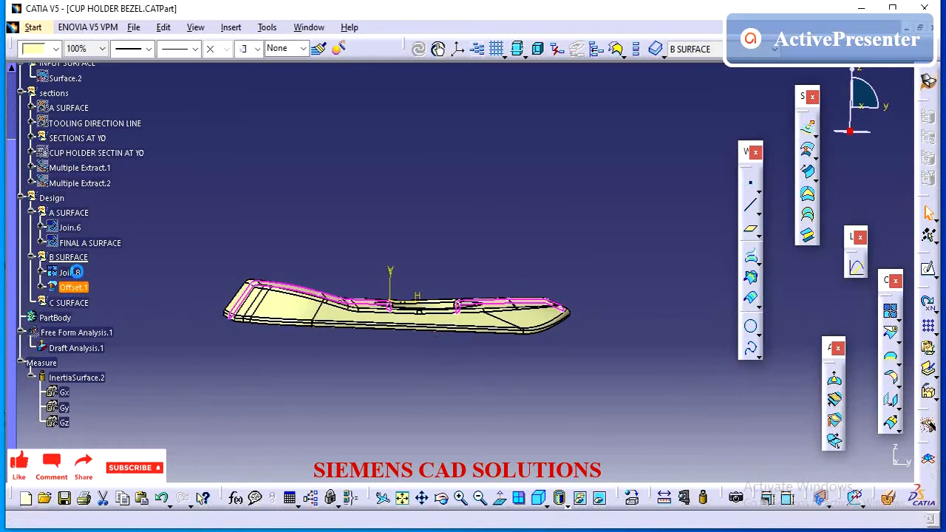
click(68, 271)
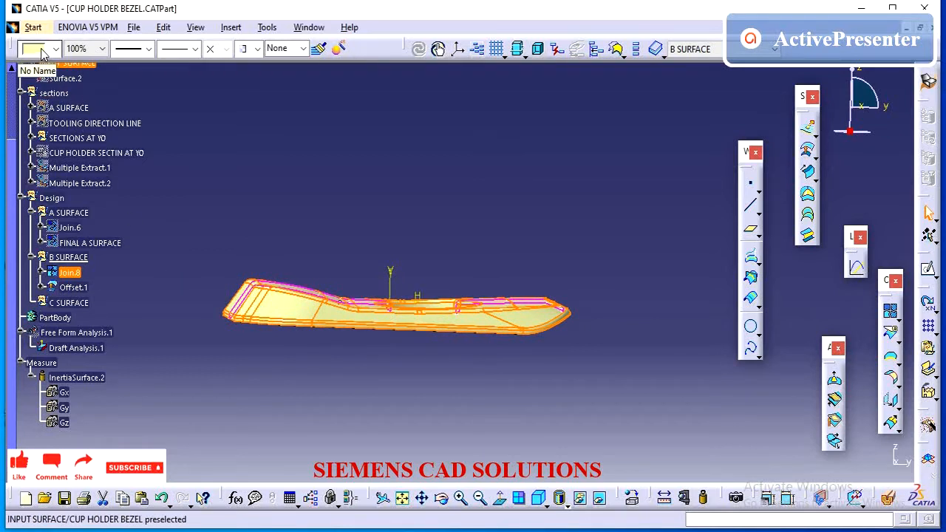
right_click(74, 273)
click(111, 278)
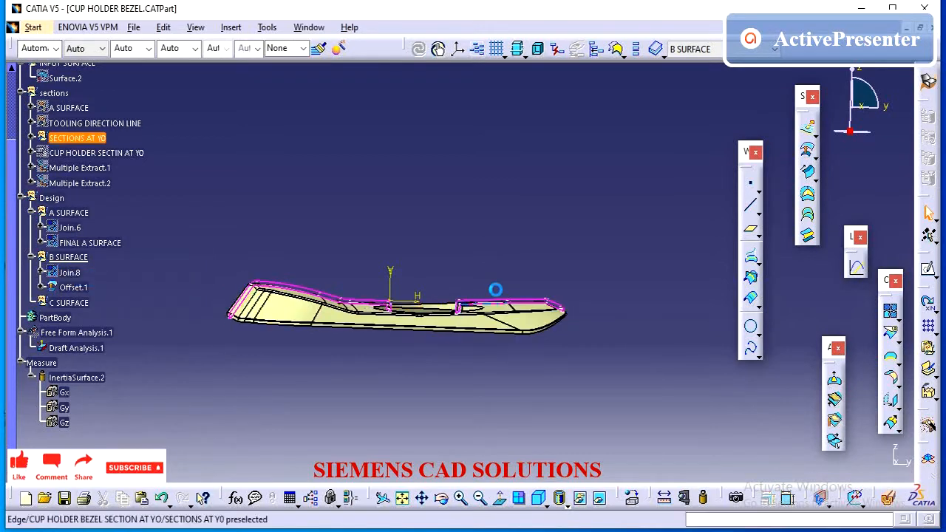
Examine the offset surface's outer edge and corner fillets up close for missing faces.
middle_drag(494, 289, 446, 175)
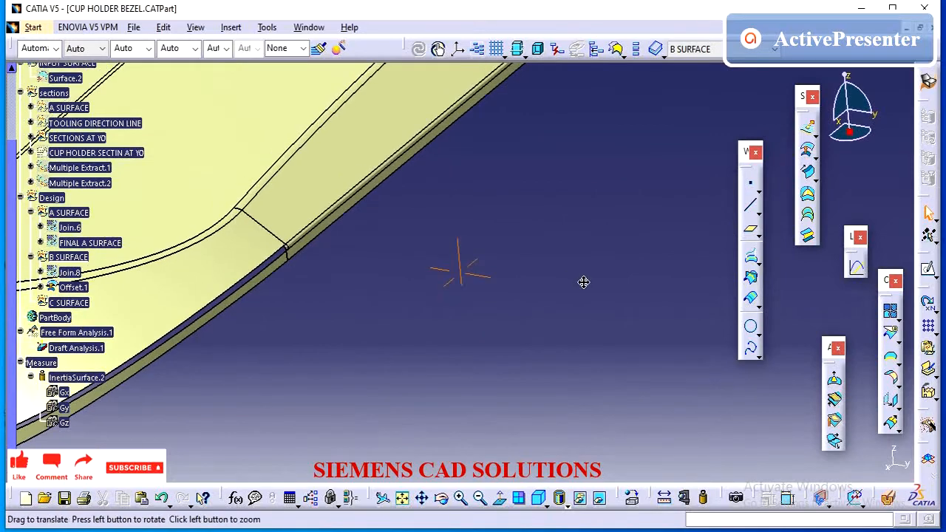
middle_drag(583, 281, 458, 177)
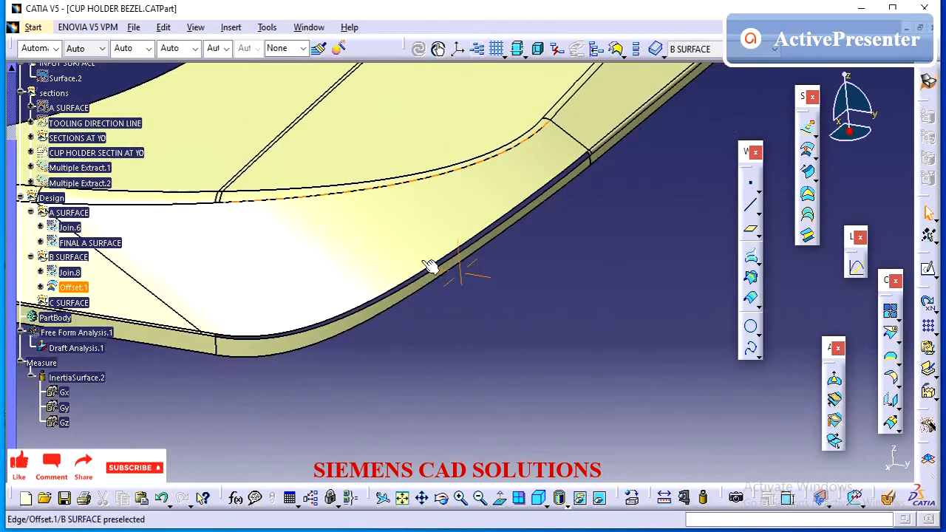
middle_drag(571, 222, 397, 239)
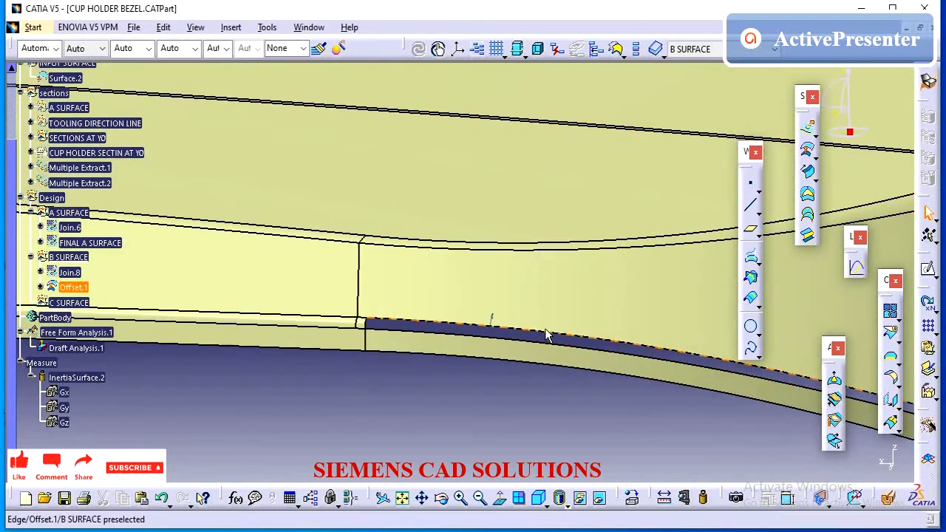
Start splitting the offset surface in the B SURFACE set, with the zx plane as the cutting element.
middle_drag(545, 334, 385, 345)
click(445, 283)
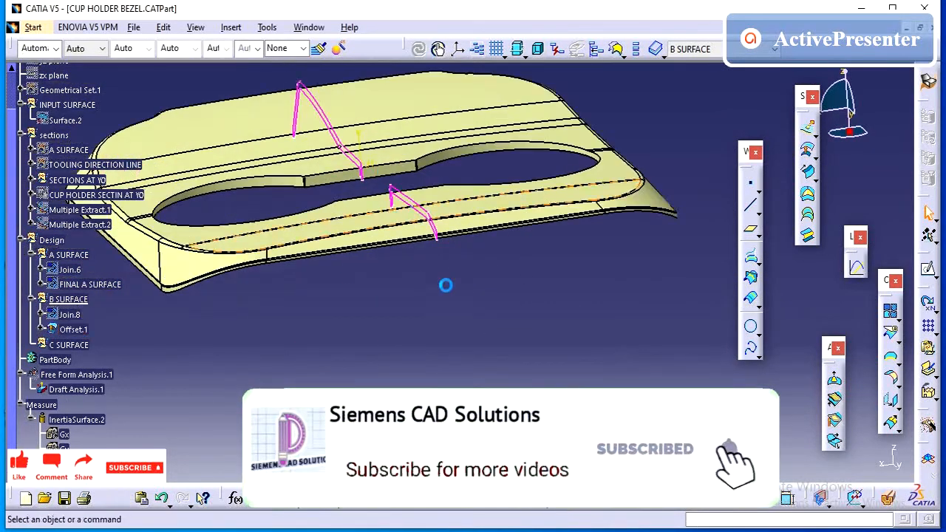
middle_drag(445, 283, 401, 331)
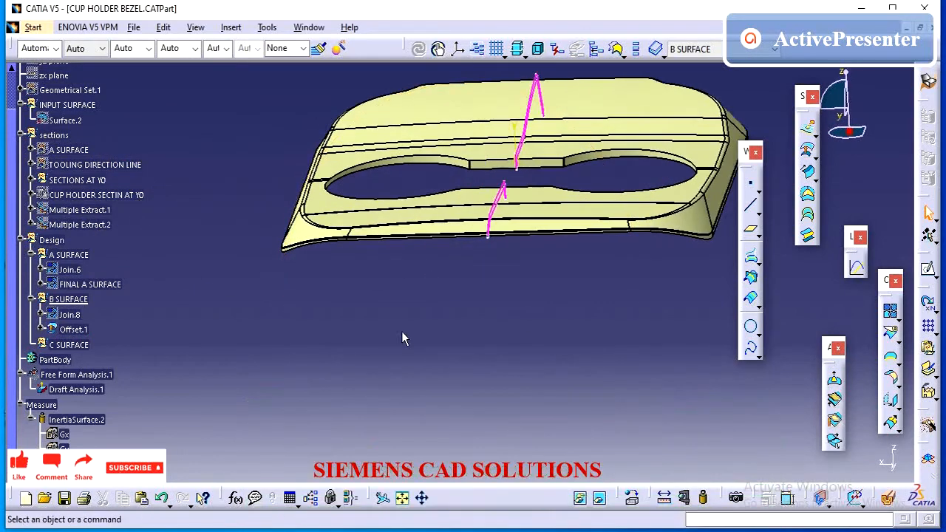
click(891, 336)
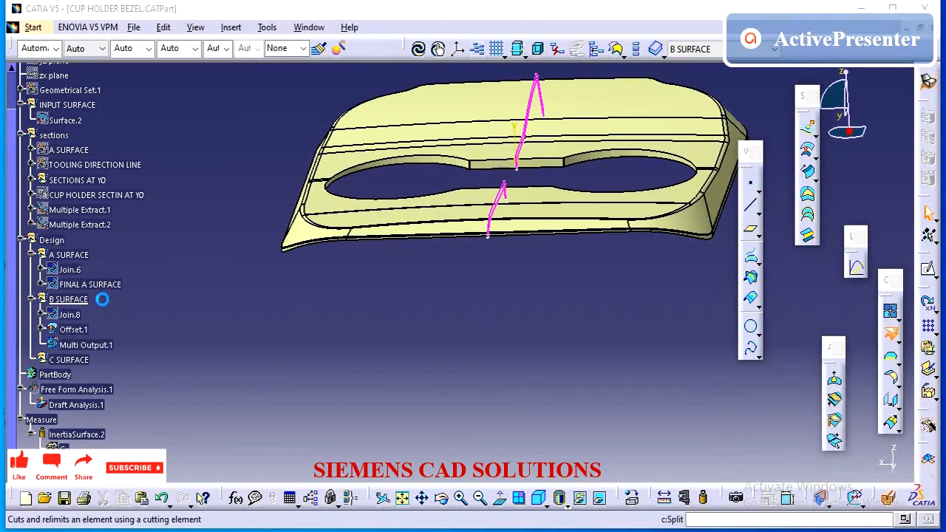
click(81, 330)
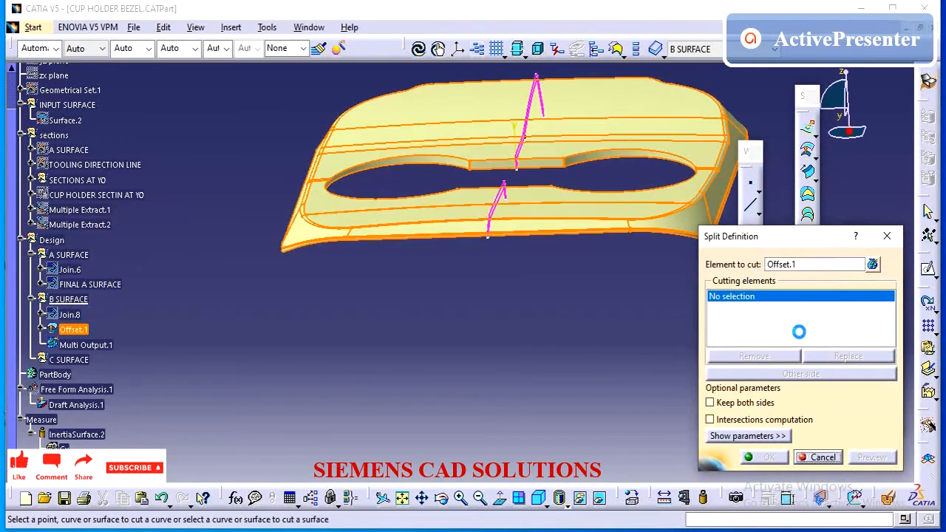
click(810, 265)
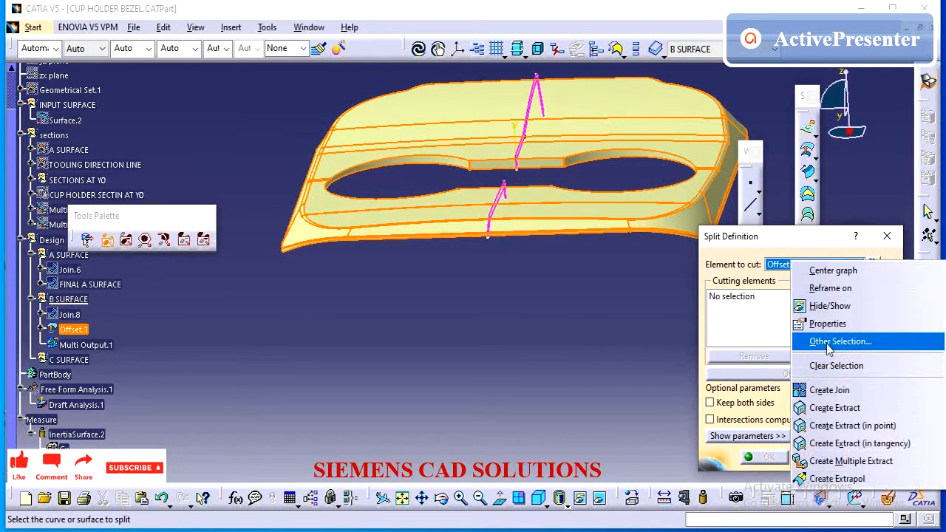
click(774, 277)
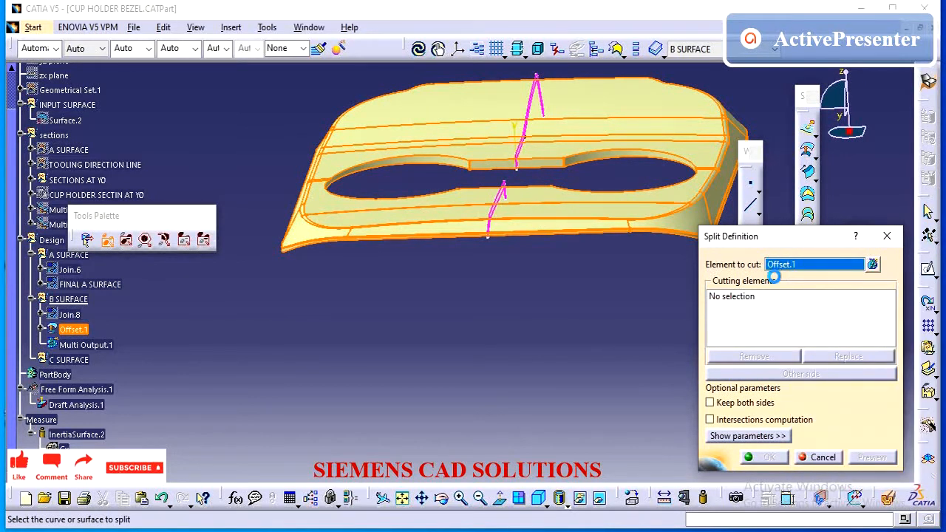
click(784, 339)
right_click(784, 339)
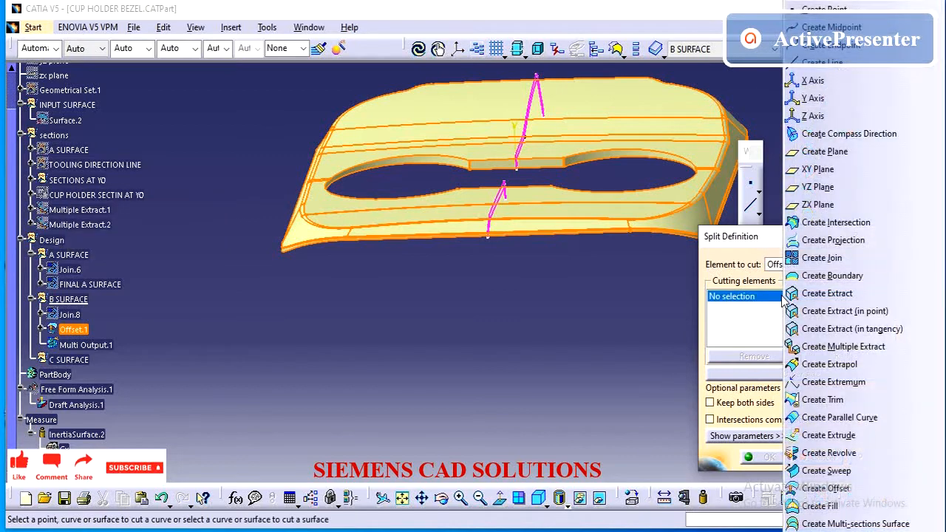
click(834, 205)
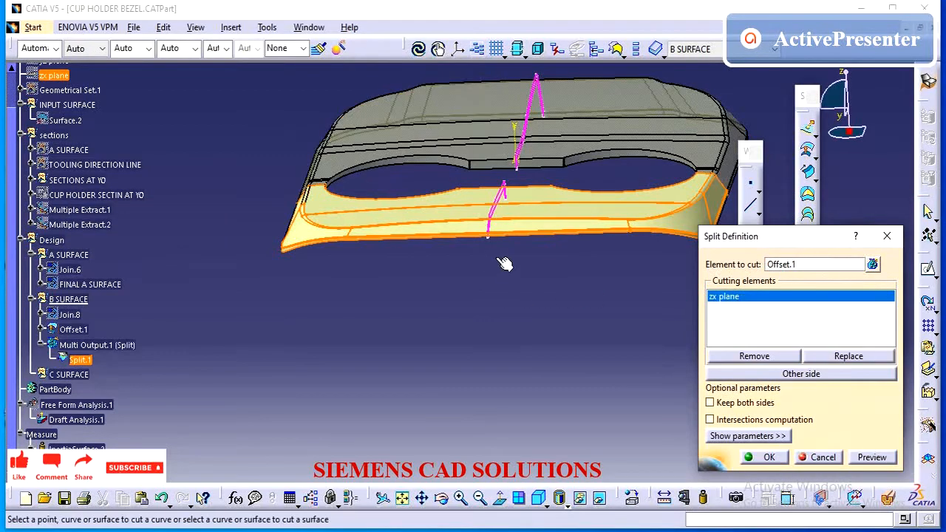
Replace the split's cutting plane with the yz plane, switch to the other side and create the split.
right_click(747, 297)
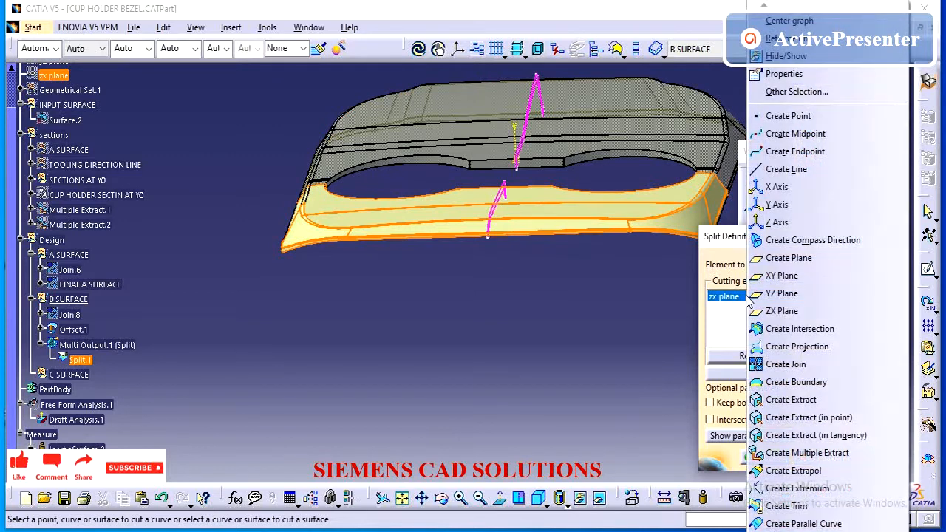
click(788, 293)
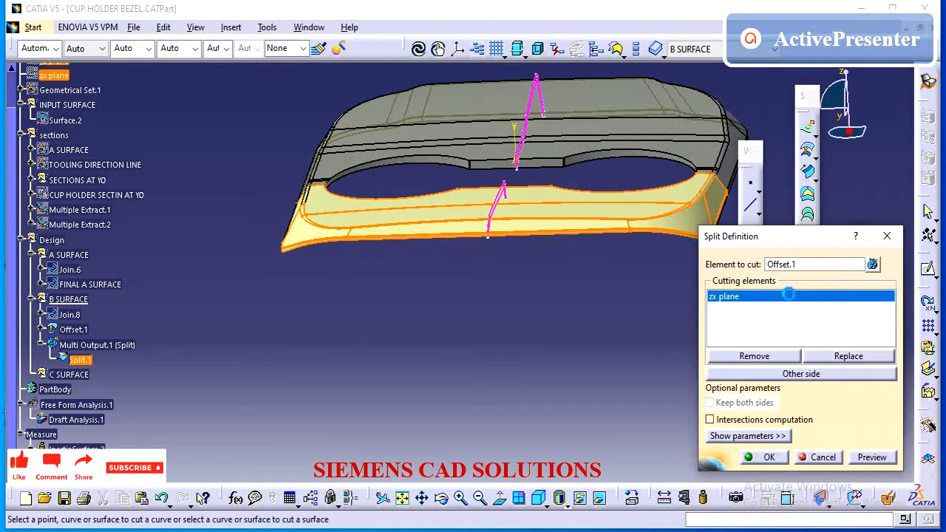
click(728, 297)
click(776, 352)
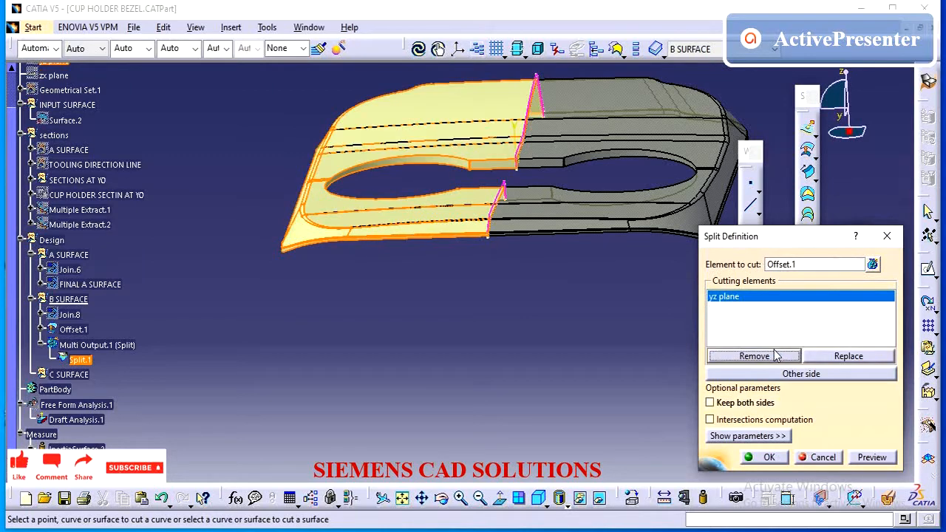
click(718, 375)
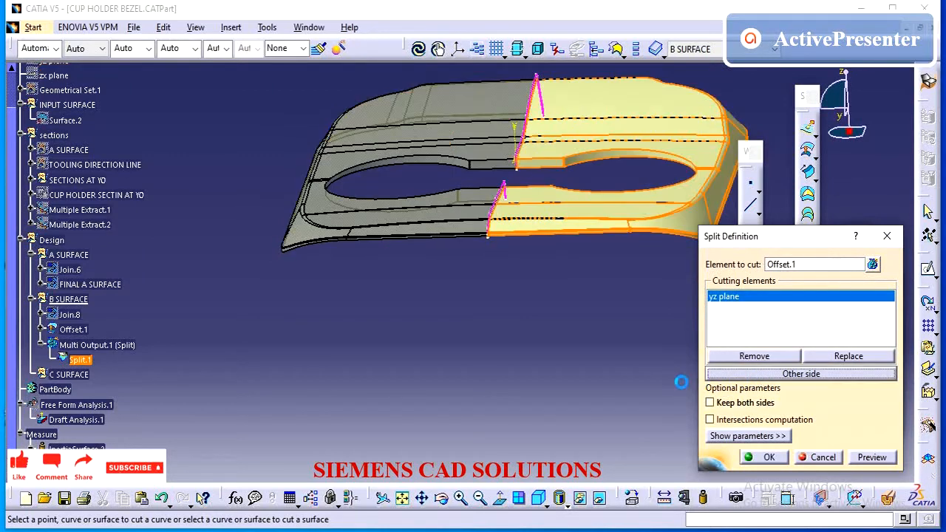
click(768, 457)
Examine the split surface's outer edge against the section curves at Y0 and along the missing corner fillet.
middle_drag(517, 295, 547, 316)
middle_drag(536, 239, 530, 303)
middle_drag(206, 288, 367, 275)
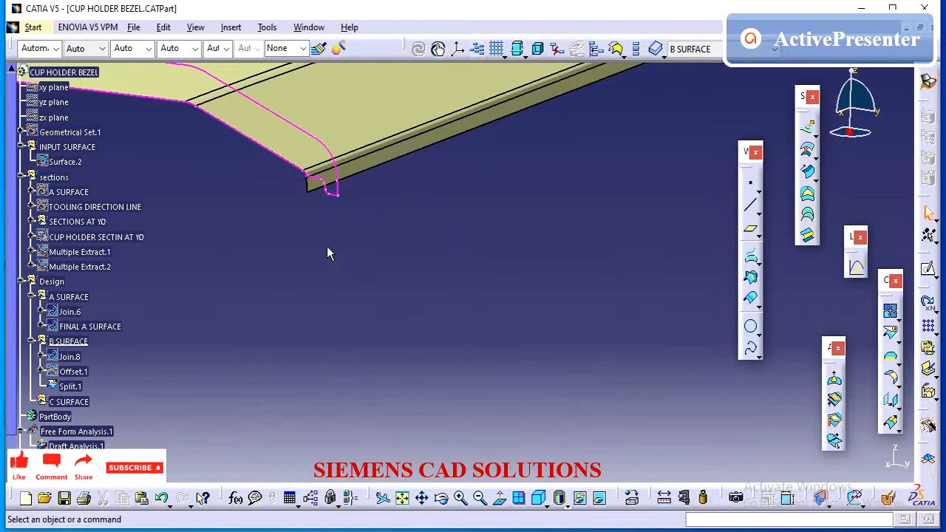
middle_drag(254, 242, 394, 254)
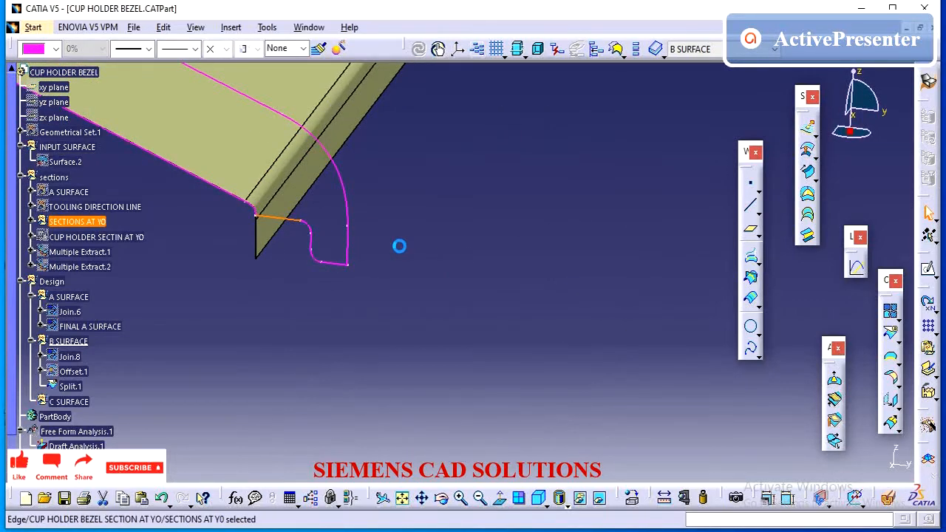
middle_drag(460, 246, 306, 323)
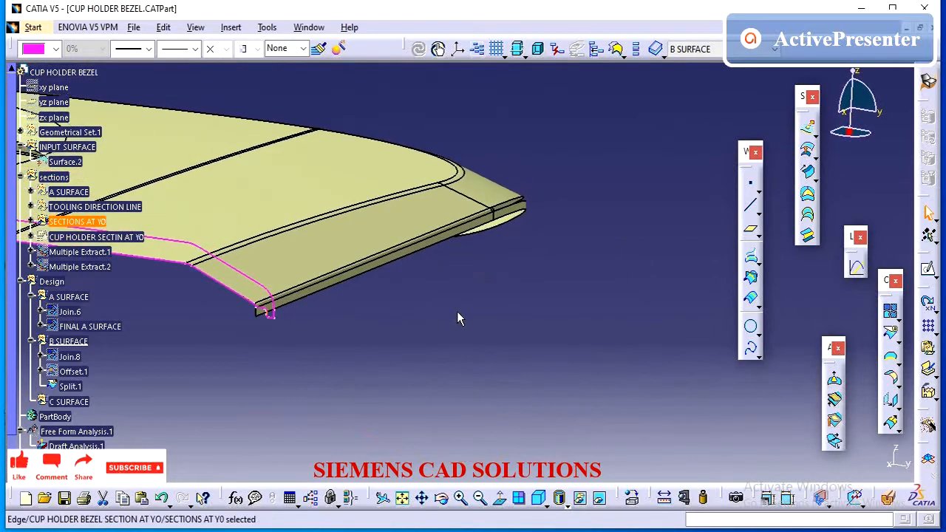
middle_drag(458, 317, 286, 339)
middle_drag(198, 377, 323, 352)
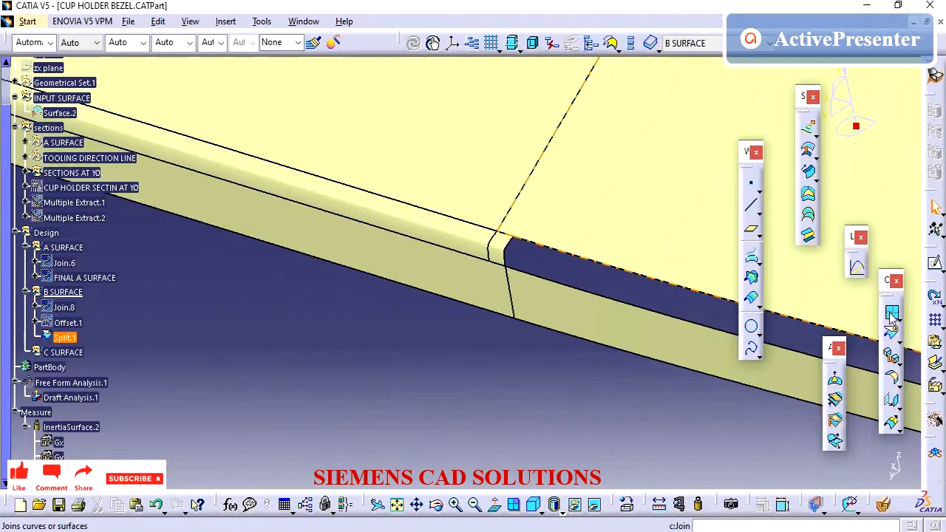
Create a join of the split surface, removing the outer edge's long fillet face and the small fillet face beside it.
click(892, 313)
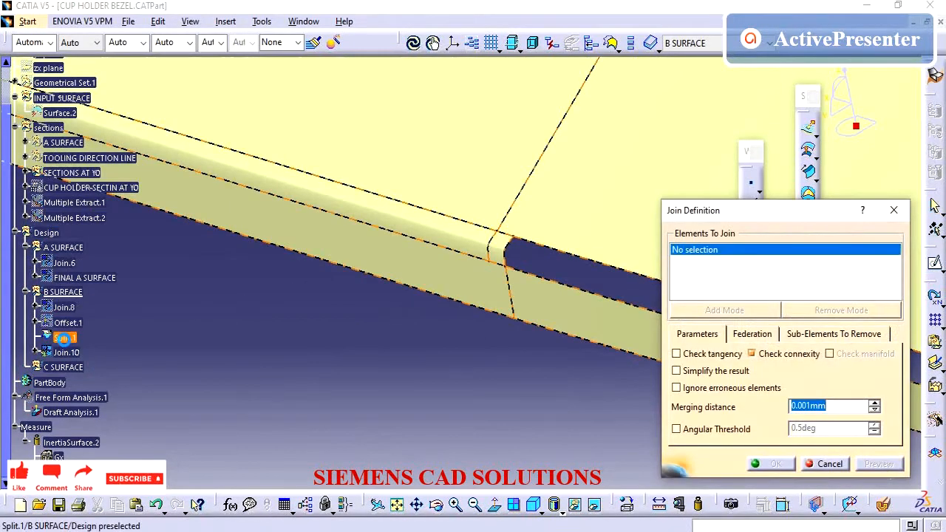
click(63, 338)
click(826, 334)
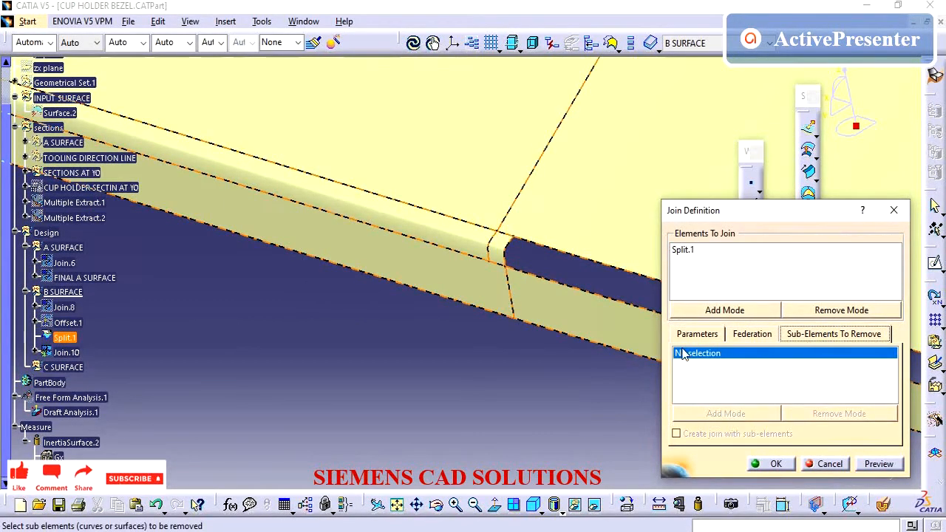
click(495, 250)
click(435, 235)
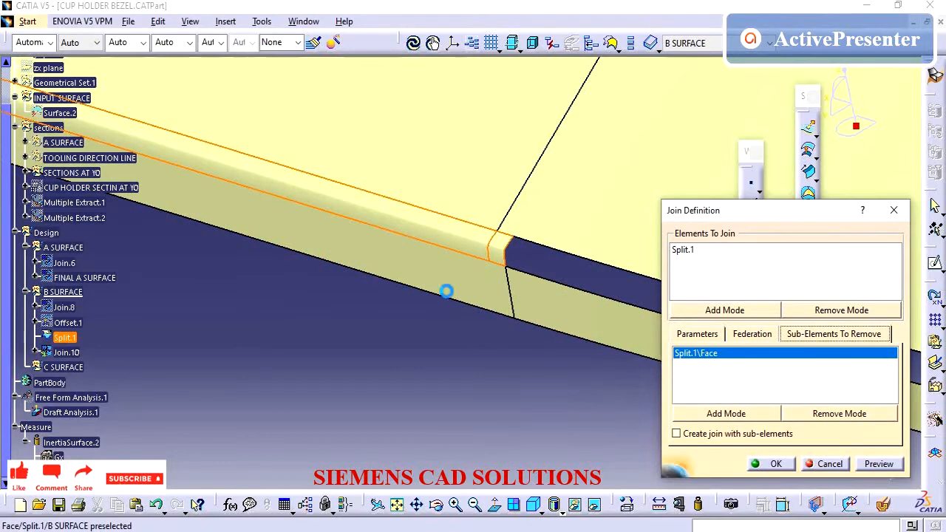
middle_drag(455, 307, 484, 390)
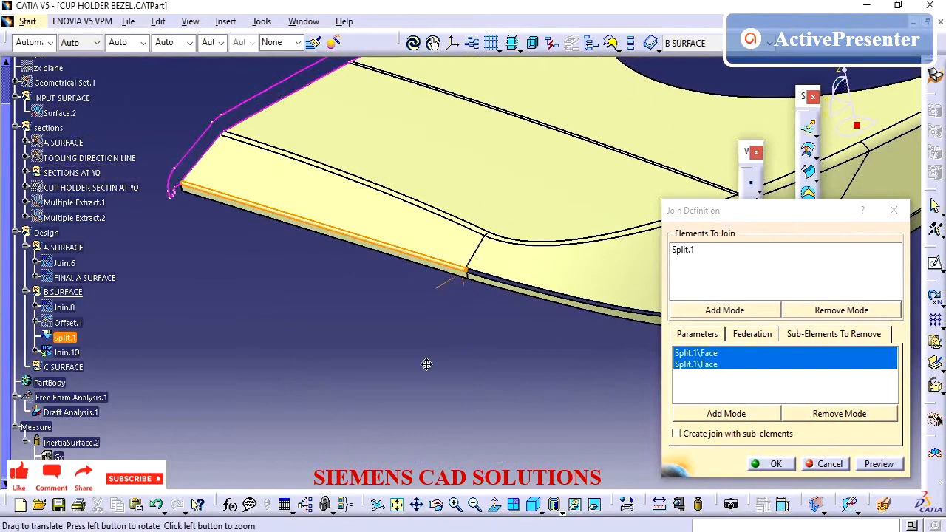
middle_drag(426, 364, 499, 387)
click(775, 464)
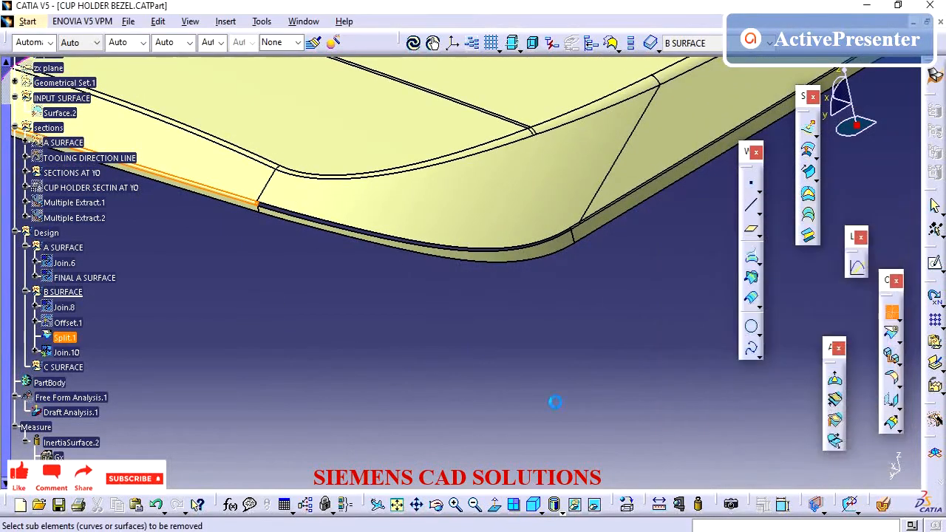
Start a Blend with a tangent-continuity multiple extract of the gap's upper edge as first curve and the new join as first support.
middle_drag(379, 367, 562, 381)
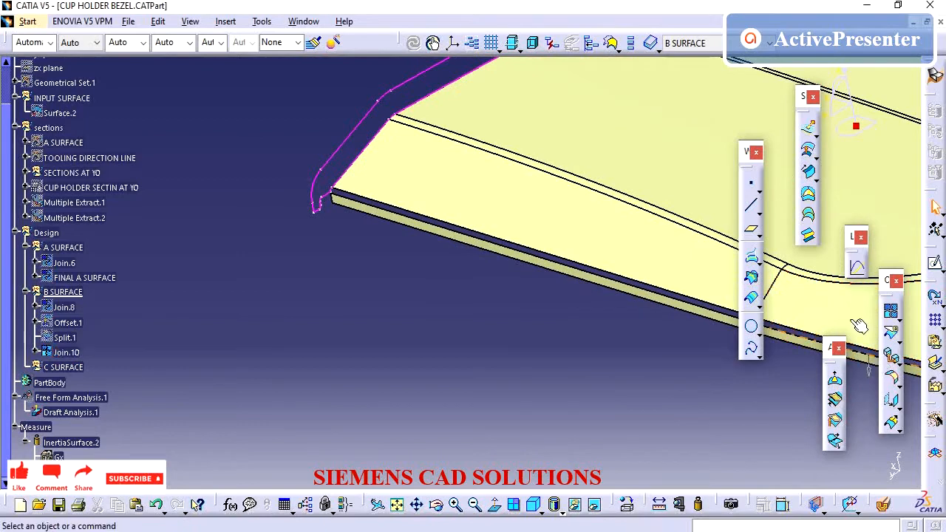
click(809, 237)
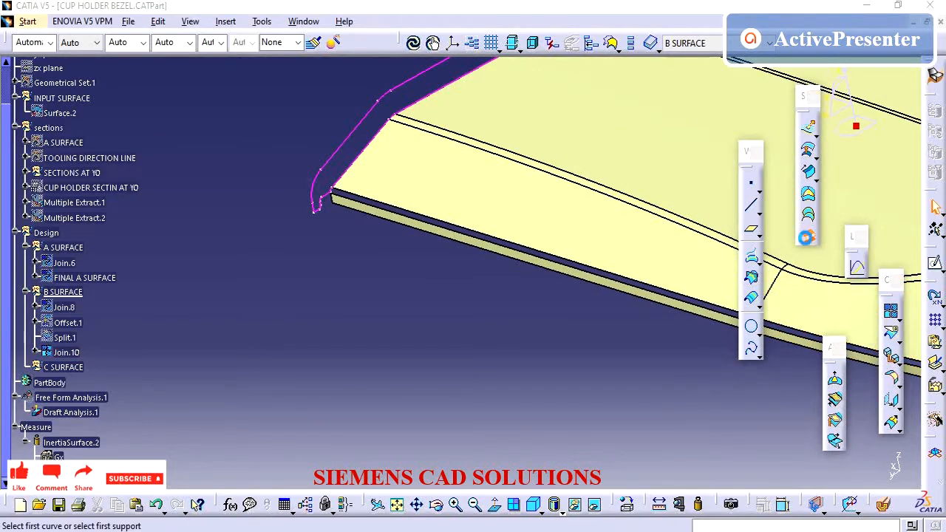
right_click(782, 162)
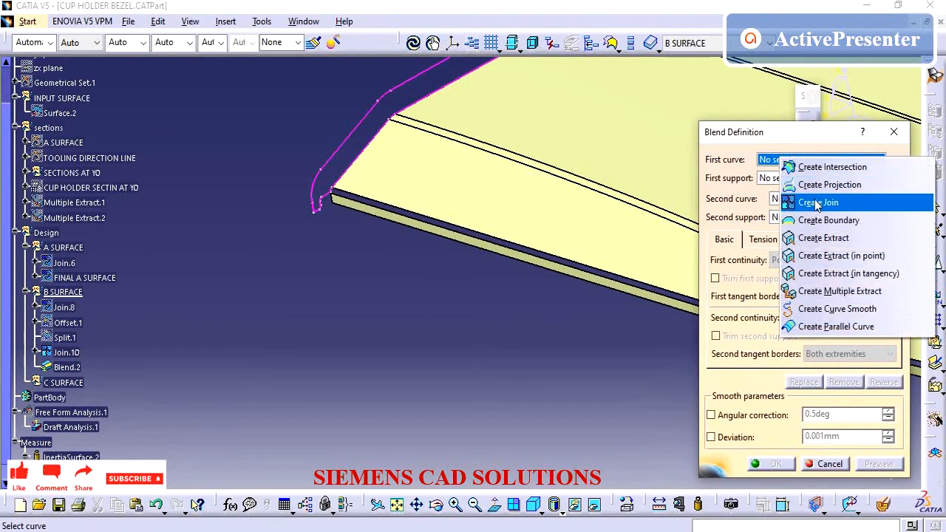
click(831, 293)
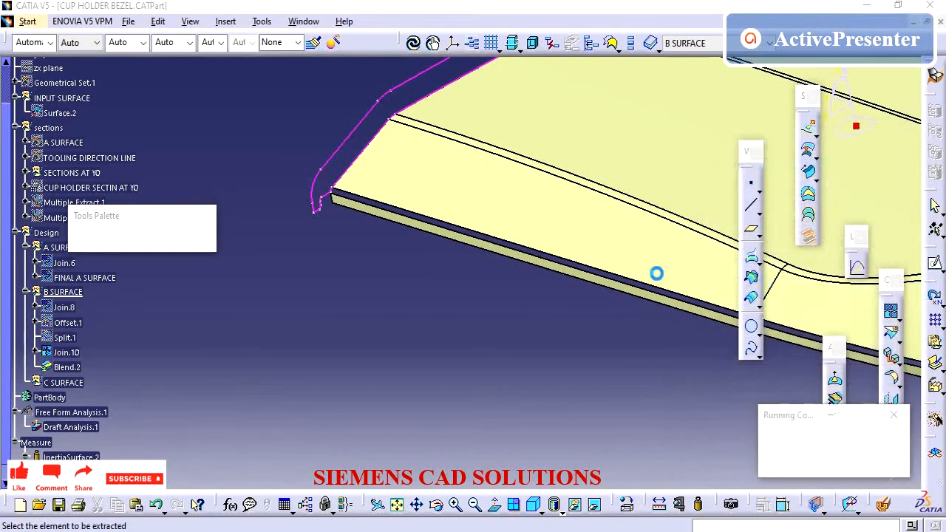
click(656, 289)
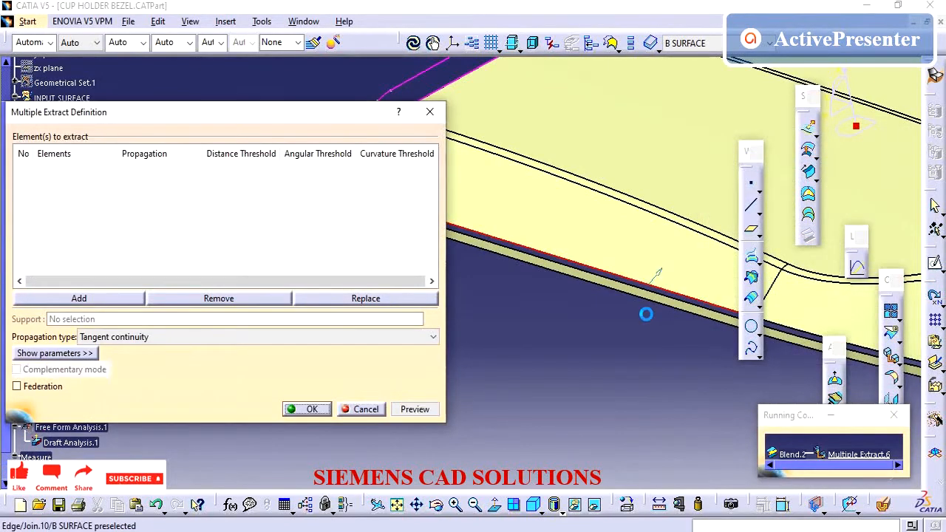
middle_drag(646, 312, 470, 325)
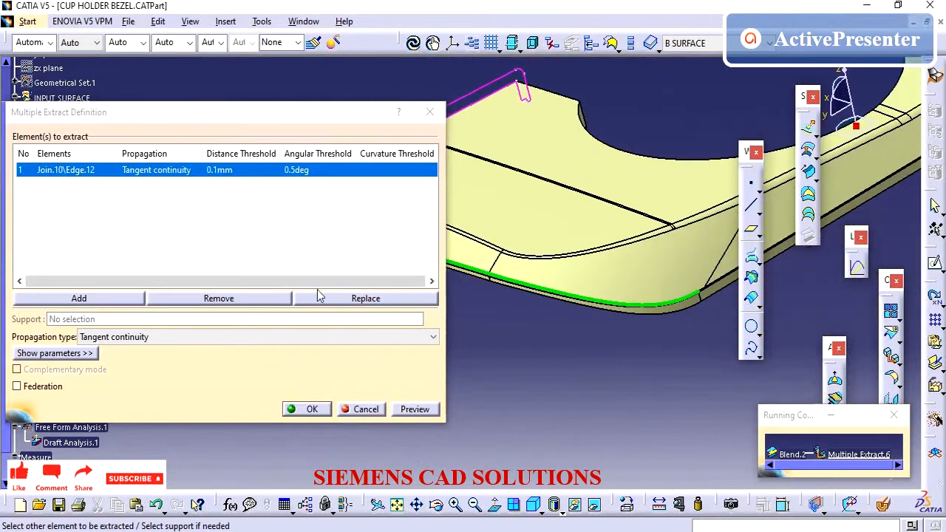
click(307, 409)
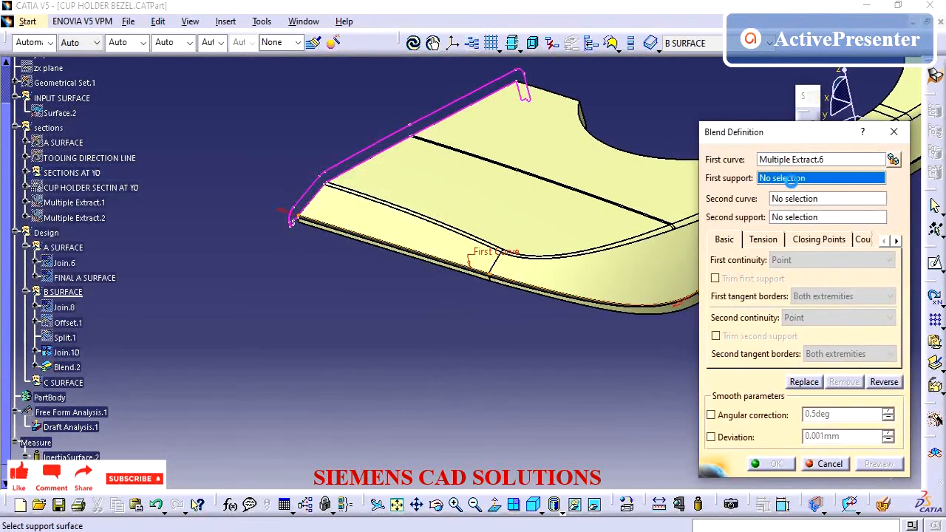
click(584, 249)
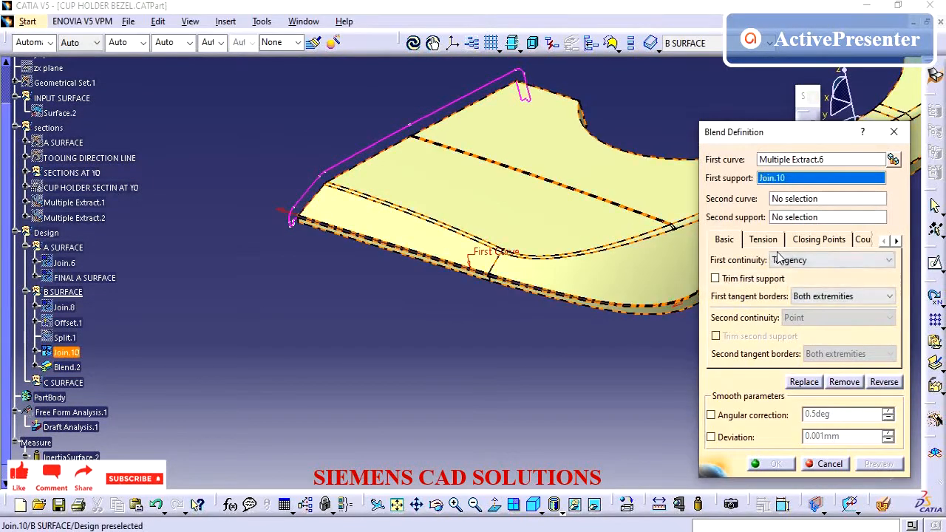
Set the blend's second curve to a tangent-continuity multiple extract of the gap's lower edge, supported by the same join, and preview it.
right_click(808, 207)
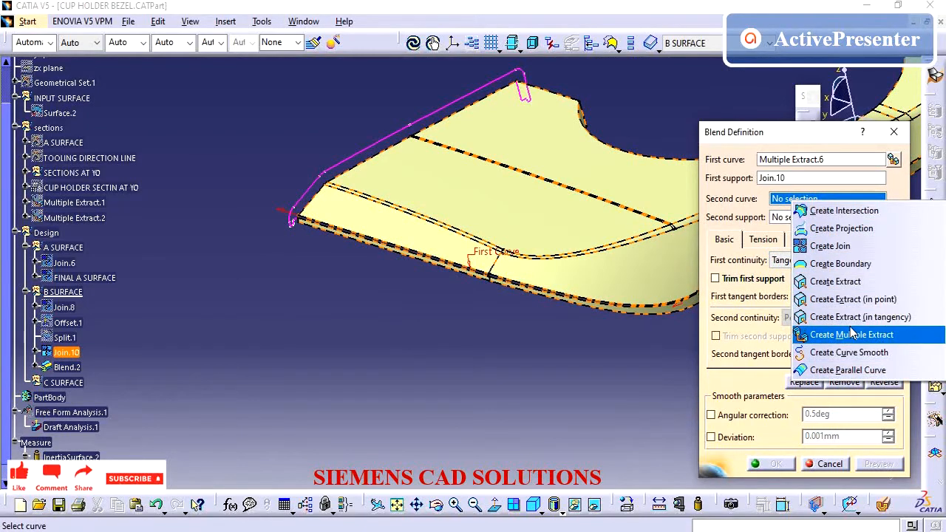
click(854, 334)
middle_drag(527, 344, 601, 231)
click(574, 273)
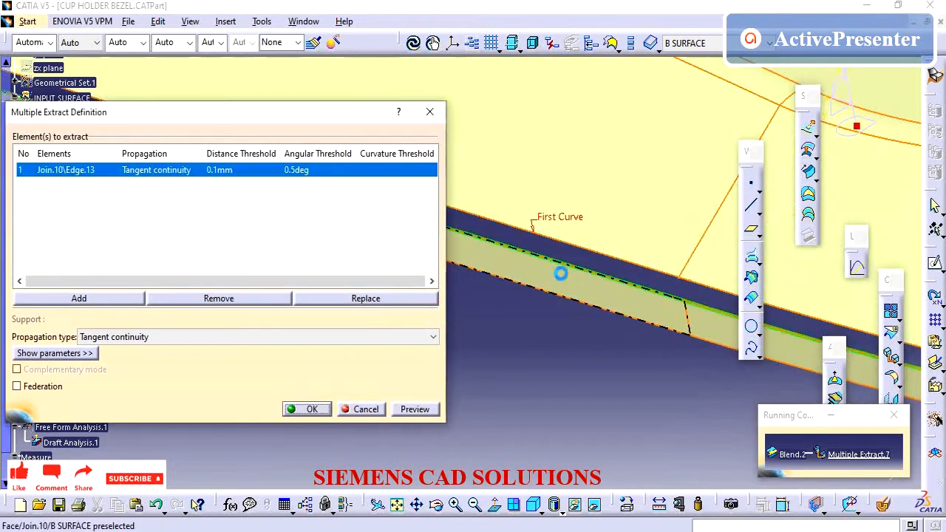
middle_drag(562, 277, 581, 439)
click(310, 408)
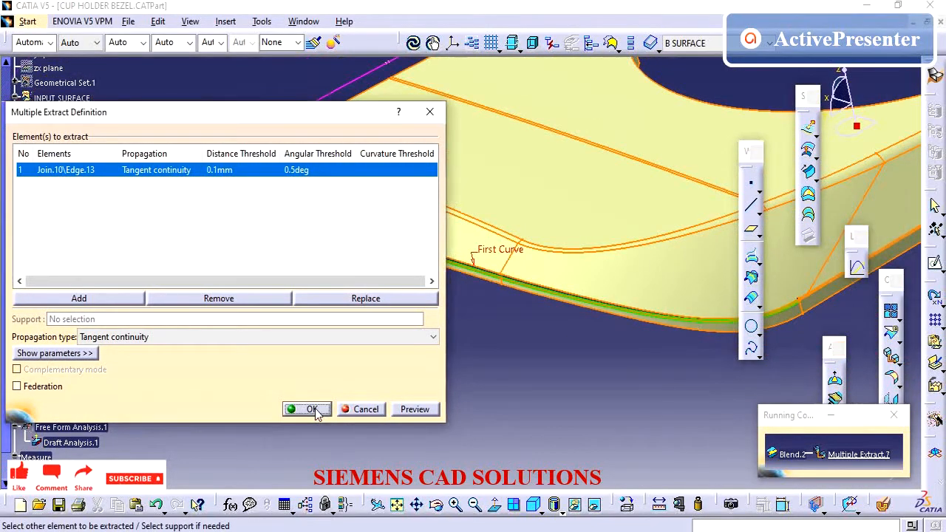
click(792, 217)
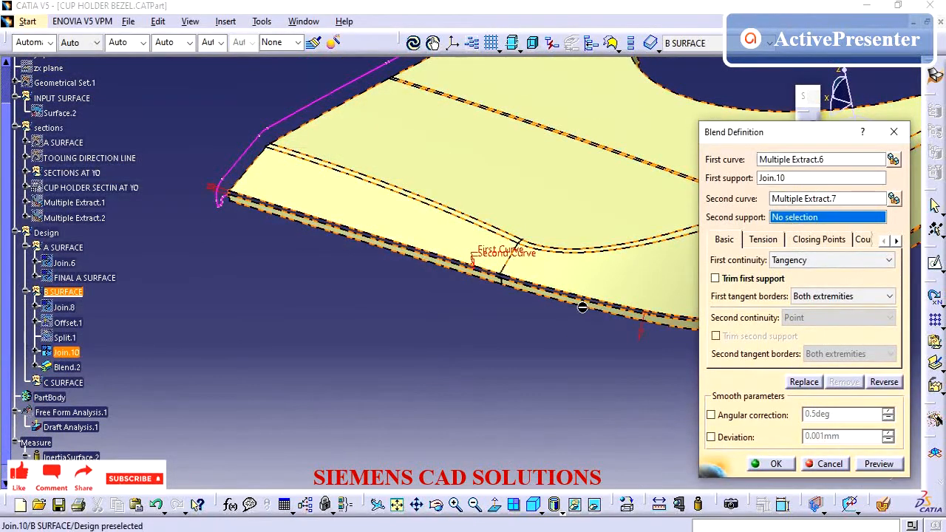
click(689, 325)
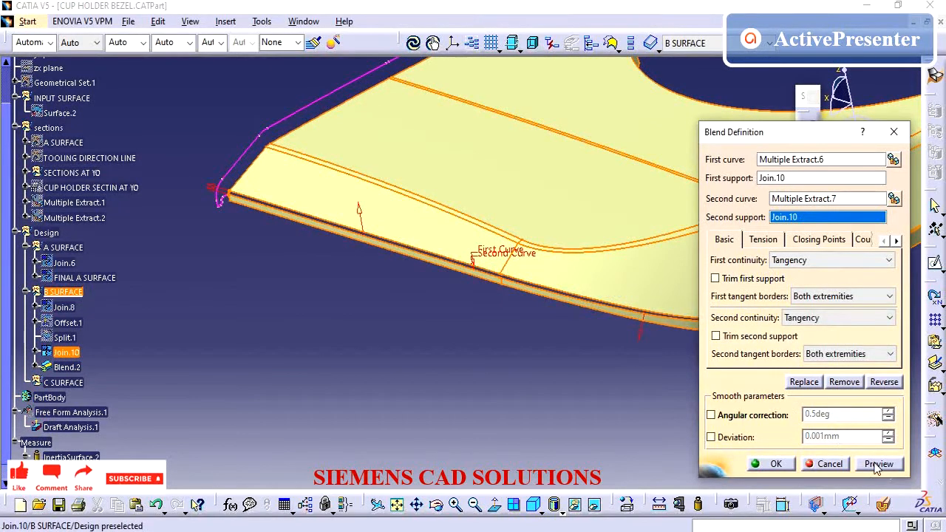
middle_drag(443, 330, 487, 152)
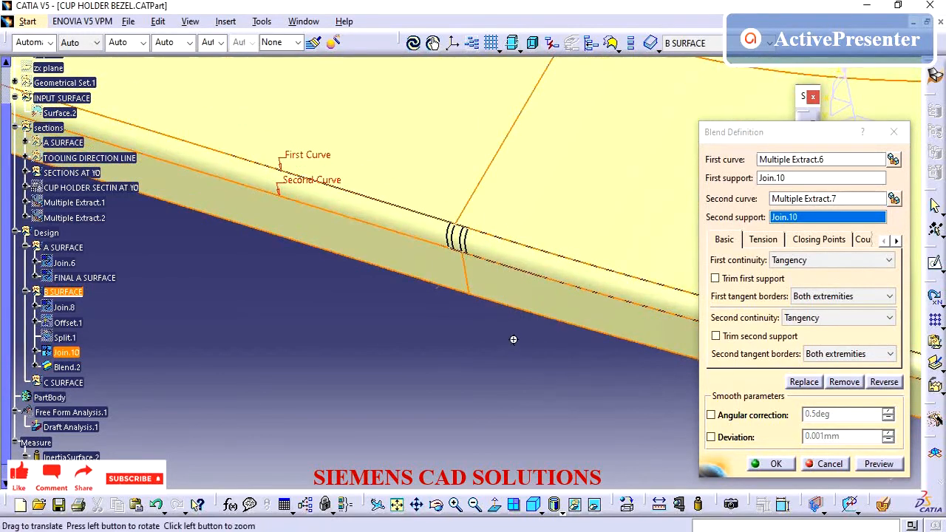
Accept the edge-gap Blend and join it with Join.10 into one surface, using a 0.001 mm merging distance.
middle_drag(513, 339, 735, 374)
click(772, 463)
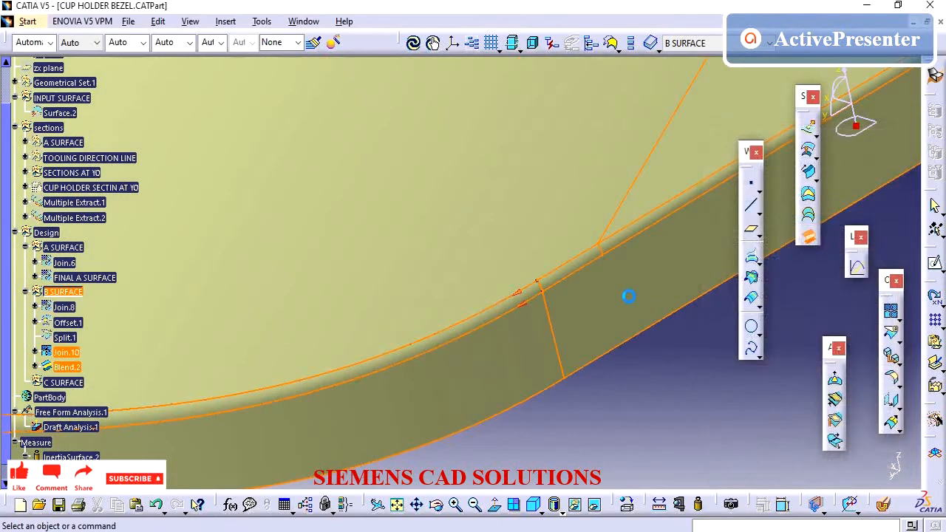
middle_drag(608, 210, 558, 303)
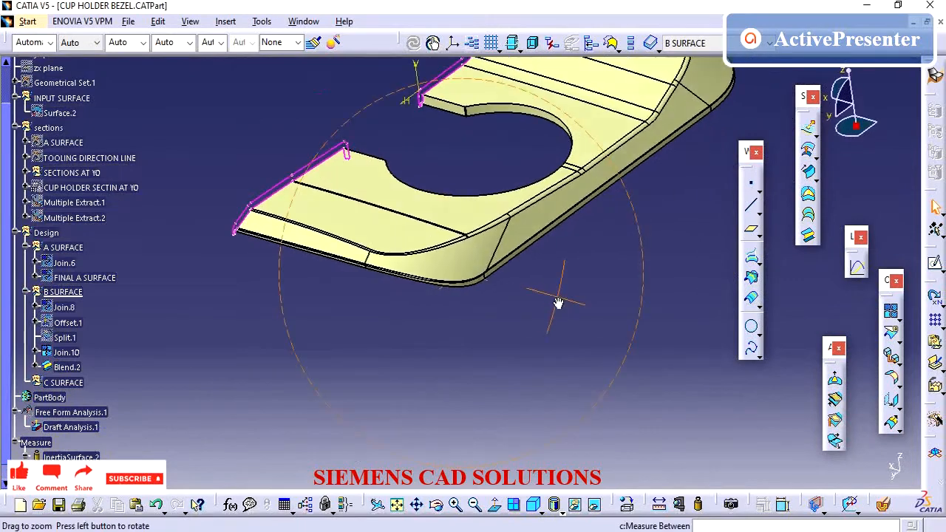
click(891, 313)
click(66, 353)
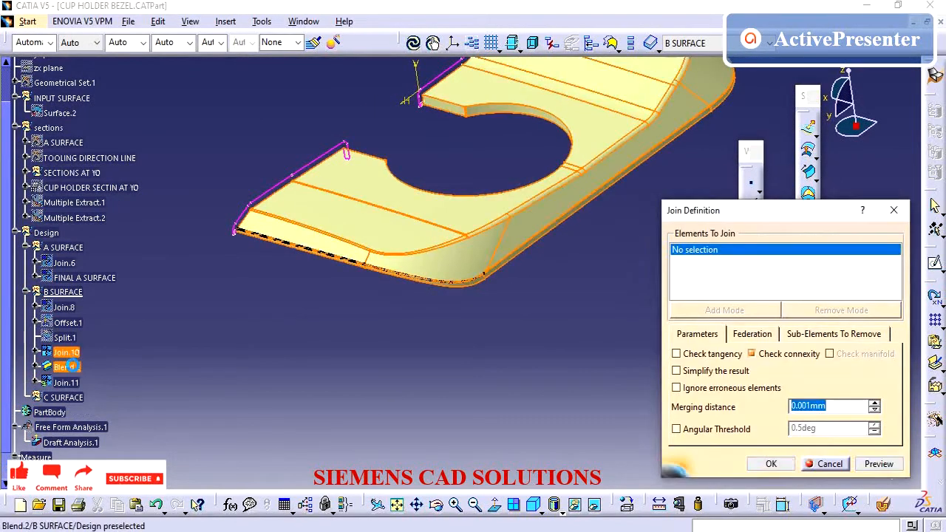
click(67, 367)
click(767, 464)
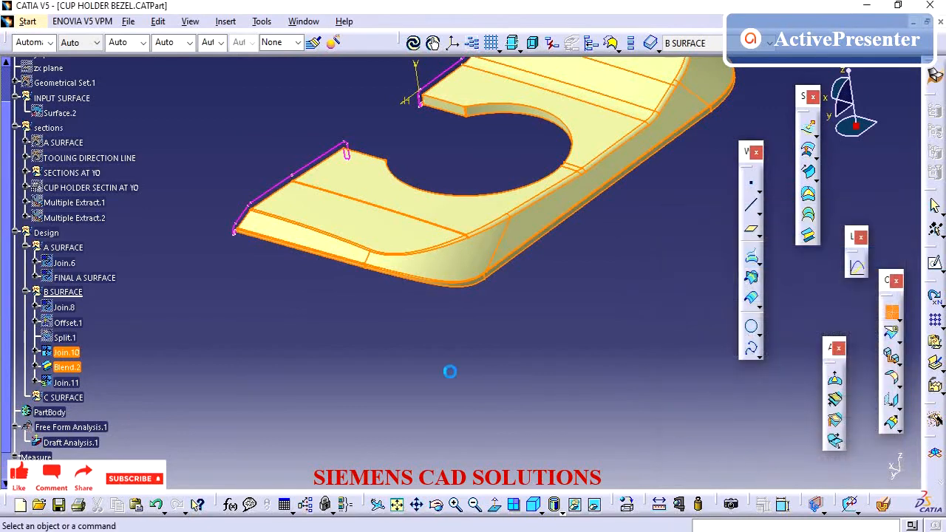
Inspect the rebuilt fillet edge against the Y0 section profile and show FINAL A SURFACE.
middle_drag(325, 330, 450, 252)
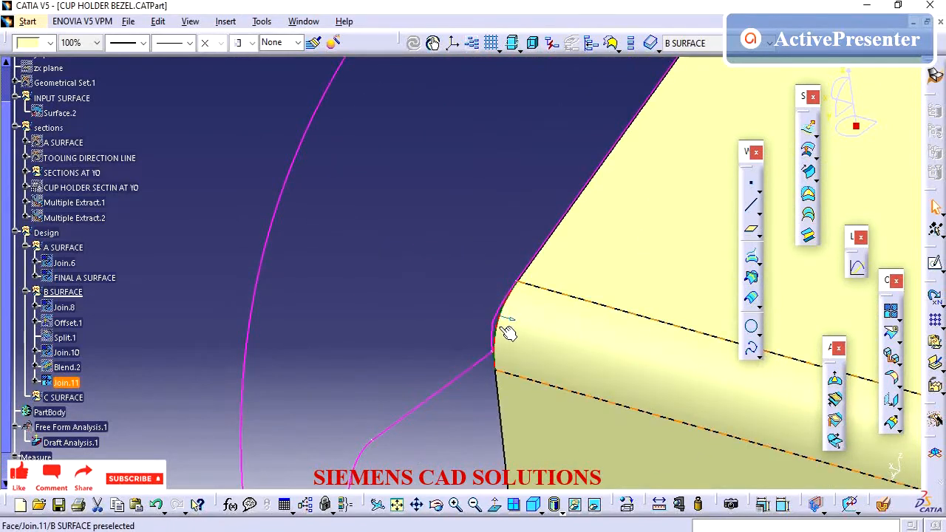
middle_drag(448, 247, 451, 251)
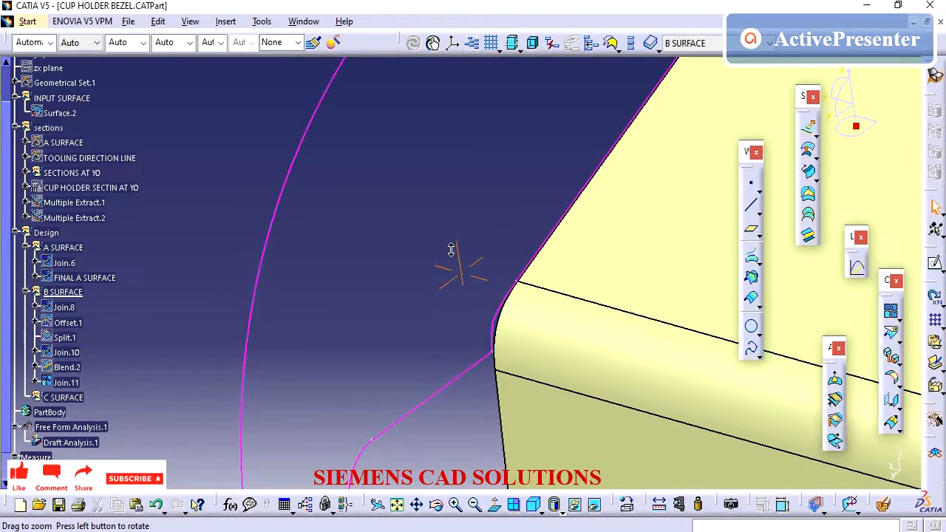
middle_drag(450, 249, 457, 342)
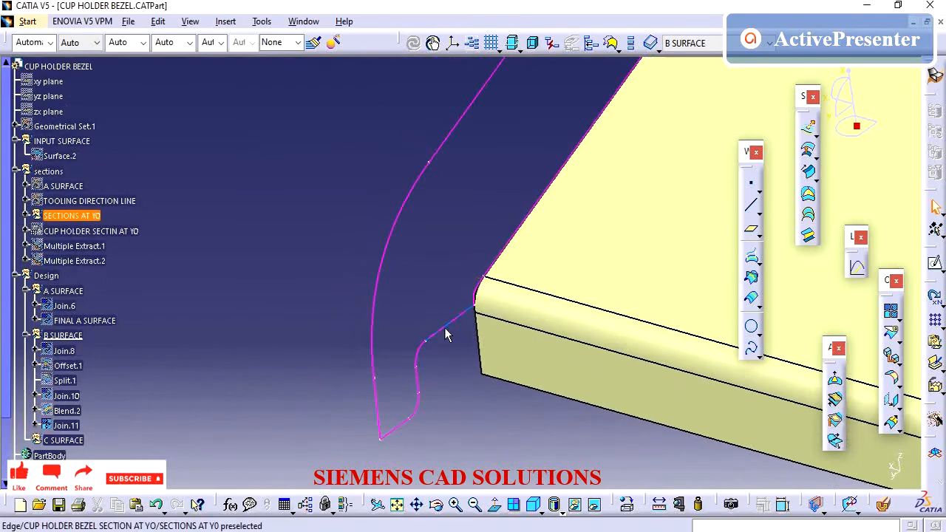
click(460, 405)
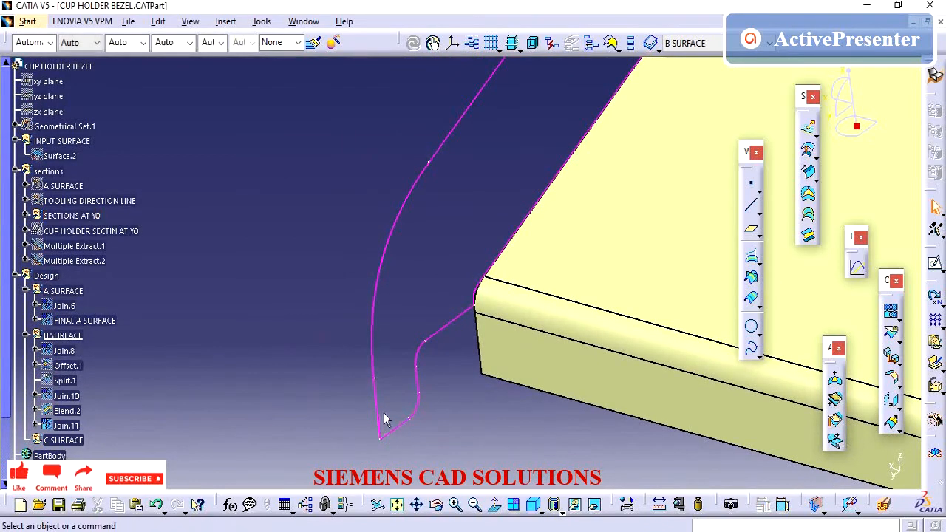
middle_drag(520, 316, 523, 421)
middle_drag(515, 332, 497, 325)
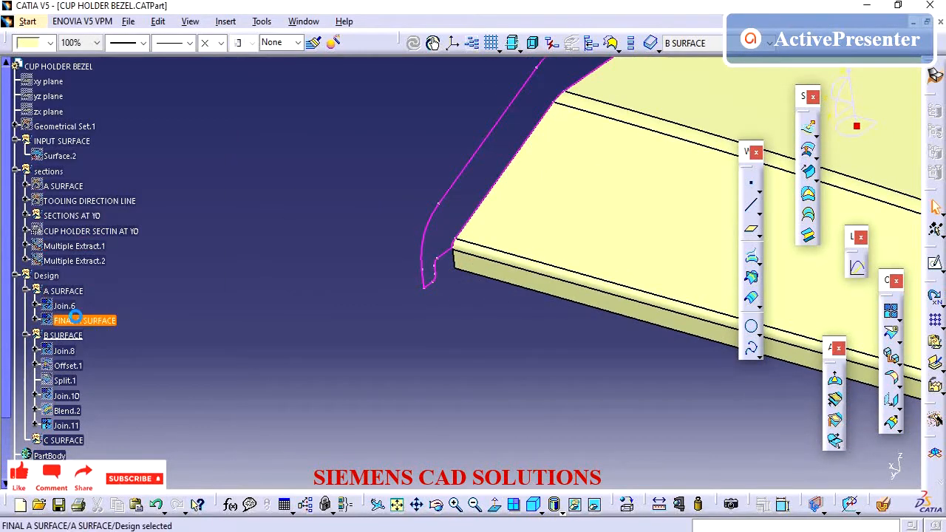
right_click(75, 317)
click(133, 58)
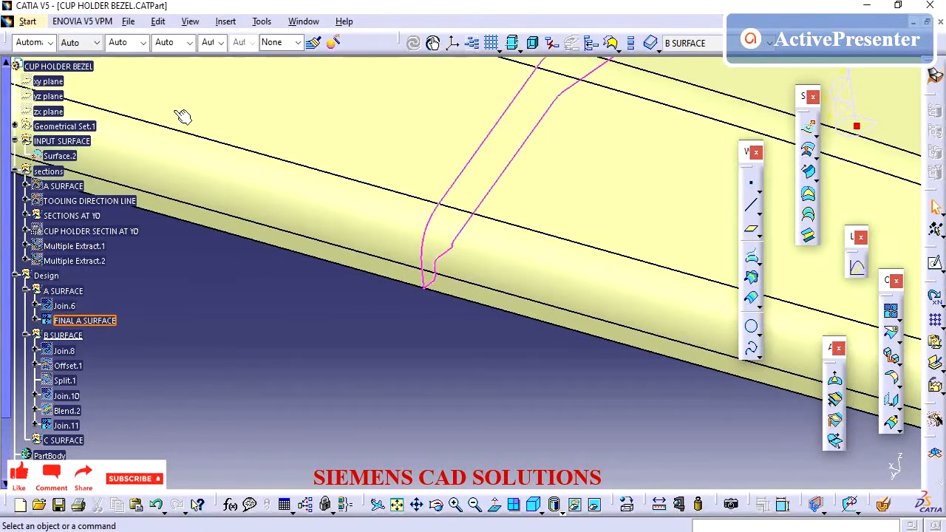
Measure the distance between the two parallel step lines at the outer end of the bezel's Y0 section.
click(450, 287)
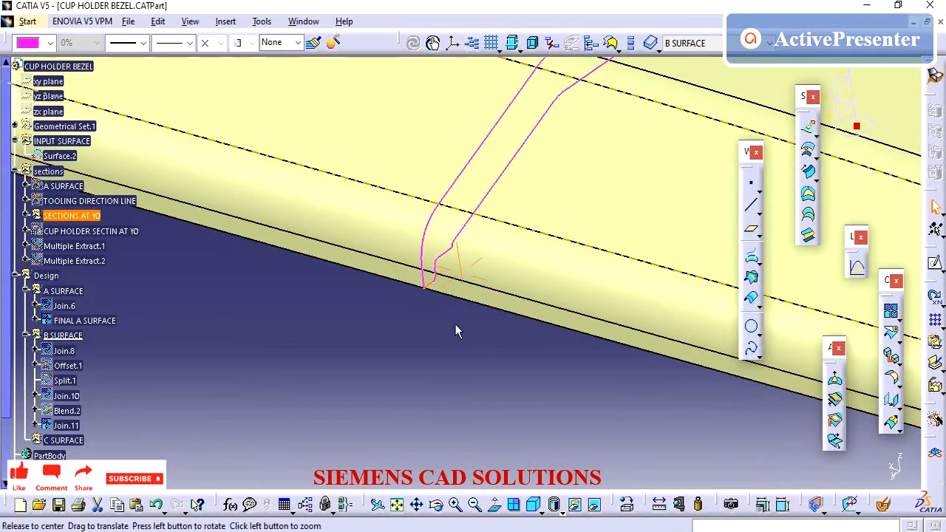
middle_drag(454, 330, 667, 484)
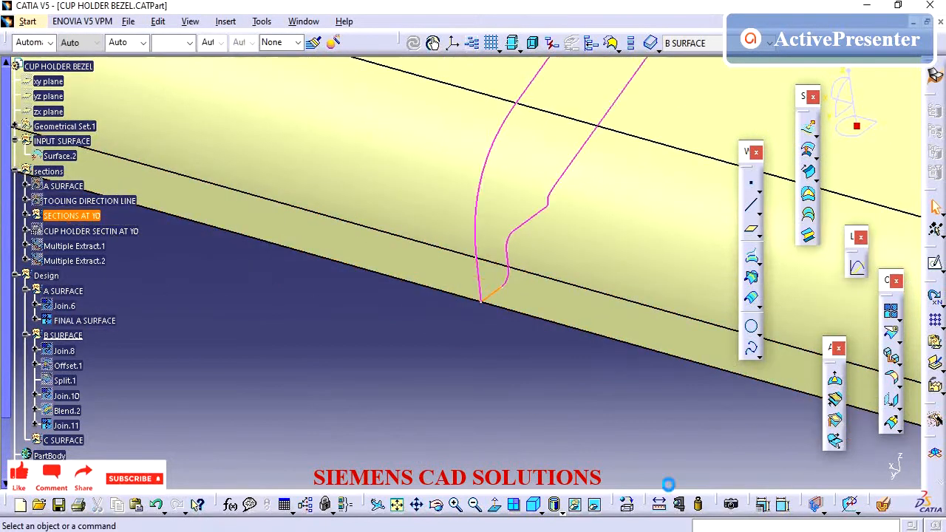
click(659, 504)
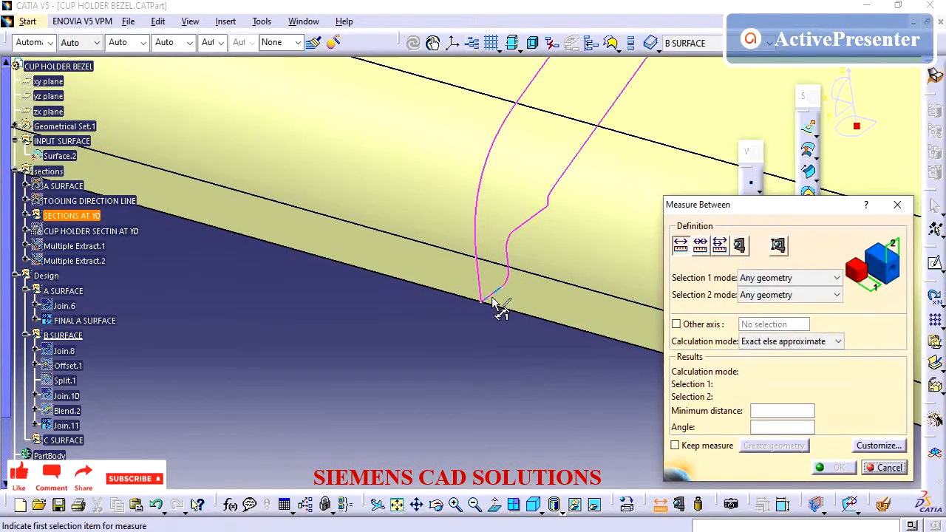
click(494, 301)
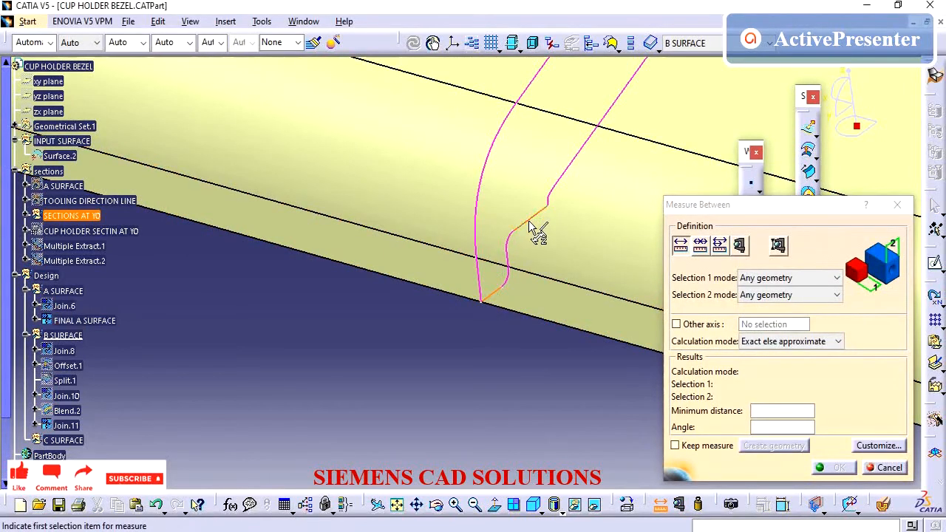
click(536, 264)
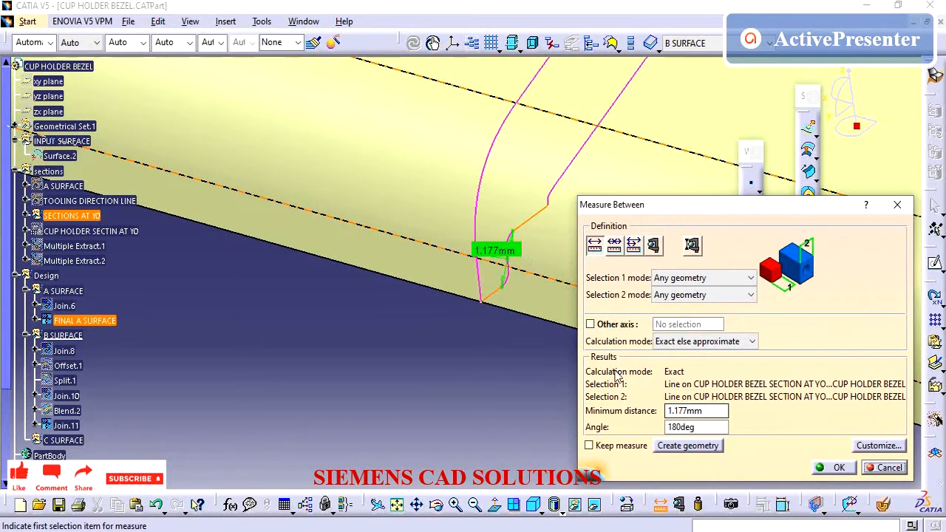
middle_drag(506, 337, 494, 325)
click(869, 443)
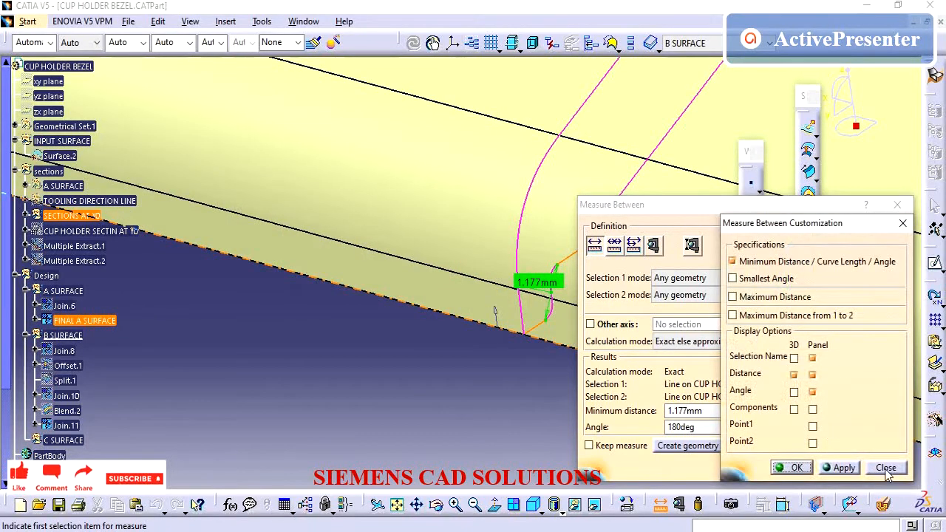
click(886, 468)
click(872, 470)
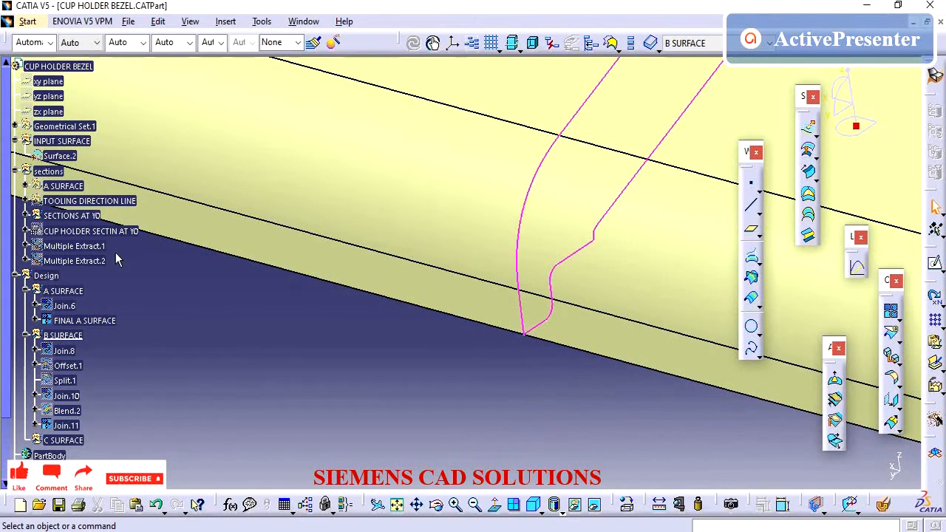
Show CUP HOLDER SECTIN AT Y0 temporarily to view it with the bezel, and hide it again.
right_click(130, 235)
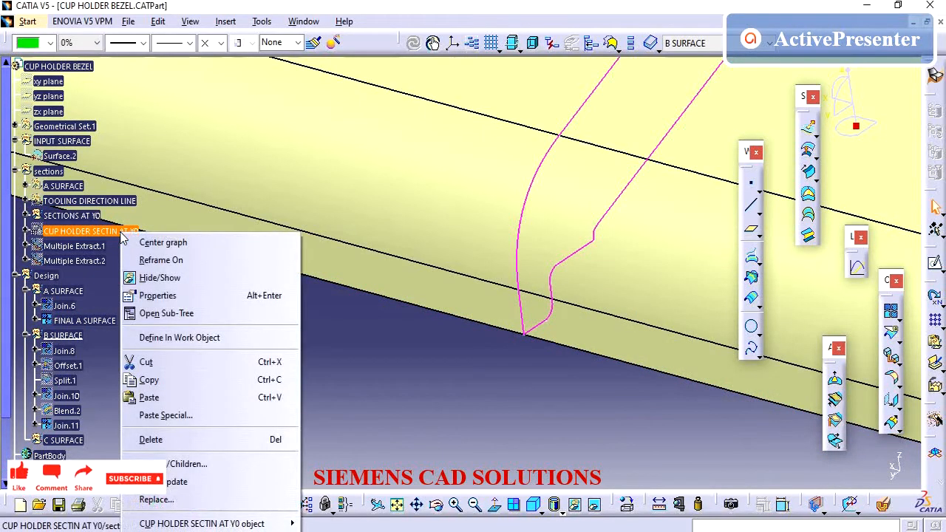
click(158, 278)
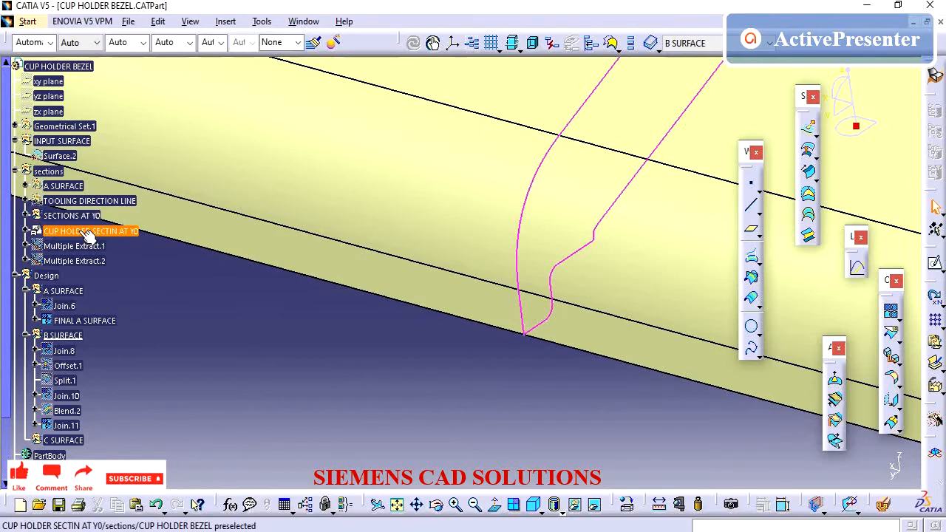
middle_drag(311, 267, 310, 277)
middle_drag(318, 381, 361, 303)
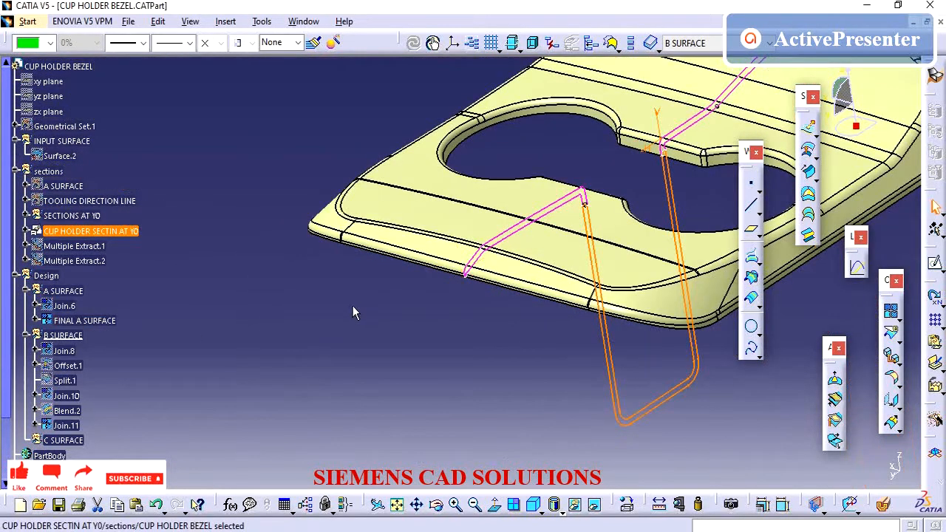
click(352, 312)
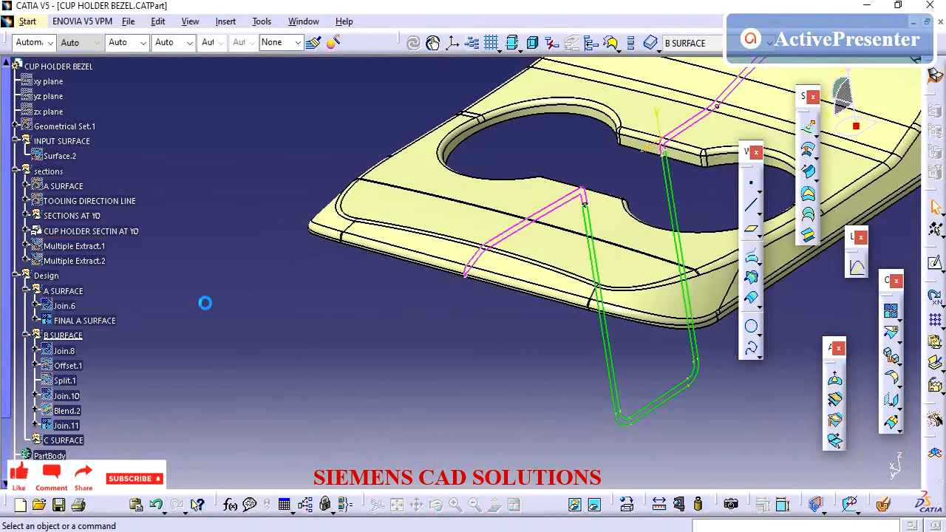
right_click(68, 233)
click(100, 272)
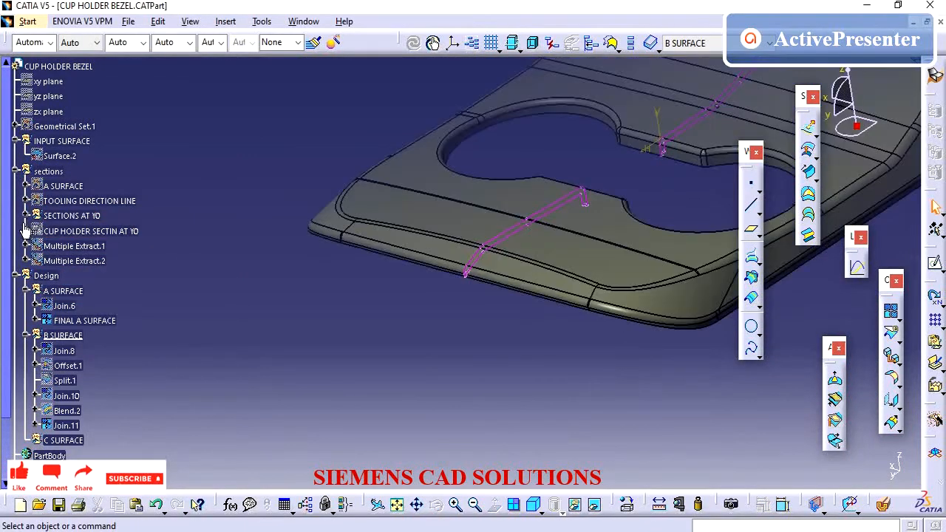
Open the CUP HOLDER BEZEL SECTION AT Y0 sketch, move the outer step's height and width dimensions clear of the profile, and exit.
click(24, 215)
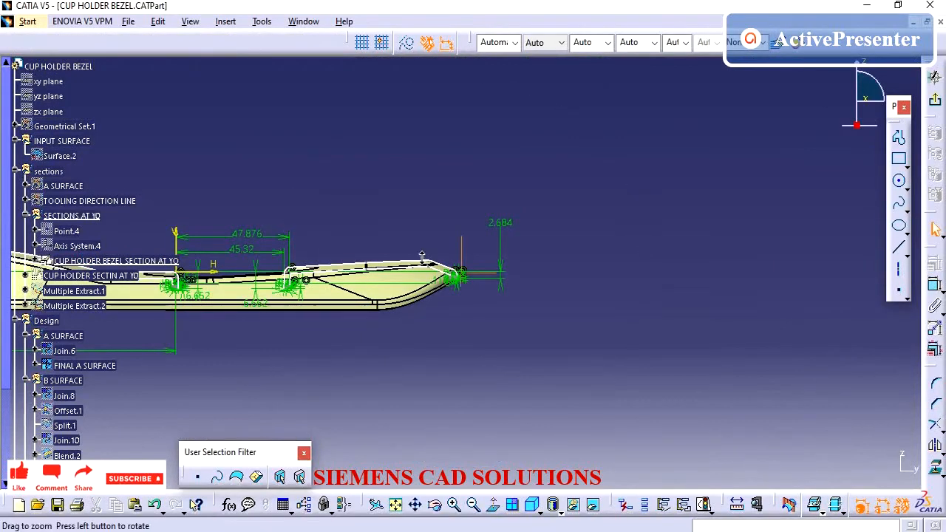
mouse_move(421, 257)
middle_down()
mouse_move(549, 93)
mouse_move(454, 363)
mouse_move(549, 306)
mouse_move(579, 151)
middle_up()
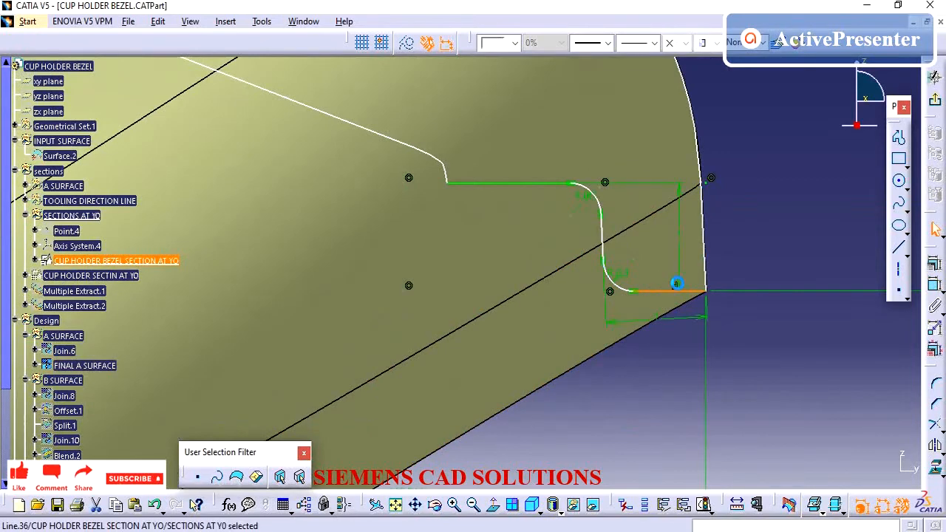
click(825, 232)
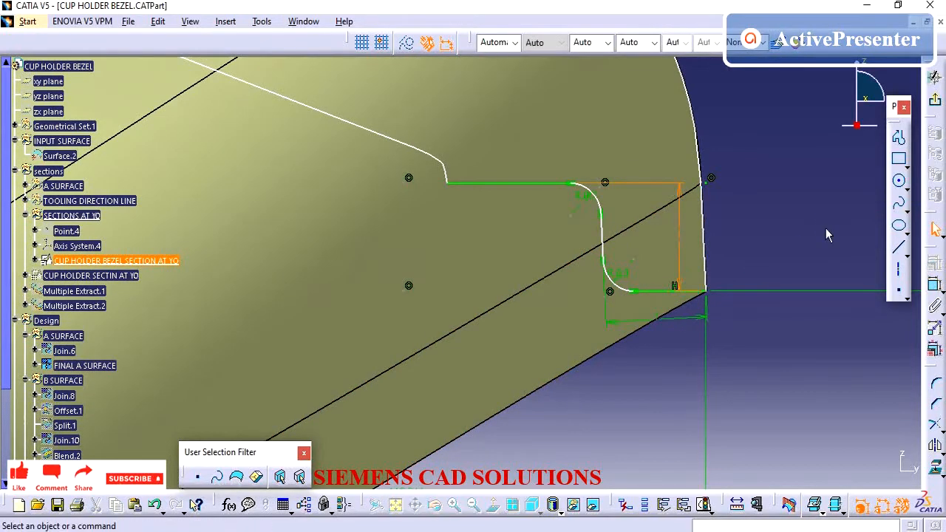
click(787, 188)
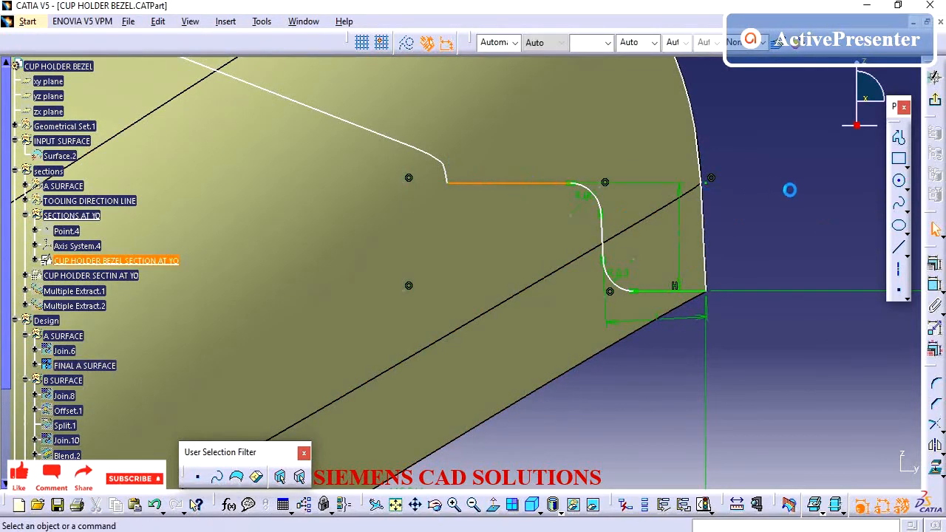
click(678, 215)
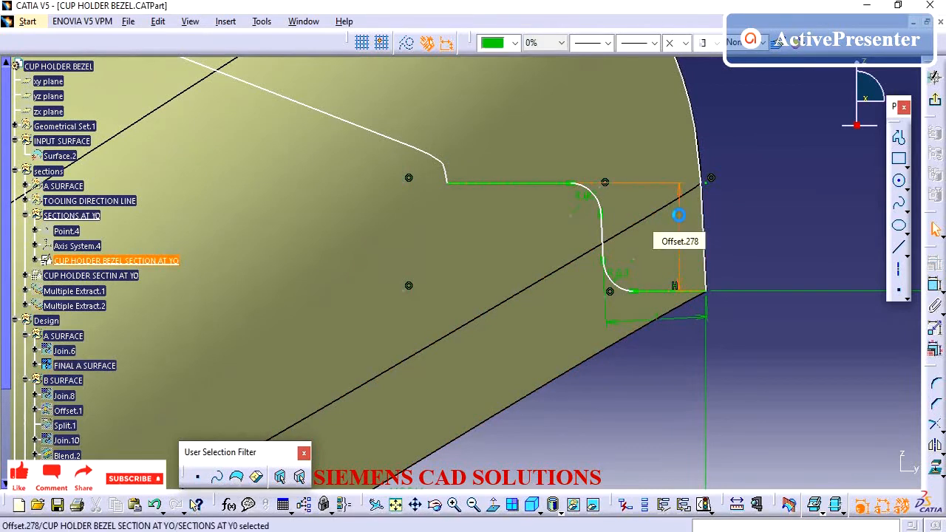
click(664, 326)
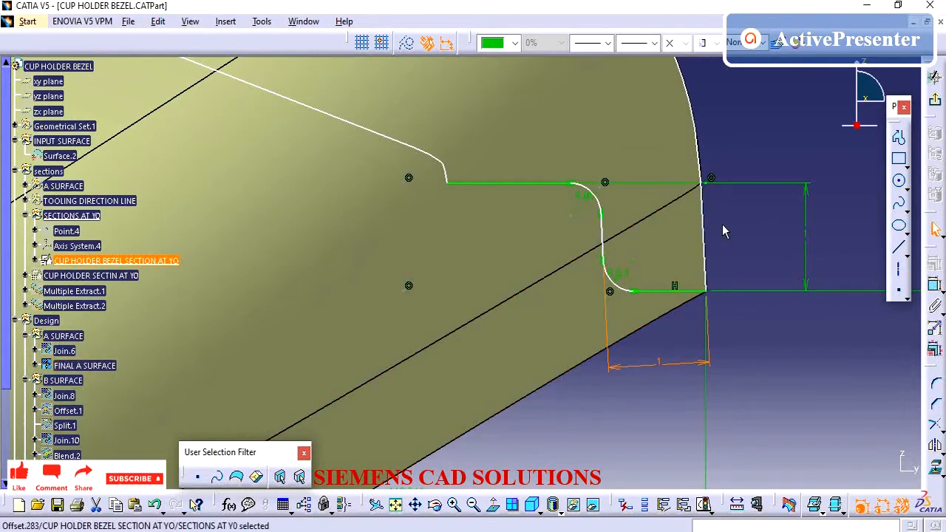
click(724, 229)
click(934, 102)
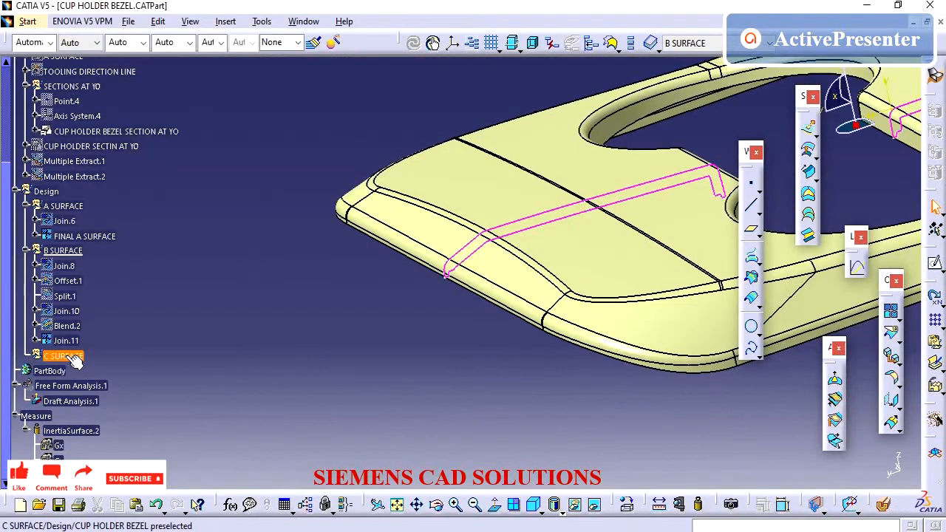
Define C SURFACE as the in-work object and examine the joined B surface's outer edge against the section's step.
right_click(65, 357)
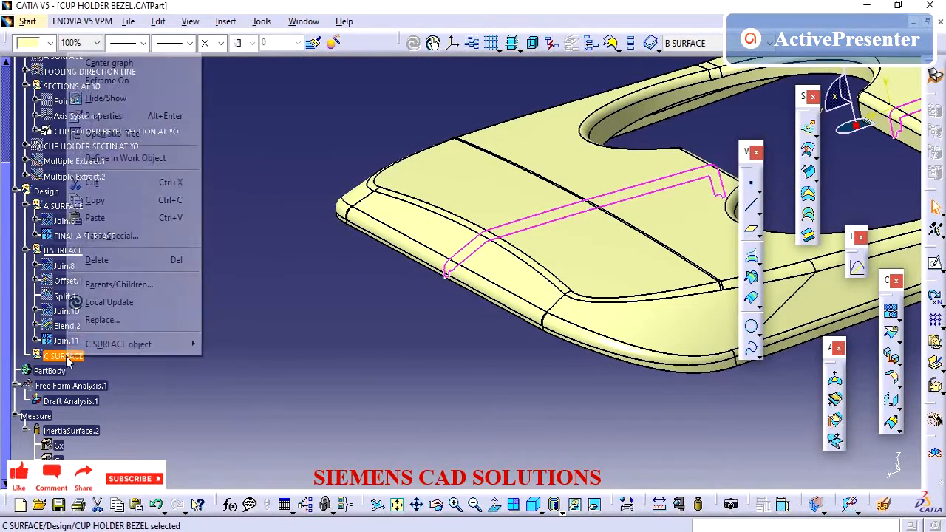
click(126, 159)
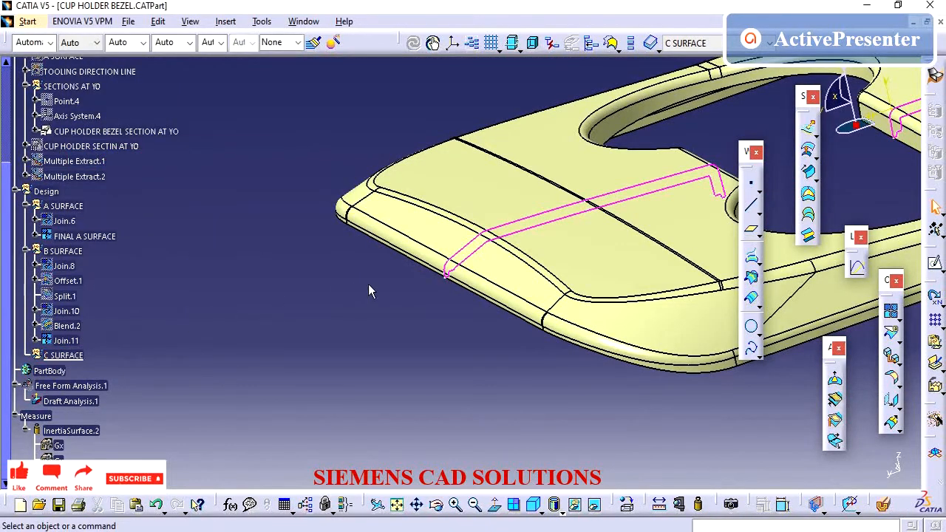
middle_drag(415, 293, 389, 211)
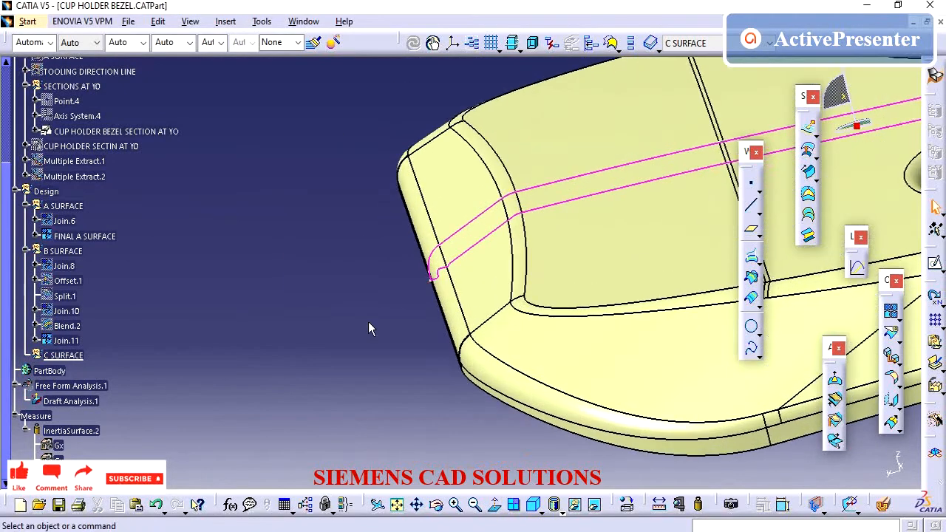
middle_drag(429, 305, 527, 288)
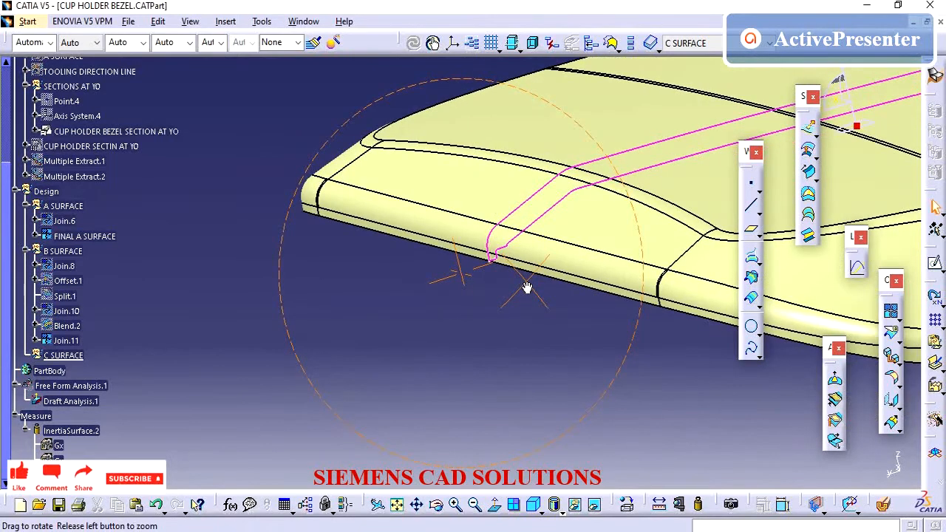
click(74, 345)
middle_drag(503, 340, 386, 280)
click(397, 294)
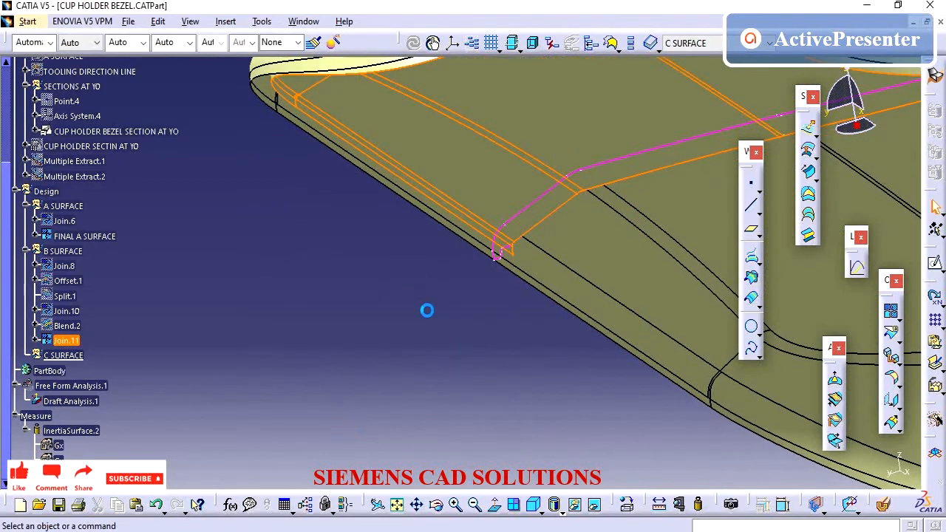
middle_drag(429, 310, 296, 332)
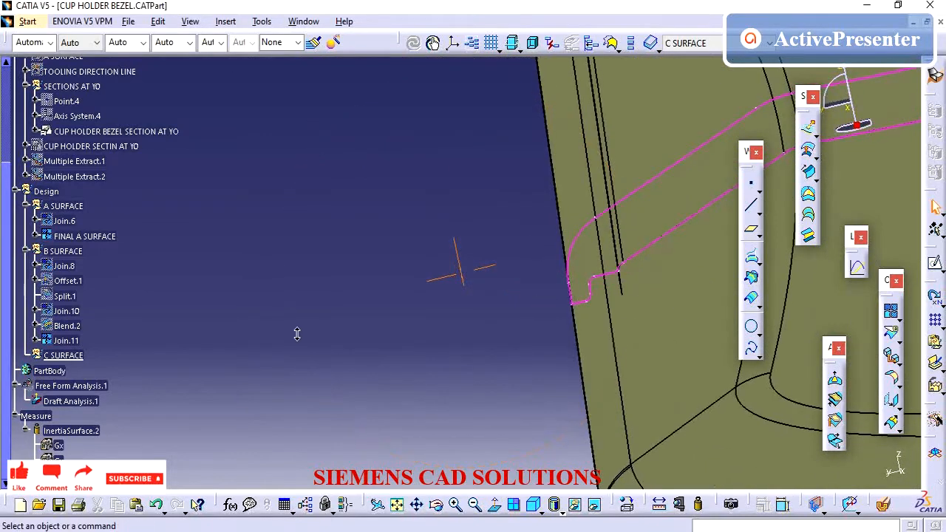
Define B SURFACE as the in-work object and hide FINAL A SURFACE.
click(68, 251)
right_click(68, 251)
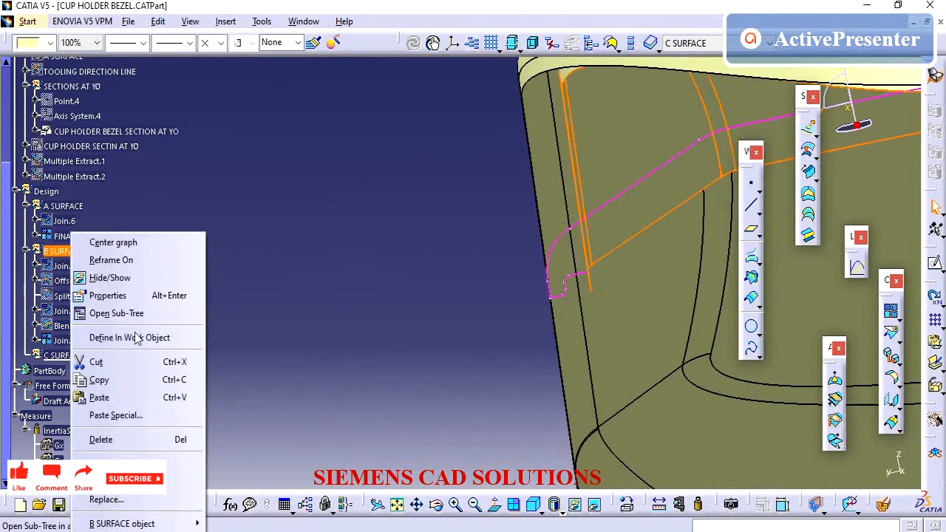
click(192, 331)
right_click(86, 232)
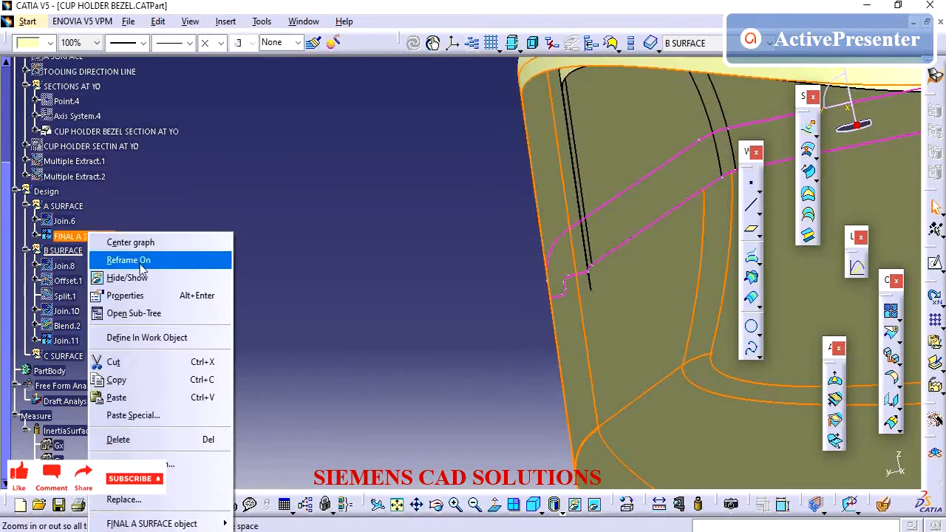
click(148, 279)
middle_drag(549, 231, 567, 341)
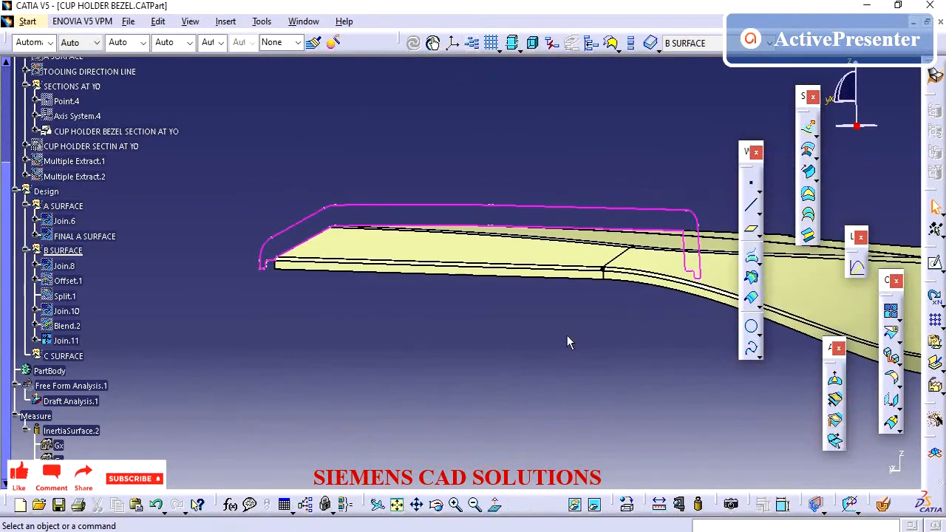
Start an Extrapolate of the joined B surface, Join.11, from the lower outer edge beside the Y0 section's step.
click(879, 428)
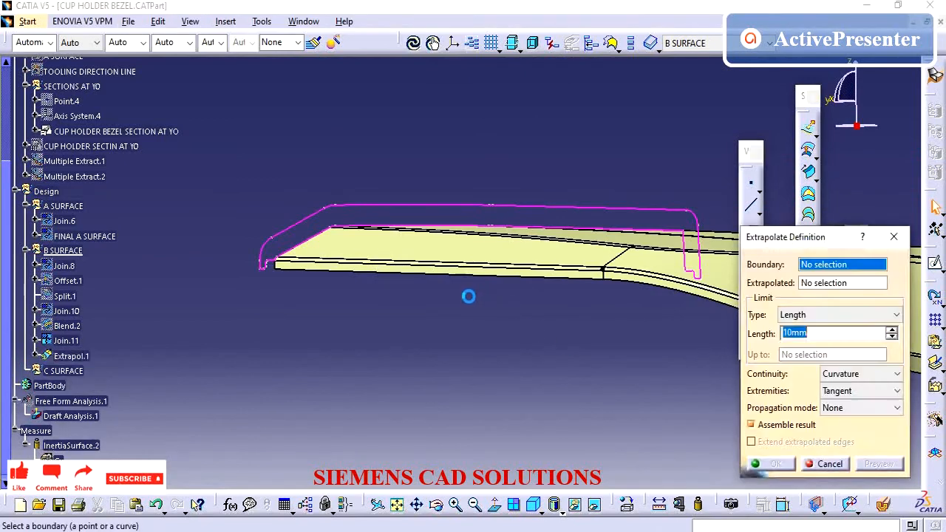
middle_drag(468, 294, 464, 214)
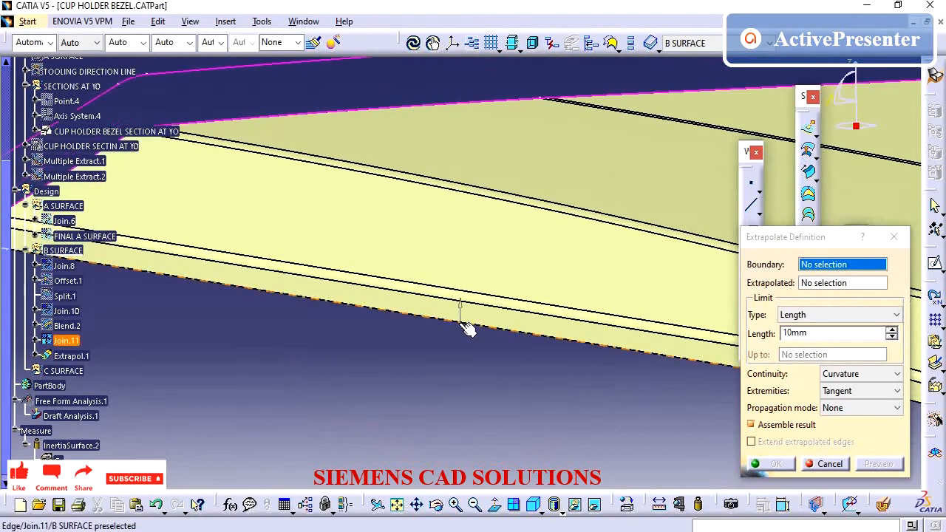
click(469, 331)
click(876, 326)
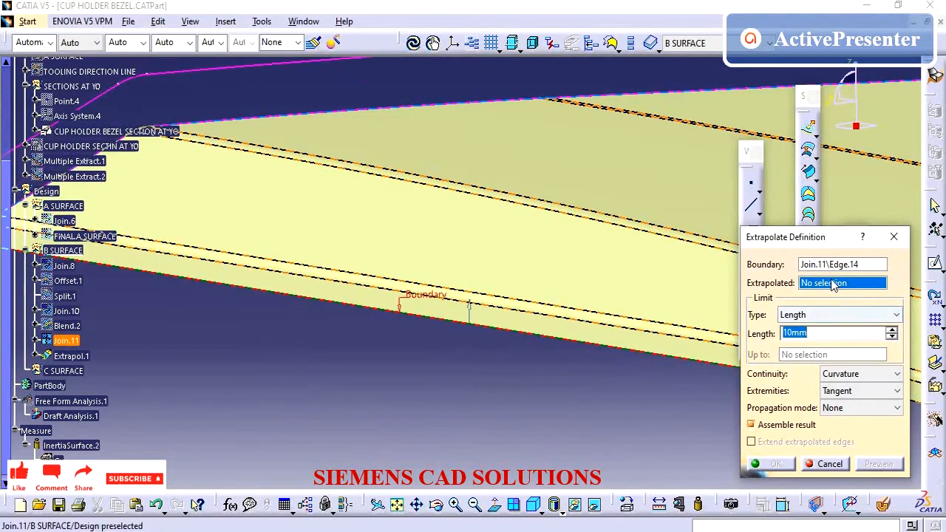
click(522, 352)
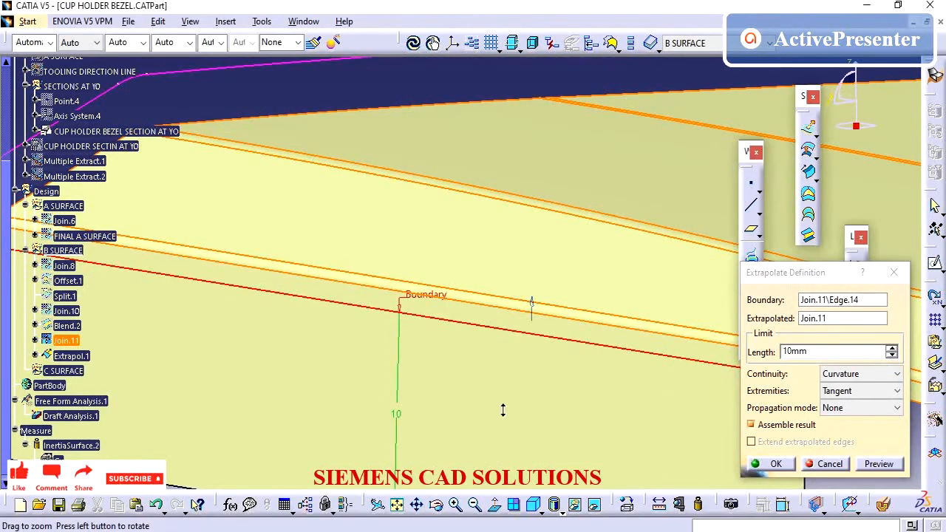
middle_drag(503, 410, 535, 374)
middle_drag(523, 339, 413, 294)
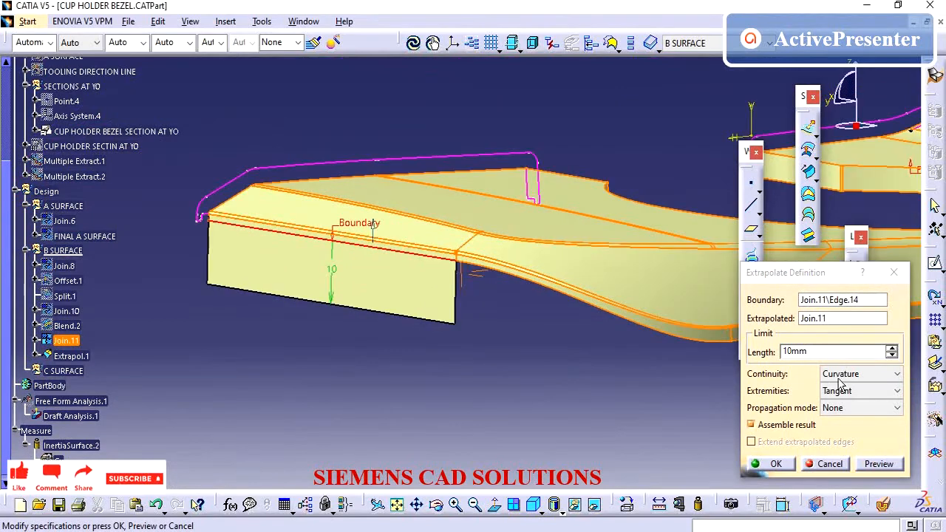
Set the extrapolation's propagation to tangency continuity and its length to 5 mm, and create it.
click(869, 407)
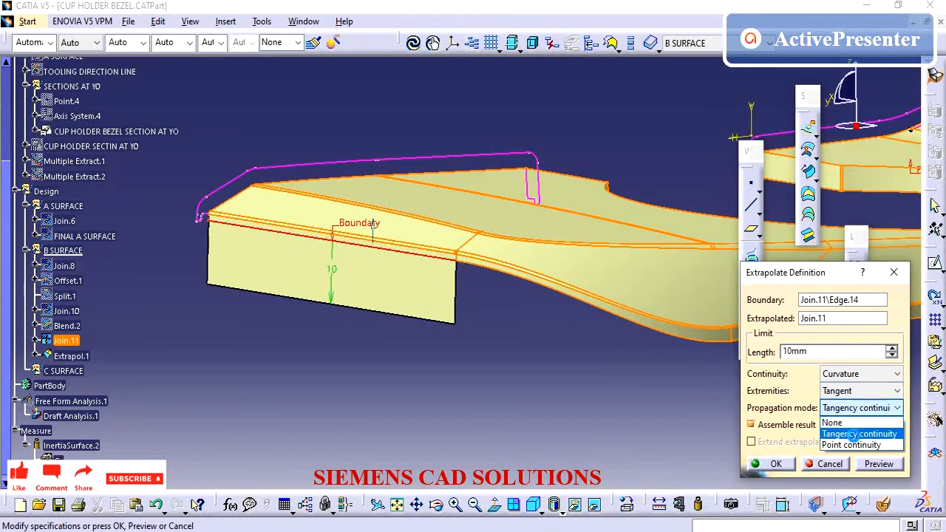
click(853, 434)
middle_drag(353, 334, 231, 330)
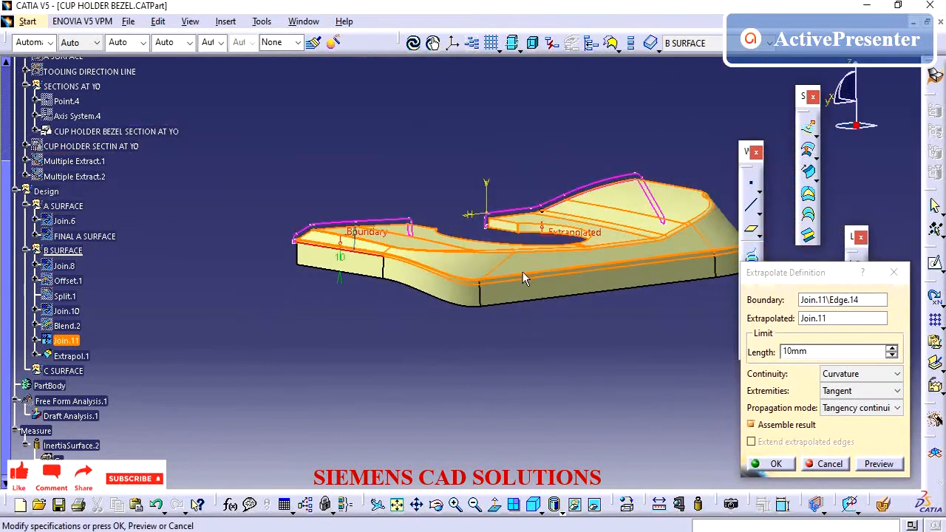
middle_drag(420, 287, 492, 311)
double_click(802, 352)
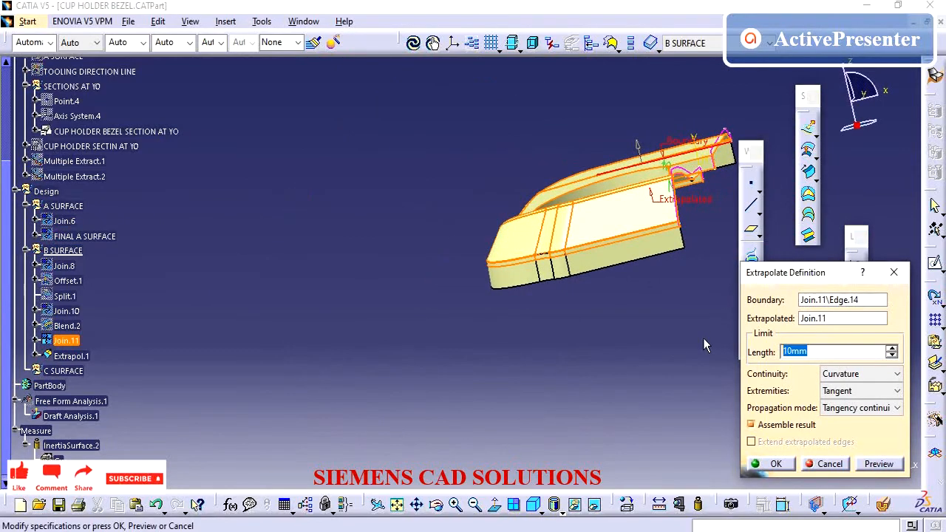
text(5)
key(Return)
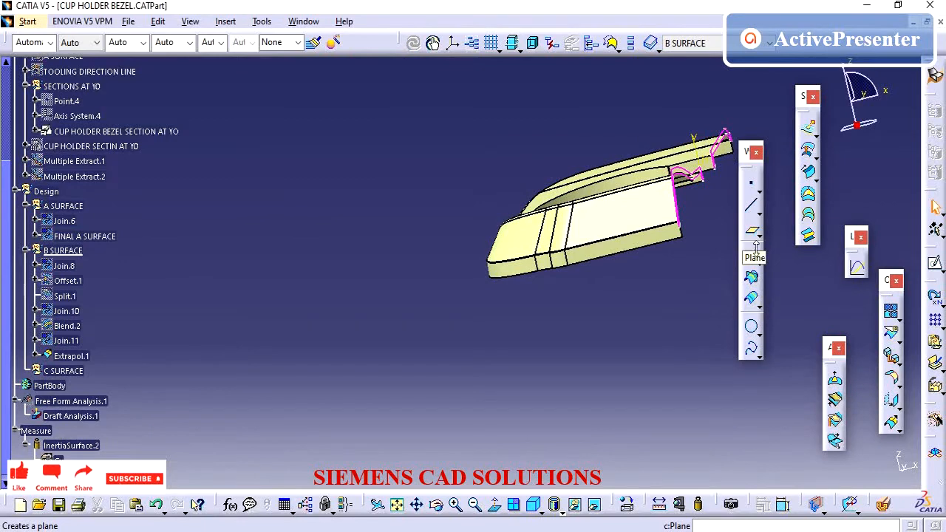
Create a Join from Extrapol.1 alone and check the extended B surface against the Y0 section's ends.
middle_drag(606, 266, 268, 291)
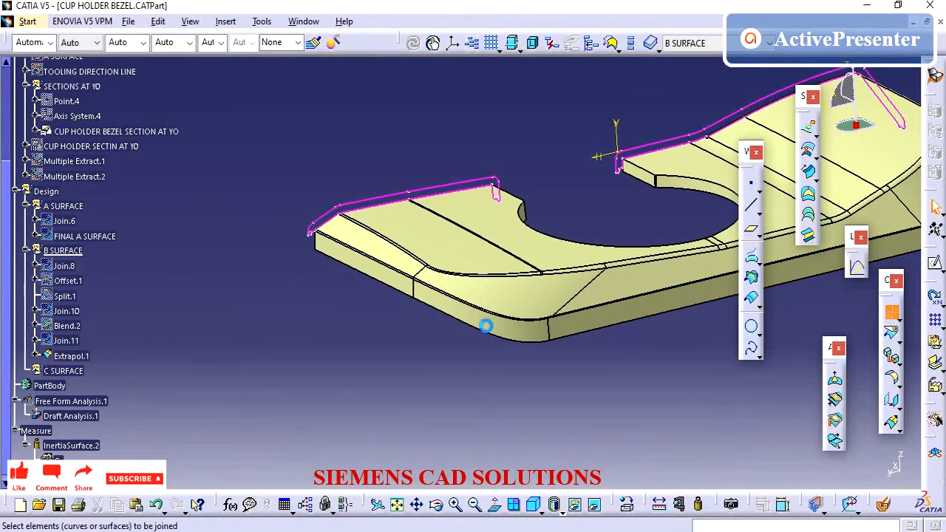
click(77, 359)
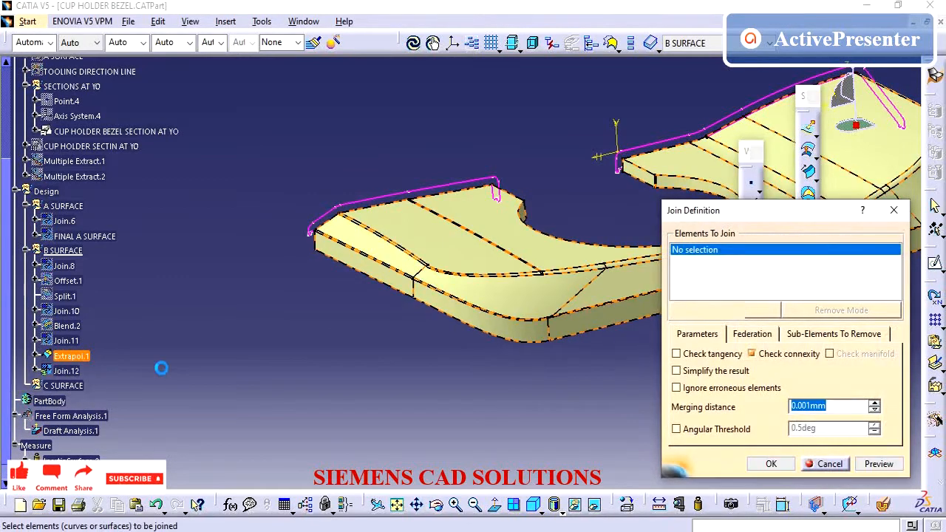
click(772, 463)
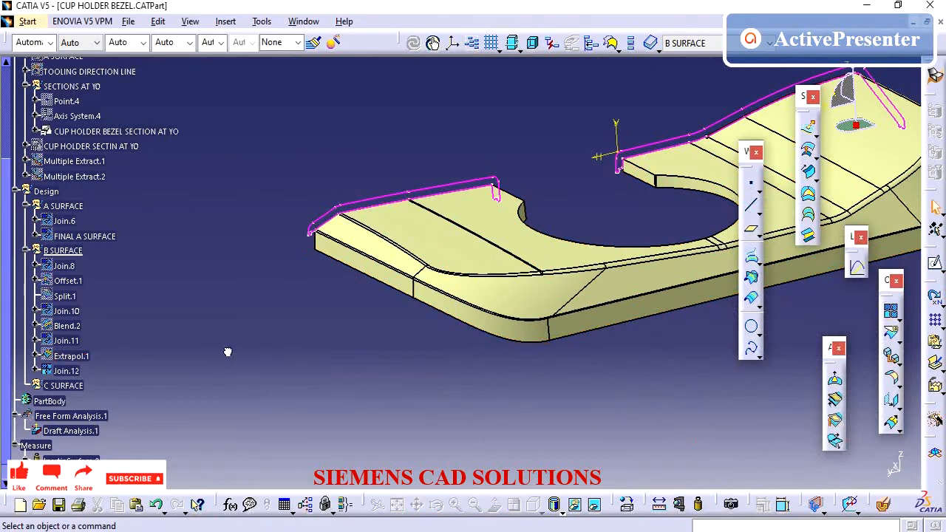
click(68, 371)
middle_drag(367, 321, 409, 332)
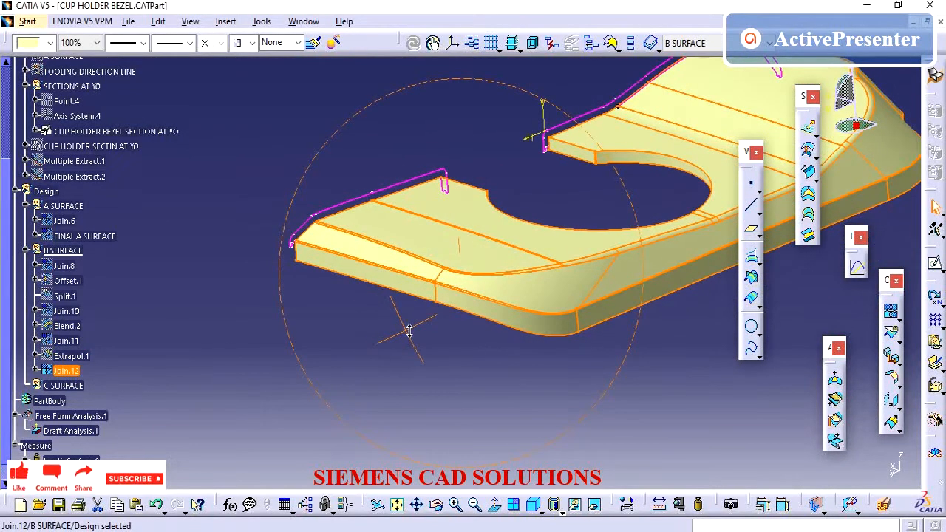
click(325, 353)
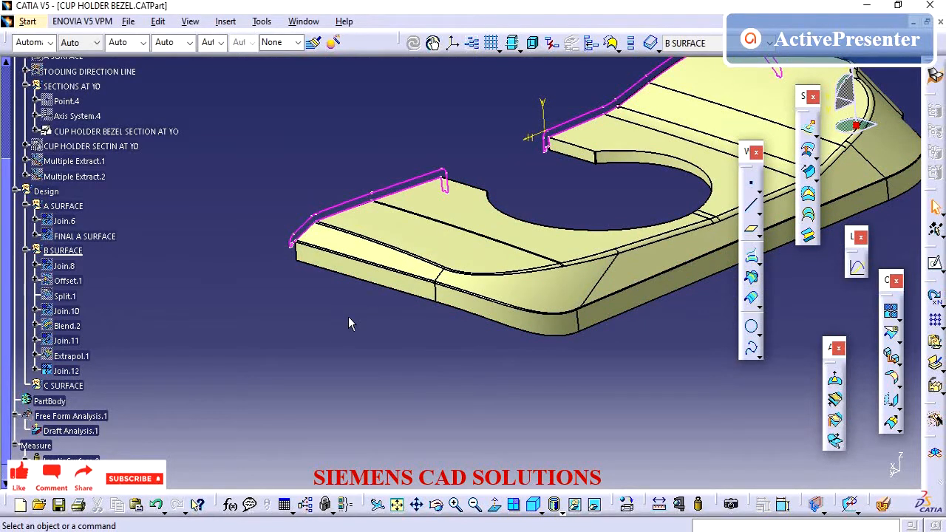
middle_drag(448, 312, 465, 243)
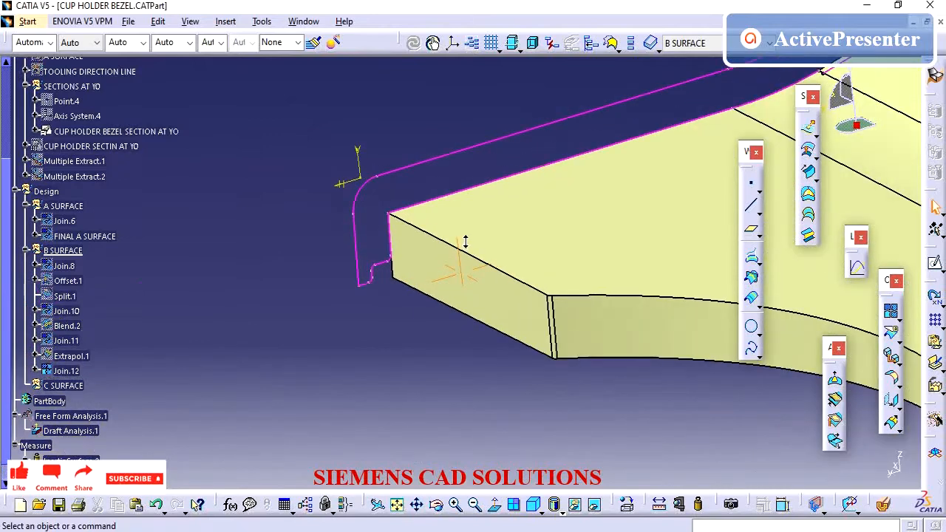
click(470, 281)
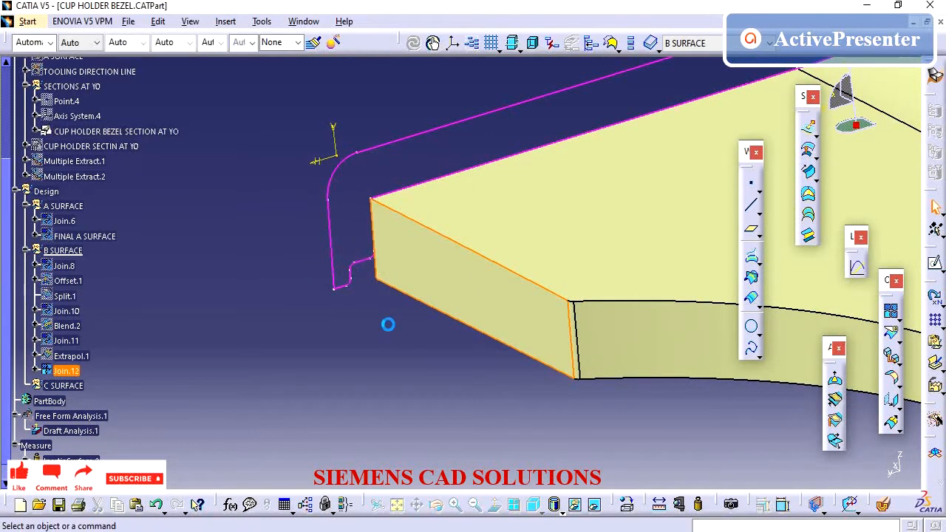
middle_drag(388, 324, 325, 342)
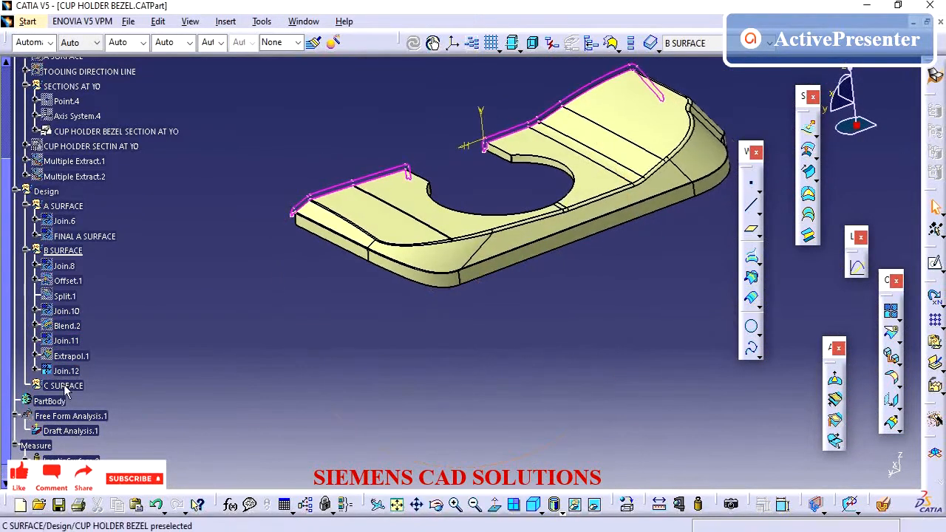
Define C SURFACE as the in-work object and show FINAL A SURFACE again.
right_click(63, 385)
click(163, 193)
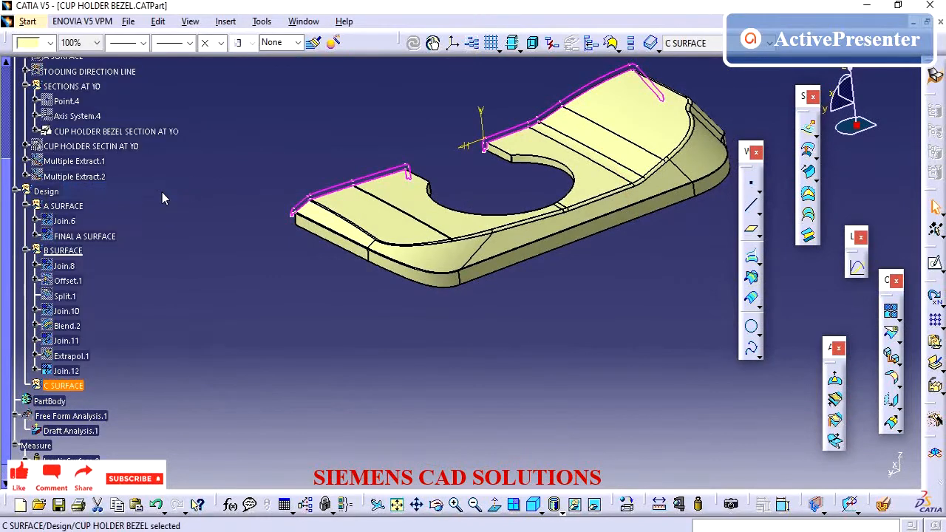
click(137, 289)
right_click(89, 236)
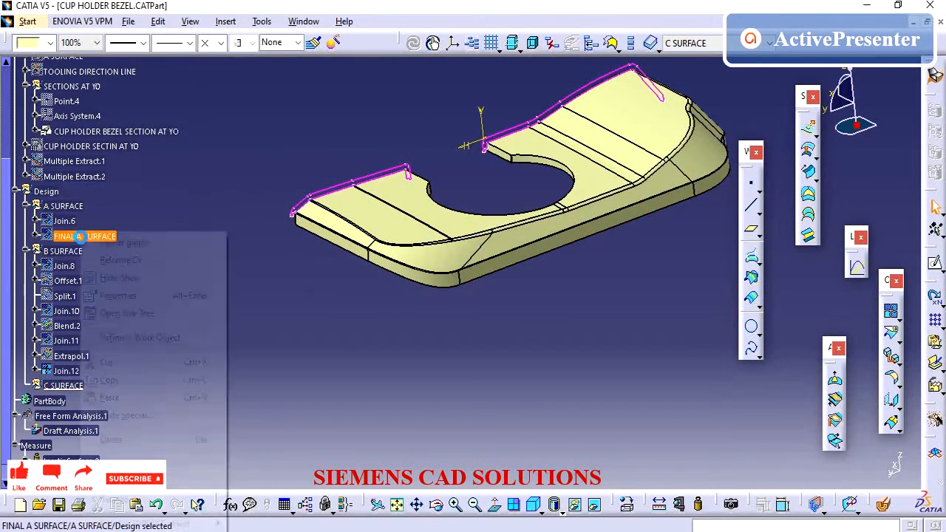
click(126, 274)
middle_drag(268, 251, 272, 382)
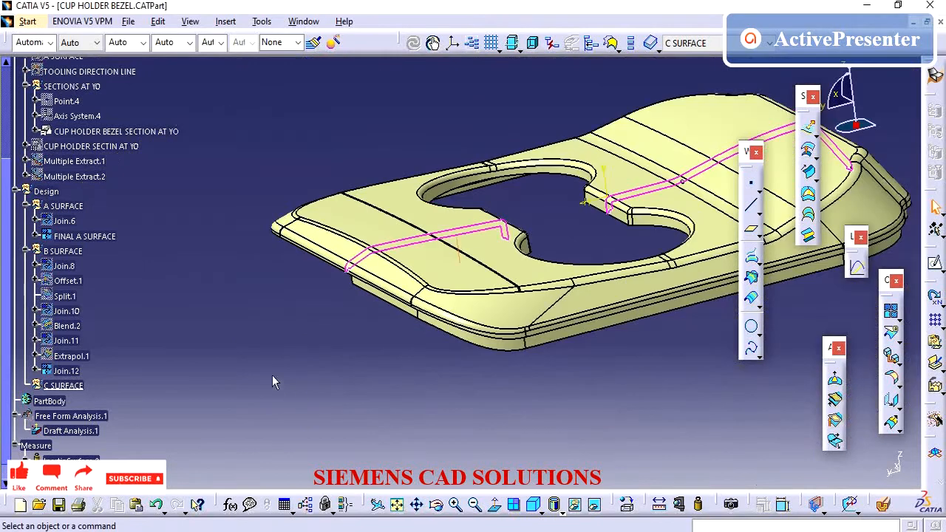
Copy Axis System.4 with its point from SECTIONS AT Y0 into C SURFACE and show the copied axis system.
click(87, 118)
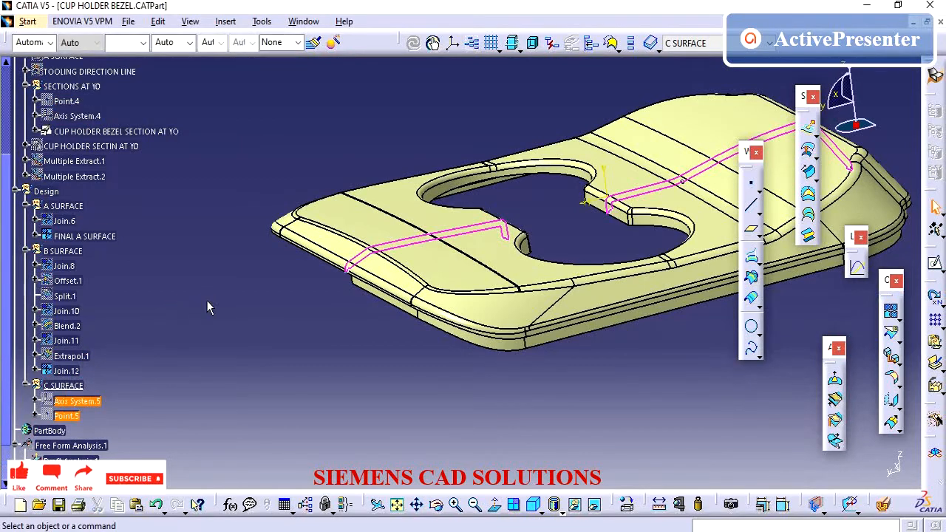
right_click(77, 401)
click(139, 148)
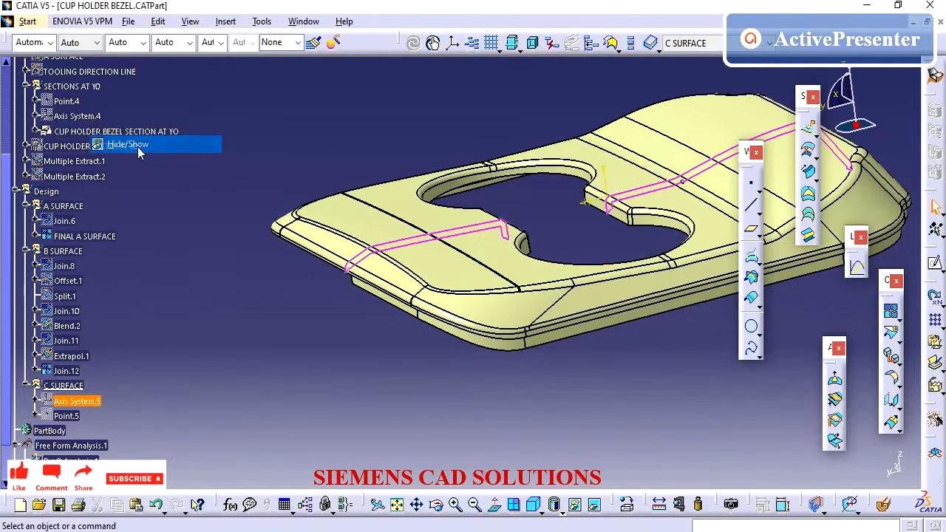
Create a positioned sketch on Axis System.5's ZX plane with Point.5 as projection-point origin, H reversed and axes swapped.
click(935, 268)
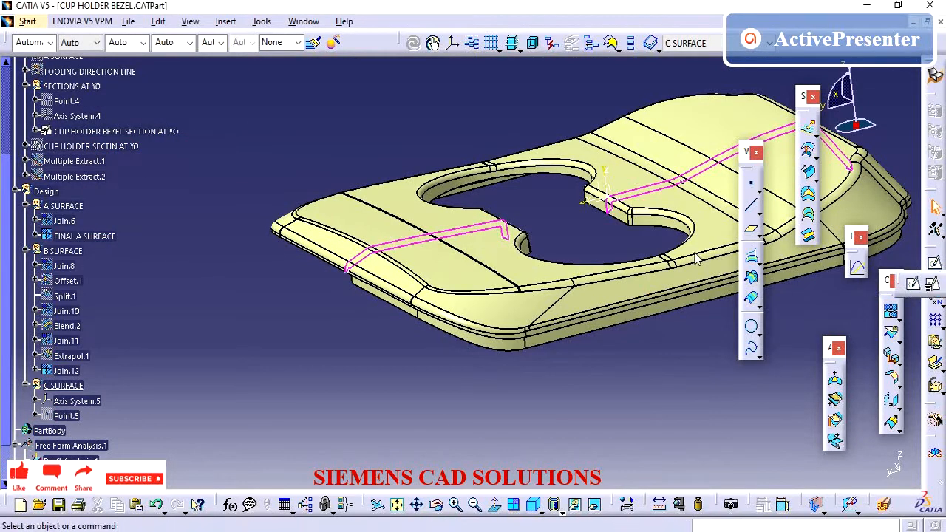
click(933, 288)
click(596, 189)
click(596, 189)
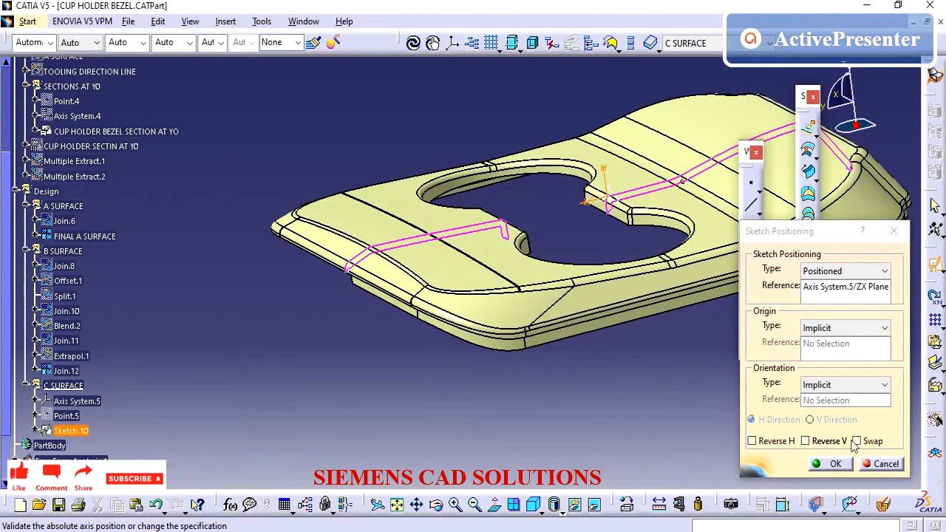
click(859, 441)
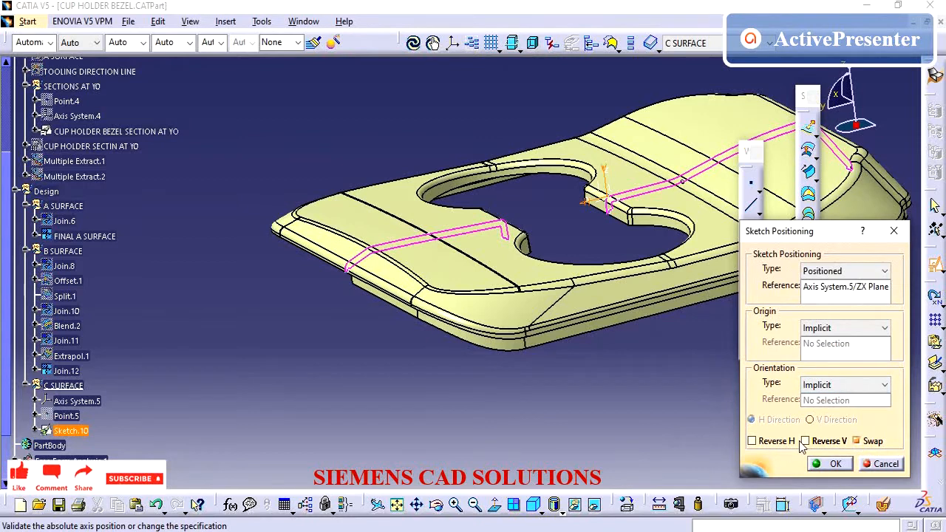
click(844, 332)
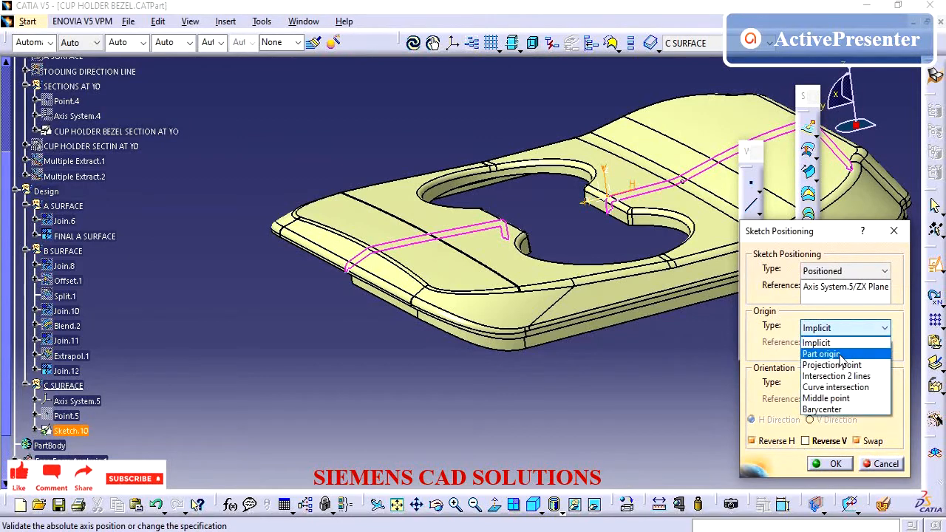
click(842, 357)
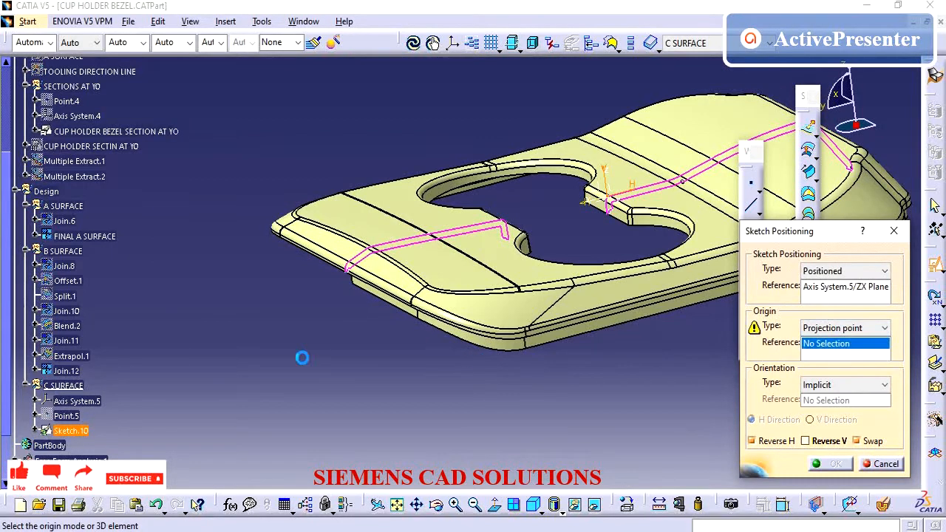
click(74, 416)
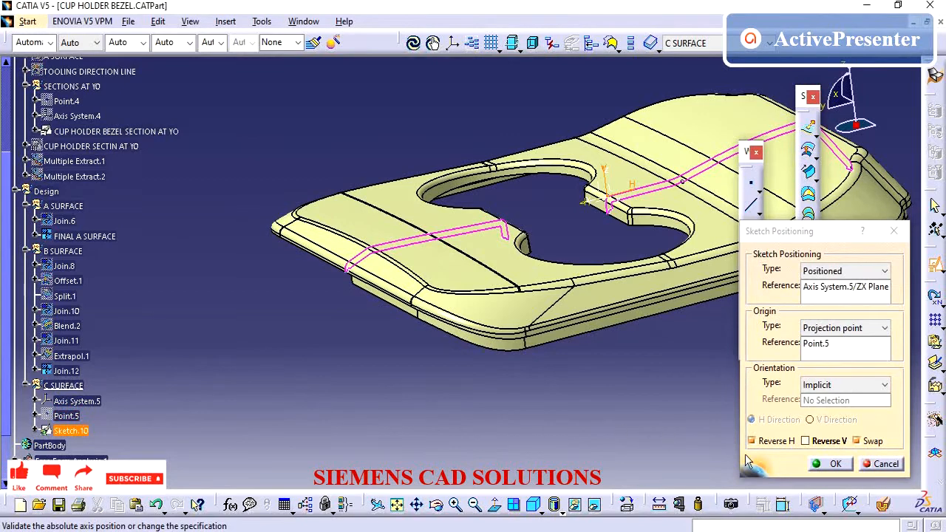
click(833, 464)
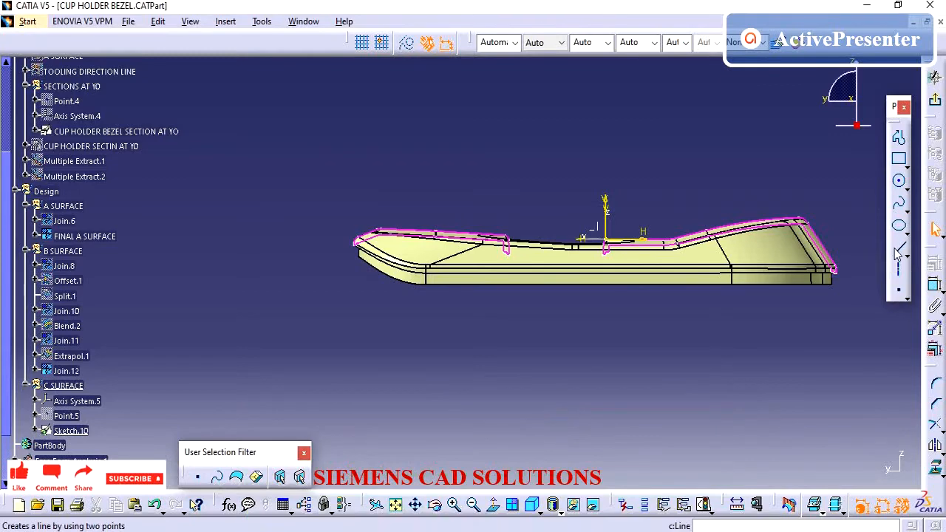
mouse_move(397, 342)
ctrl+middle_down()
mouse_move(347, 299)
mouse_move(291, 276)
ctrl+middle_up()
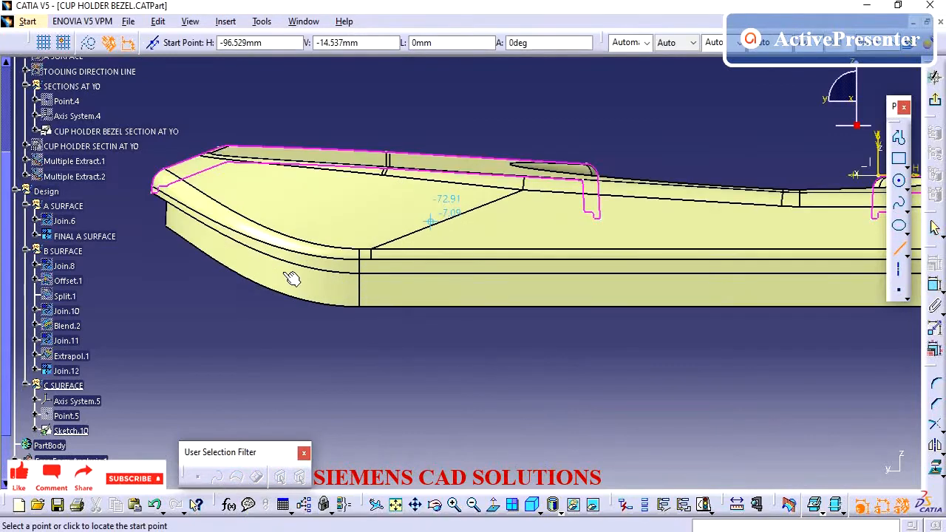
mouse_move(529, 320)
middle_down()
mouse_move(564, 336)
mouse_move(576, 268)
mouse_move(434, 286)
middle_up()
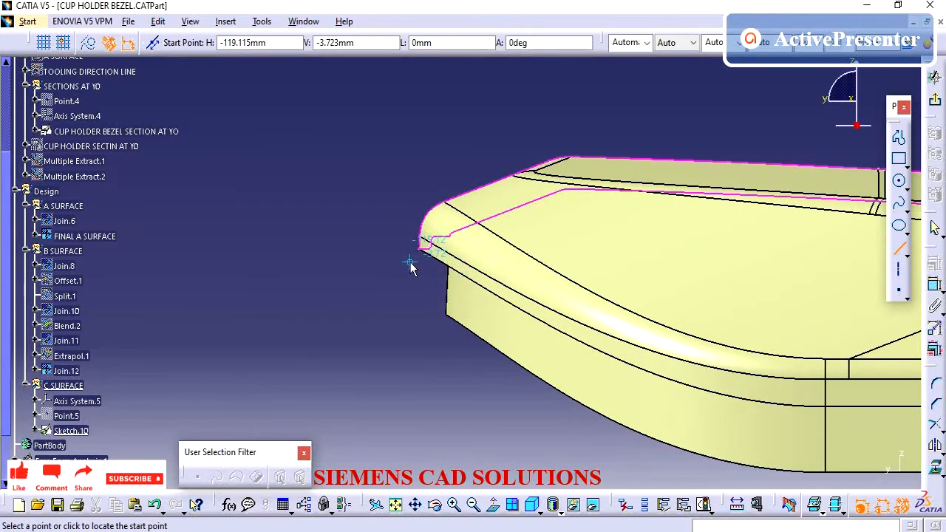
key(Escape)
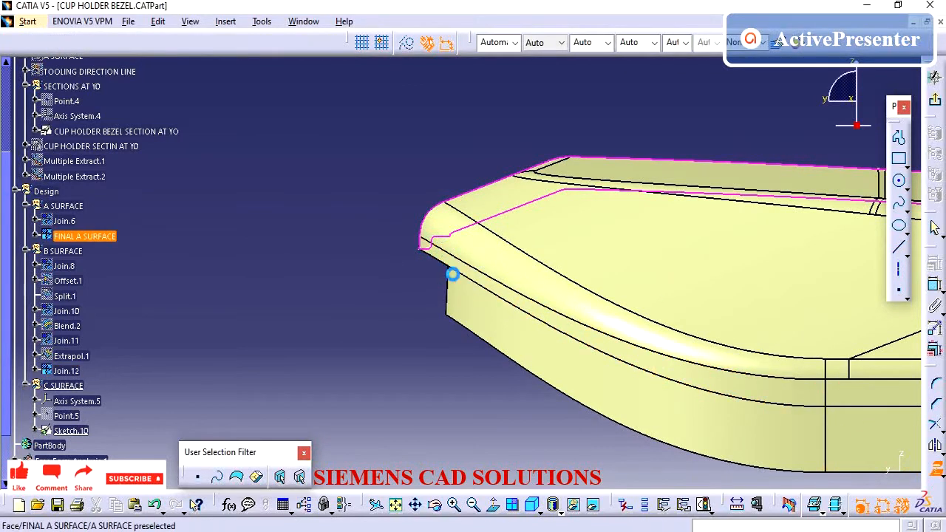
Project the short bottom segment of the Y0 section's outer lip into Sketch.10 and hide CUP HOLDER BEZEL SECTION AT Y0.
click(422, 247)
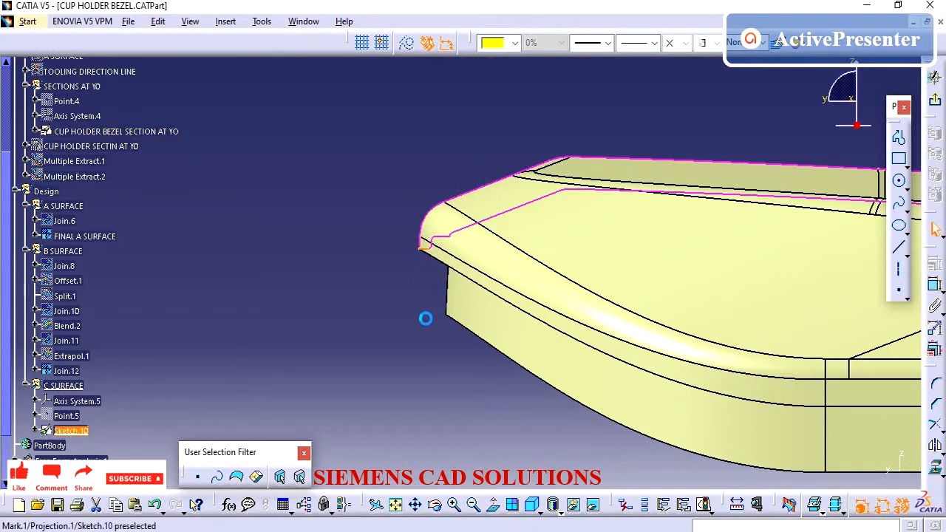
click(425, 318)
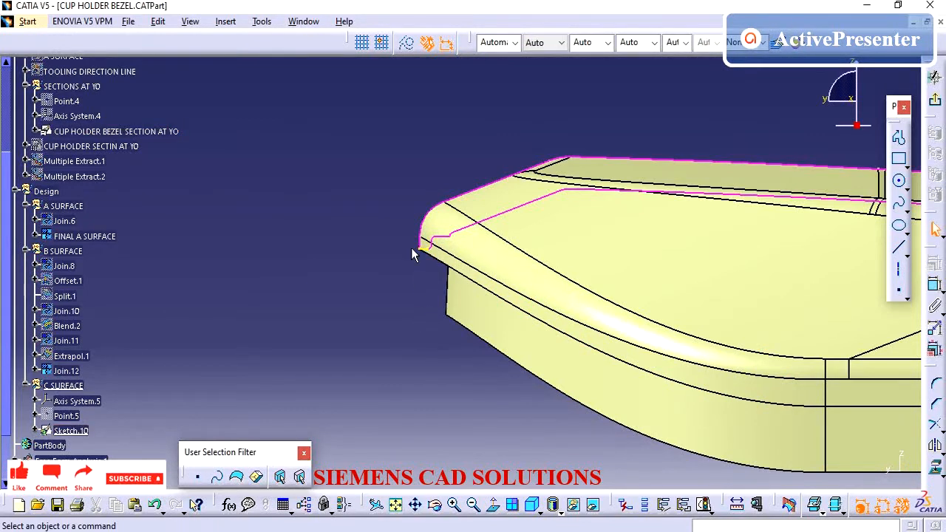
mouse_move(418, 313)
ctrl+middle_down()
mouse_move(446, 217)
mouse_move(458, 298)
mouse_move(432, 309)
ctrl+middle_up()
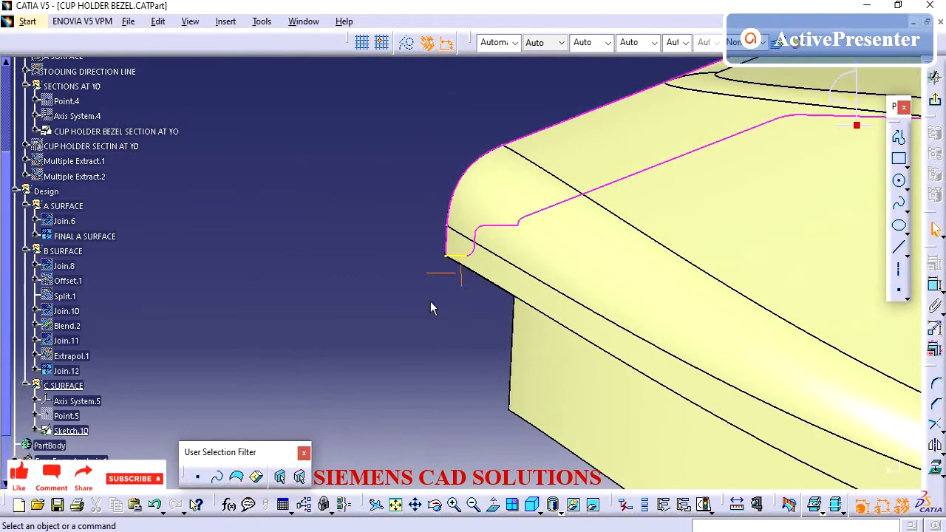
right_click(103, 133)
click(143, 181)
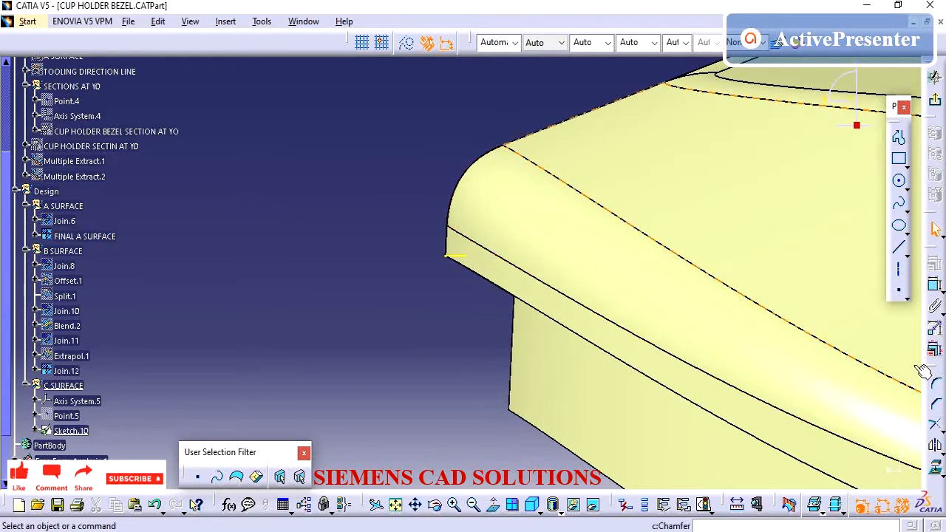
Isolate the projected bottom segment from its source section.
right_click(460, 260)
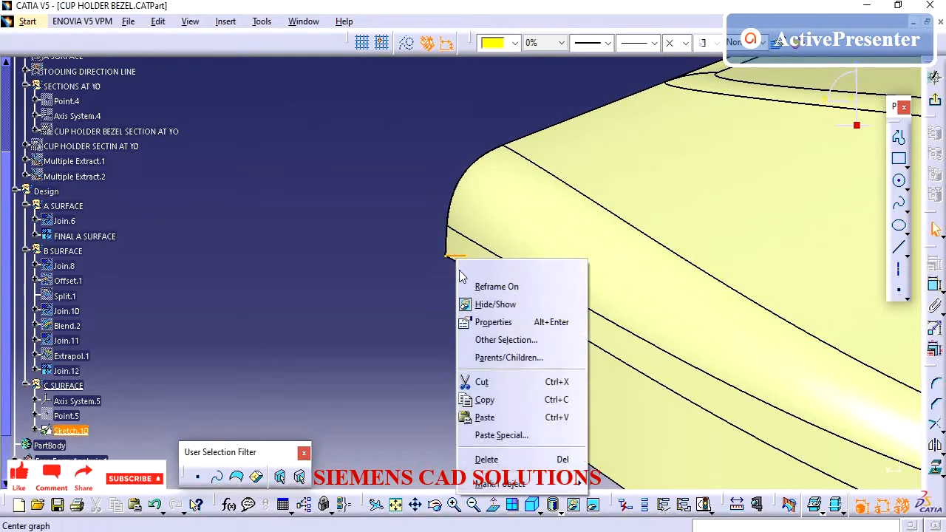
mouse_move(517, 483)
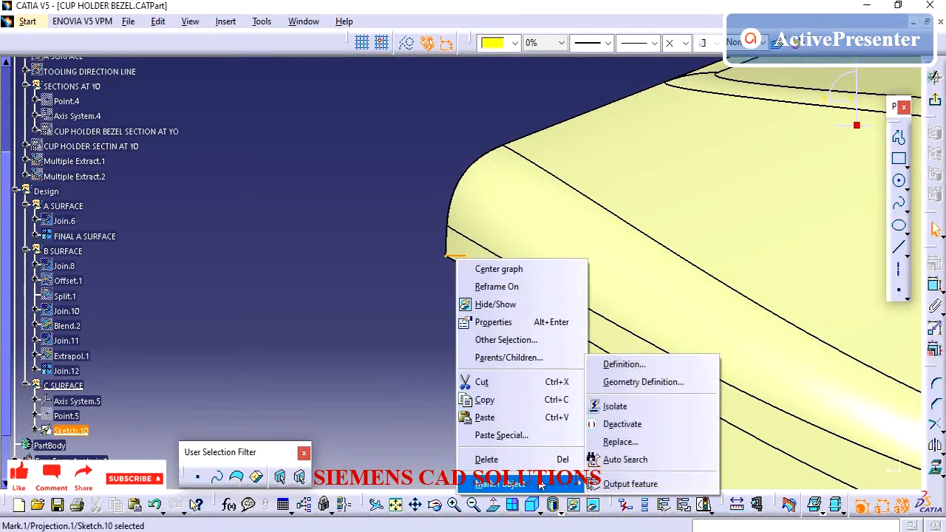
click(641, 414)
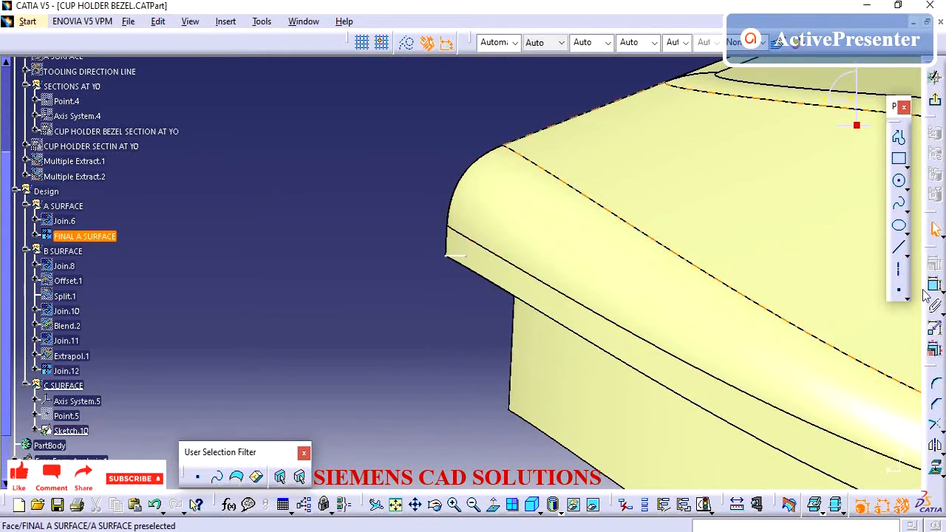
Flip the sketch view and dimension the horizontal distance from the segment's outer endpoint to the sketch's vertical axis.
click(492, 505)
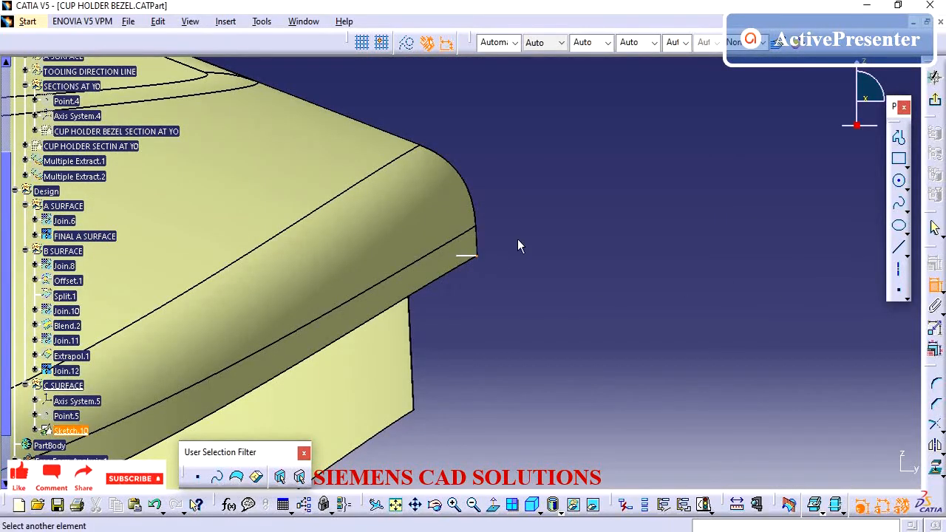
middle_drag(542, 216, 544, 418)
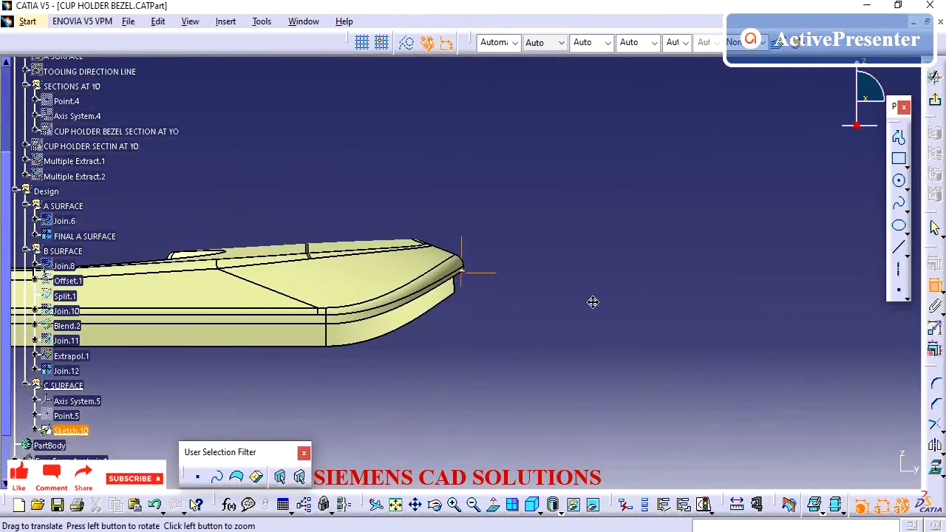
middle_drag(593, 302, 690, 306)
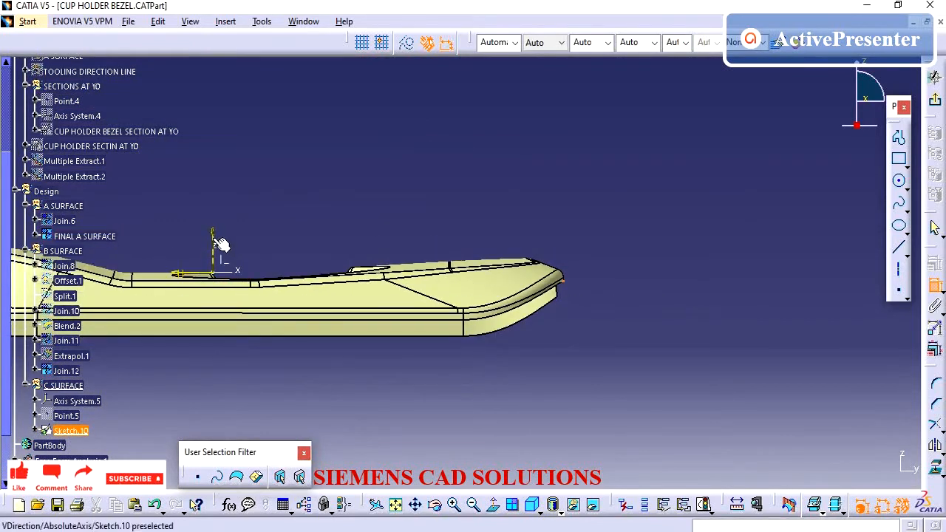
click(219, 237)
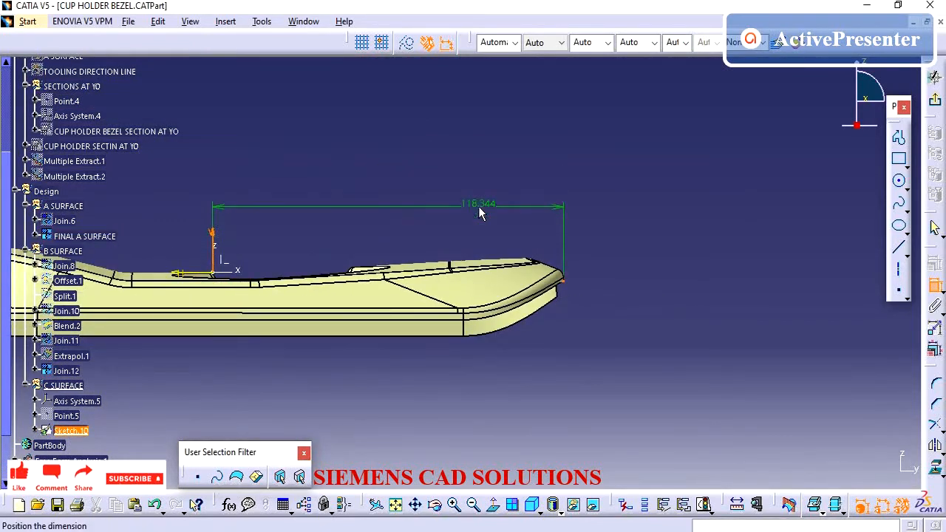
Dimension the length of the isolated bottom segment.
middle_drag(696, 345, 483, 345)
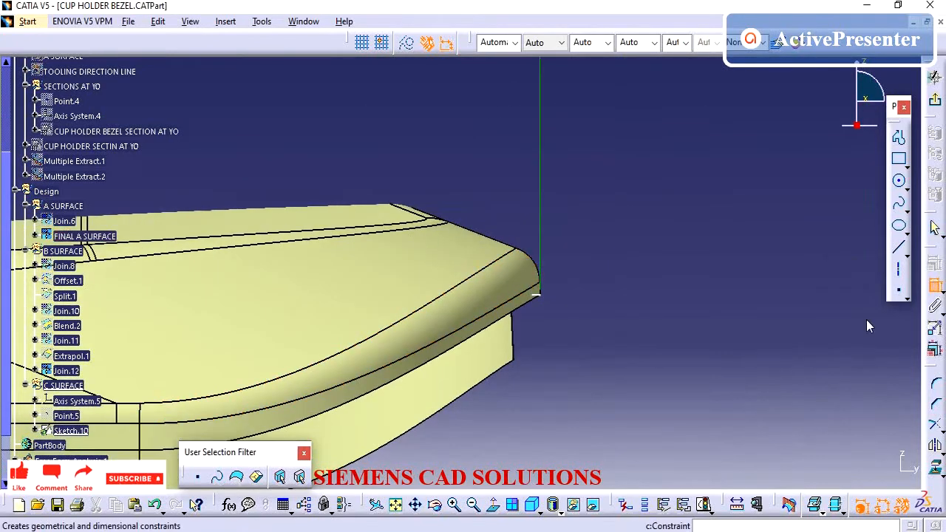
click(541, 297)
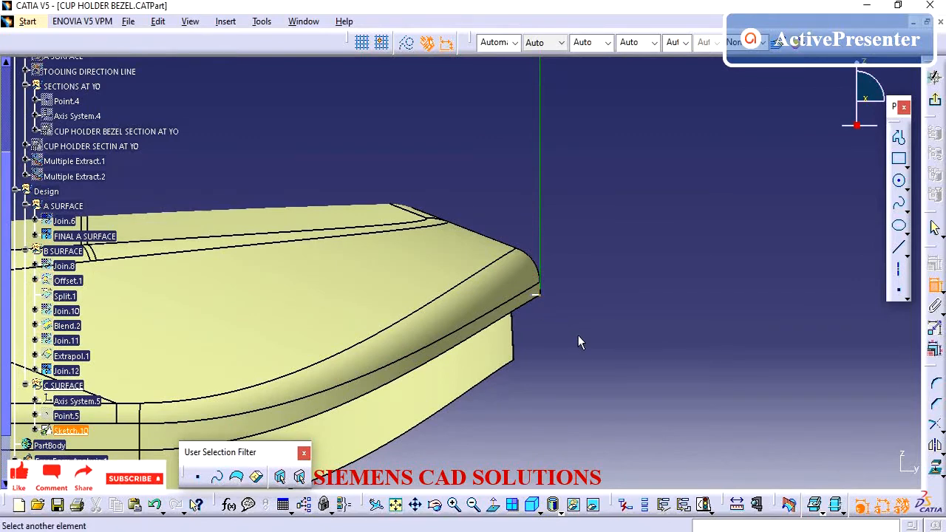
middle_drag(579, 342, 543, 322)
key(Escape)
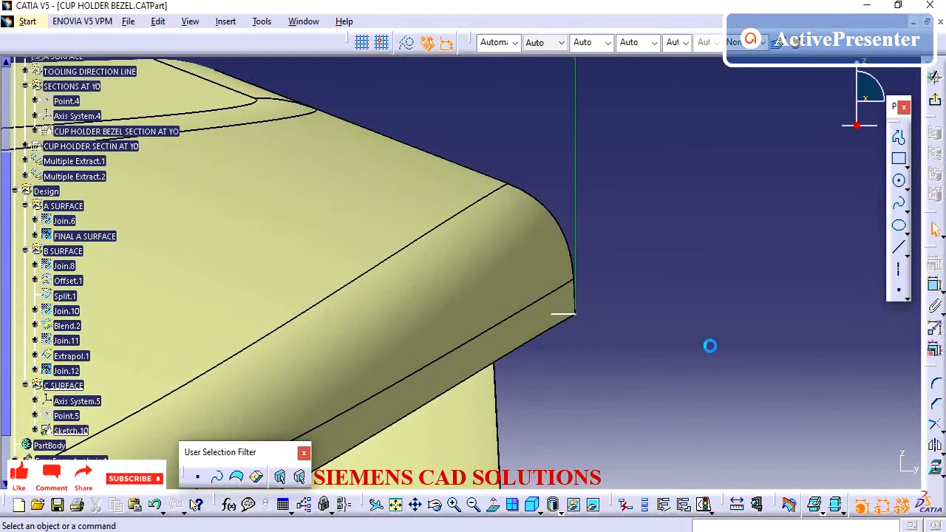
click(932, 285)
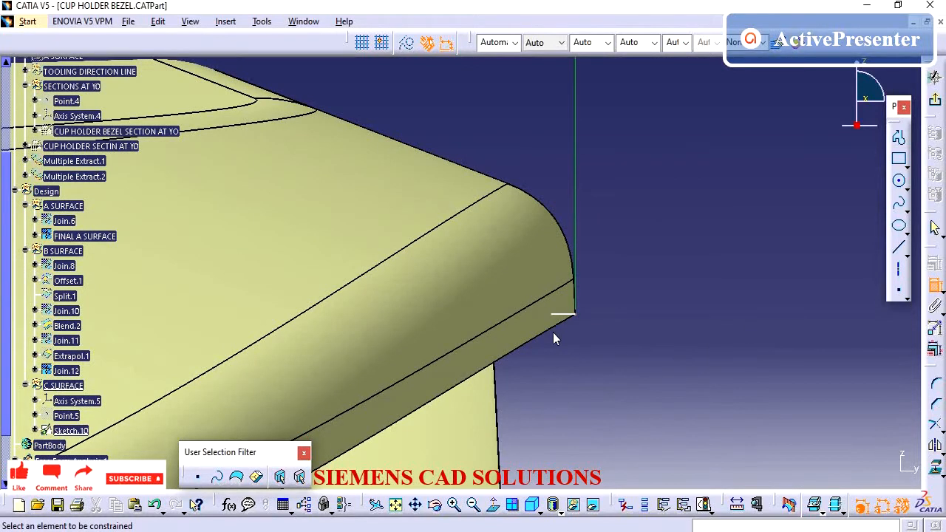
click(575, 316)
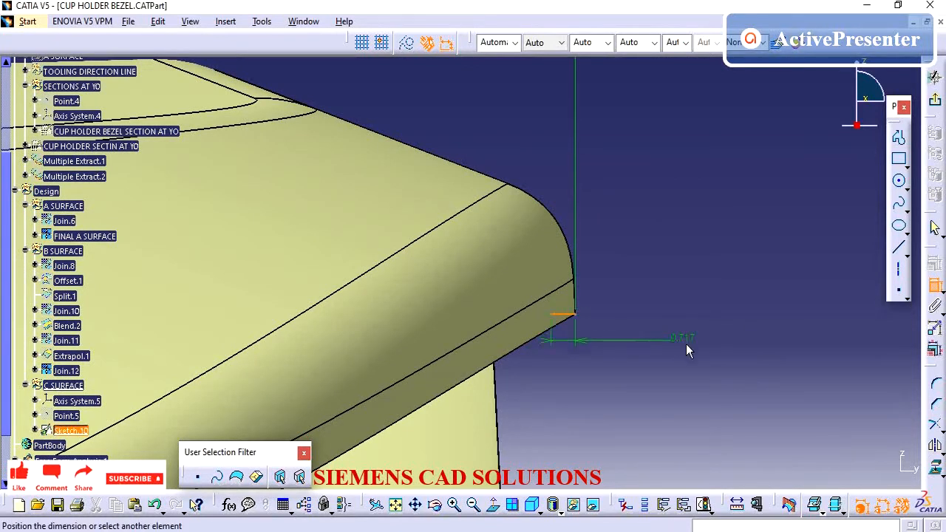
click(686, 343)
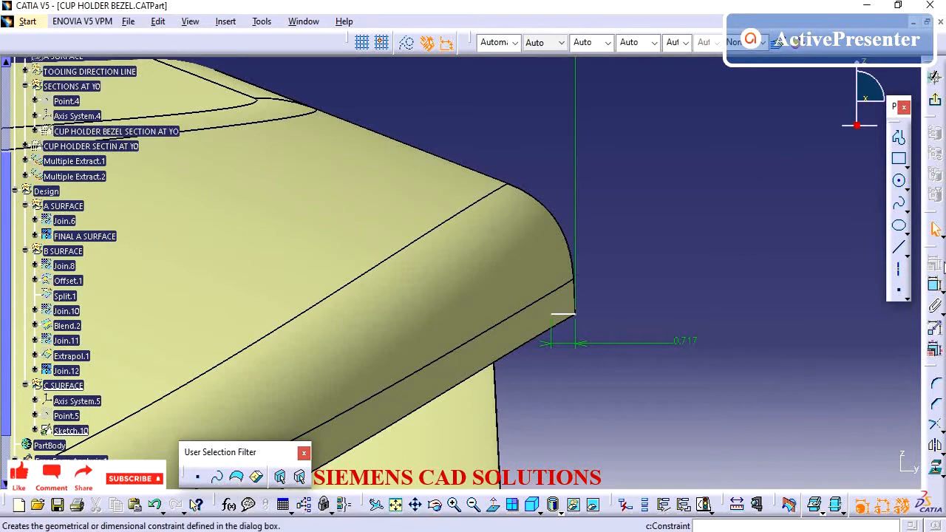
Constrain the isolated bottom segment to be horizontal.
click(562, 310)
right_click(562, 310)
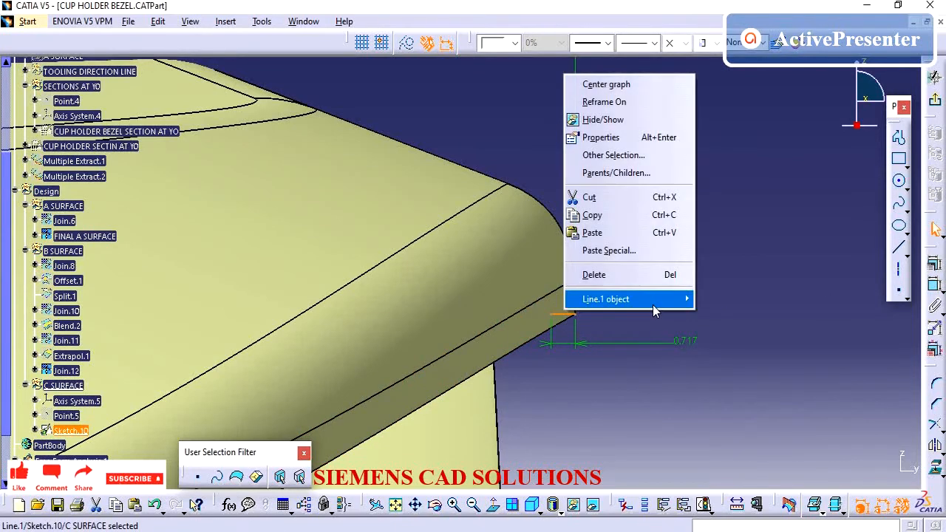
mouse_move(652, 306)
click(731, 342)
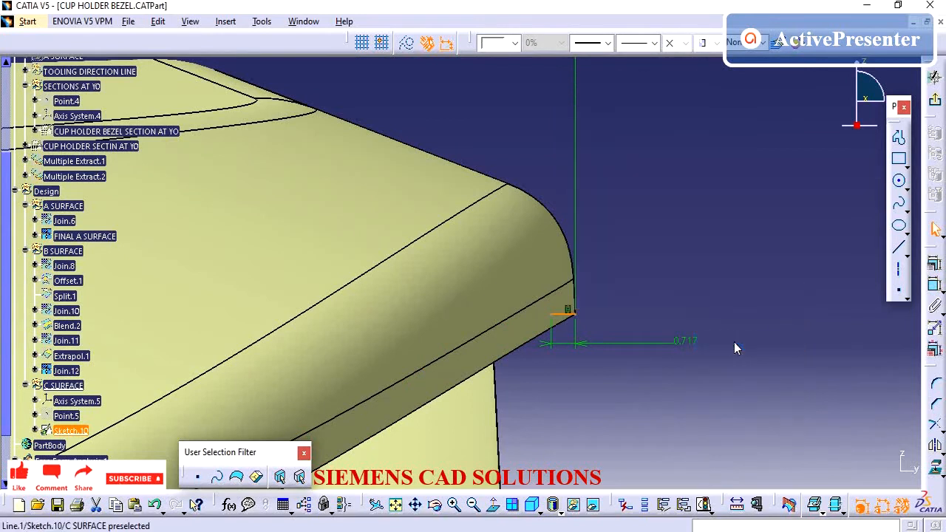
click(719, 293)
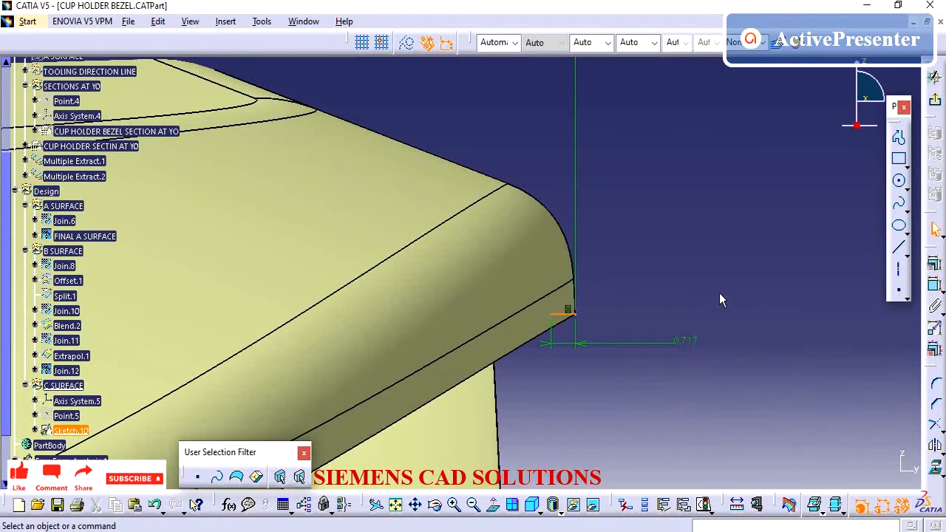
Dimension the vertical distance between the bottom segment and the sketch's horizontal axis.
click(935, 284)
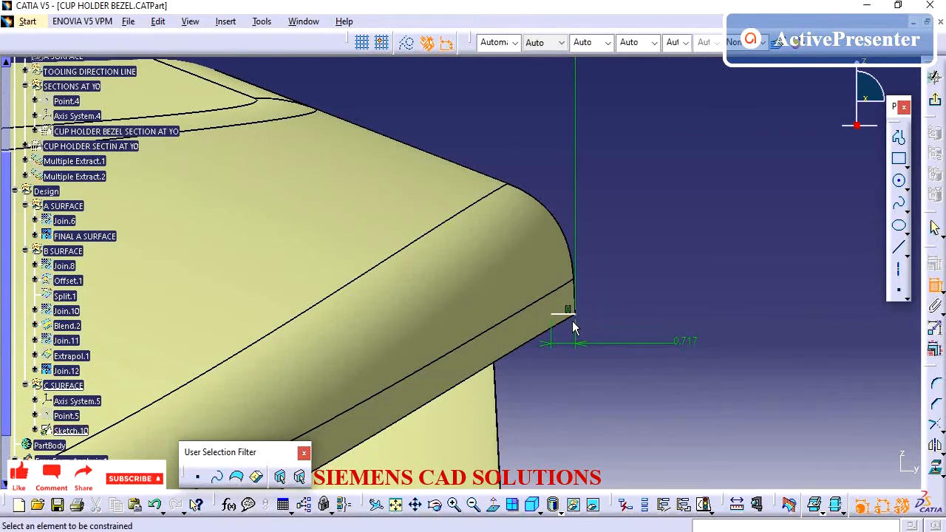
double_click(689, 346)
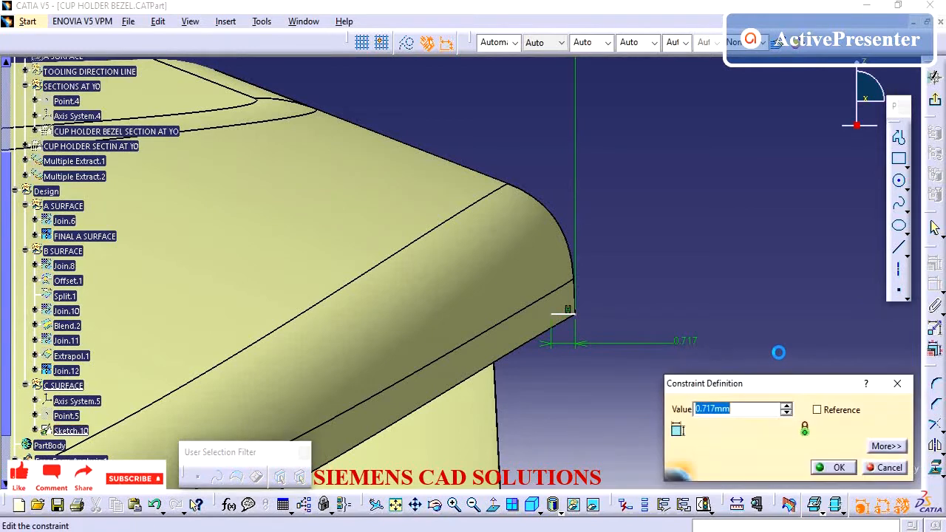
click(886, 468)
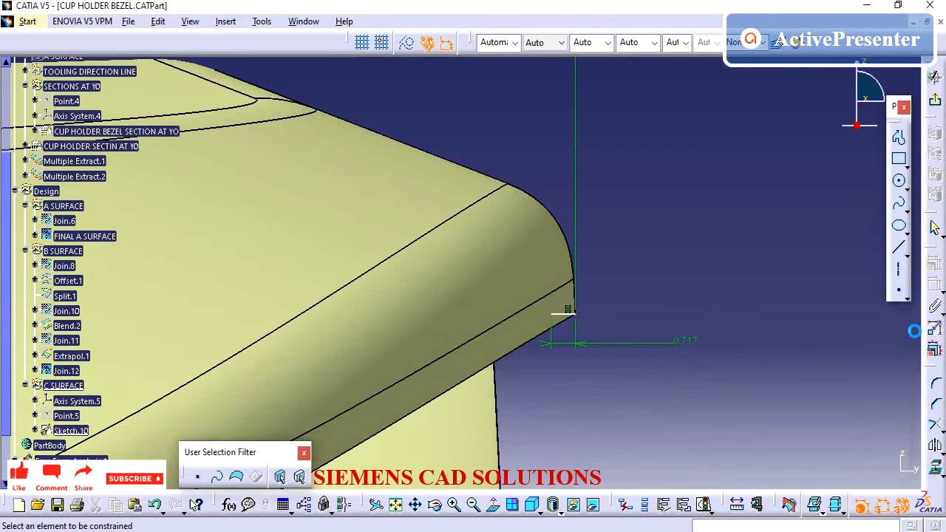
click(566, 315)
middle_drag(634, 399, 724, 365)
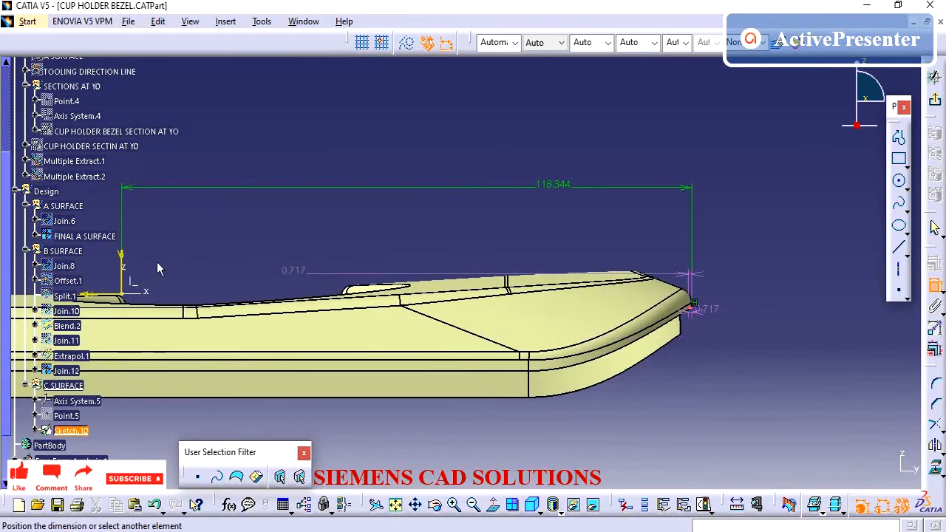
click(107, 295)
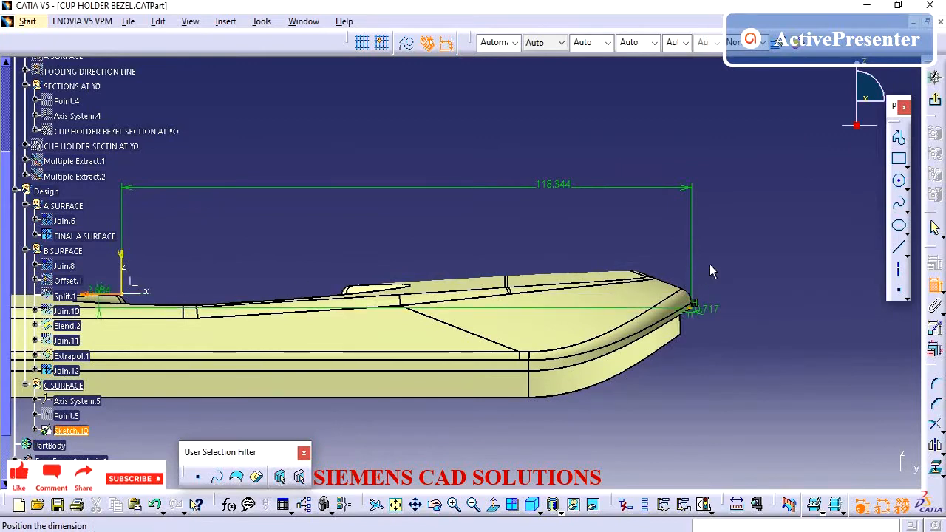
click(735, 253)
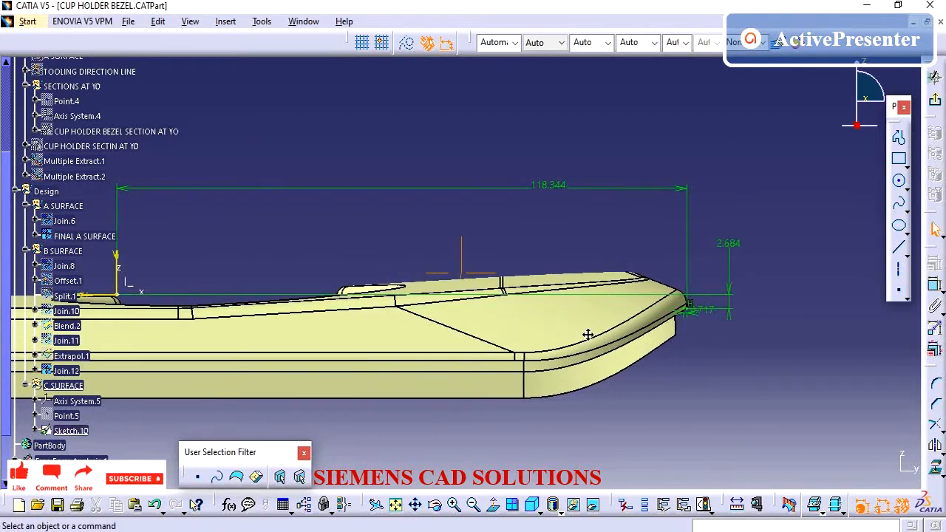
Set the bottom segment's length to 1.5 mm and exit the sketch.
middle_drag(587, 333, 422, 281)
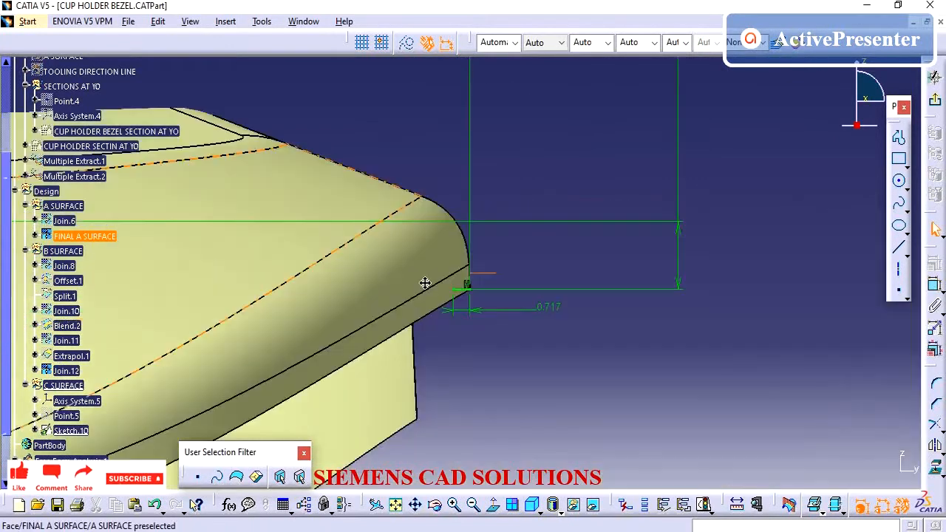
middle_drag(553, 321, 609, 265)
double_click(640, 331)
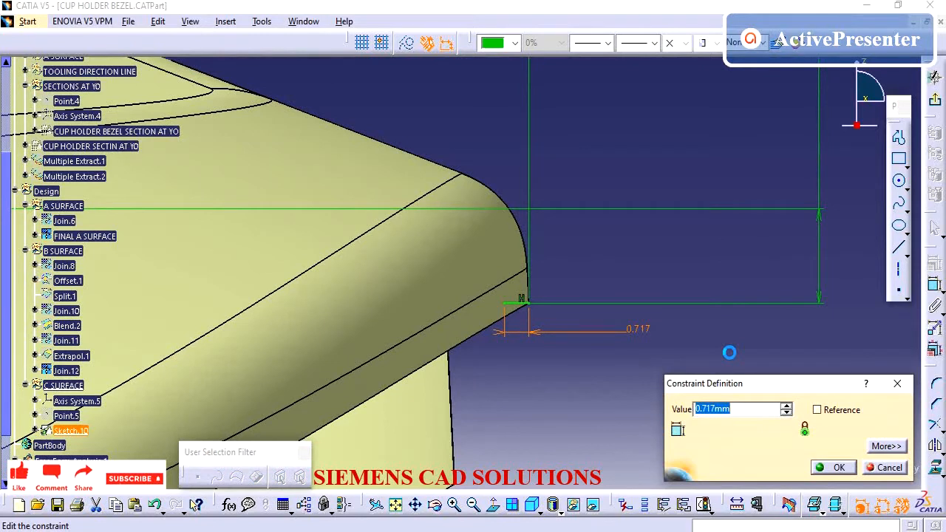
text(1.5)
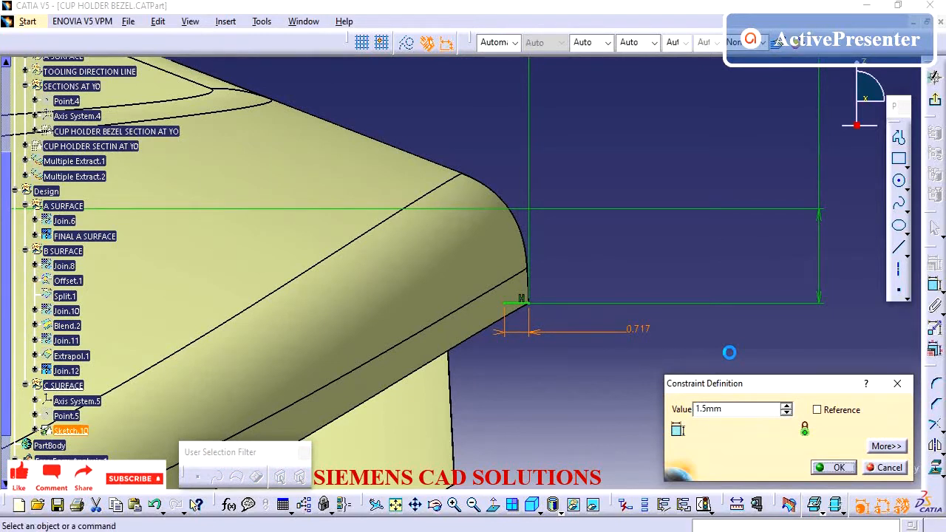
key(Return)
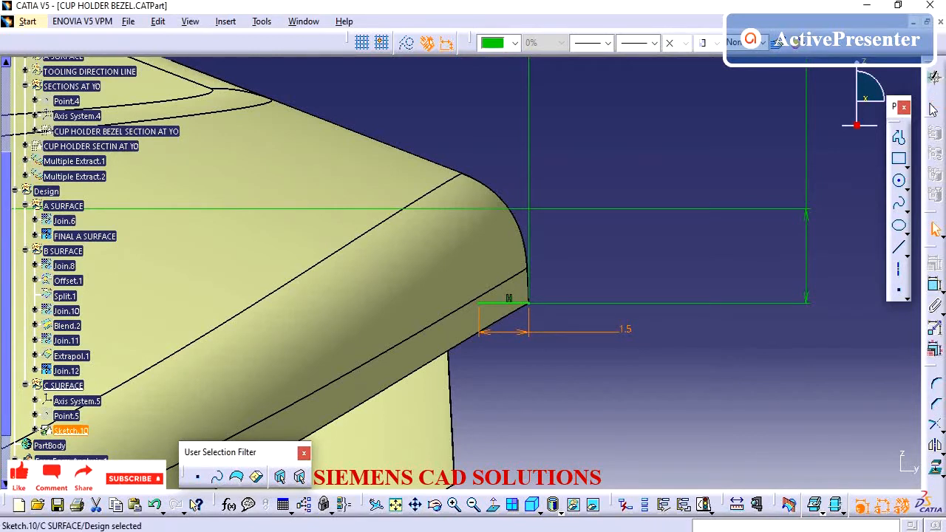
click(935, 77)
Extract the closed lower edge of FINAL A SURFACE as a curve with tangent continuity.
mouse_move(572, 232)
middle_down()
mouse_move(552, 228)
mouse_move(544, 445)
mouse_move(433, 312)
middle_up()
middle_drag(498, 291, 317, 284)
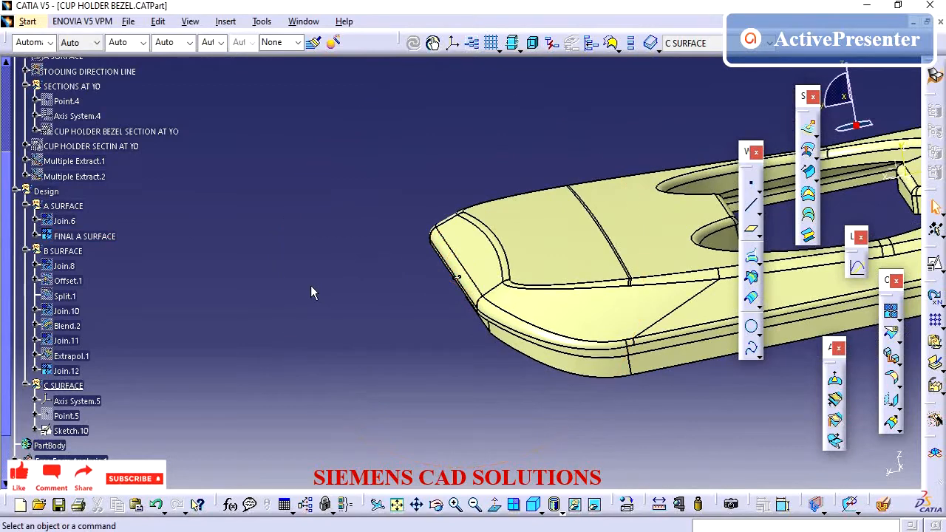
click(87, 236)
click(183, 265)
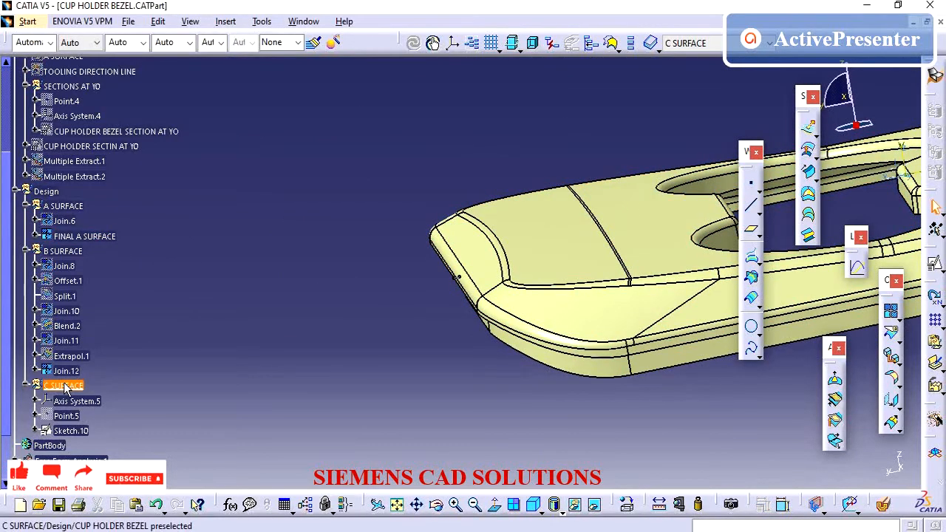
middle_drag(343, 259, 440, 291)
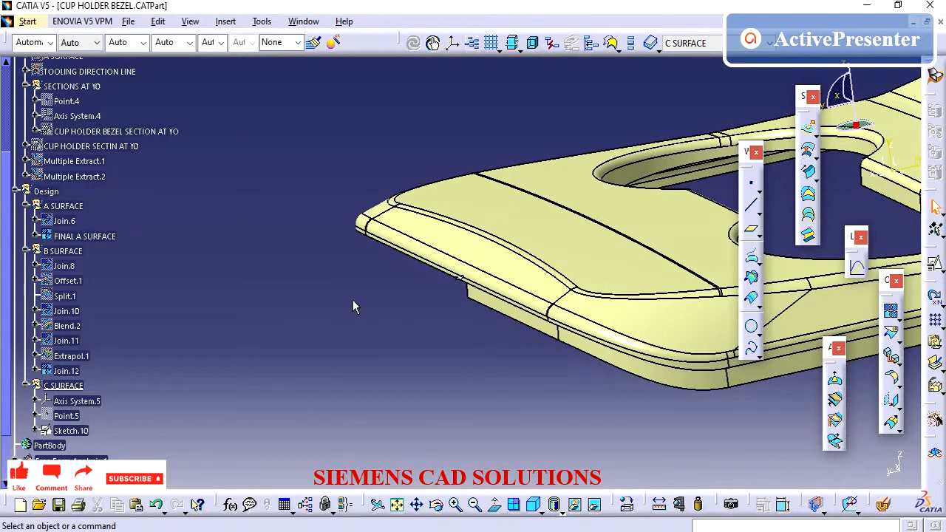
click(892, 357)
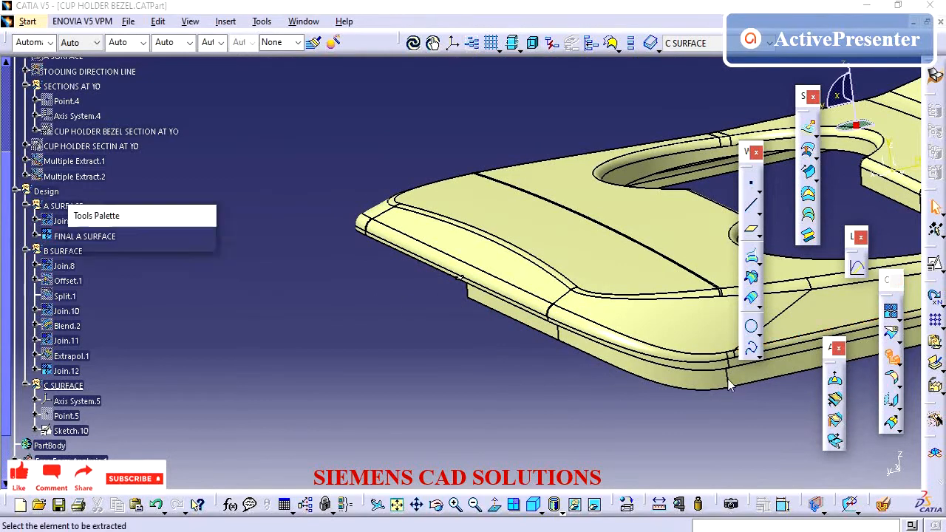
middle_drag(516, 320, 550, 289)
click(550, 289)
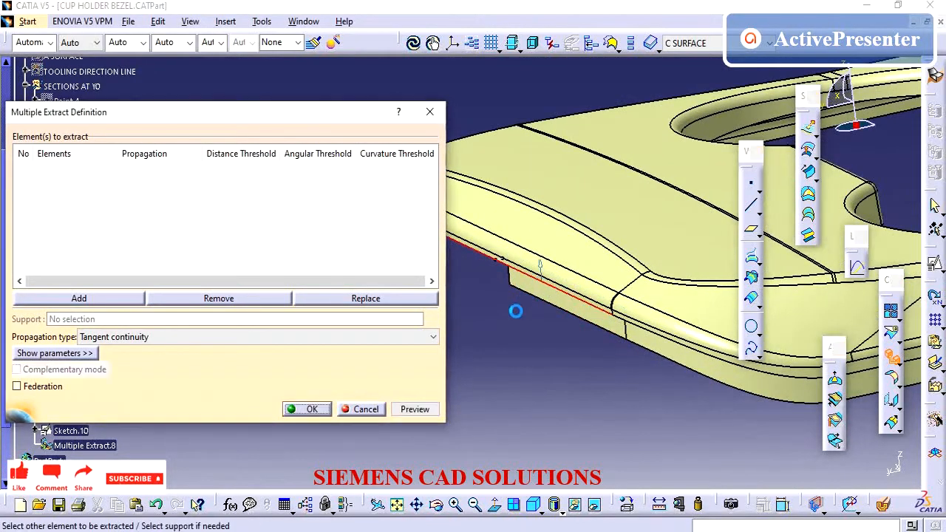
middle_drag(507, 313, 508, 313)
middle_drag(521, 416, 517, 362)
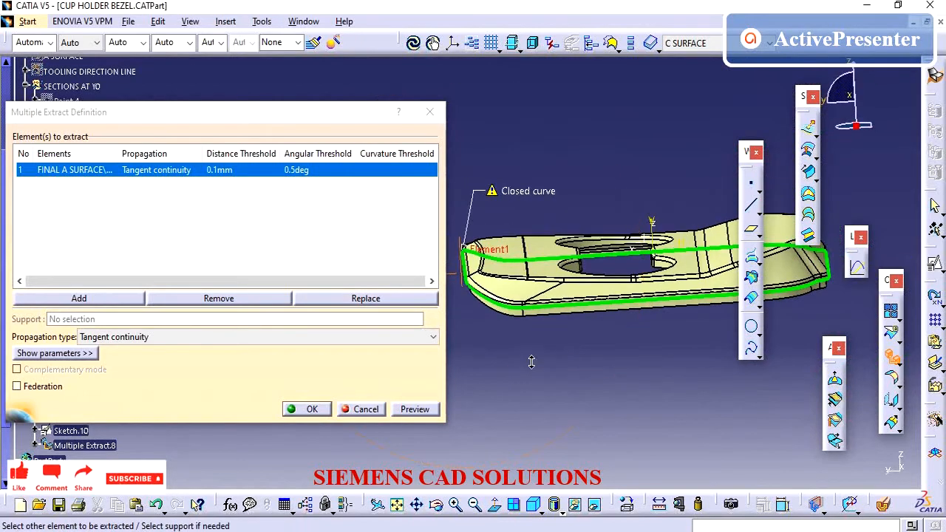
click(307, 408)
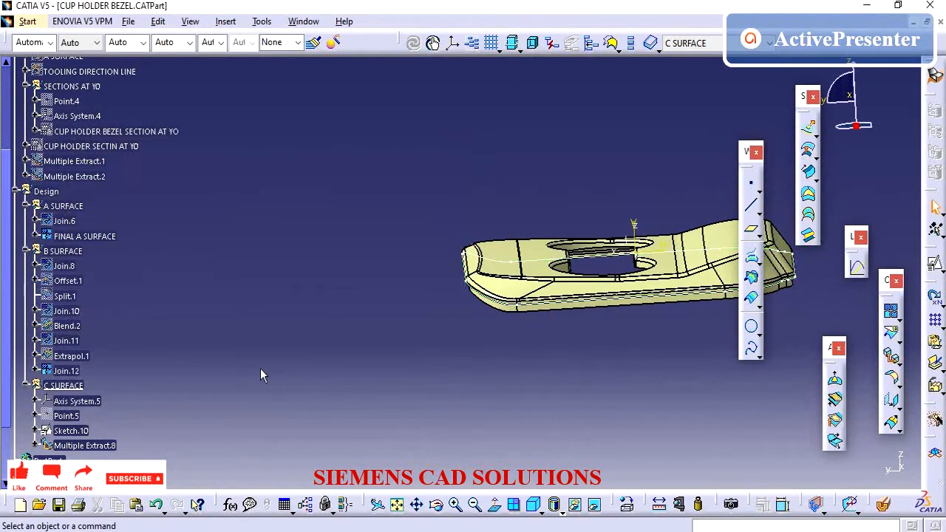
Split the extracted lower edge curve with the YZ plane, keeping one half.
scroll(260, 368, down, 4)
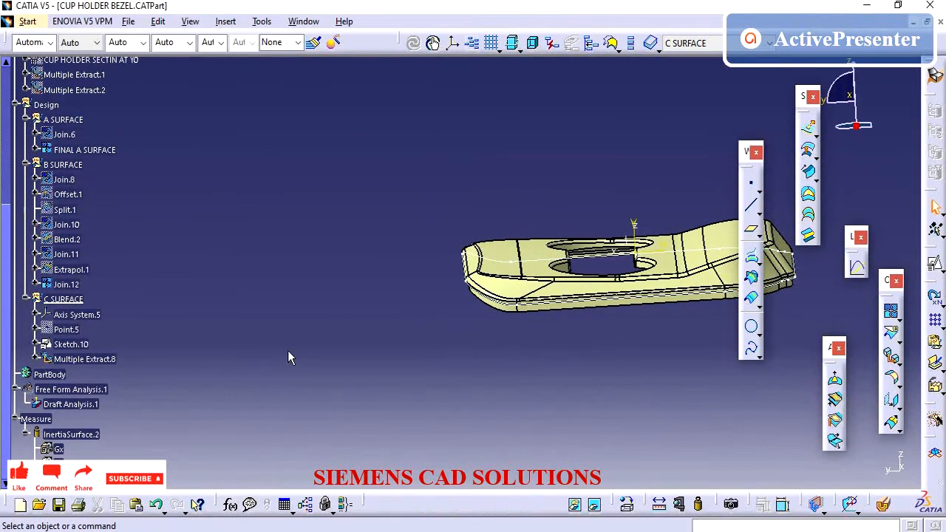
click(85, 359)
click(350, 300)
middle_drag(384, 322, 693, 323)
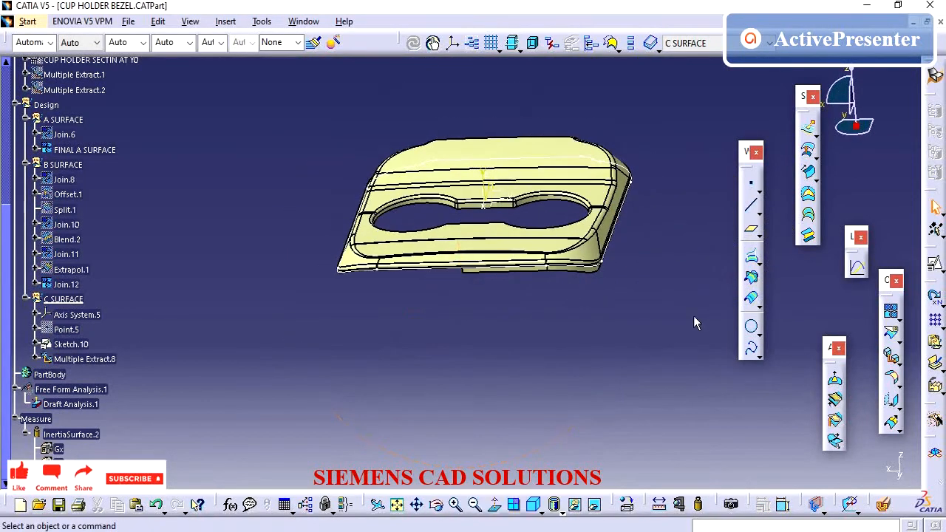
click(892, 336)
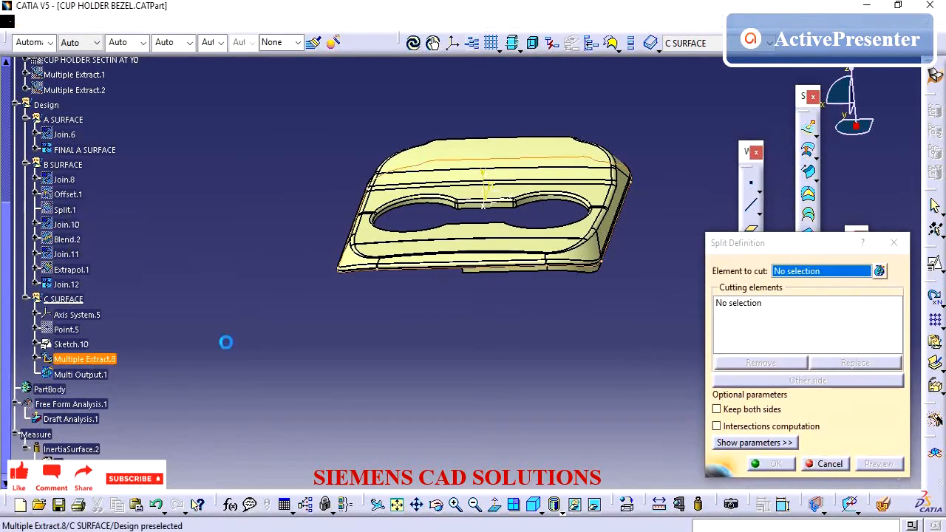
click(225, 342)
right_click(783, 308)
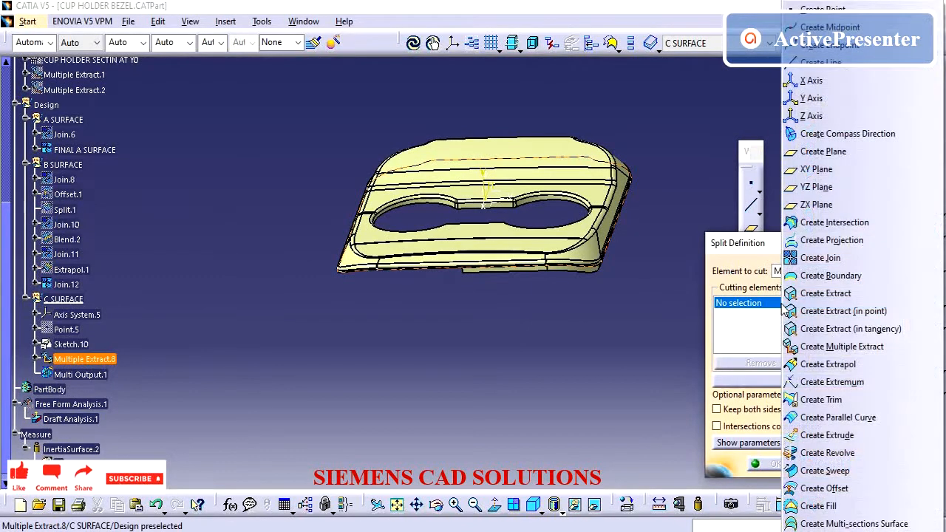
click(850, 189)
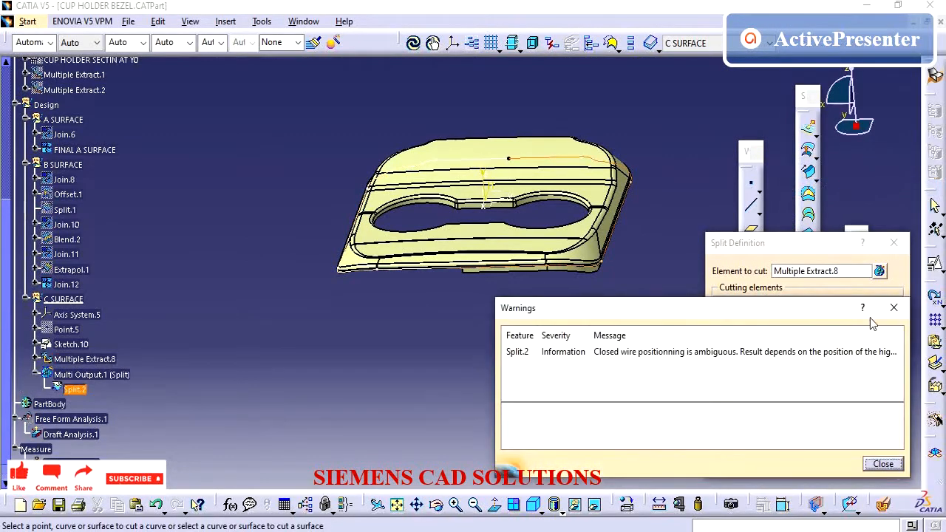
click(882, 463)
click(772, 463)
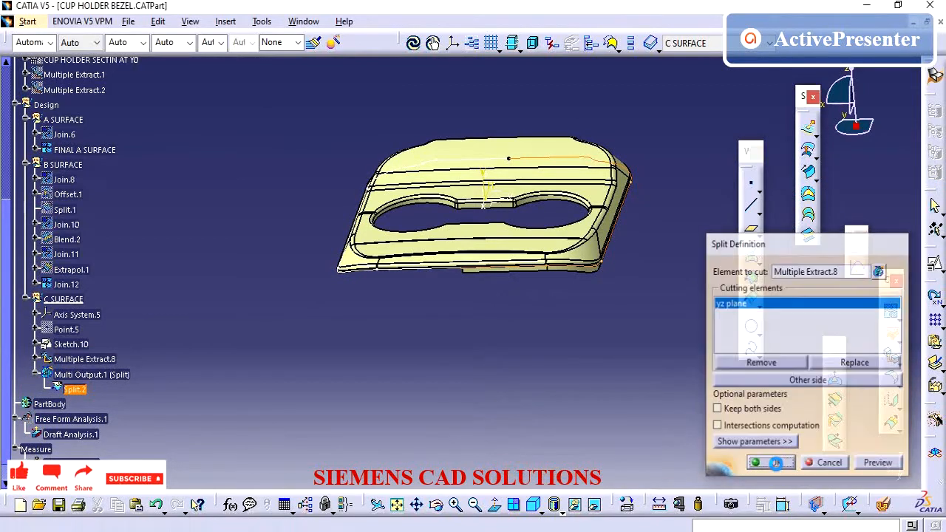
Hide FINAL A SURFACE.
middle_drag(473, 316, 619, 295)
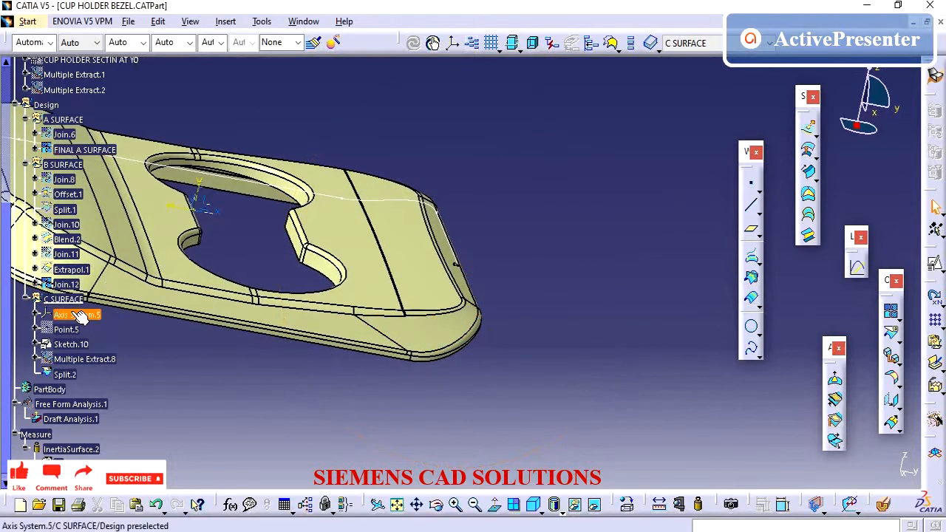
middle_drag(539, 289, 551, 310)
right_click(106, 153)
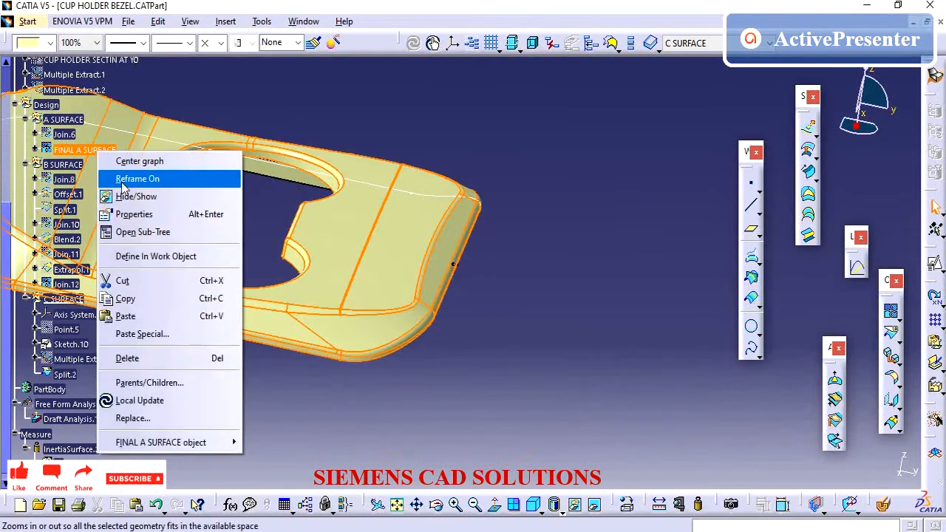
click(132, 195)
middle_drag(480, 328, 419, 299)
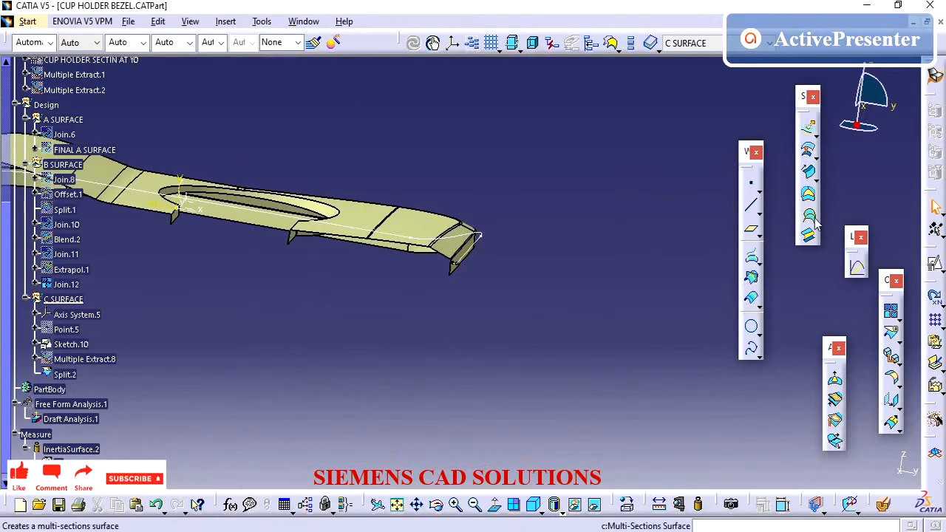
Sweep the 1.5 mm line of Sketch.10 along the split edge curve, using the With reference surface subtype and default mean plane.
click(810, 174)
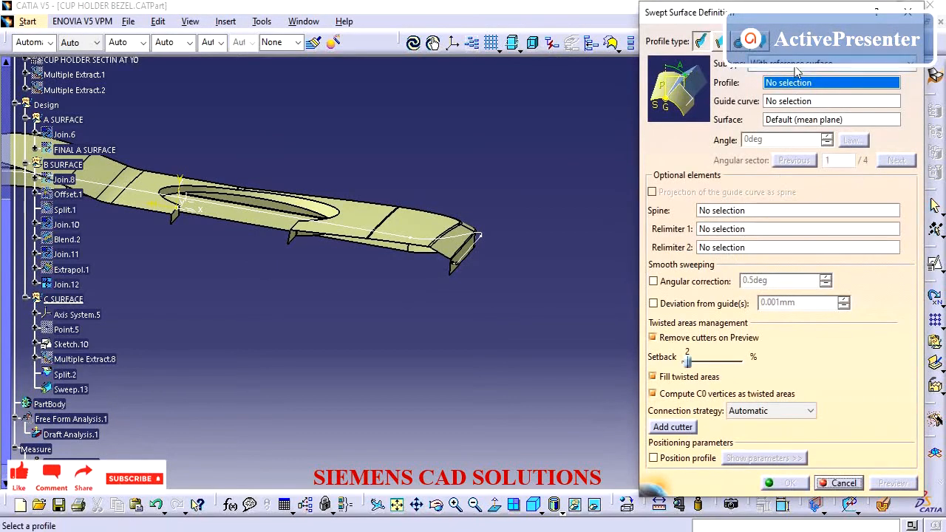
click(811, 65)
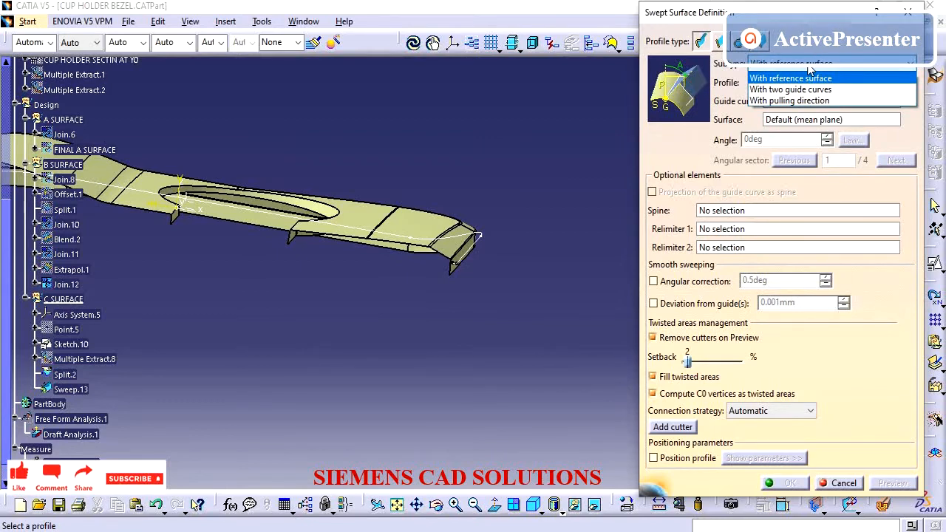
click(809, 67)
middle_drag(534, 315, 447, 359)
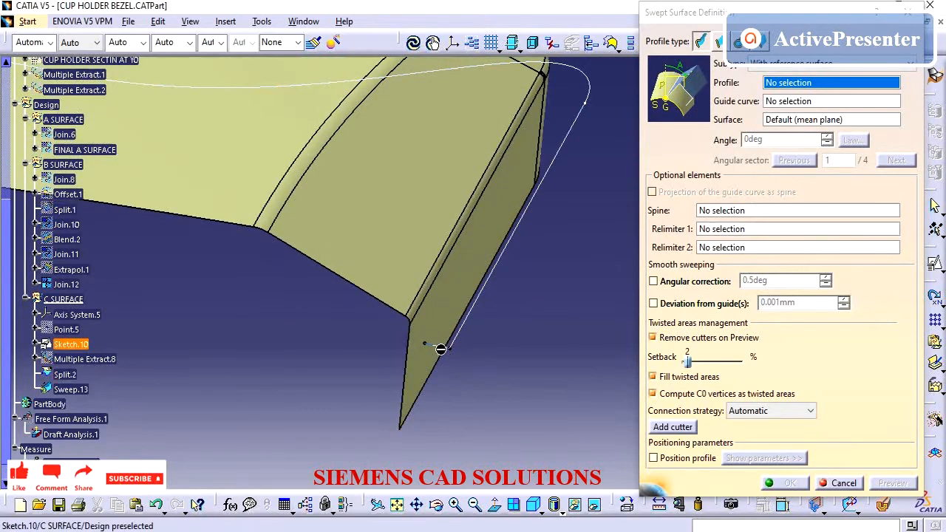
click(447, 342)
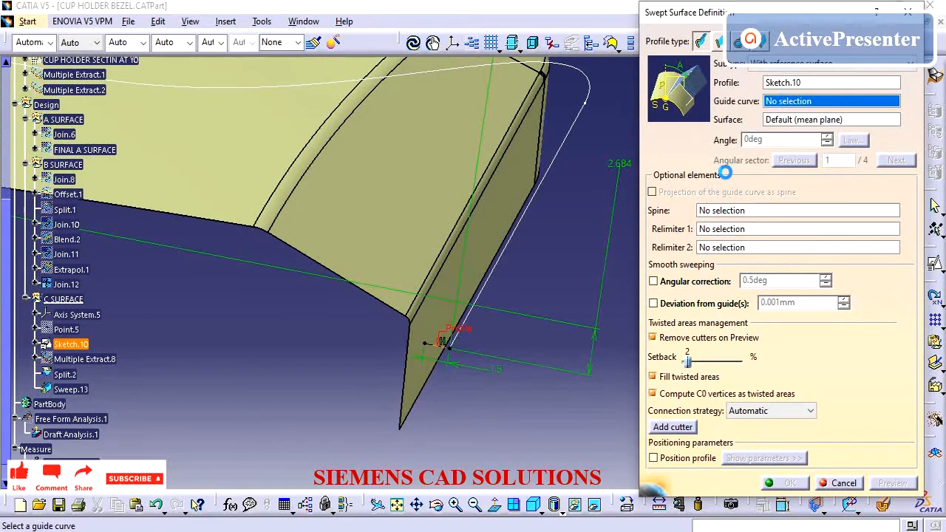
click(502, 270)
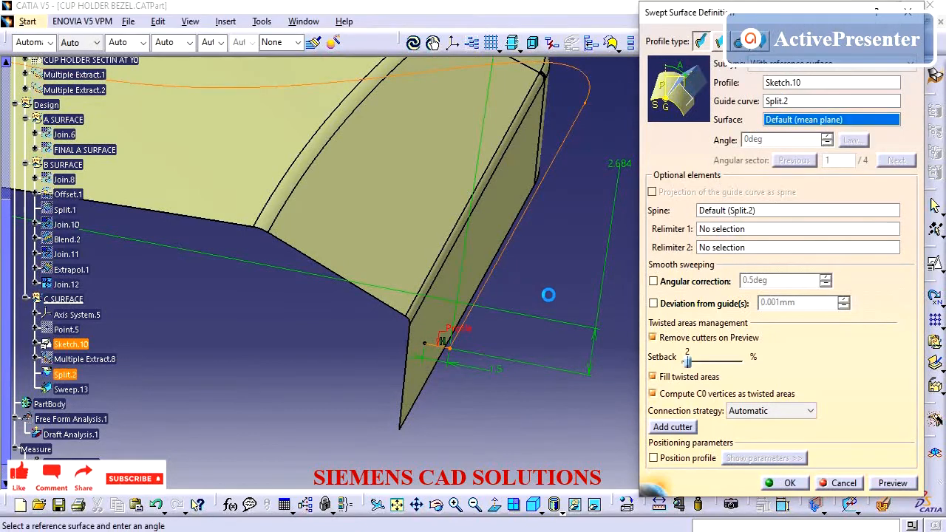
click(891, 483)
mouse_move(551, 298)
middle_down()
mouse_move(544, 329)
mouse_move(511, 347)
mouse_move(444, 340)
middle_up()
mouse_move(116, 274)
middle_down()
mouse_move(220, 308)
mouse_move(459, 276)
mouse_move(420, 346)
mouse_move(479, 291)
mouse_move(505, 404)
mouse_move(549, 313)
mouse_move(647, 266)
middle_up()
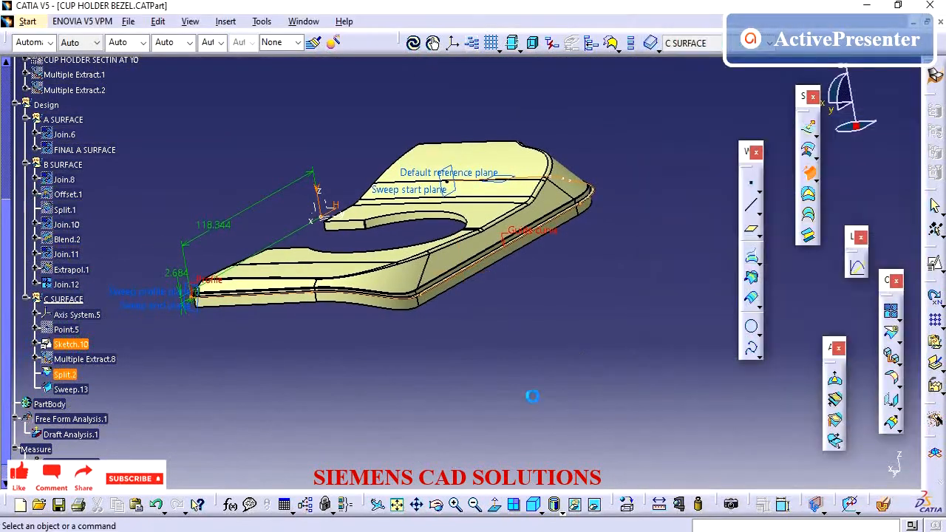
middle_drag(532, 392, 532, 321)
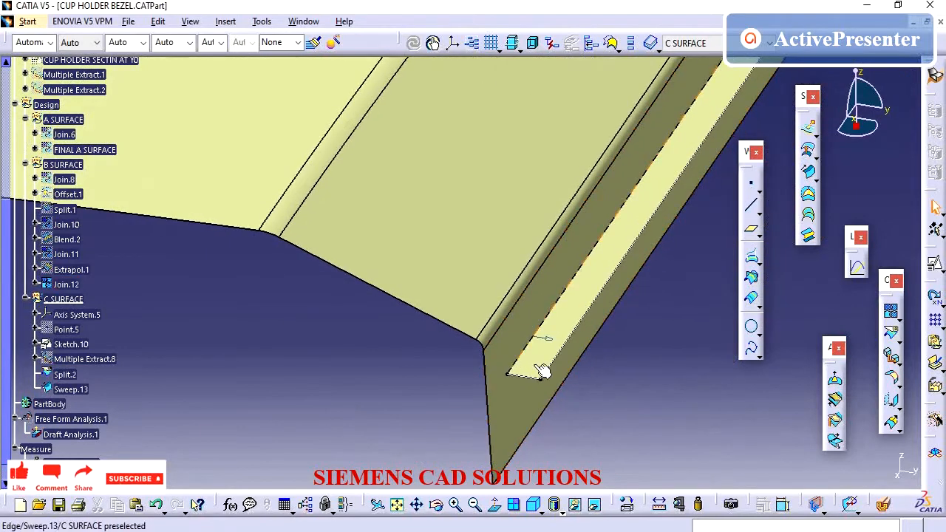
mouse_move(539, 370)
middle_down()
mouse_move(587, 338)
mouse_move(513, 385)
mouse_move(393, 343)
mouse_move(451, 313)
mouse_move(392, 312)
mouse_move(435, 207)
mouse_move(460, 422)
mouse_move(405, 302)
mouse_move(459, 311)
mouse_move(464, 375)
mouse_move(414, 373)
middle_up()
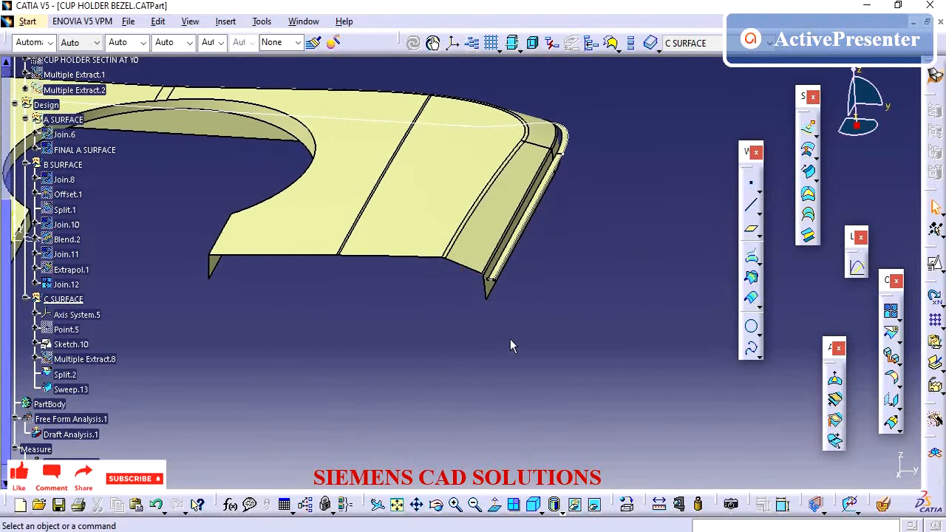
Offset the swept surface by 1 mm with the direction reversed so the copy lies above it.
click(71, 389)
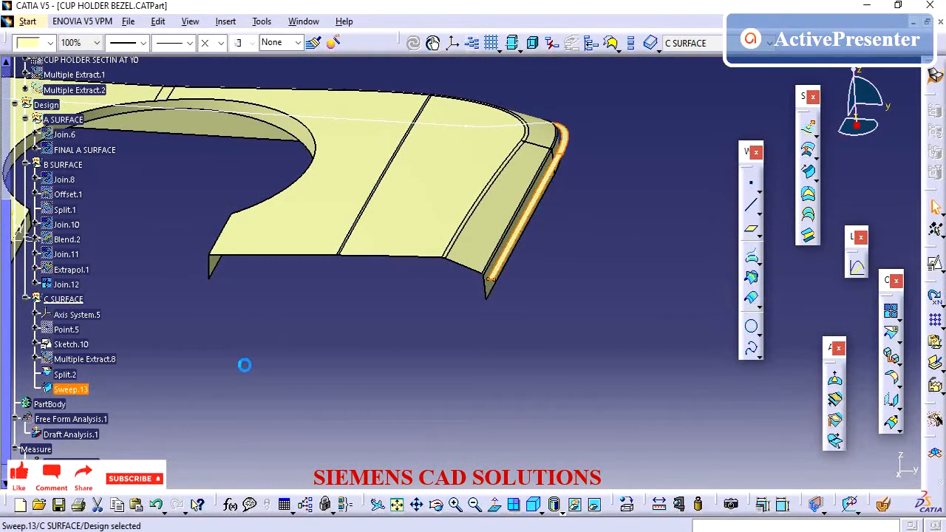
middle_drag(509, 308, 606, 288)
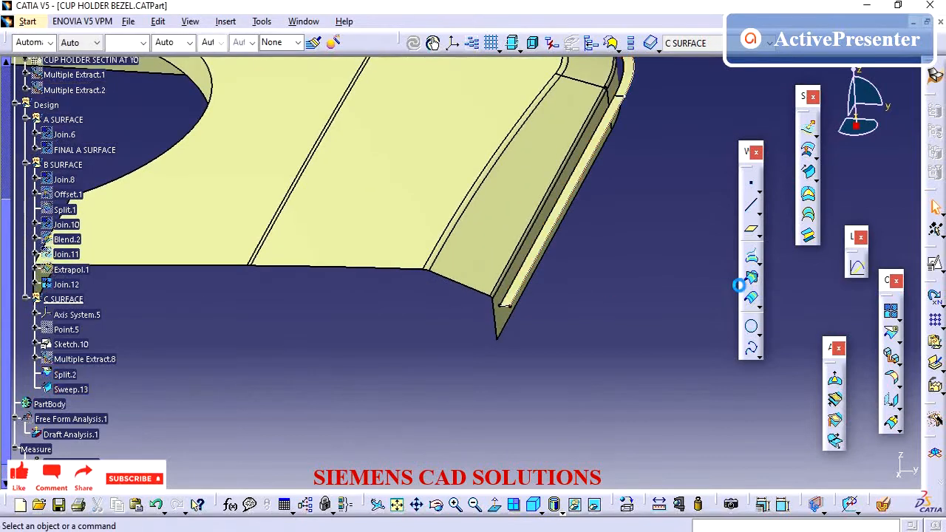
click(809, 152)
ctrl+middle_drag(579, 316, 615, 288)
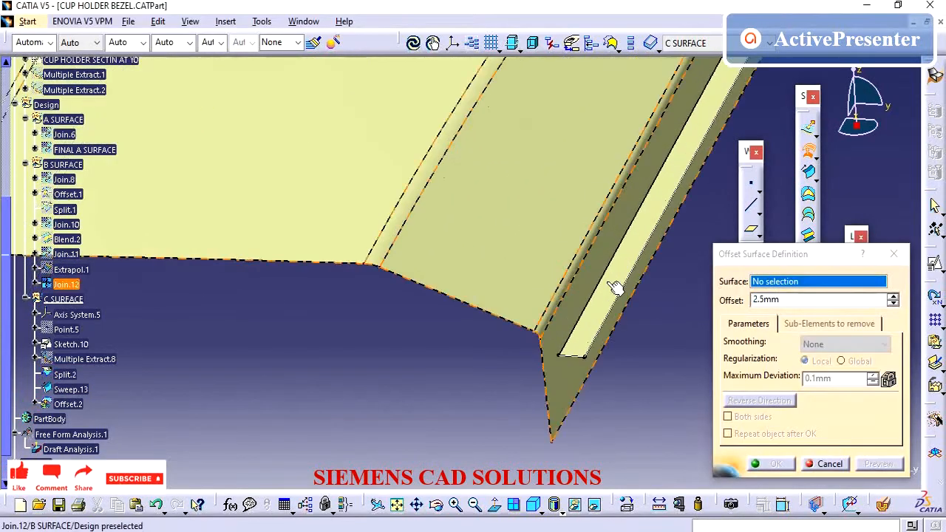
click(603, 323)
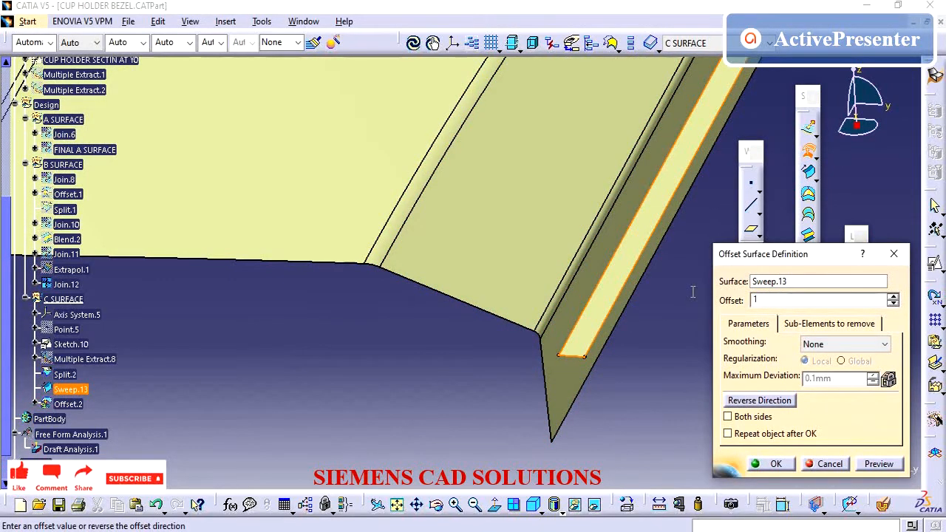
click(805, 279)
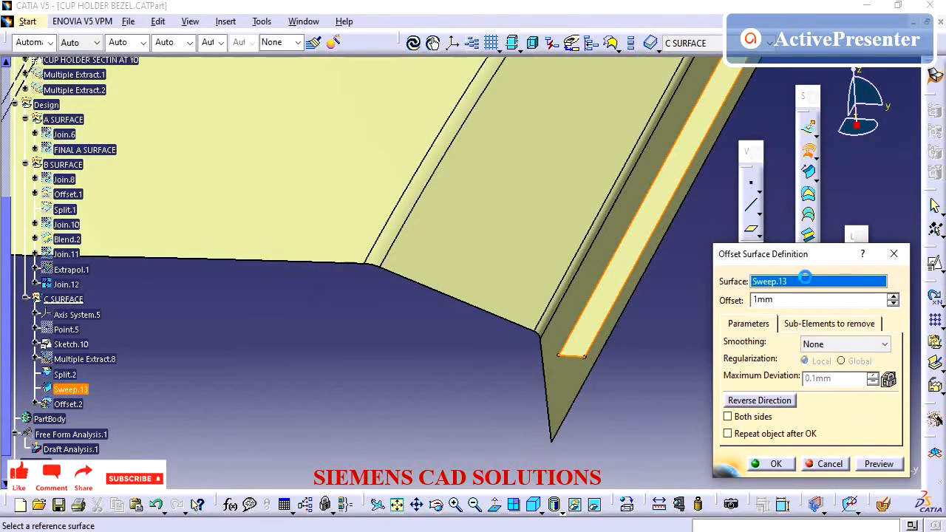
click(883, 466)
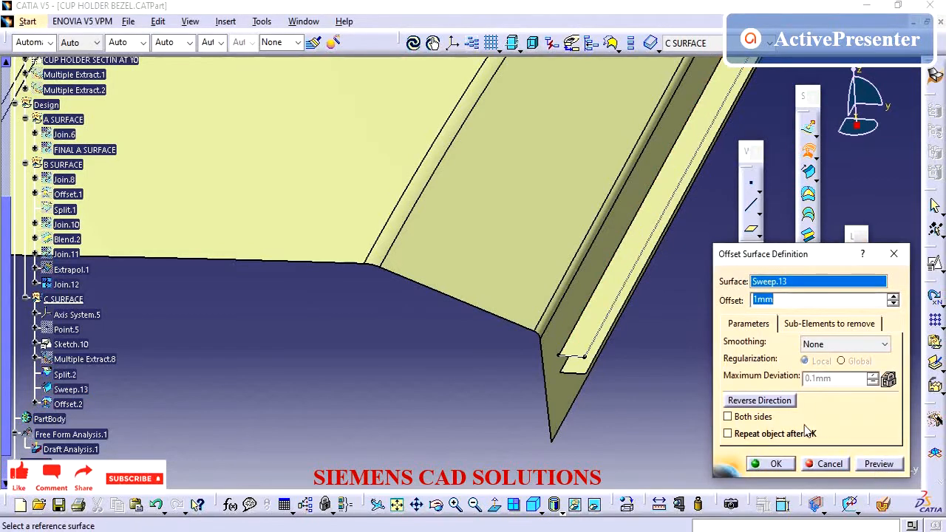
click(776, 403)
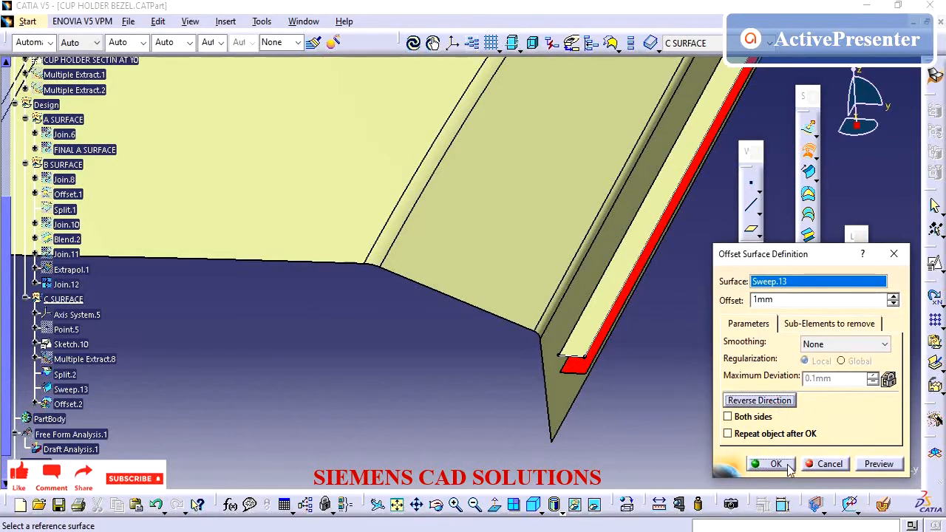
click(776, 464)
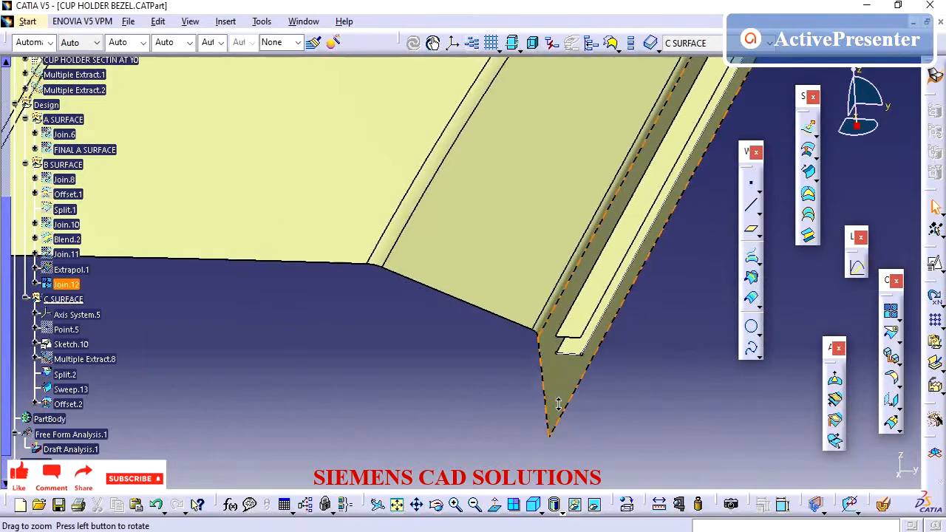
Edit the length constraint of the horizontal line in Sketch.10 that drives the swept surface.
middle_drag(558, 403, 127, 378)
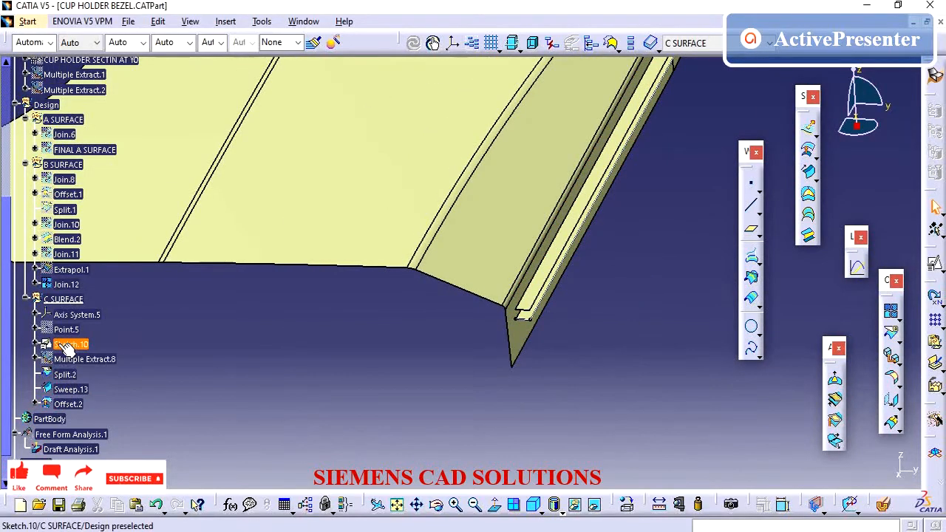
click(35, 343)
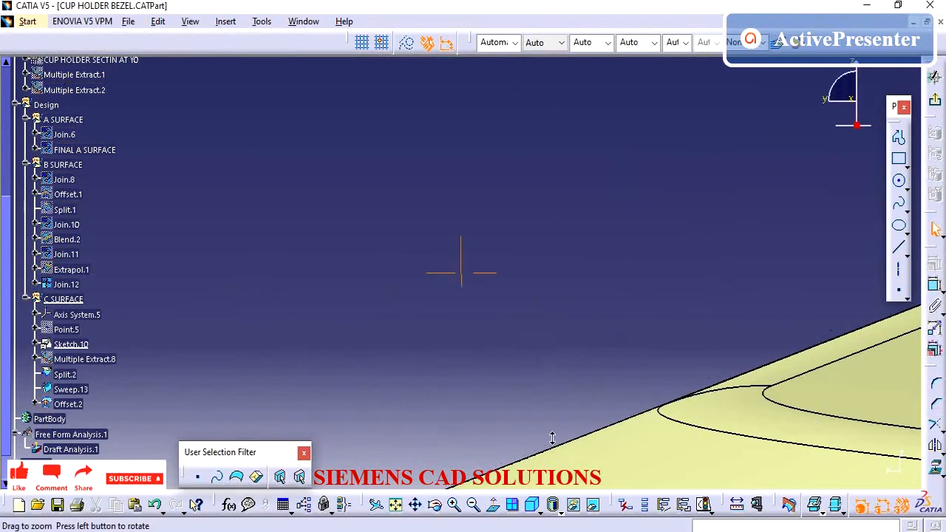
mouse_move(551, 438)
middle_down()
mouse_move(401, 348)
mouse_move(390, 376)
mouse_move(354, 375)
middle_up()
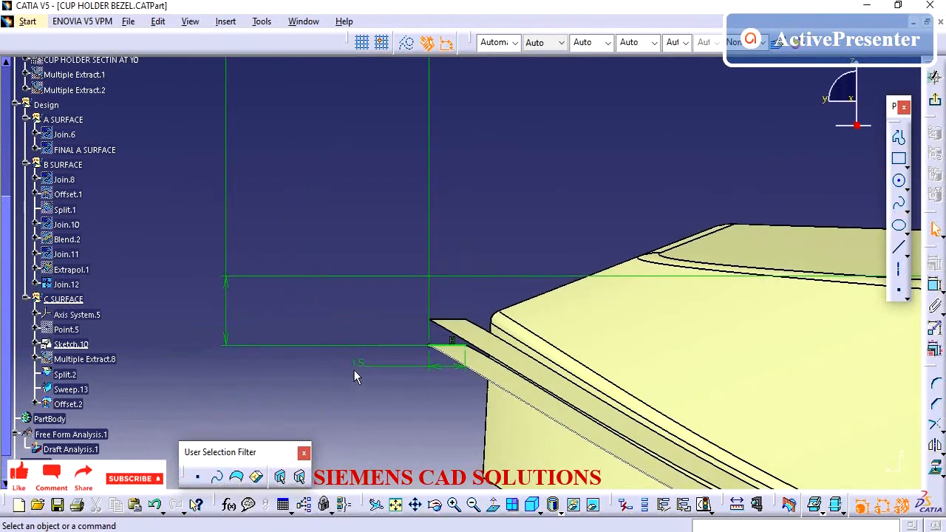
double_click(357, 363)
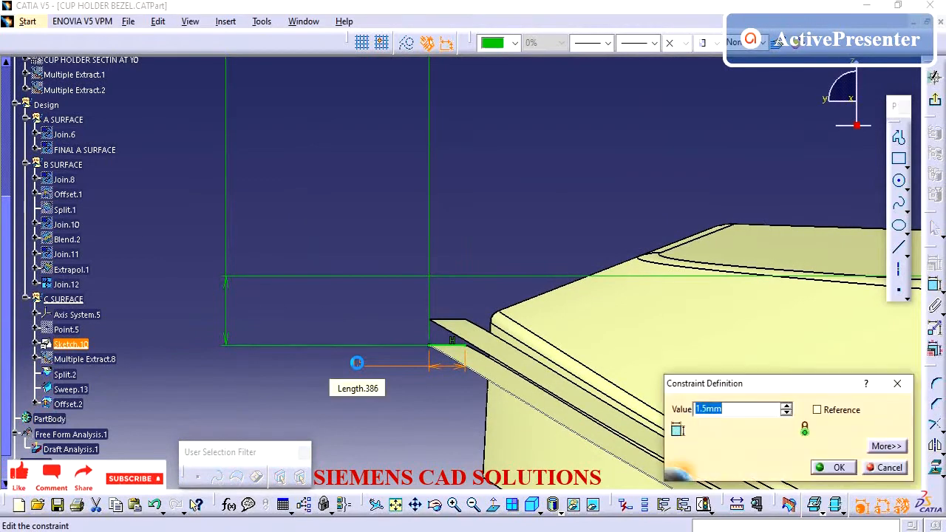
key(Return)
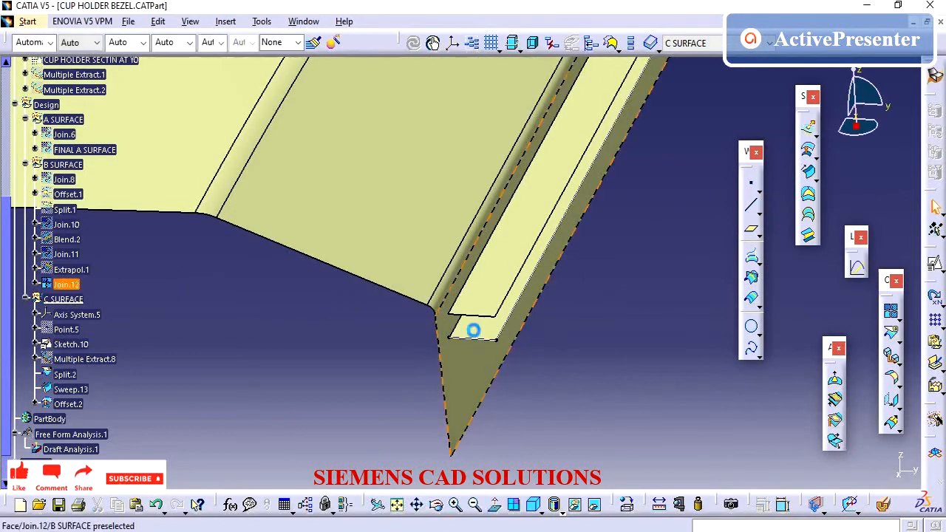
Hide Sketch.10 and Axis System.5 of the C surface set.
right_click(72, 347)
click(122, 88)
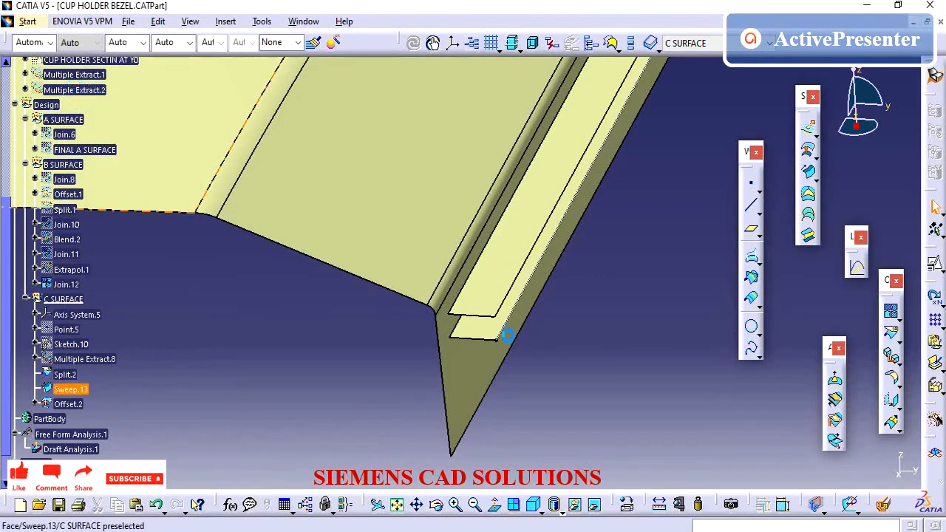
middle_drag(507, 336, 473, 343)
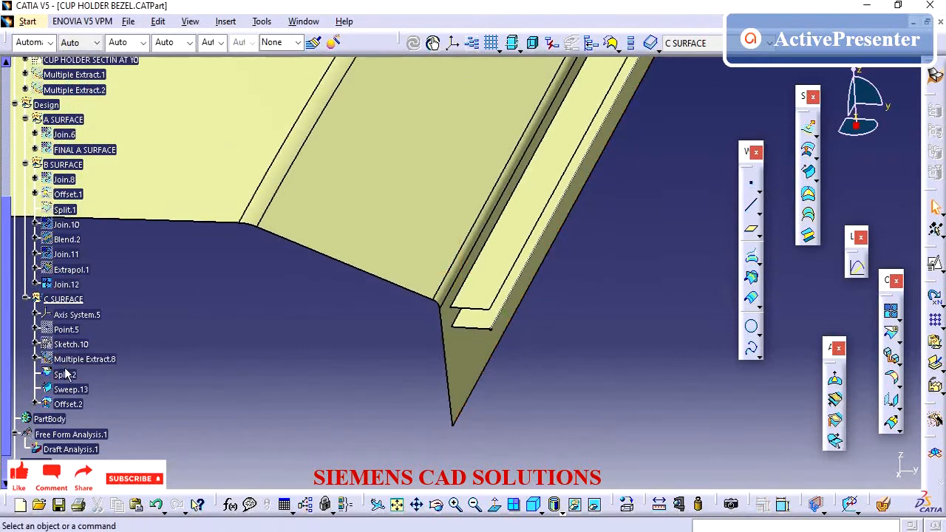
right_click(81, 314)
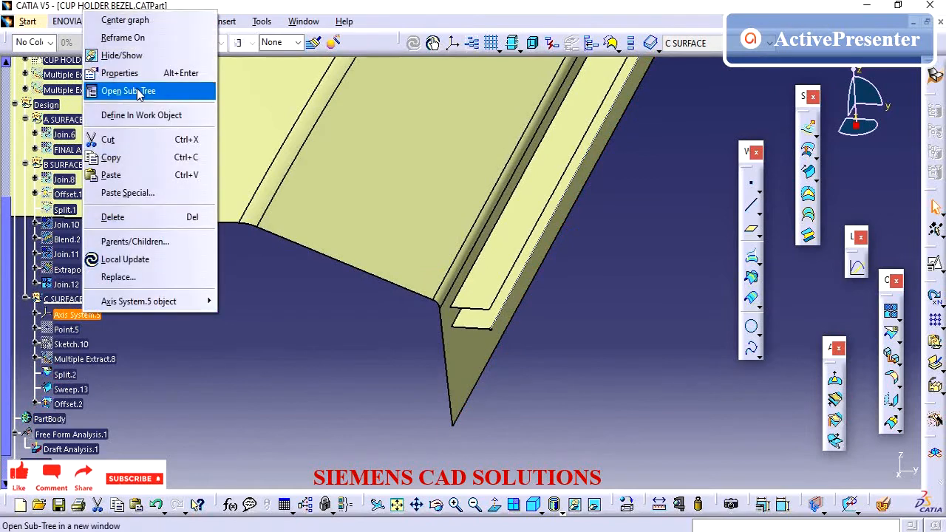
click(148, 52)
Show FINAL A SURFACE again and select its narrow lower edge face.
scroll(183, 301, up, 3)
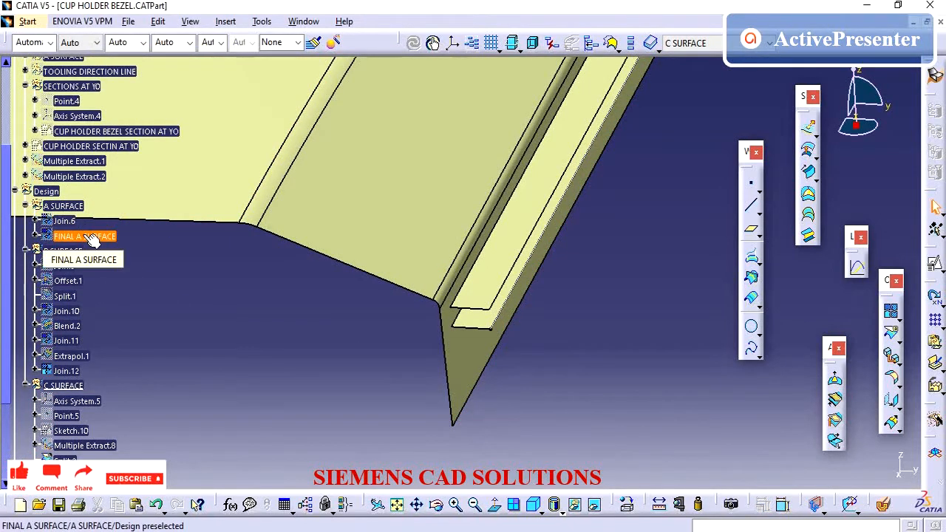
right_click(90, 238)
click(130, 277)
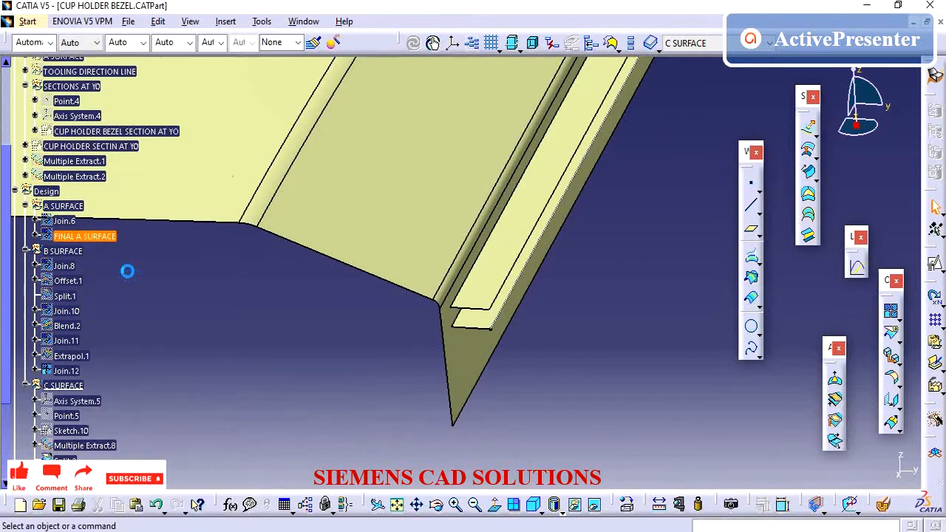
middle_drag(495, 260, 469, 216)
middle_drag(502, 166, 521, 288)
click(521, 288)
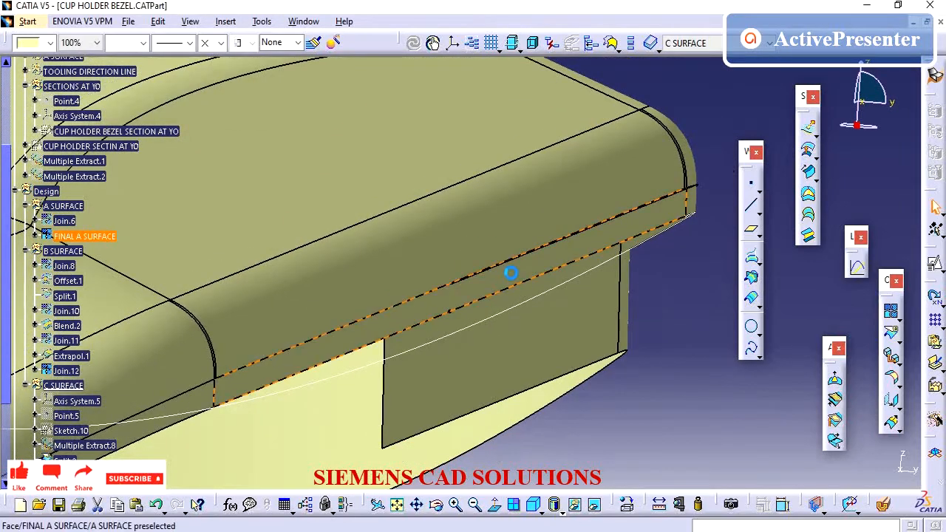
Start a Multiple Extract with the narrow lower edge face of FINAL A SURFACE, using No propagation.
middle_drag(442, 299, 311, 356)
scroll(349, 389, up, 3)
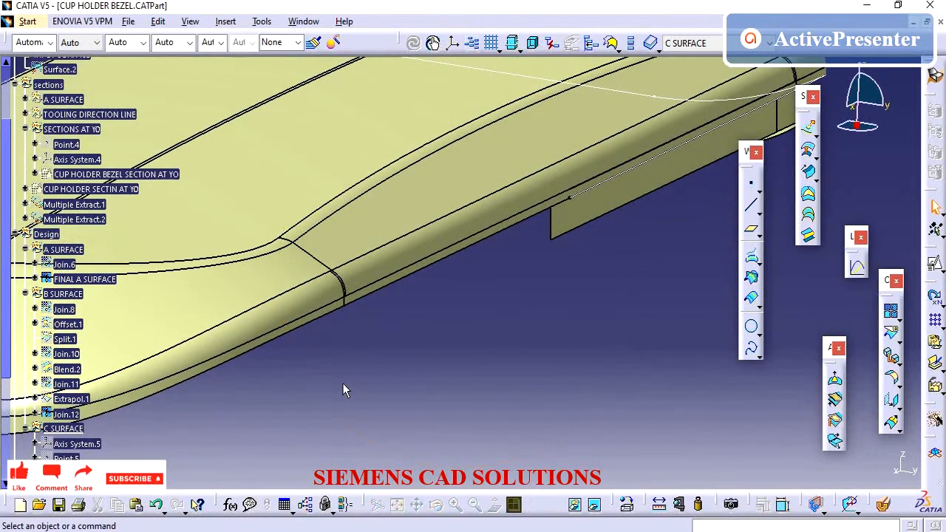
scroll(343, 386, up, 6)
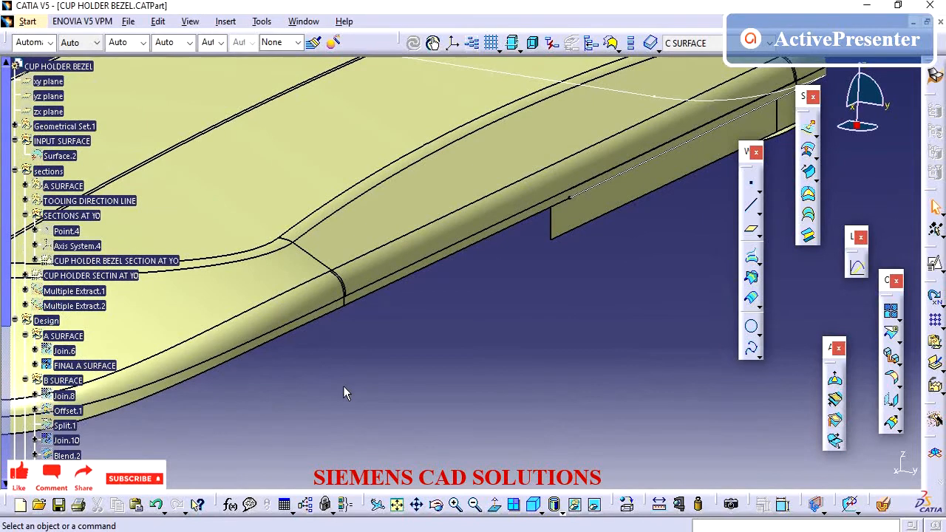
scroll(116, 373, down, 4)
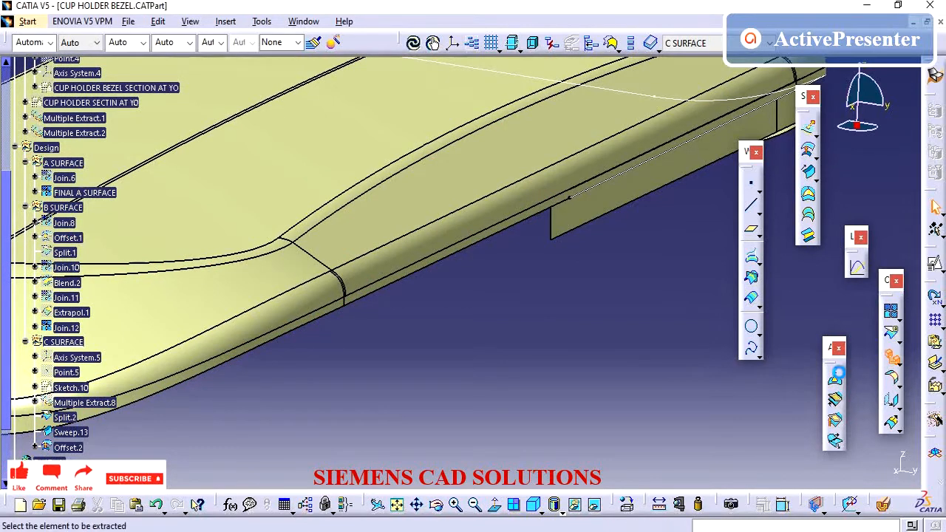
click(835, 377)
middle_drag(519, 335, 617, 358)
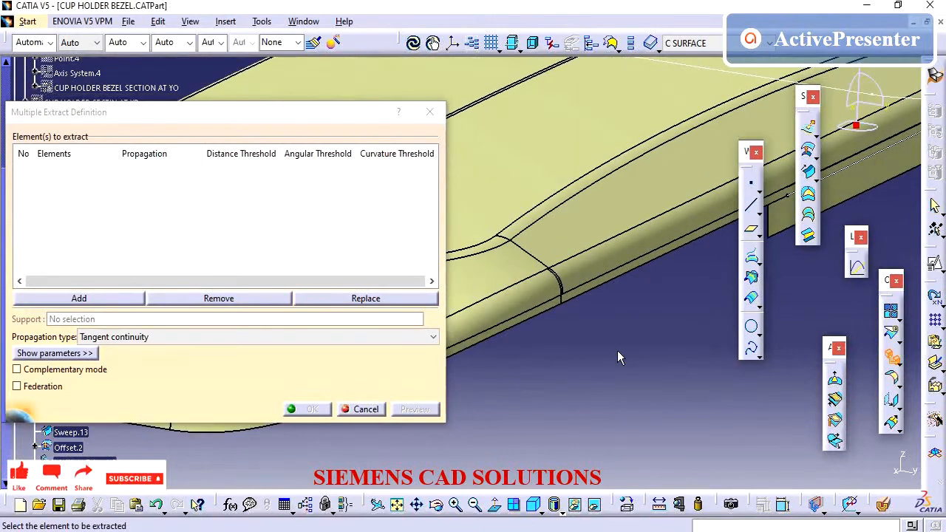
middle_drag(620, 316, 631, 251)
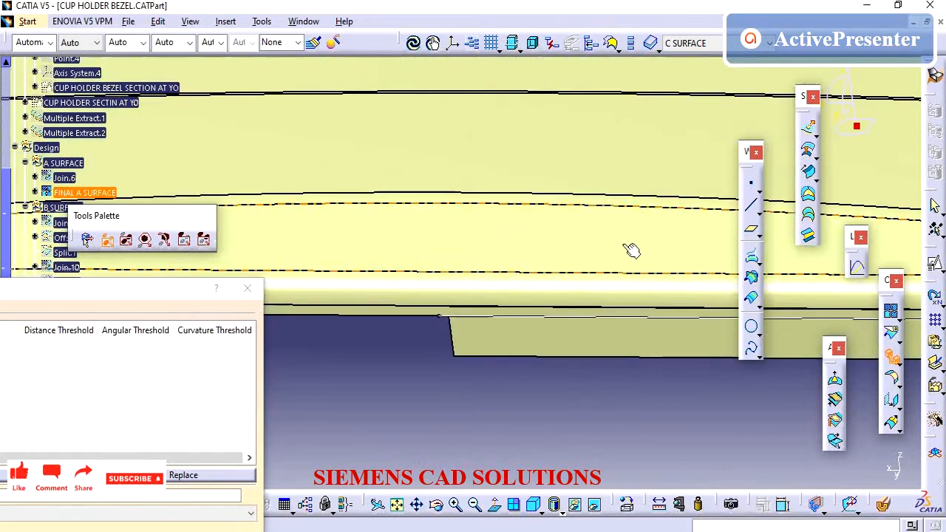
click(384, 314)
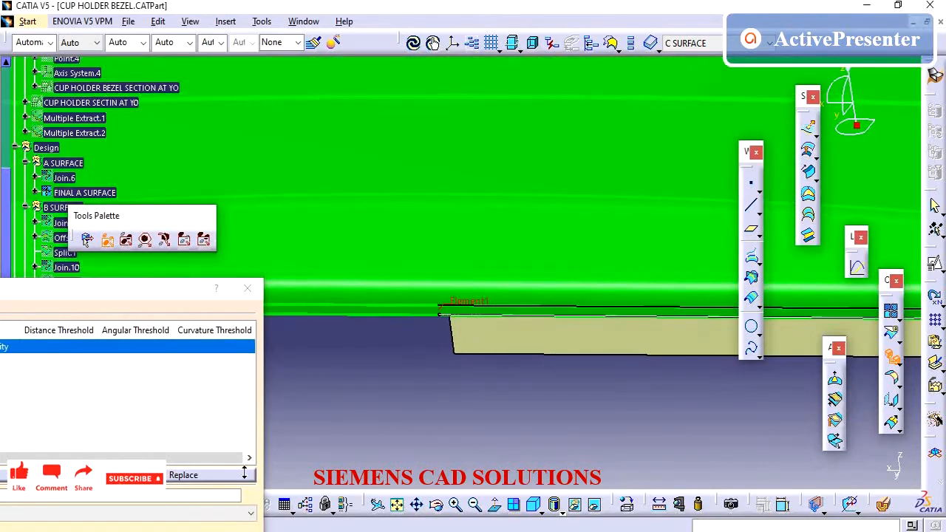
drag(167, 289, 322, 123)
click(199, 347)
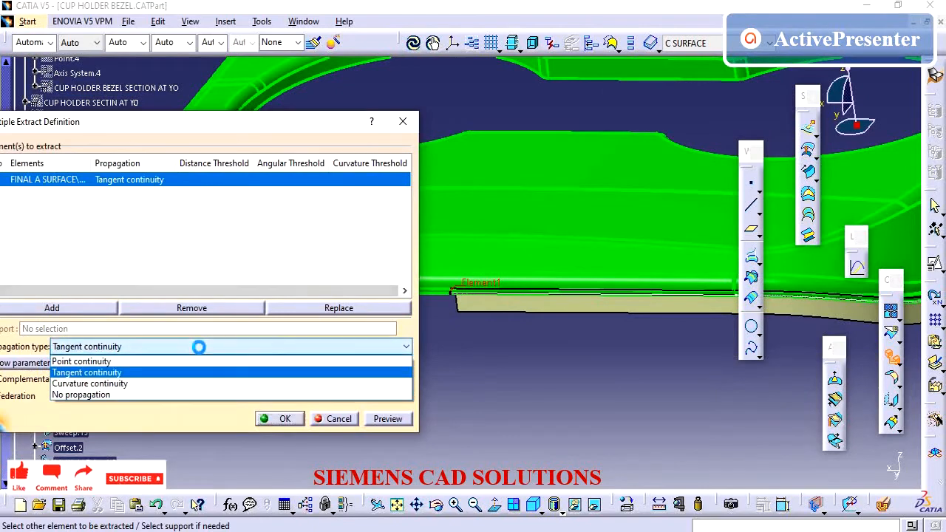
click(167, 400)
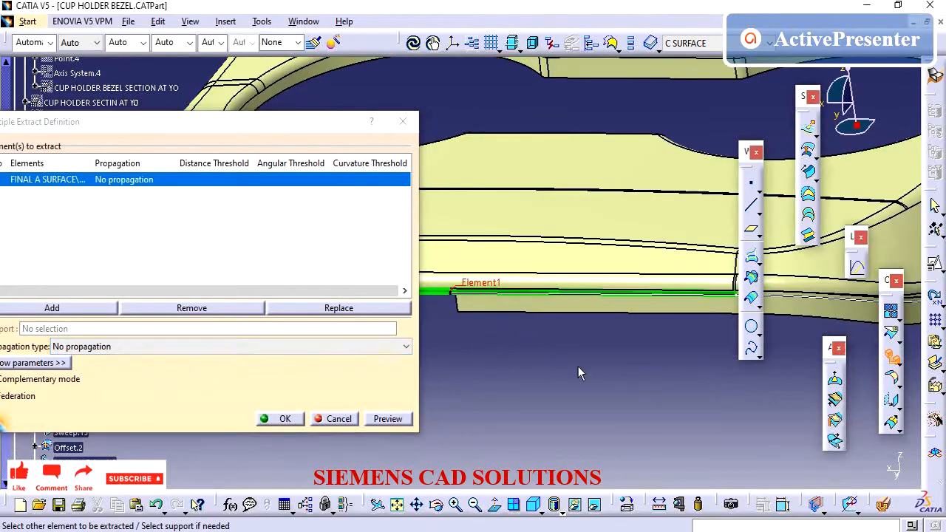
Hide the B surface Join.12 that overlaps the lower edge faces.
middle_drag(578, 366, 625, 306)
right_click(610, 295)
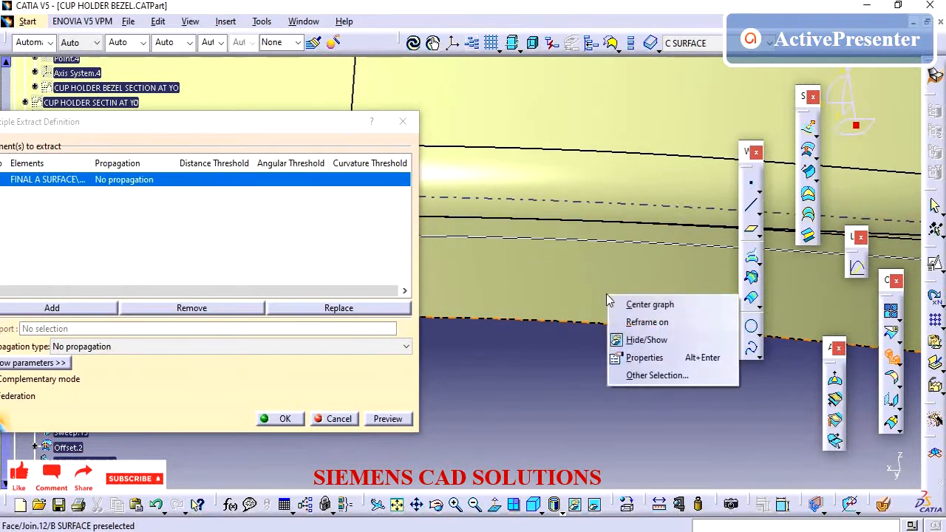
click(629, 337)
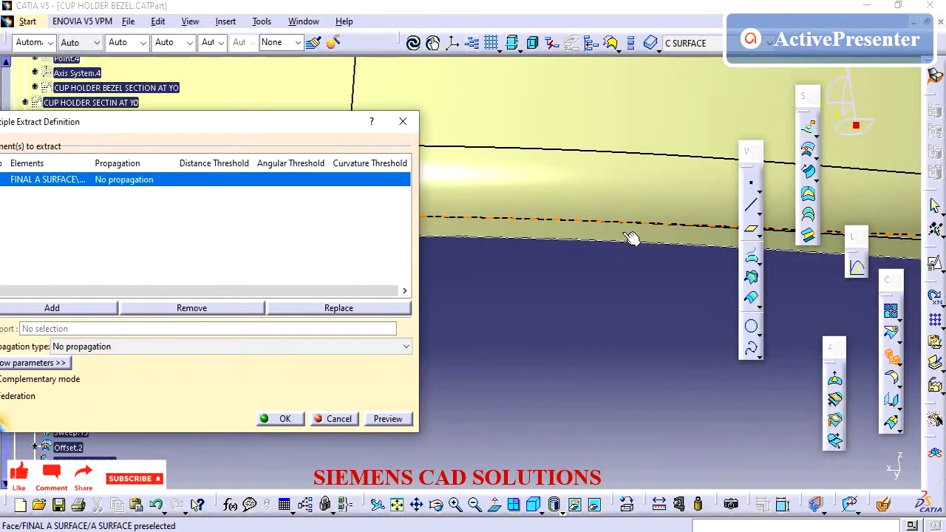
Add the remaining narrow lower edge faces of FINAL A SURFACE around the corners to the multiple extract and create it.
click(620, 256)
middle_drag(629, 288, 642, 347)
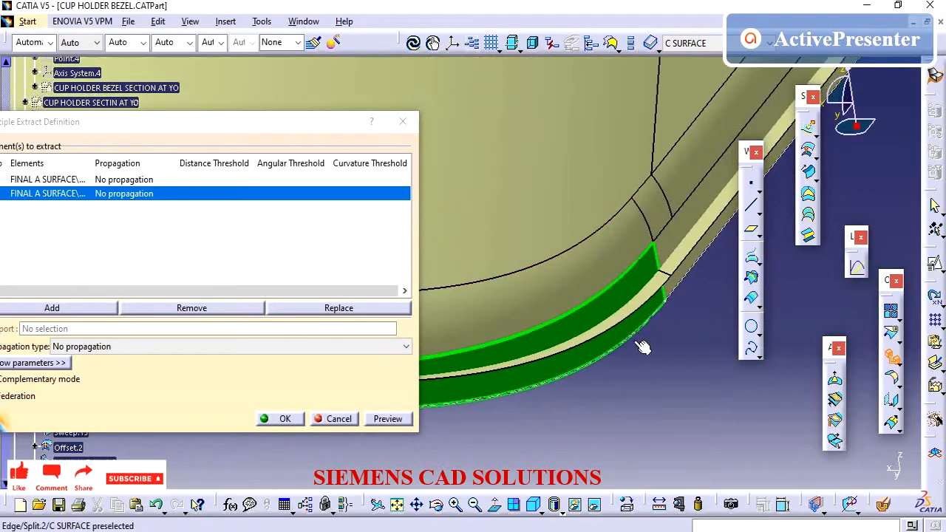
click(687, 279)
middle_drag(680, 313, 624, 299)
click(665, 303)
click(659, 311)
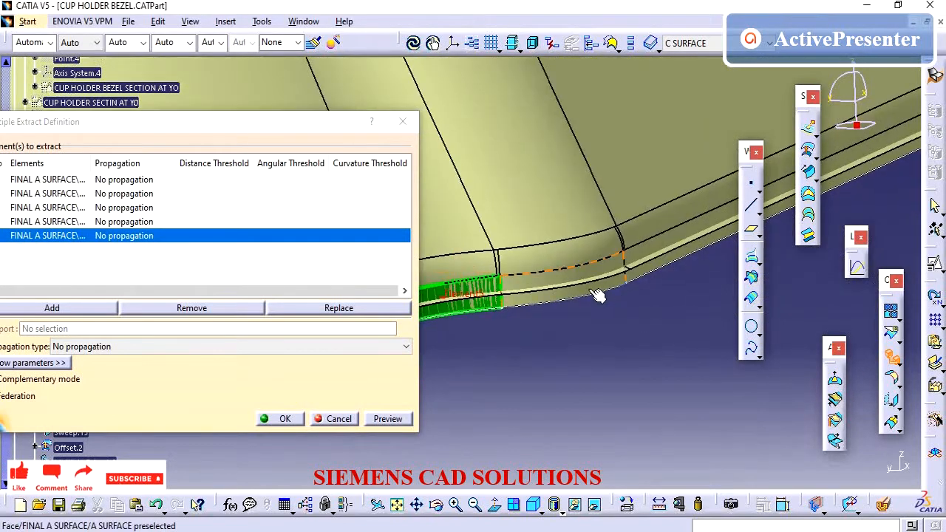
click(656, 250)
click(647, 282)
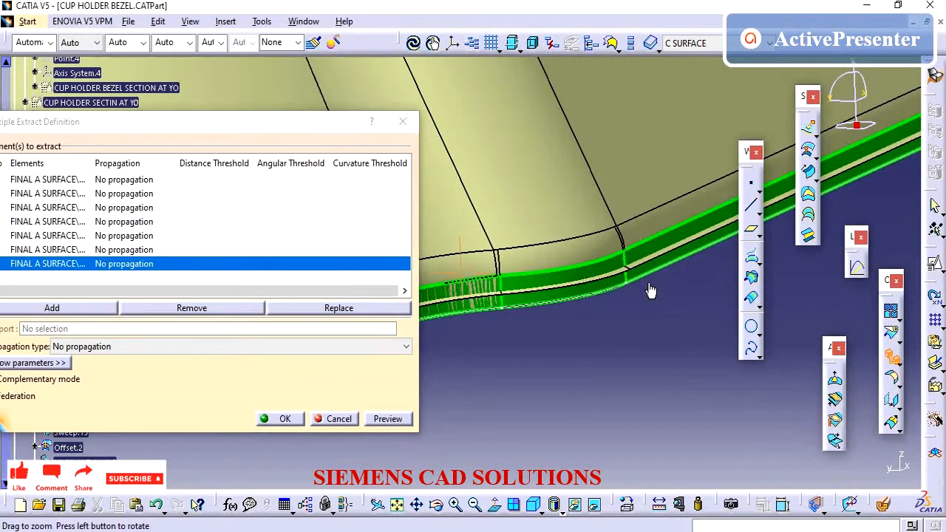
middle_drag(650, 292, 557, 376)
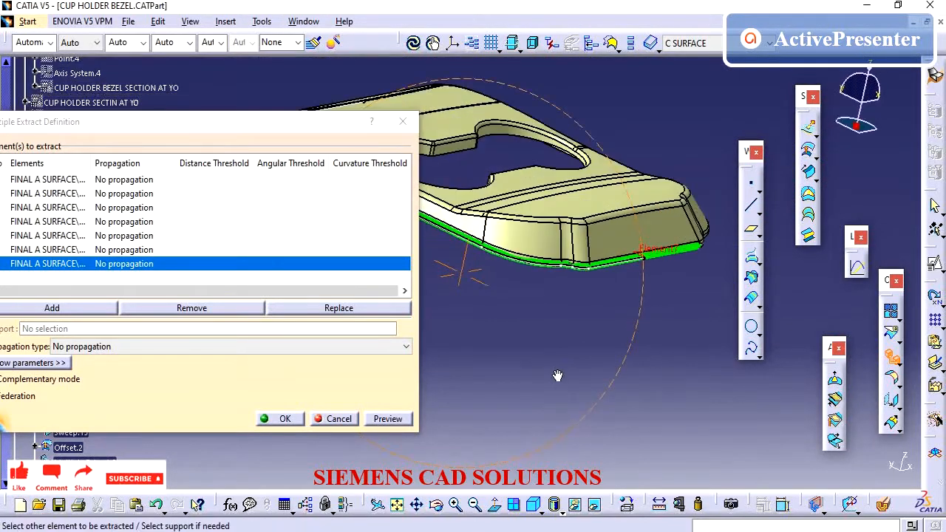
click(285, 424)
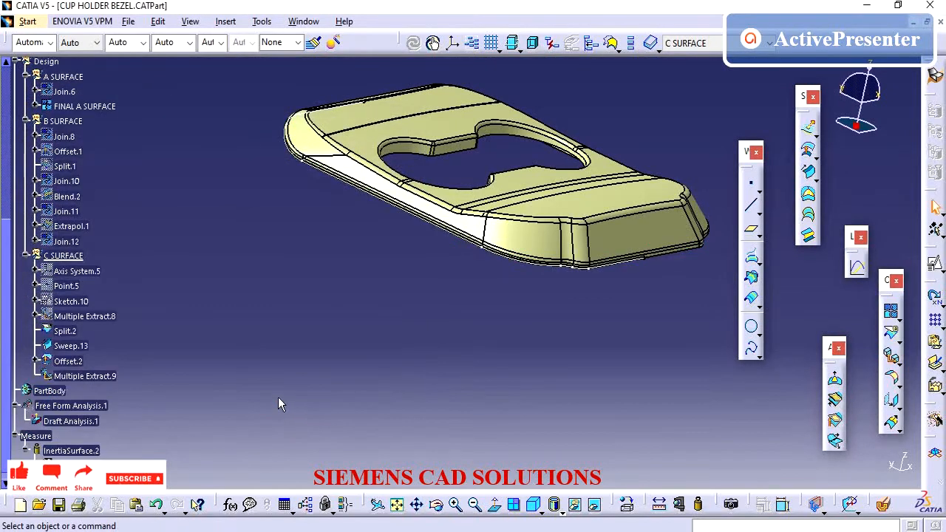
Split Multiple Extract.9 with the YZ plane, keeping the other side.
click(76, 333)
click(650, 347)
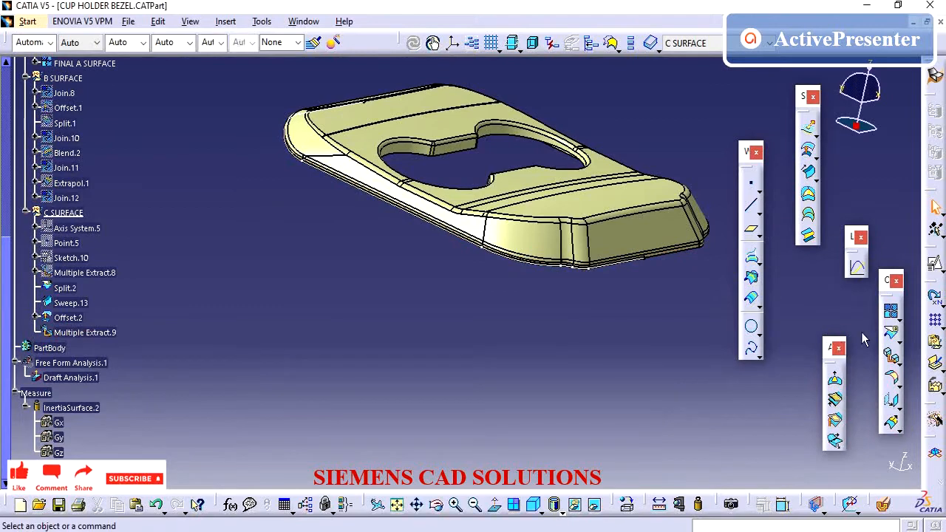
click(888, 332)
click(88, 334)
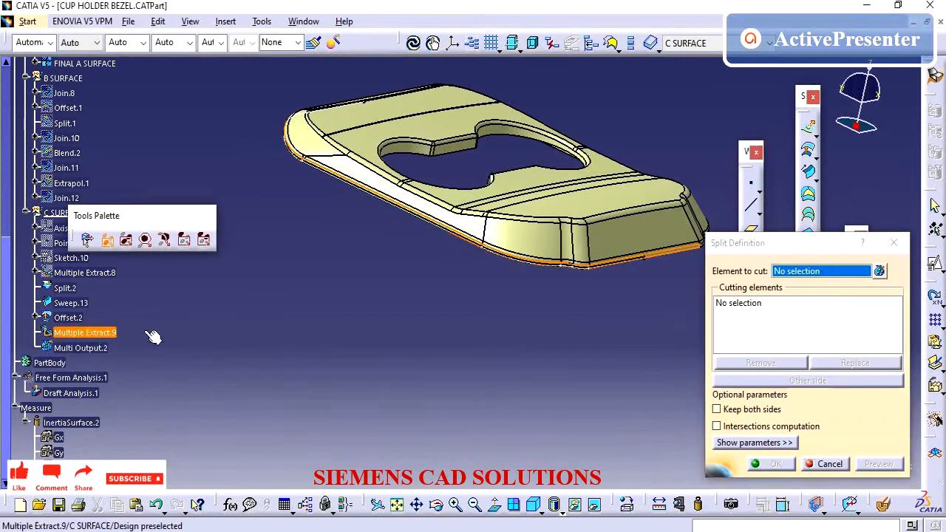
right_click(761, 309)
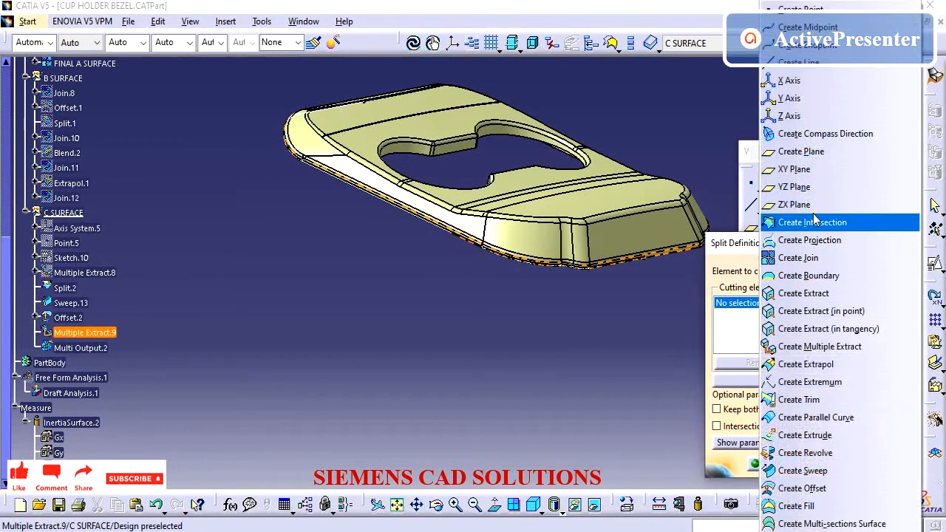
click(813, 185)
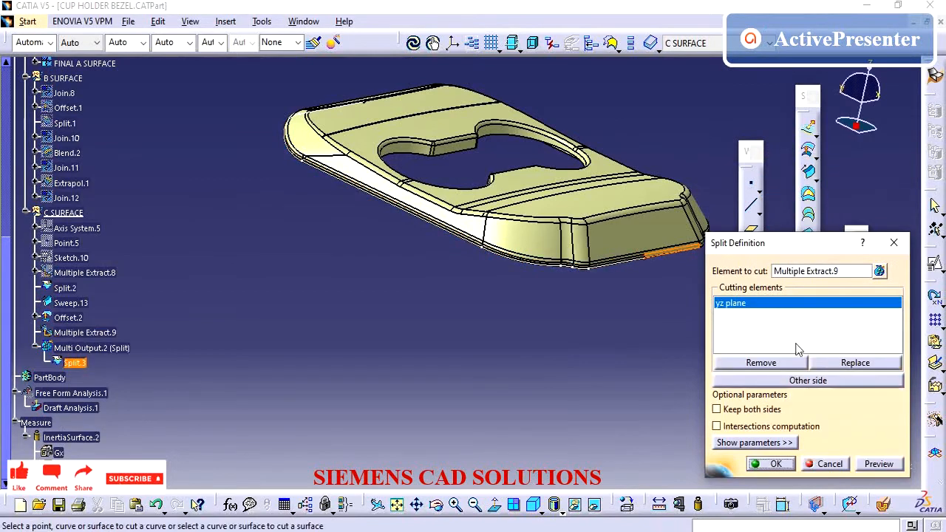
click(775, 465)
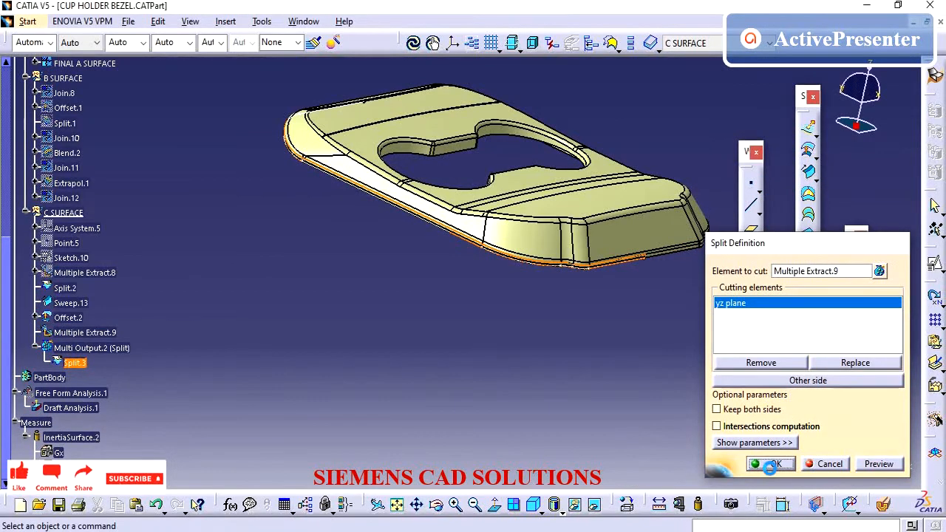
Offset the joined surface Join.13 by 1 mm.
middle_drag(413, 328, 287, 390)
middle_drag(439, 335, 341, 378)
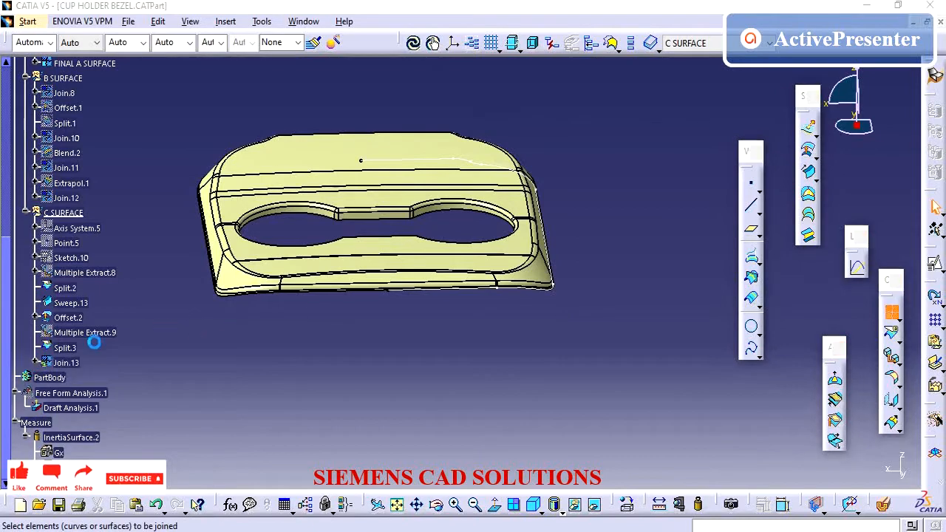
click(825, 463)
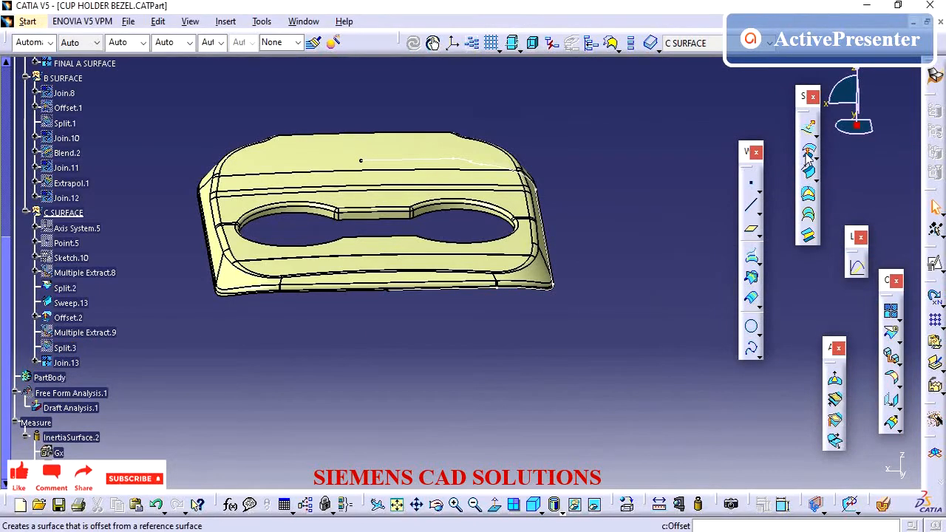
click(68, 362)
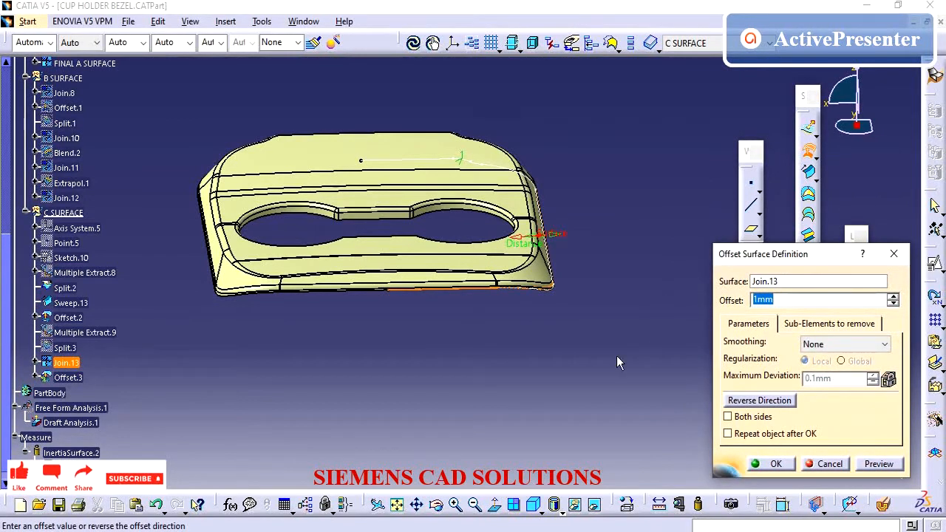
click(770, 465)
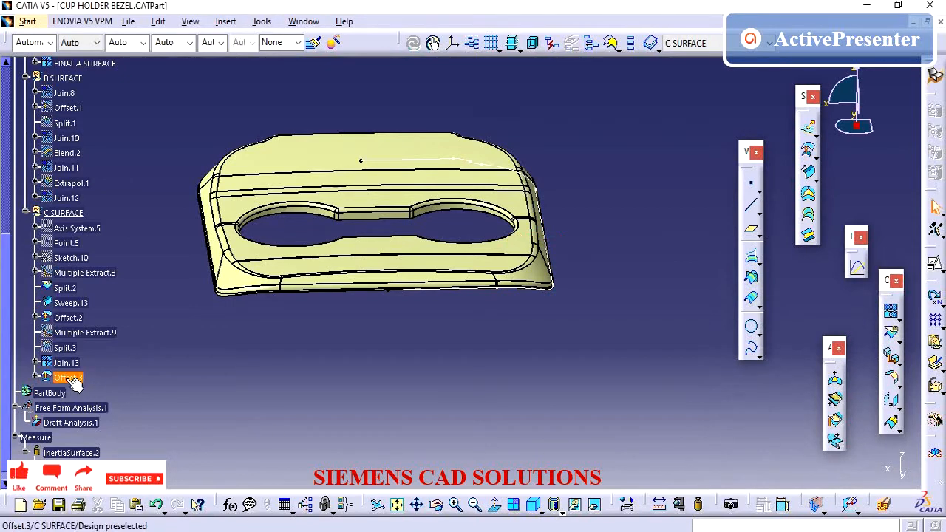
Hide the FINAL A SURFACE join.
middle_drag(457, 321, 570, 214)
middle_drag(532, 310, 396, 395)
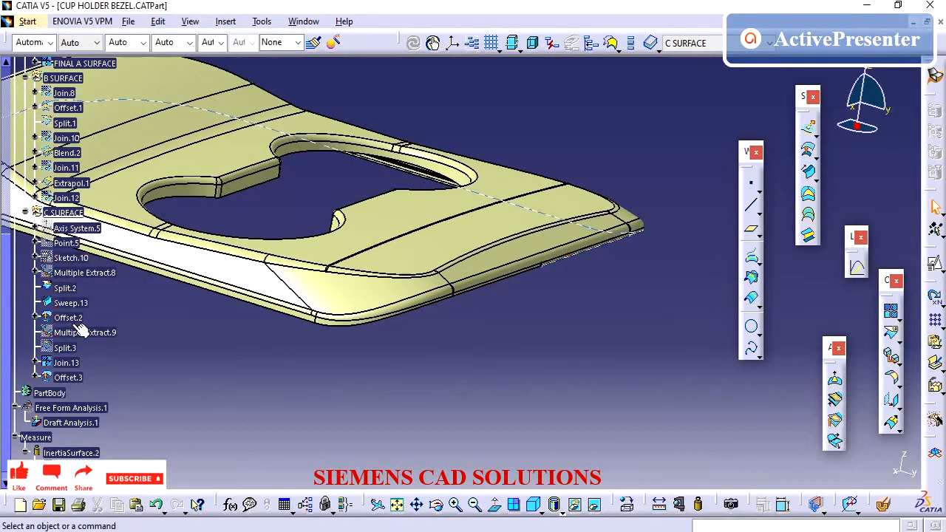
click(206, 358)
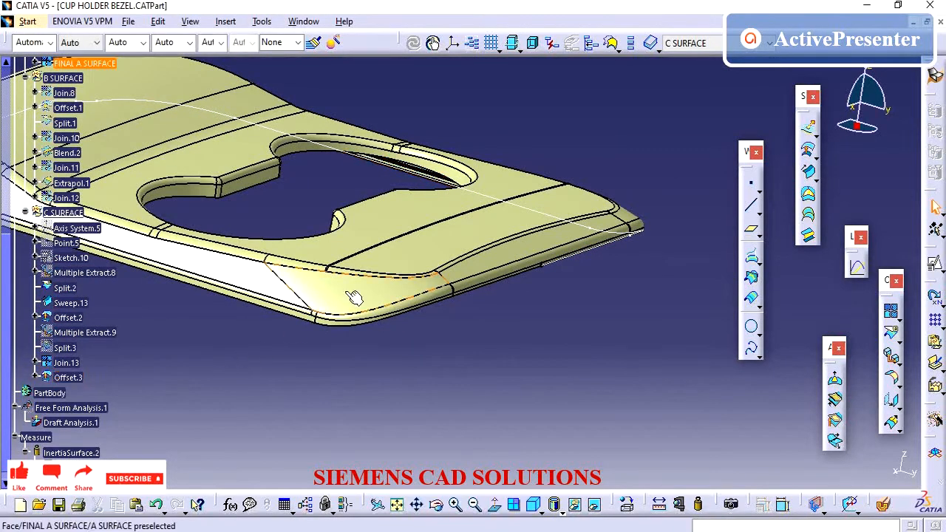
scroll(74, 151, up, 2)
click(78, 150)
right_click(74, 151)
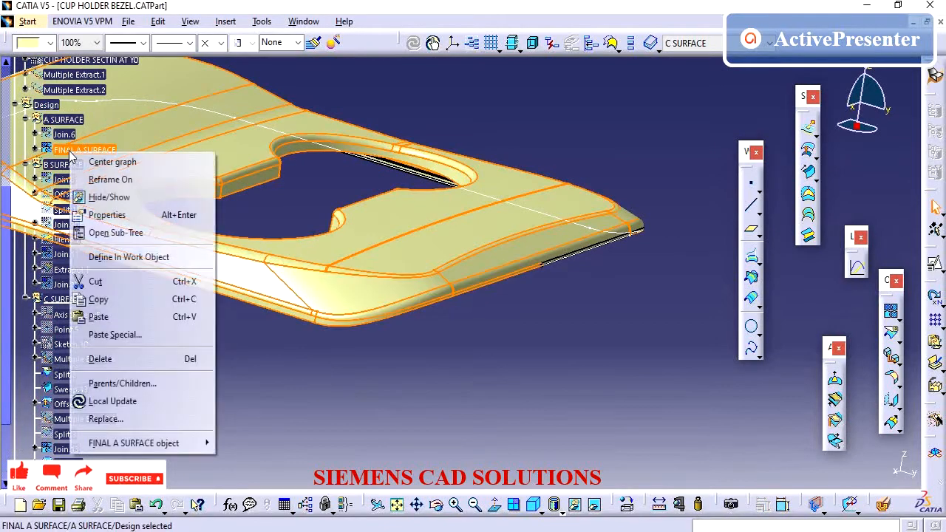
click(103, 198)
Hide Offset.2 and Sweep.13 so that only the two narrow side surfaces remain displayed in that area.
middle_drag(379, 238, 497, 291)
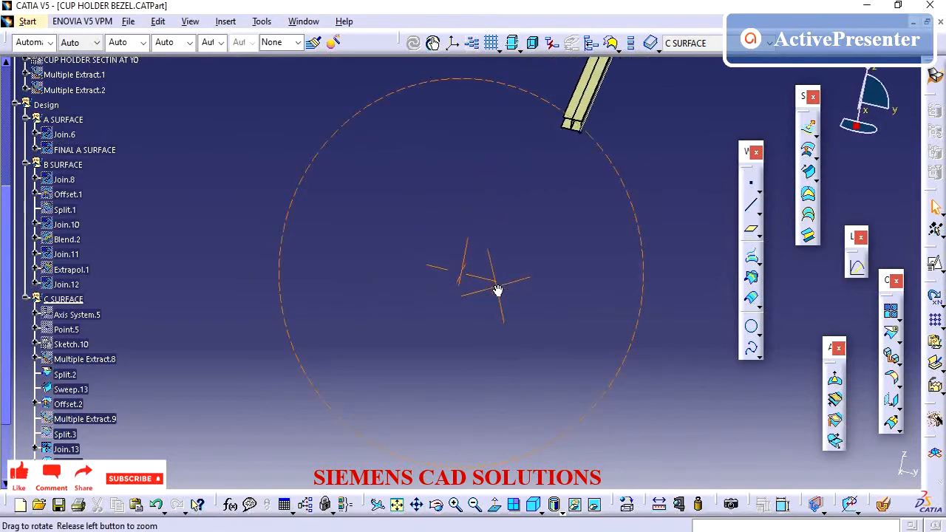
middle_drag(392, 367, 514, 269)
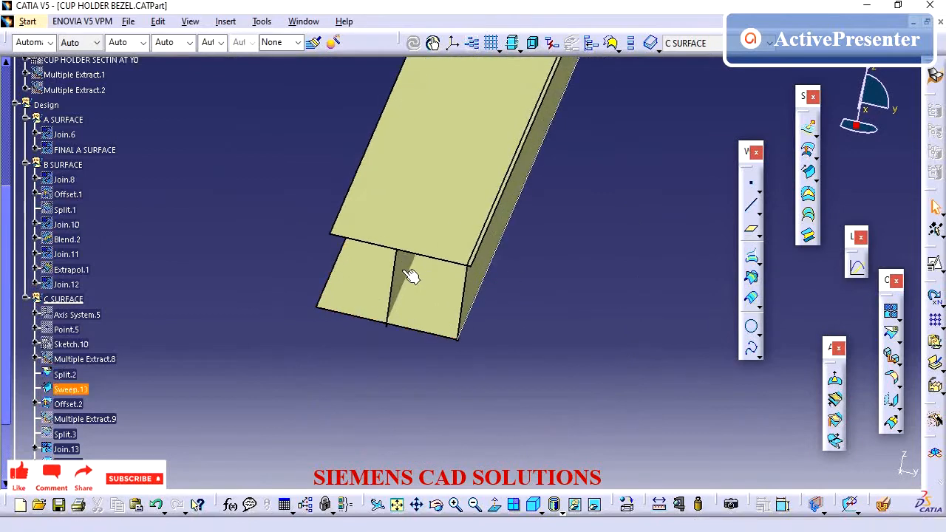
click(289, 352)
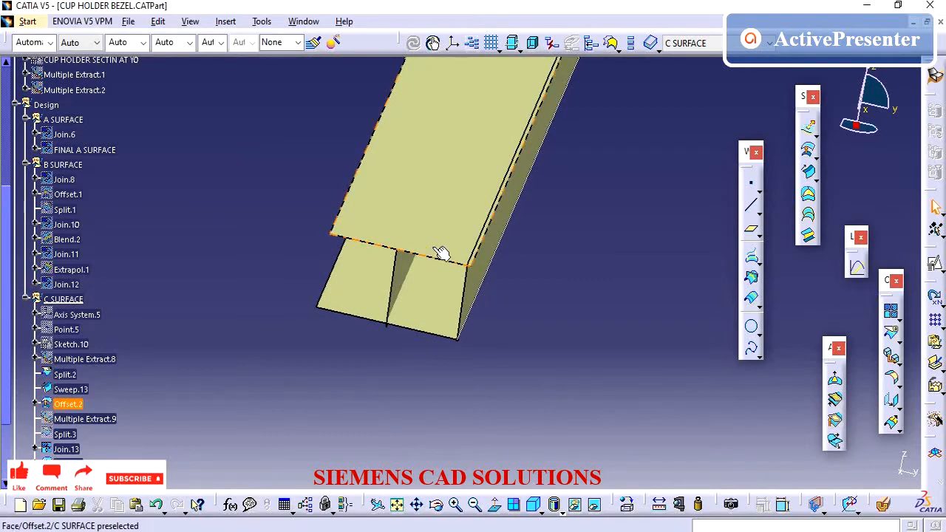
right_click(88, 405)
click(115, 145)
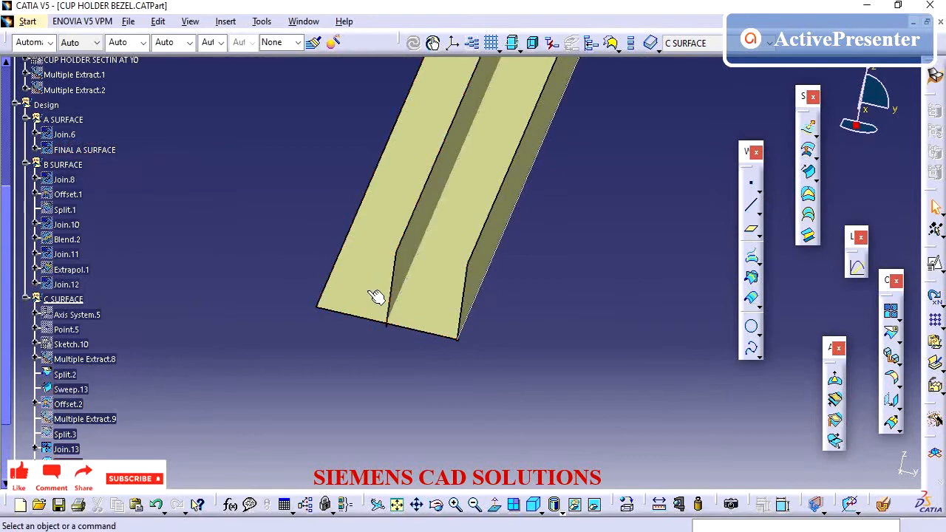
right_click(69, 389)
click(101, 134)
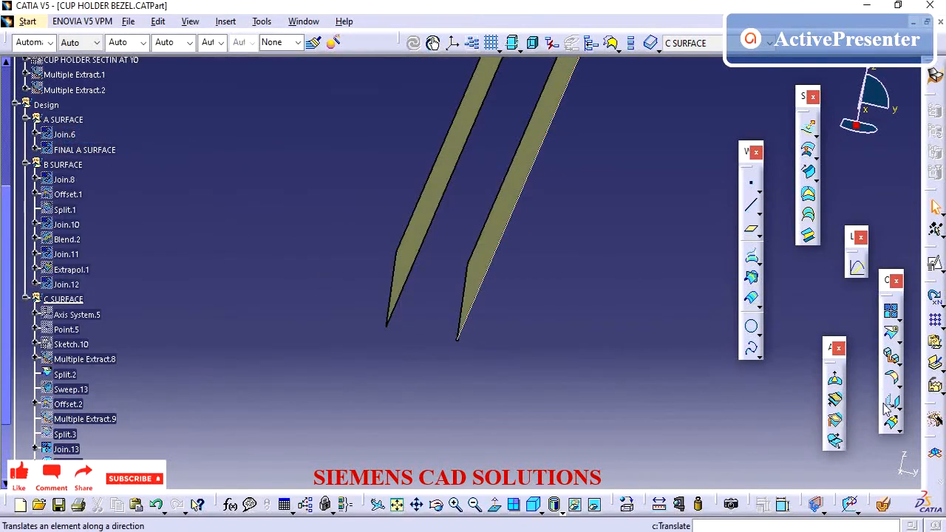
Extrapolate Offset.3 by 2 mm from its lower edge, using a point-continuity boundary limited by the edge's two end vertices.
click(408, 283)
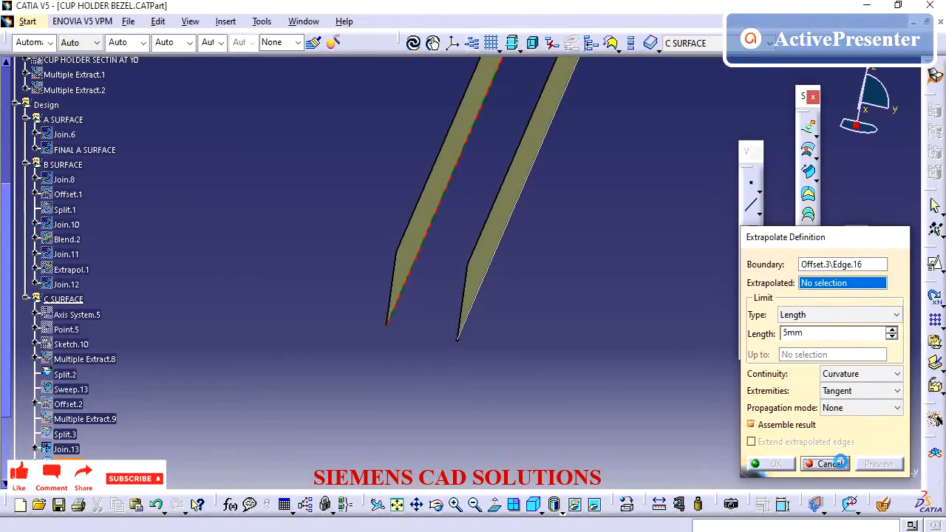
click(828, 464)
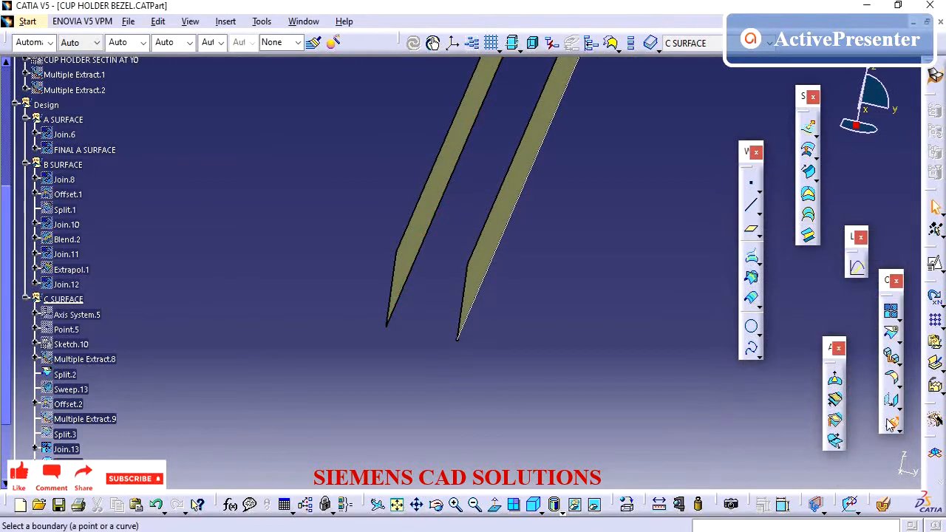
right_click(821, 271)
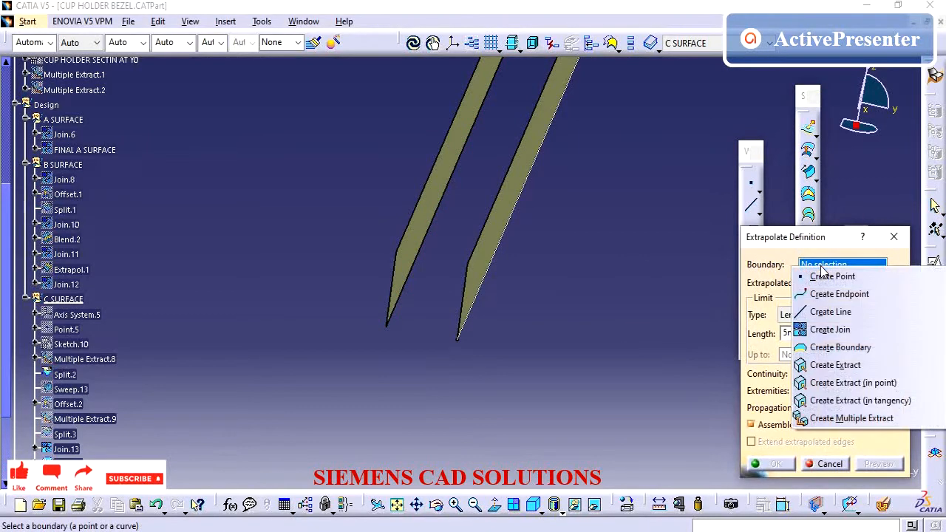
click(842, 346)
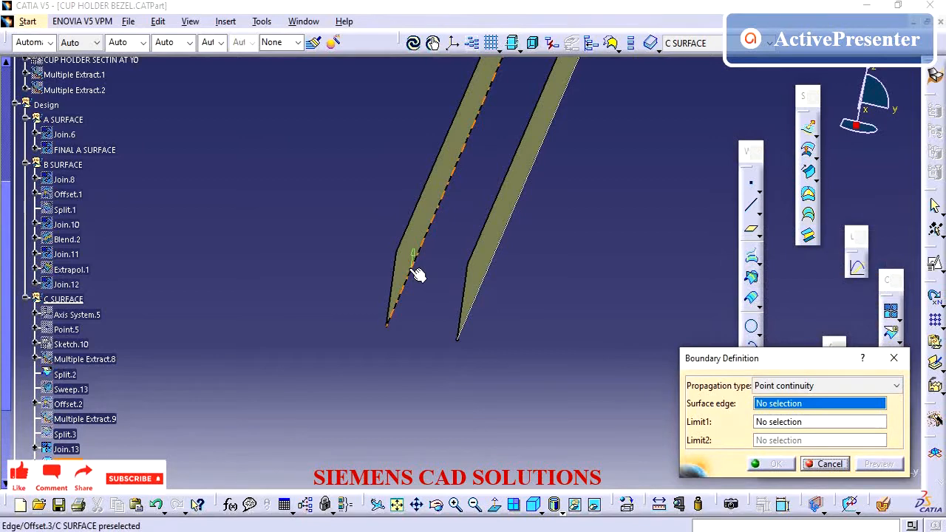
click(413, 272)
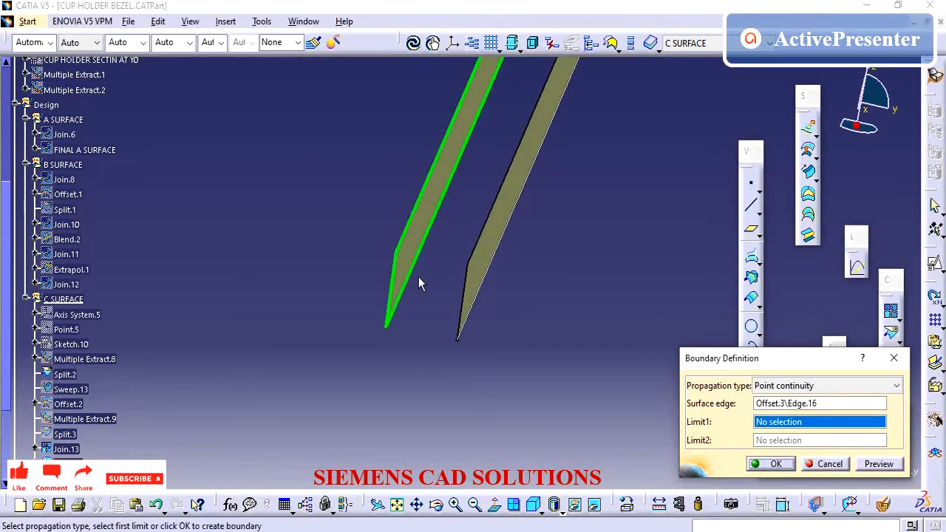
click(392, 332)
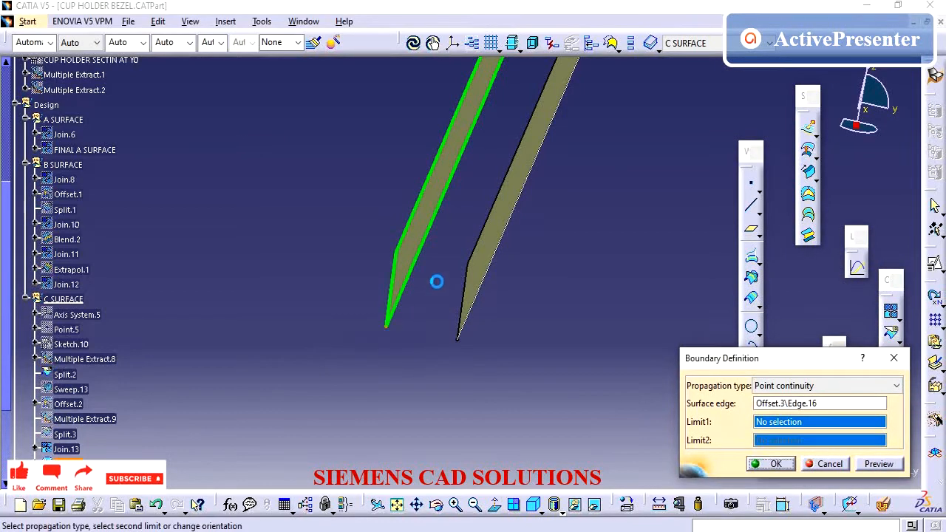
middle_drag(436, 280, 389, 267)
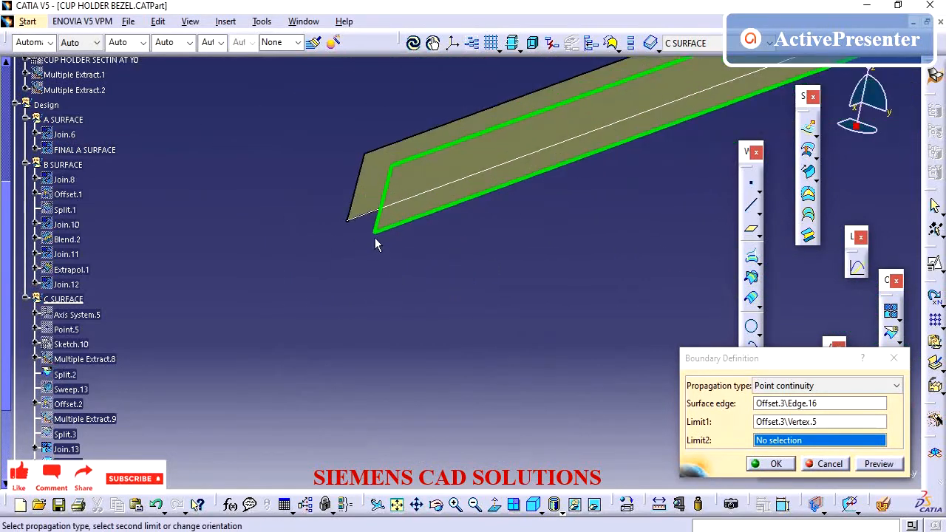
middle_drag(463, 296, 248, 310)
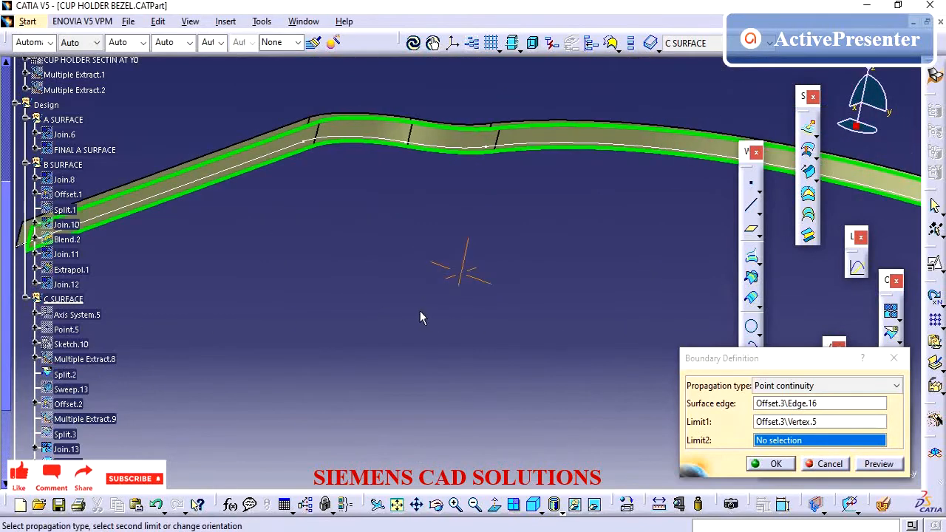
middle_drag(420, 318, 256, 284)
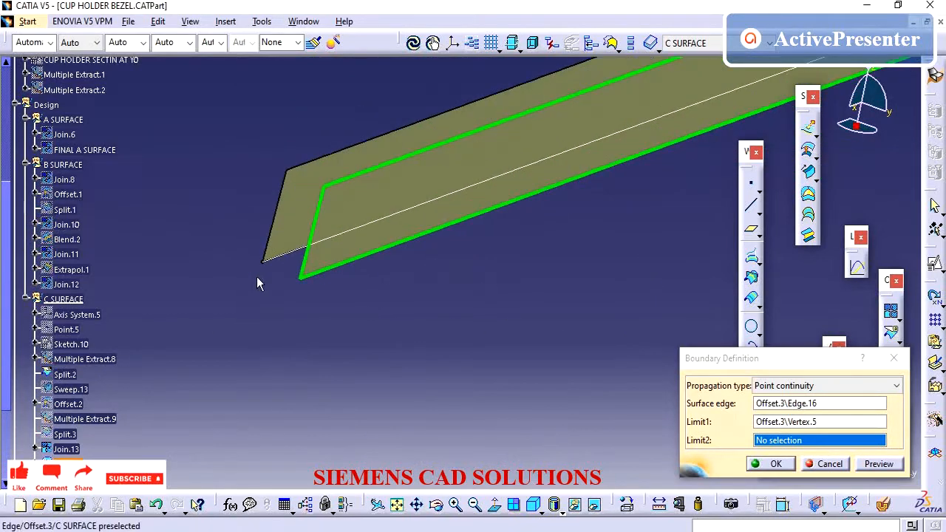
click(301, 283)
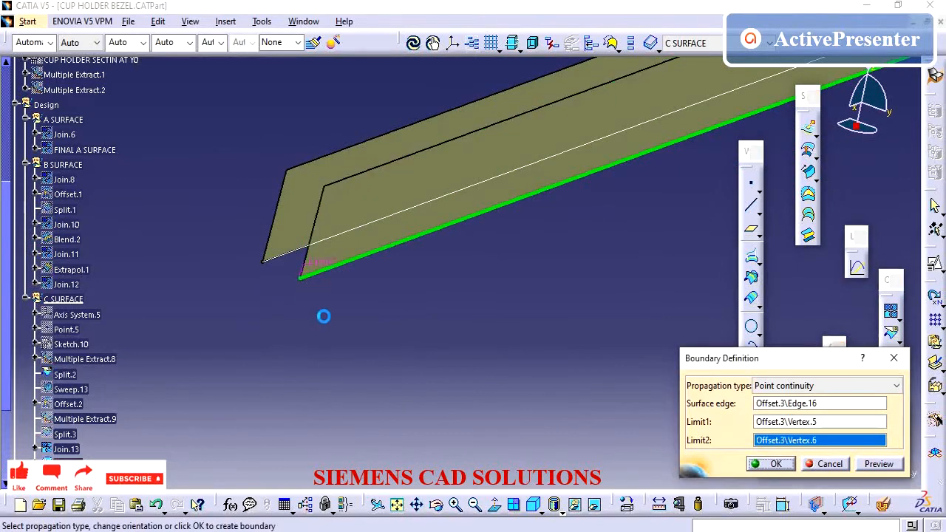
click(774, 464)
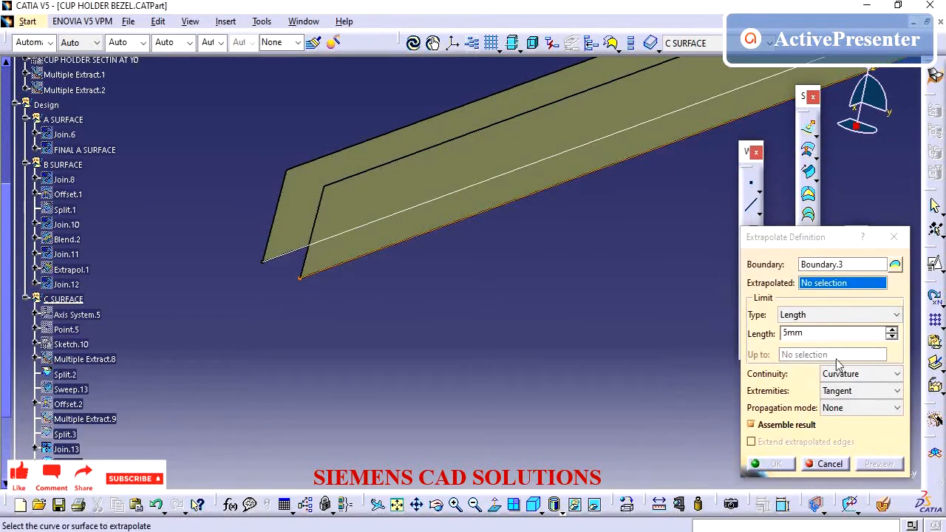
click(382, 239)
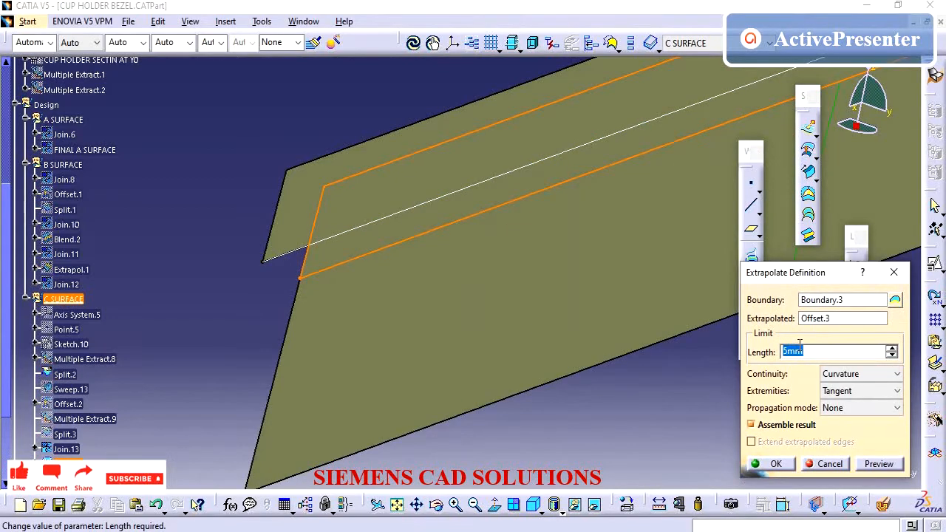
key(Return)
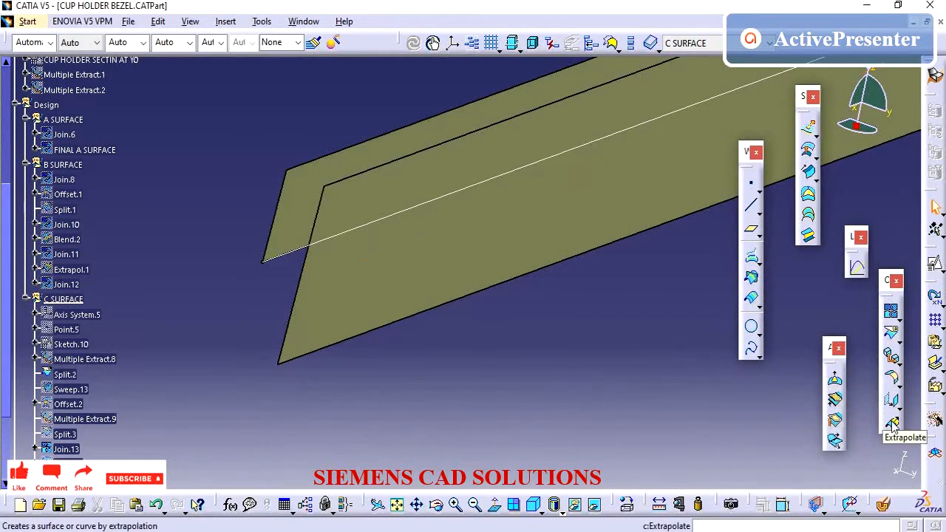
Create a point-continuity boundary along the upper edge of Extrapol.2, limited by its two end vertices, for a new extrapolation.
click(892, 421)
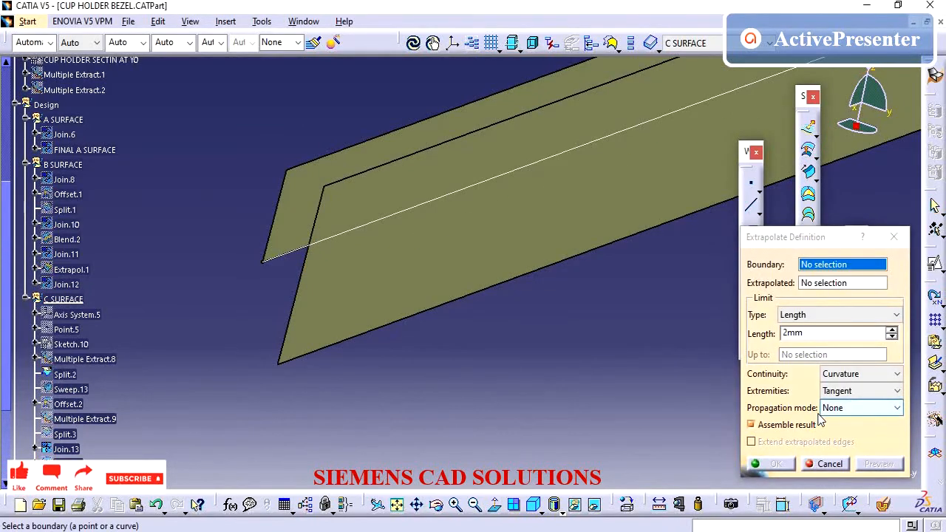
right_click(807, 272)
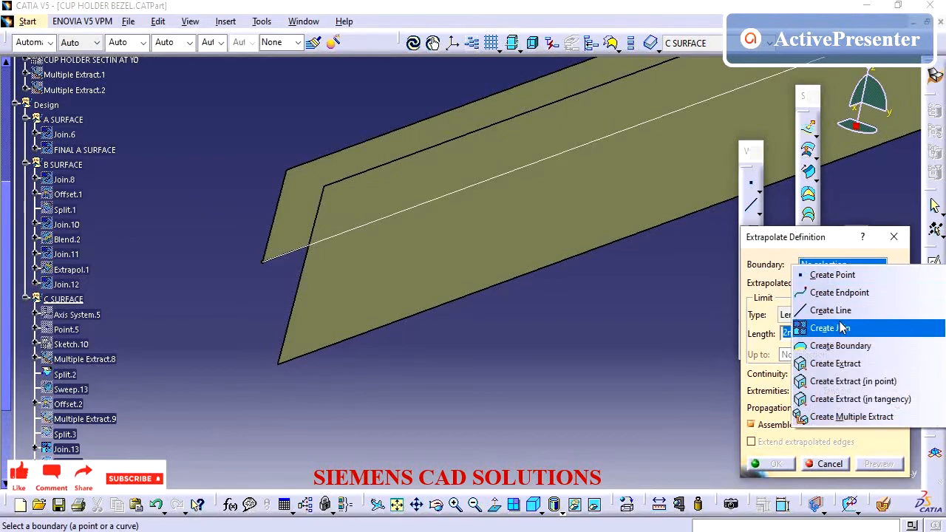
click(842, 346)
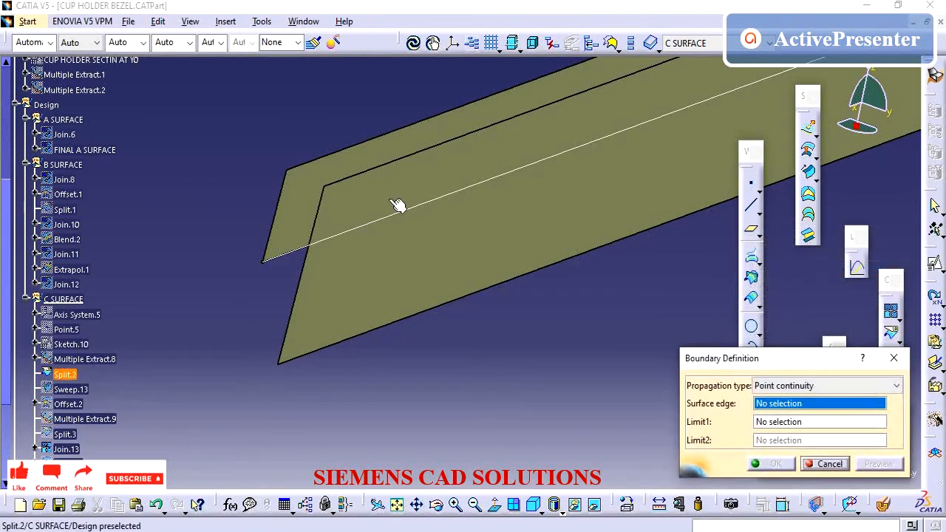
click(365, 187)
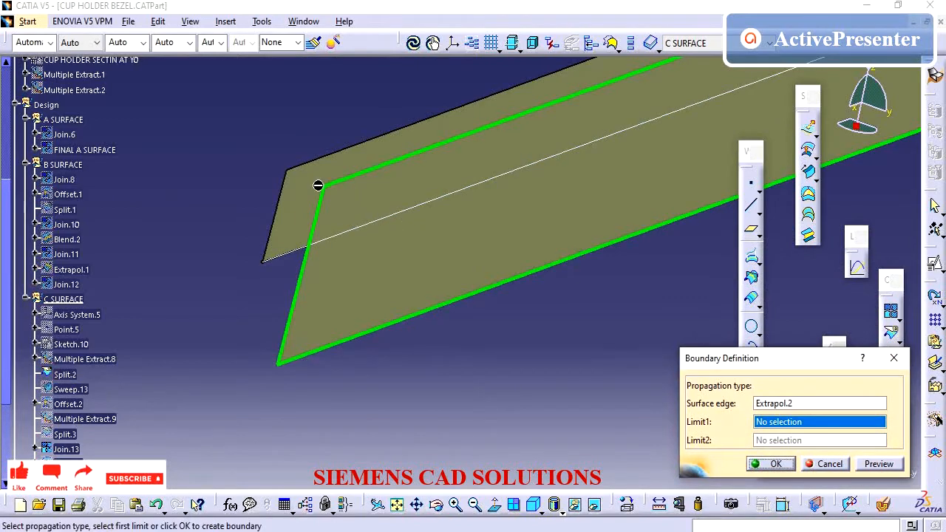
click(334, 192)
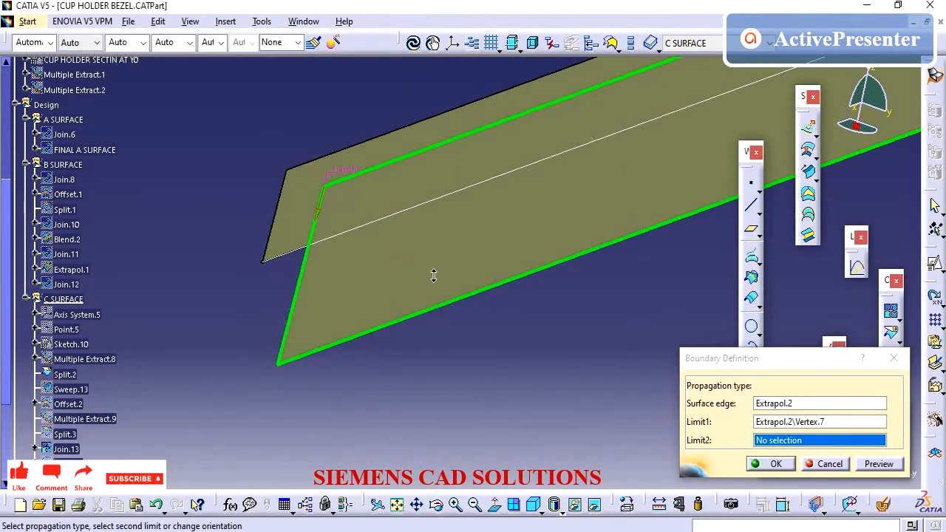
middle_drag(446, 217, 360, 258)
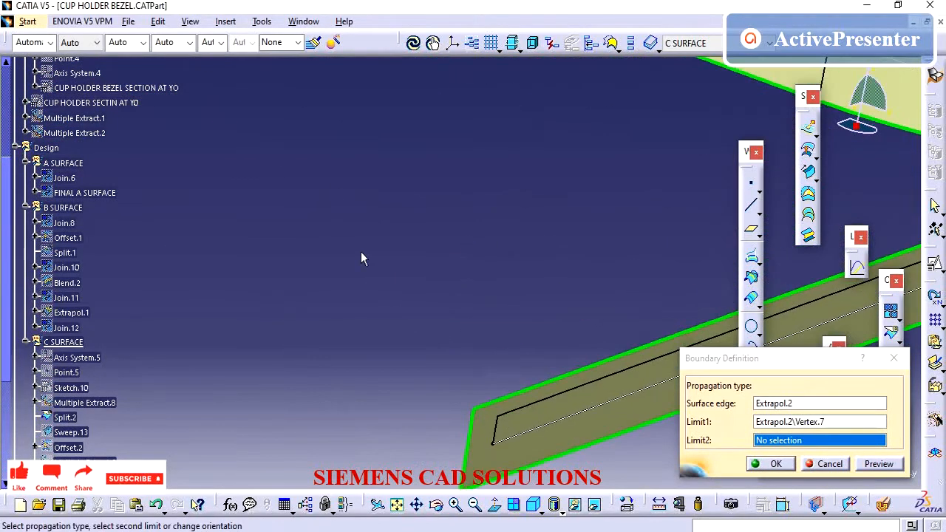
click(481, 416)
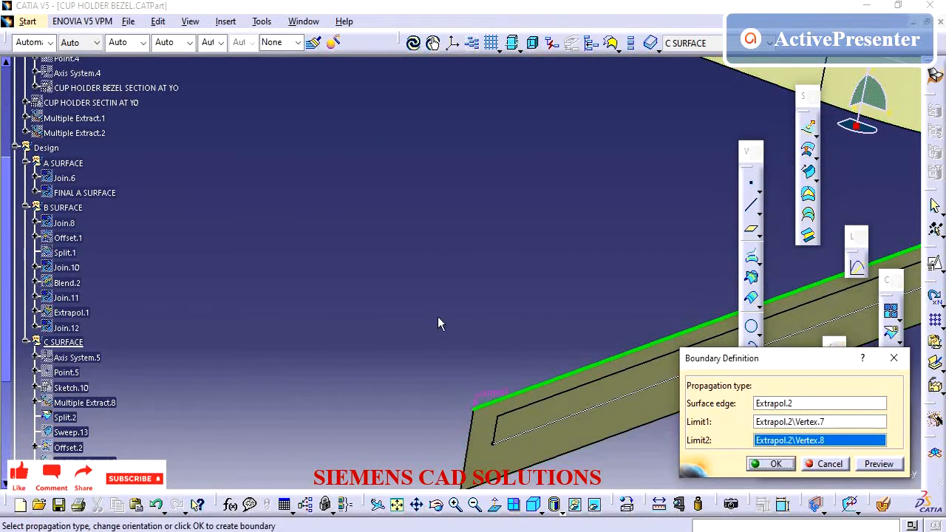
middle_drag(439, 320, 462, 265)
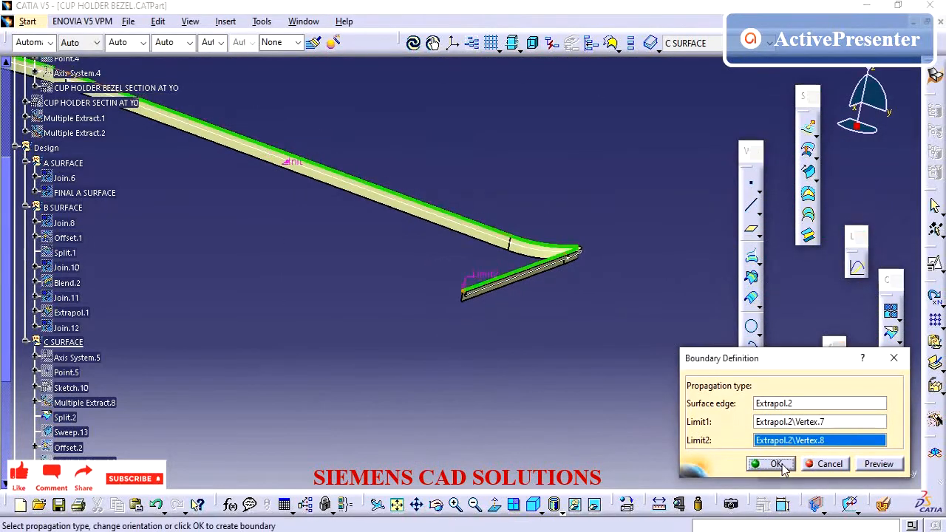
click(772, 463)
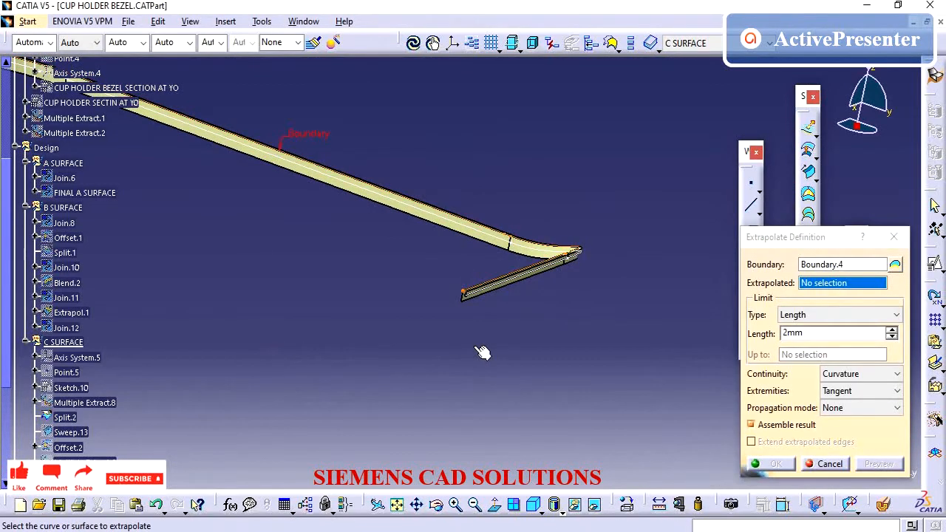
Extrapolate the surface Extrapol.2 by 2 mm from the new upper boundary with curvature continuity.
scroll(482, 352, up, 6)
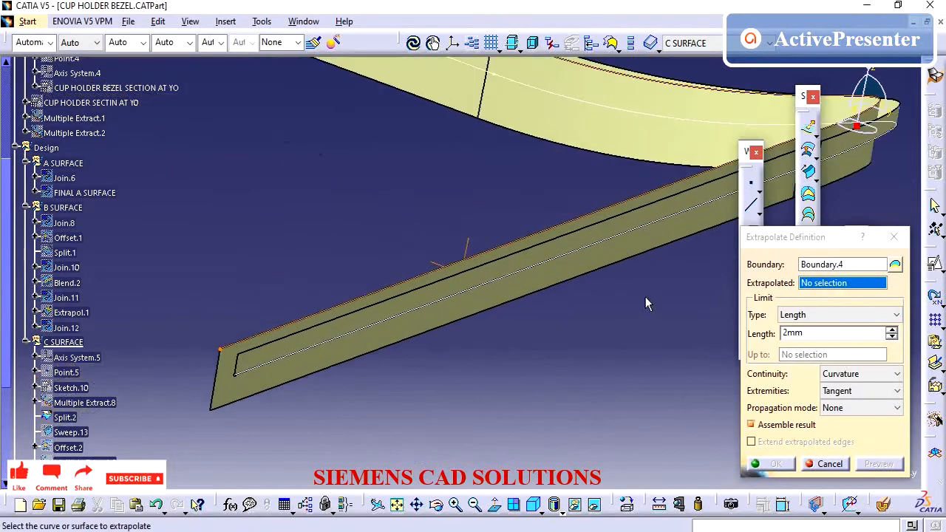
middle_drag(646, 298, 656, 337)
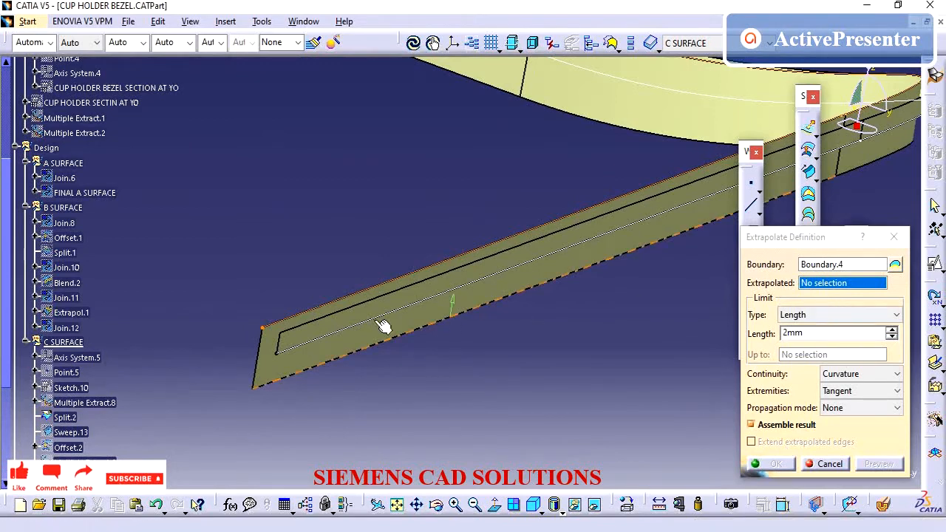
click(283, 372)
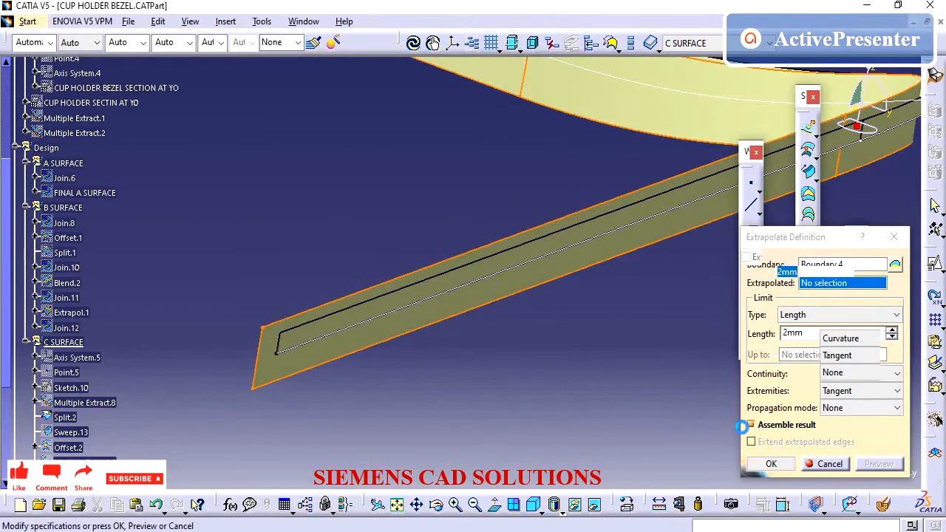
click(773, 464)
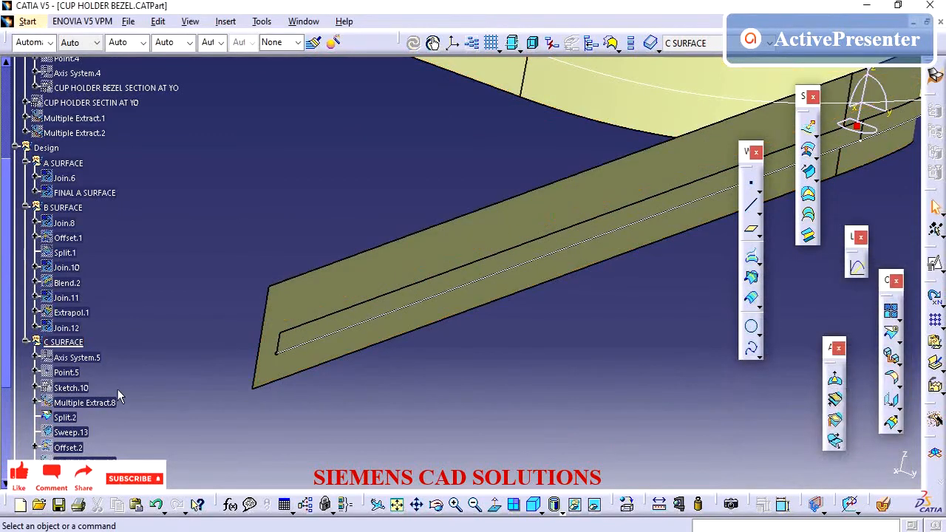
Hide the Split.2 curve in the C SURFACE set.
scroll(111, 385, down, 1)
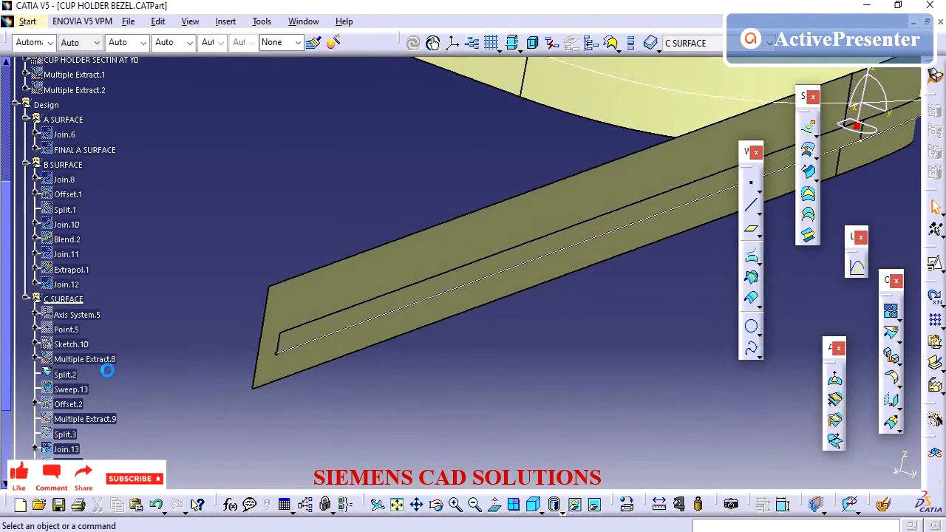
right_click(69, 376)
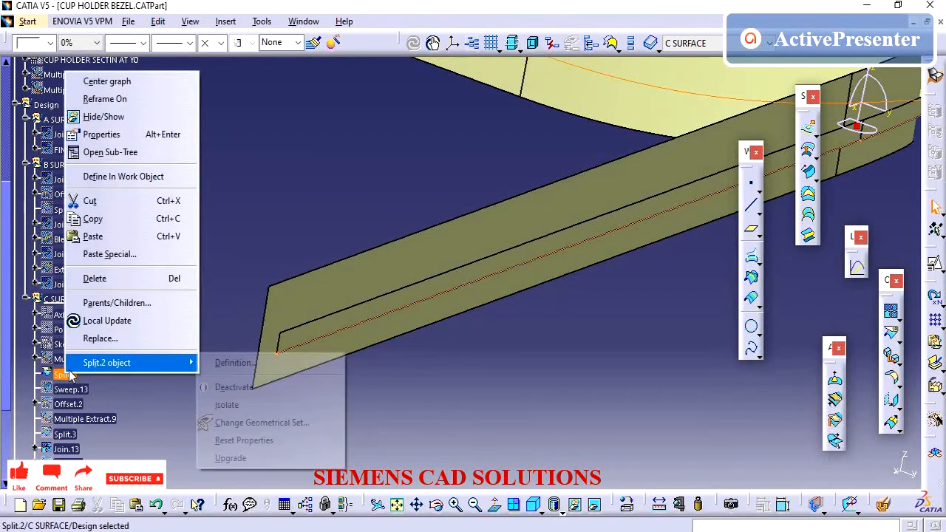
click(103, 116)
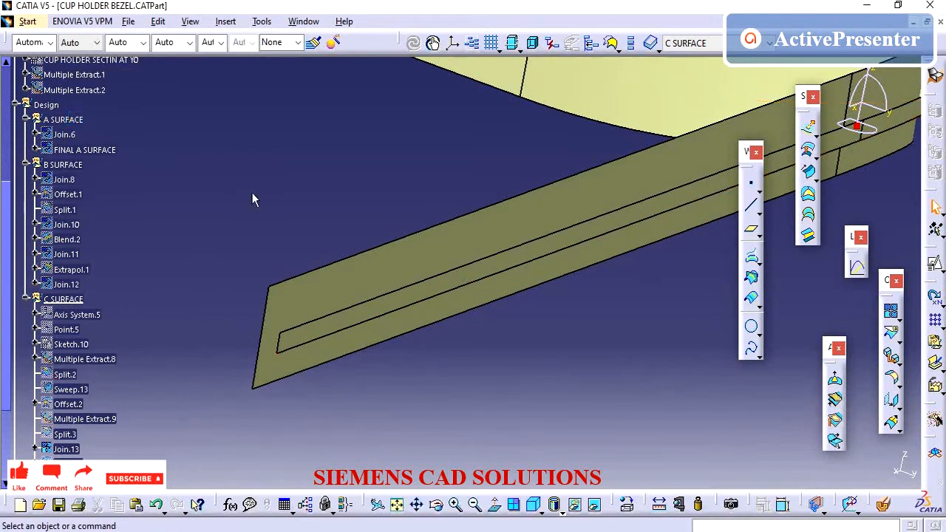
Colour the Join.13 surface purple.
scroll(214, 370, down, 5)
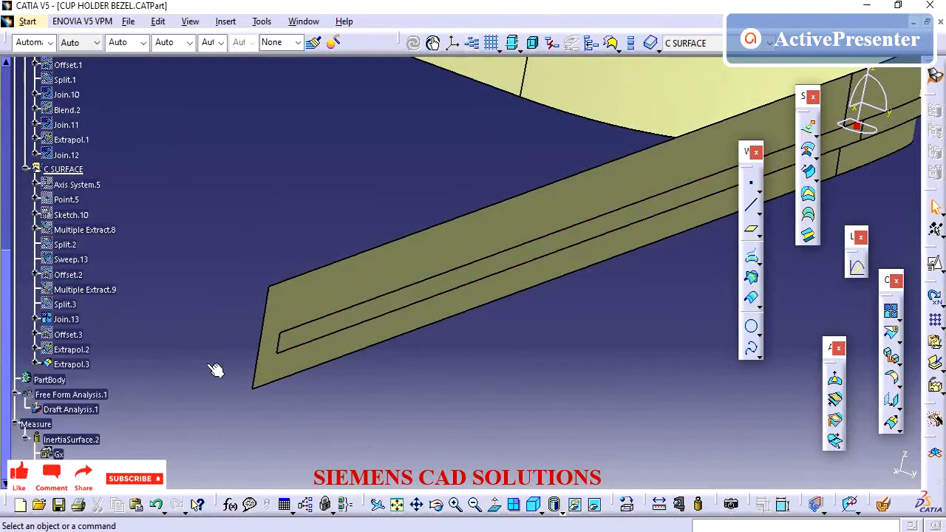
click(66, 320)
middle_drag(440, 322, 290, 334)
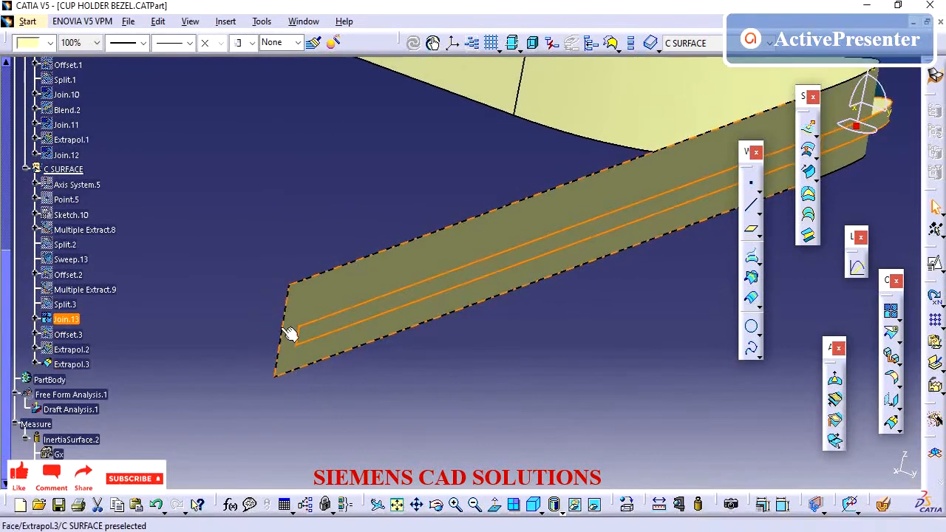
click(35, 44)
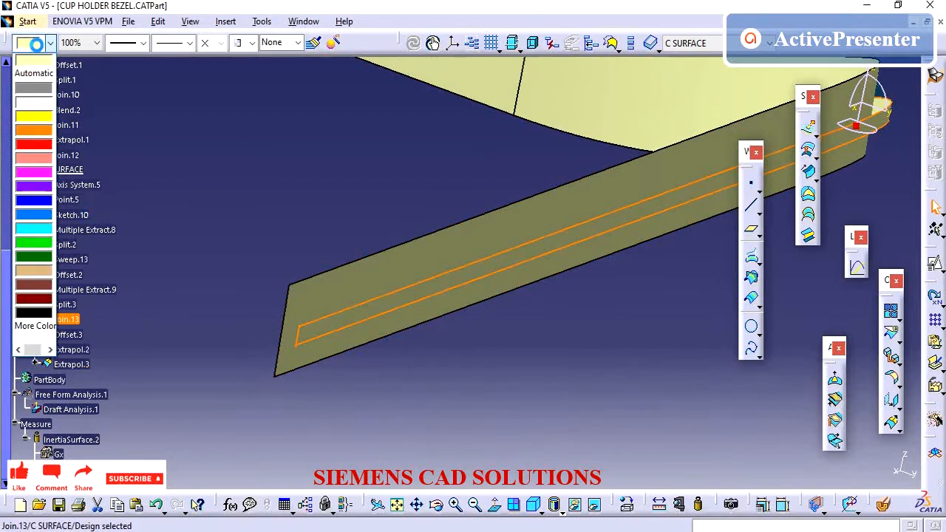
click(34, 186)
Show the Offset.2 surface again.
middle_drag(492, 283, 166, 266)
right_click(74, 275)
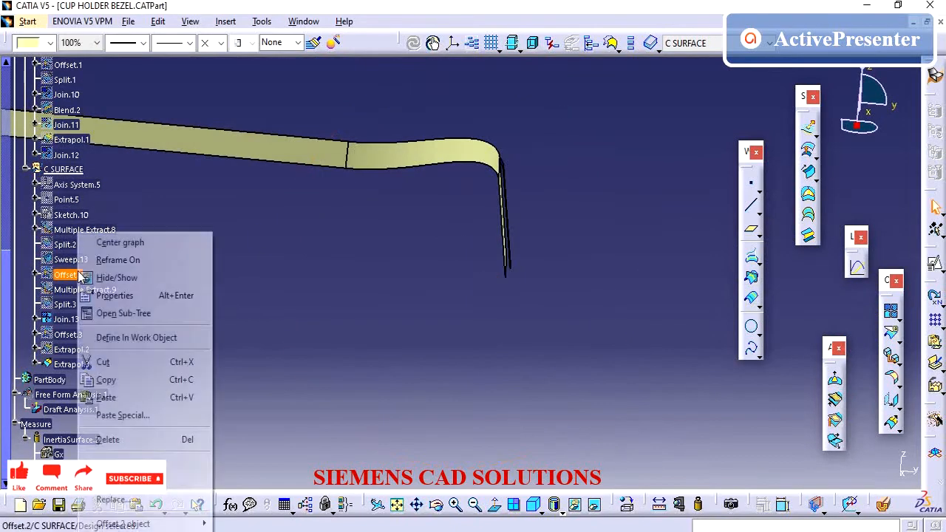
click(130, 276)
middle_drag(366, 300, 395, 309)
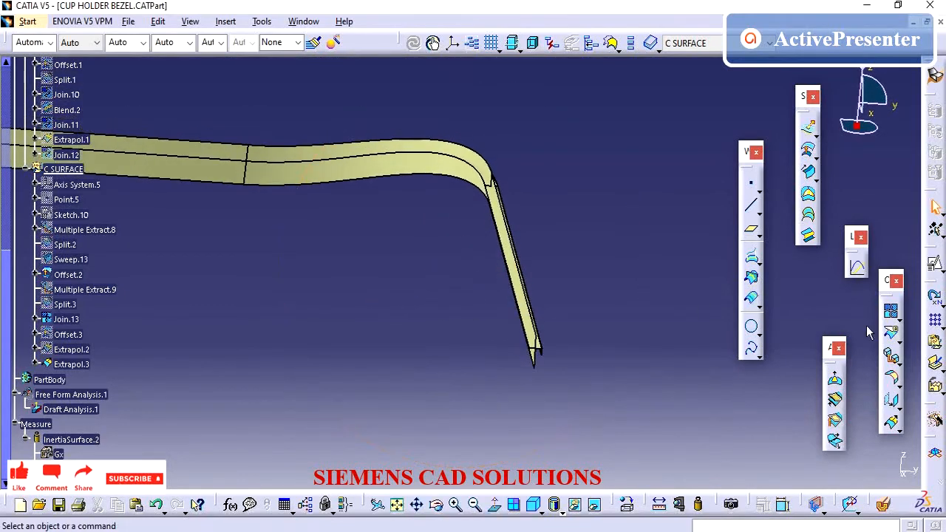
Start another extrapolation and use a multiple extract as its boundary, picking the long edge of Offset.2 at its straight end section.
click(890, 417)
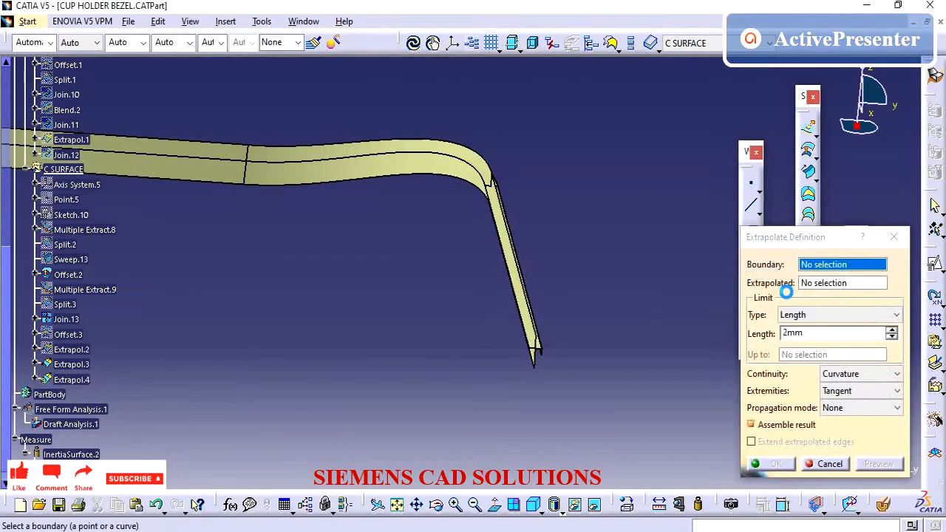
right_click(793, 264)
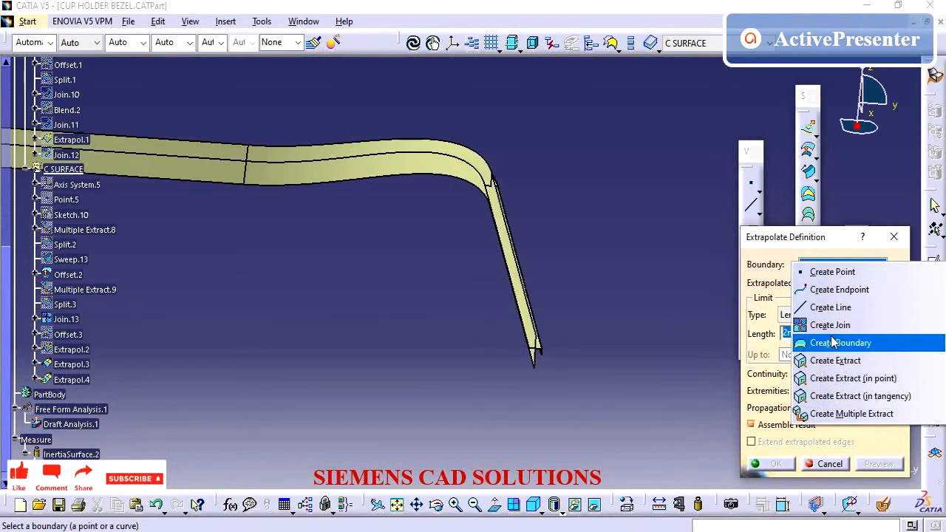
click(789, 253)
right_click(839, 270)
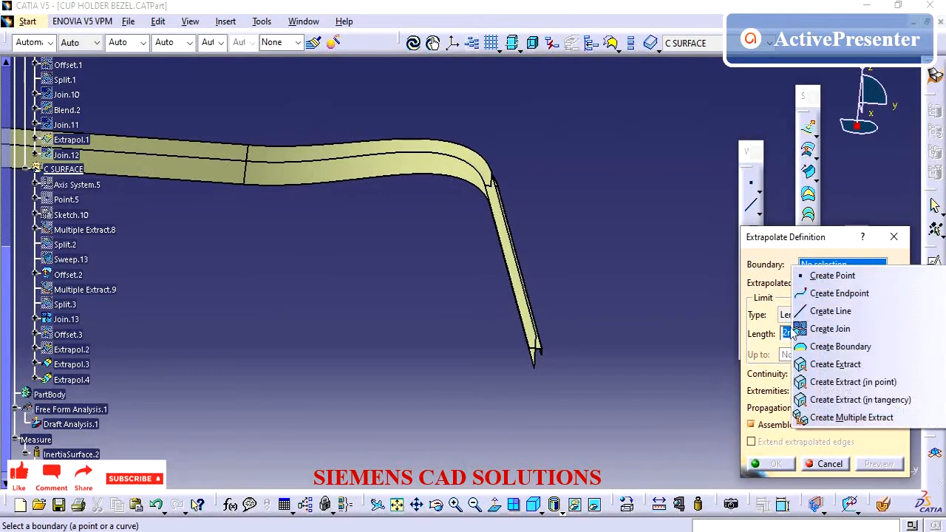
click(842, 417)
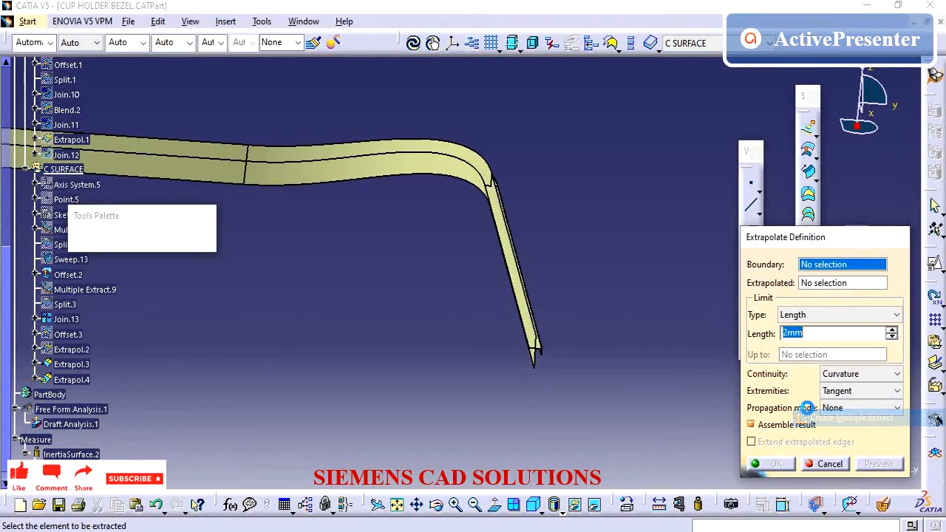
middle_drag(525, 254, 604, 127)
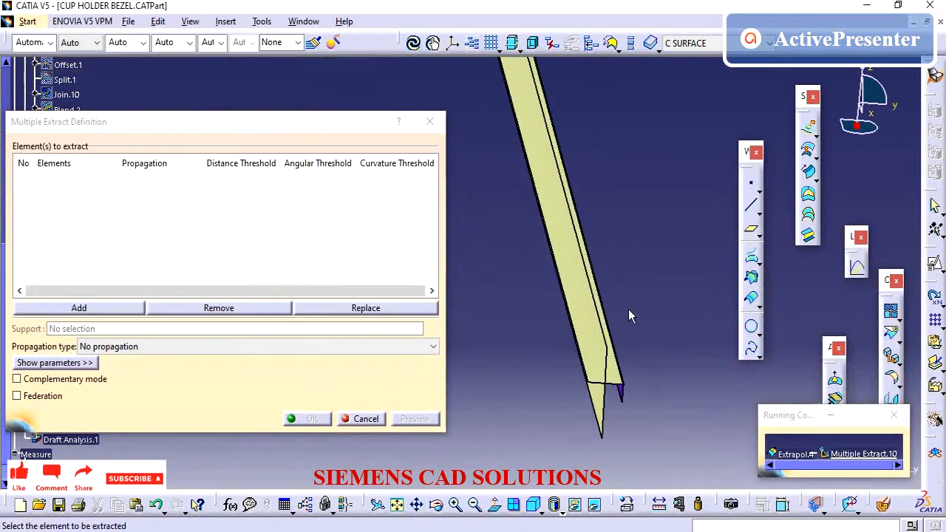
middle_drag(601, 359, 589, 325)
click(572, 225)
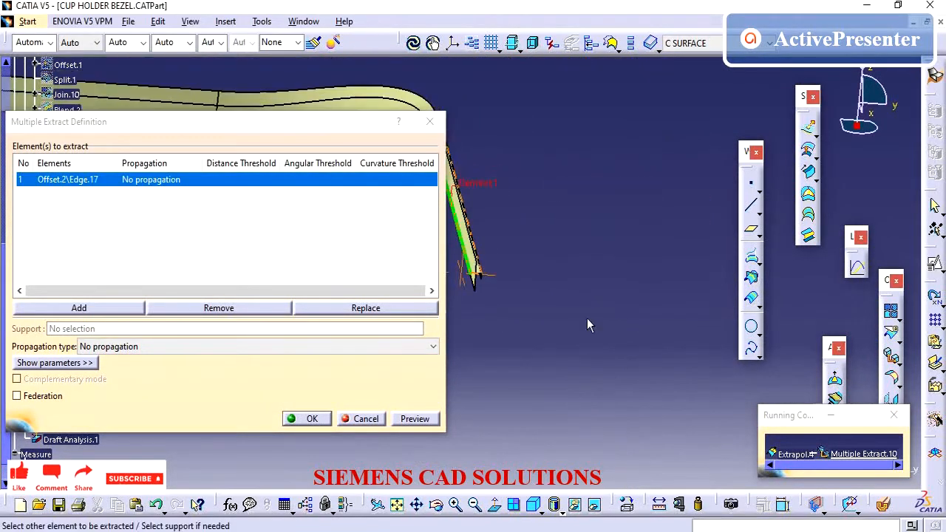
Set the propagation of the extracted Offset.2 edge to tangent continuity.
click(354, 350)
click(280, 384)
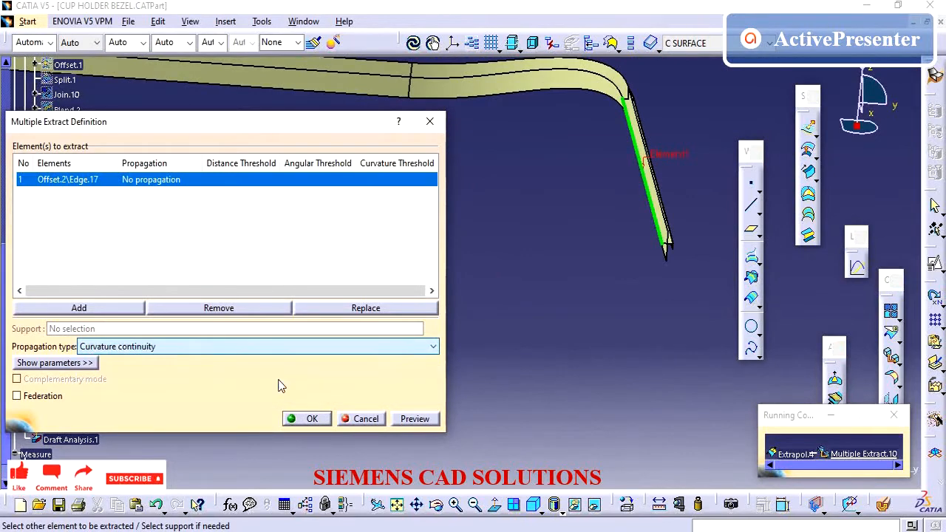
click(355, 346)
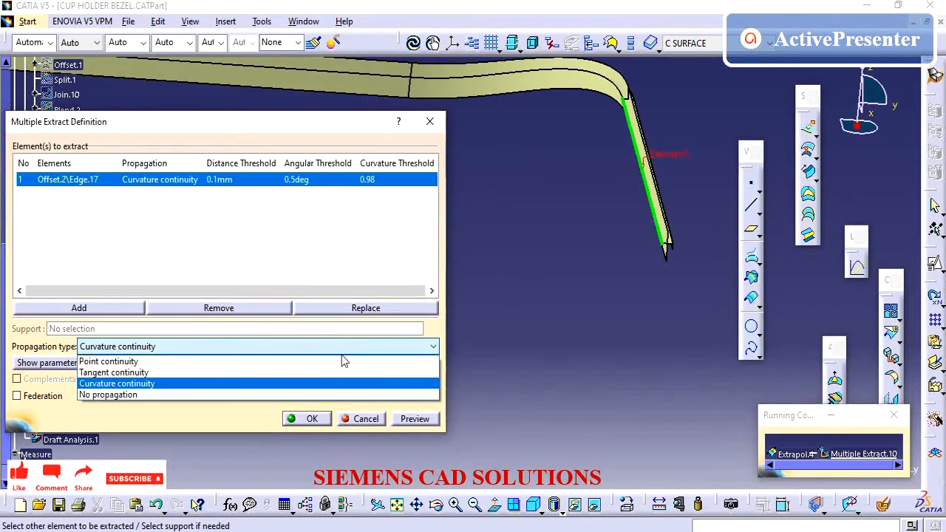
click(273, 374)
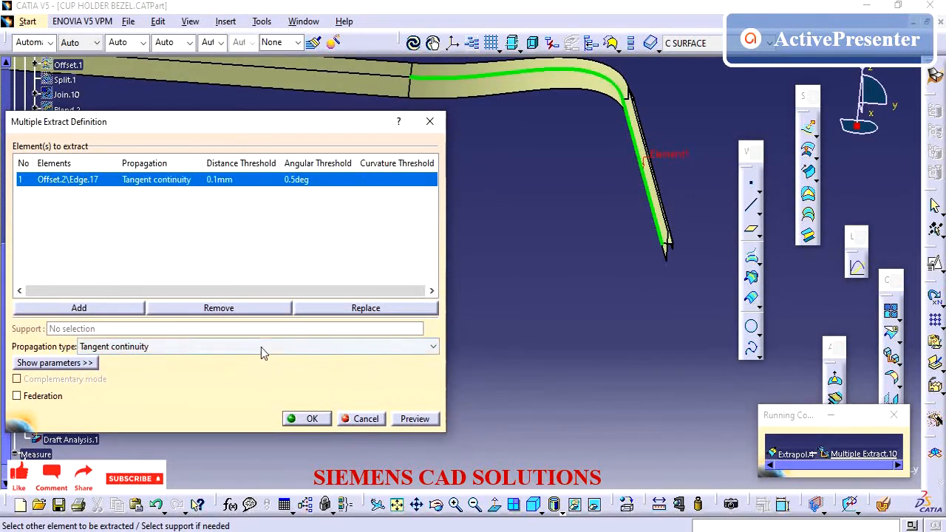
click(258, 347)
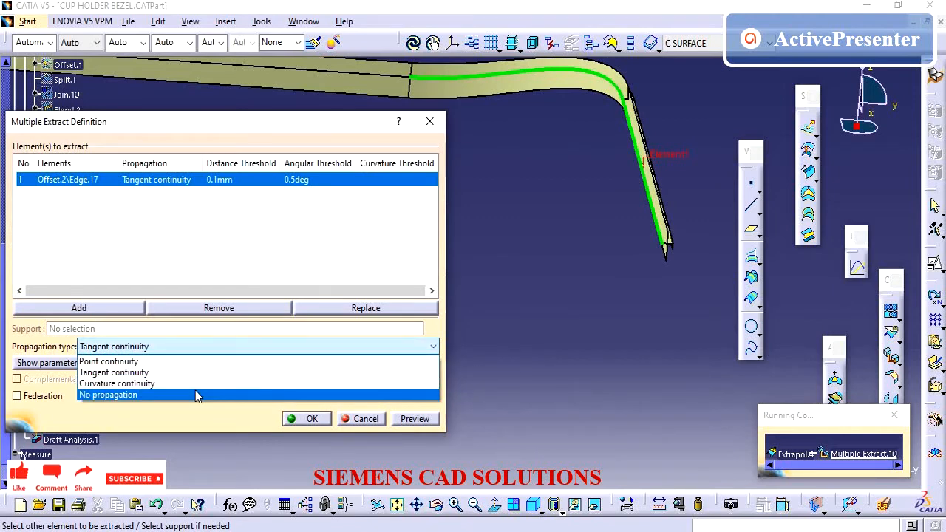
click(274, 229)
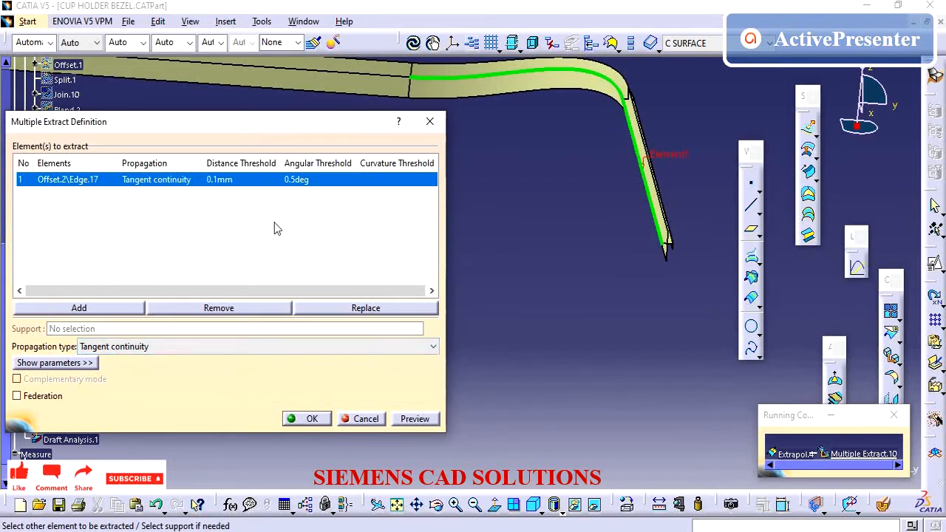
Add the adjoining edge of Offset.2, beyond the end of the first edge chain, to the multiple extract with tangent continuity.
middle_drag(653, 176, 643, 211)
scroll(670, 191, up, 5)
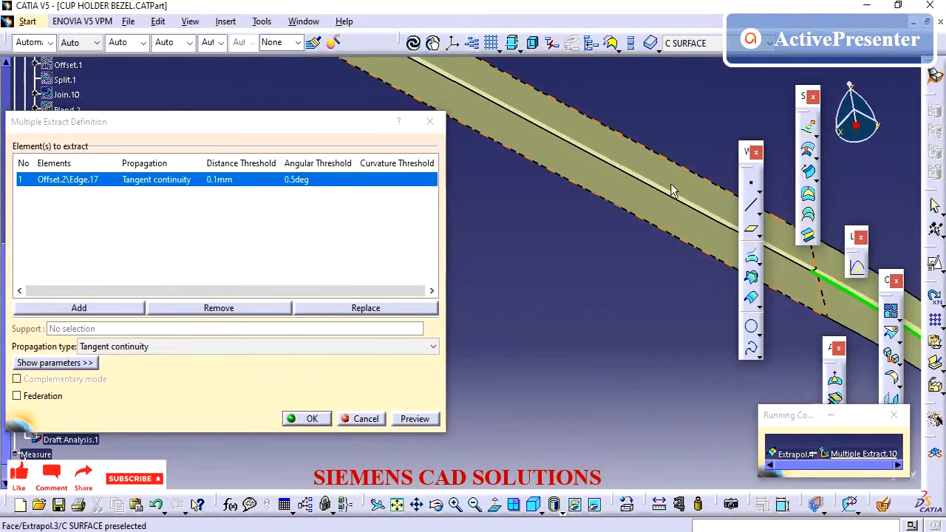
click(678, 193)
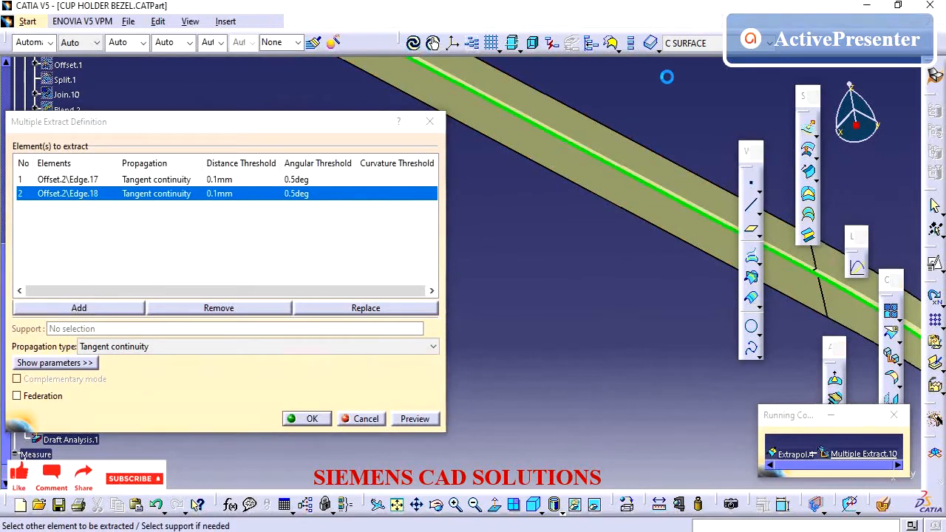
scroll(667, 290, down, 3)
scroll(667, 291, down, 3)
scroll(600, 191, up, 3)
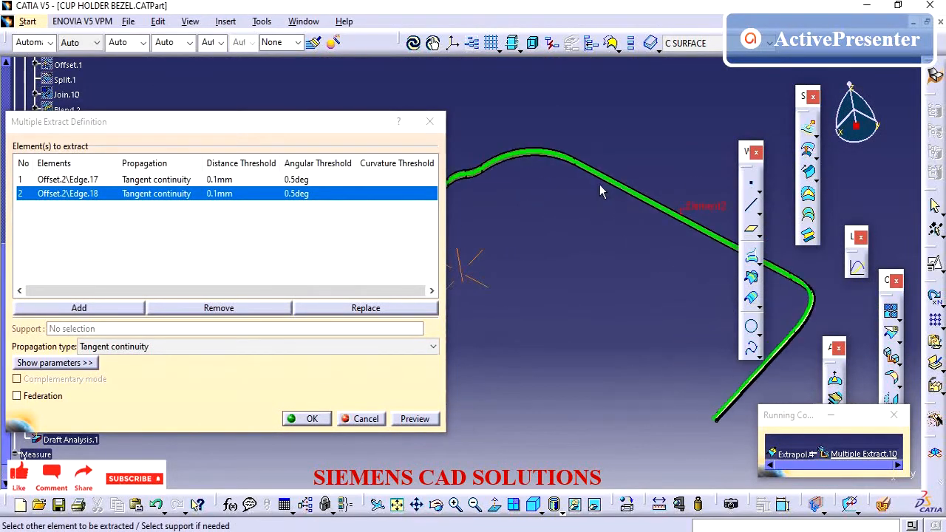
Accept the two-edge multiple extract as the boundary and extrapolate Offset.2 by 1 mm.
middle_drag(698, 187, 410, 167)
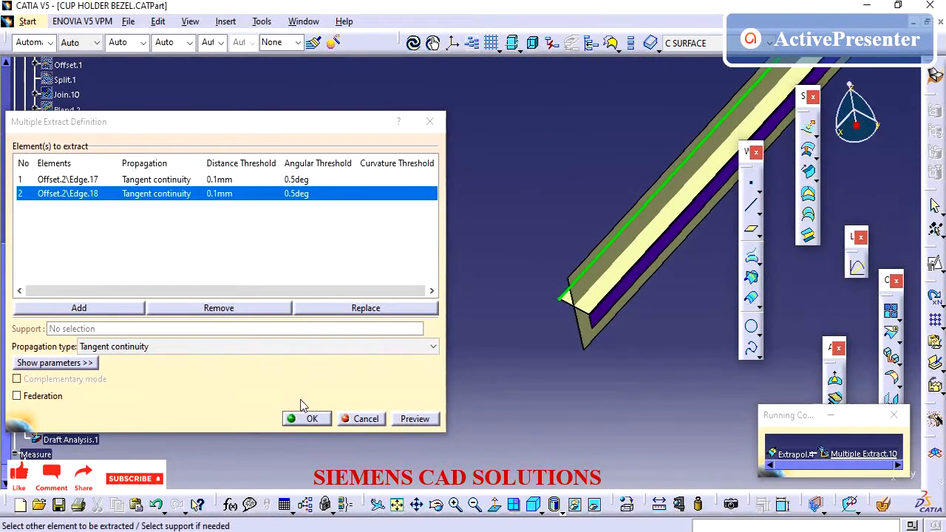
click(307, 419)
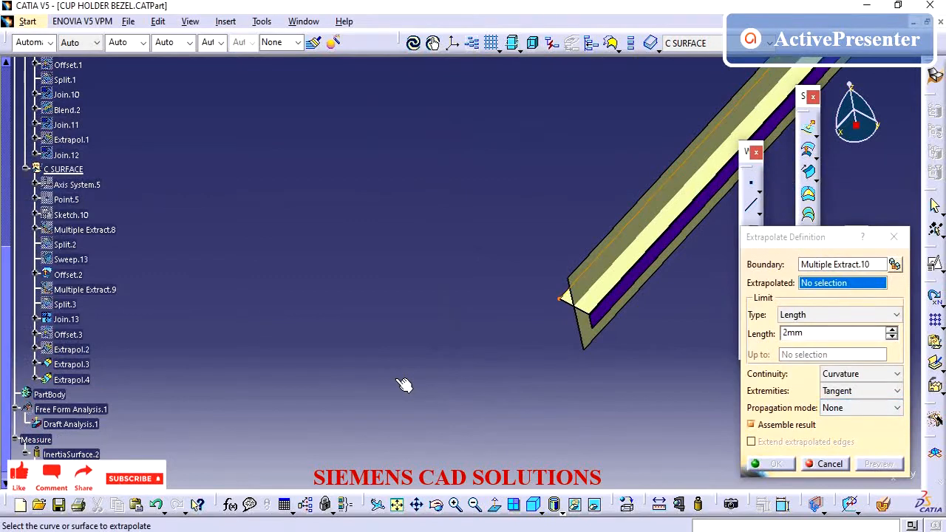
middle_drag(522, 337, 500, 251)
click(394, 281)
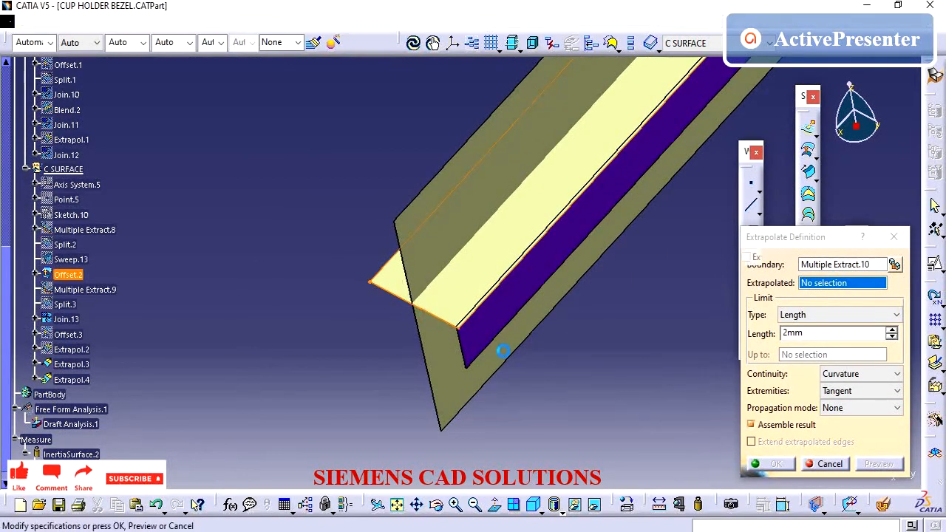
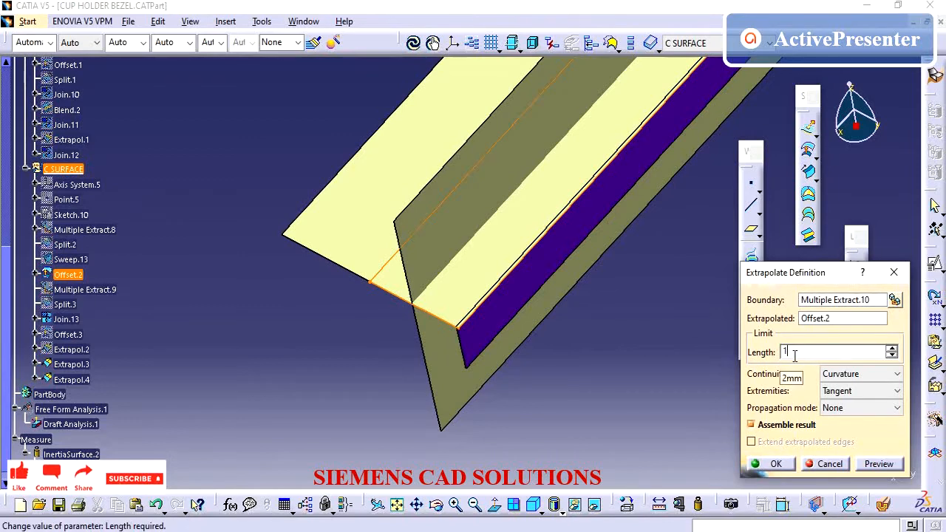
key(Escape)
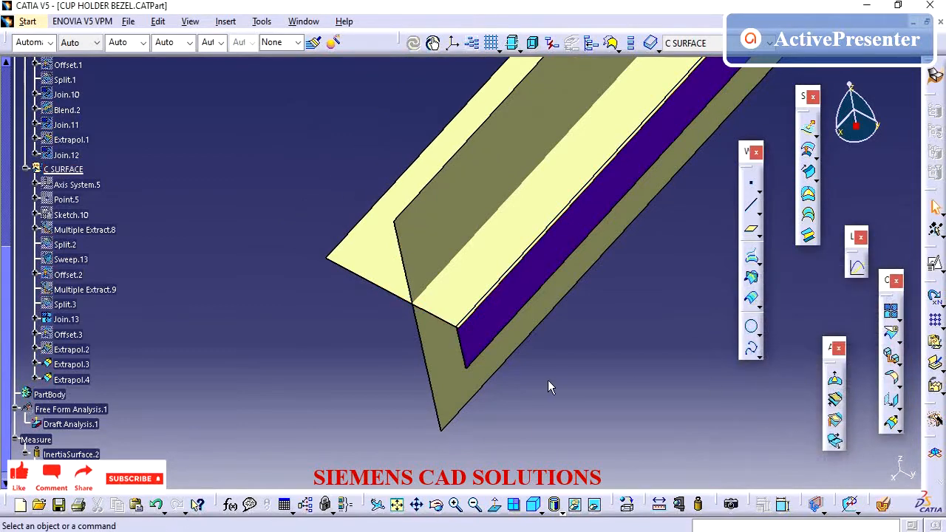
Start another extrapolation with a new boundary curve on Extrapol.4, first limited at the corner vertex nearest the purple side surface.
middle_drag(548, 381, 511, 376)
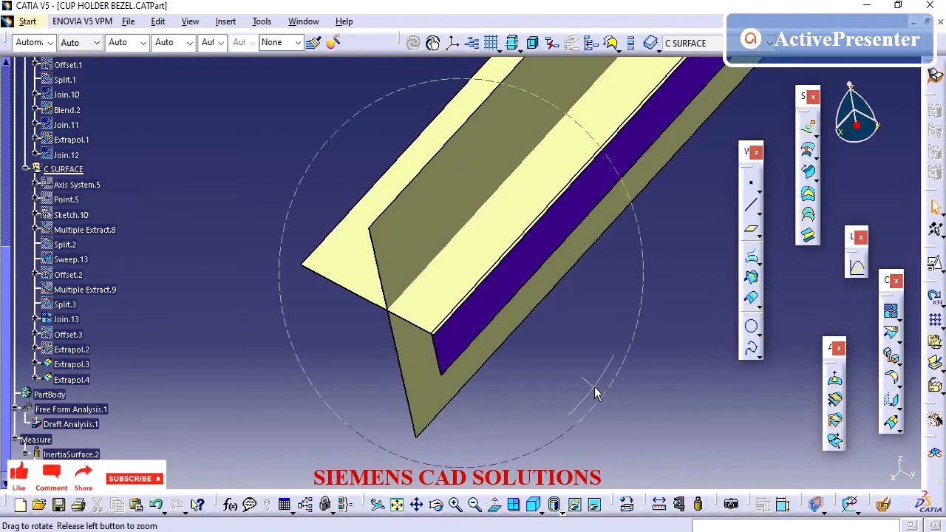
middle_drag(595, 393, 724, 373)
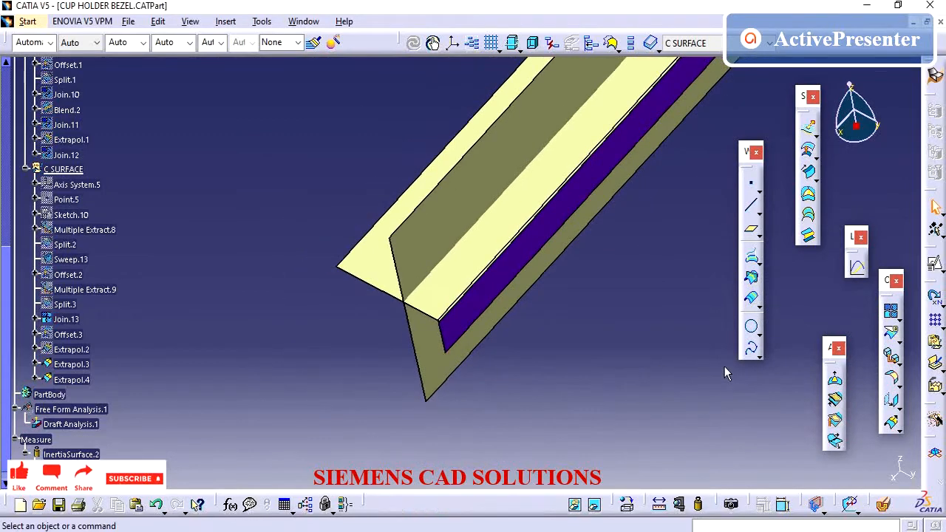
click(891, 424)
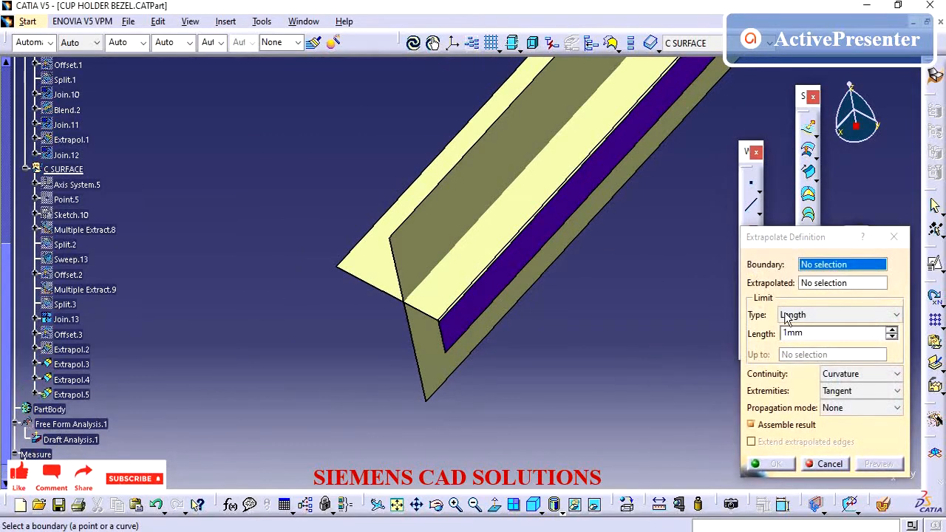
right_click(837, 267)
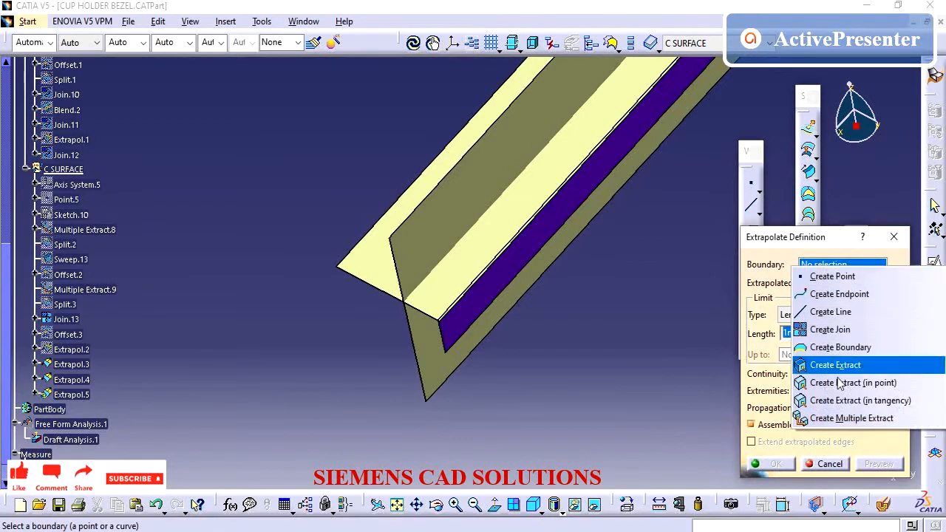
click(840, 346)
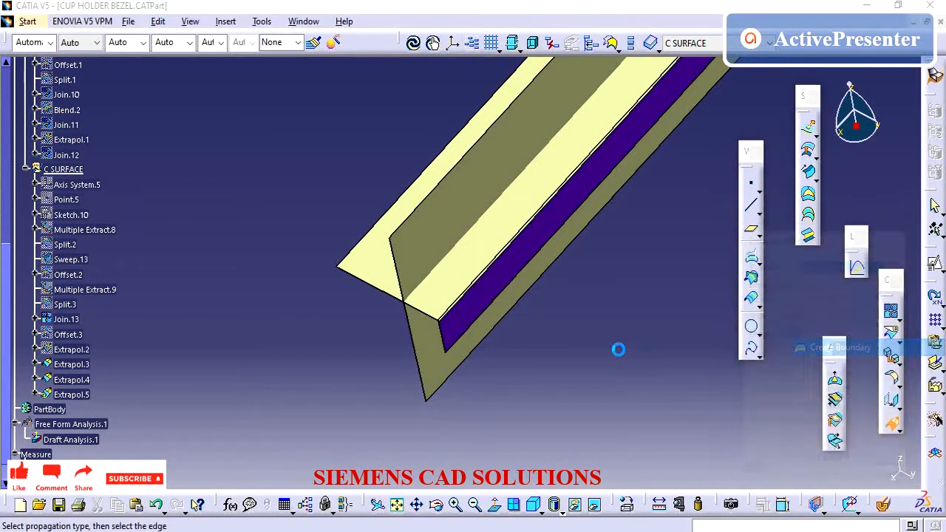
click(441, 303)
ctrl+middle_drag(488, 312, 465, 359)
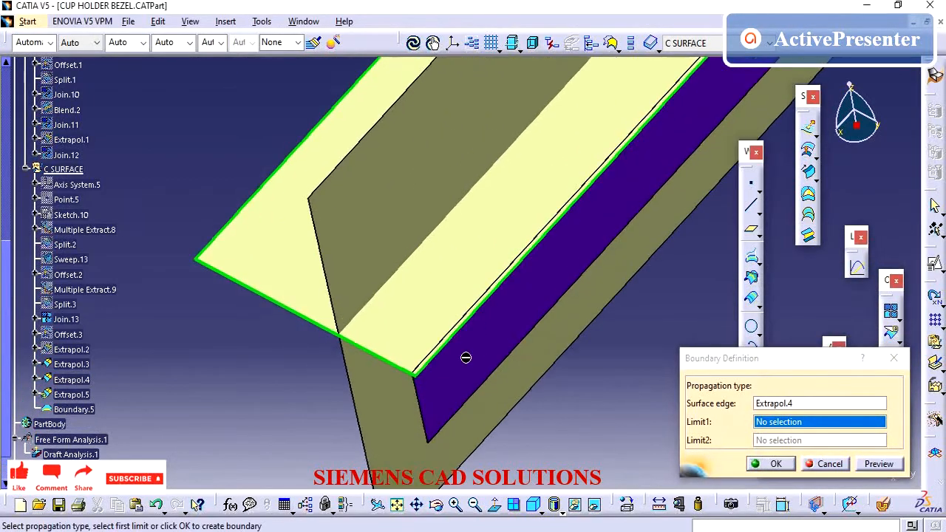
click(418, 379)
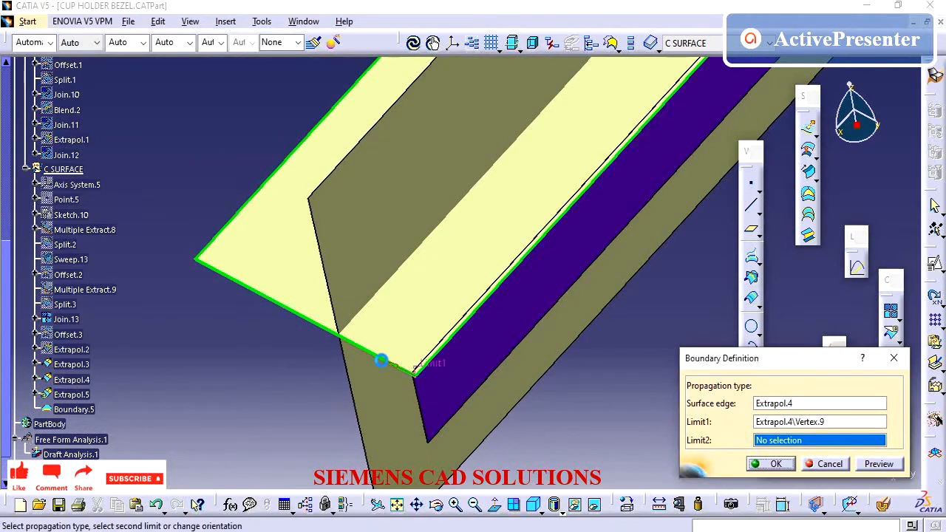
Limit the boundary at the matching corner vertex on the opposite end of Extrapol.4 and accept it.
ctrl+middle_drag(319, 286, 403, 402)
middle_drag(394, 410, 454, 288)
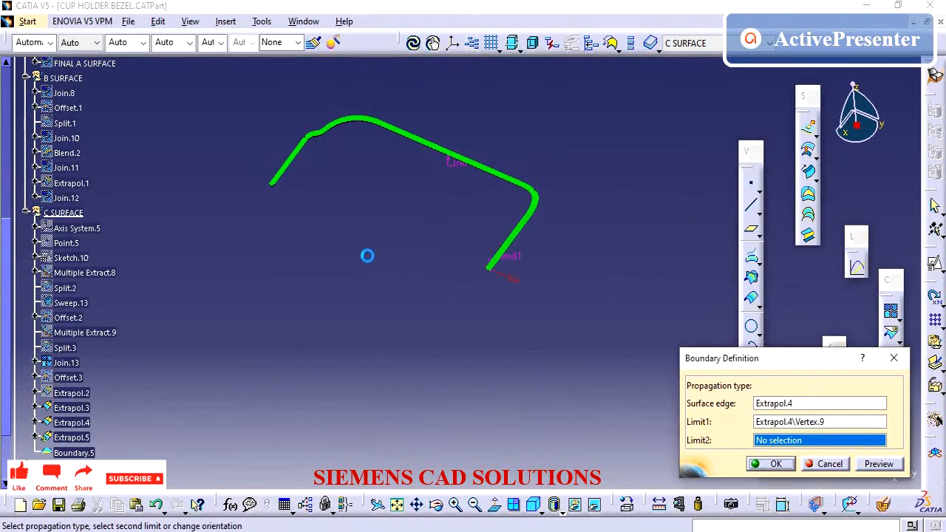
middle_drag(367, 255, 485, 175)
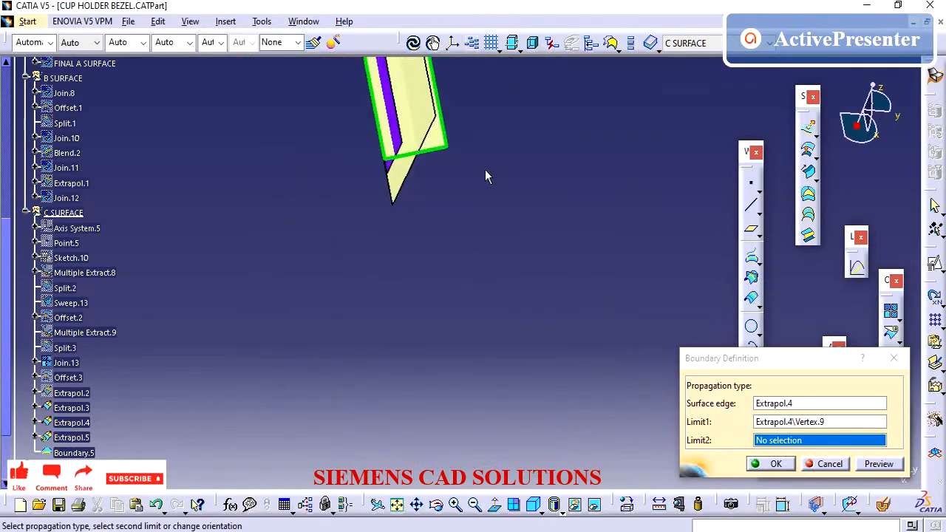
click(385, 157)
middle_drag(385, 156, 517, 405)
click(772, 463)
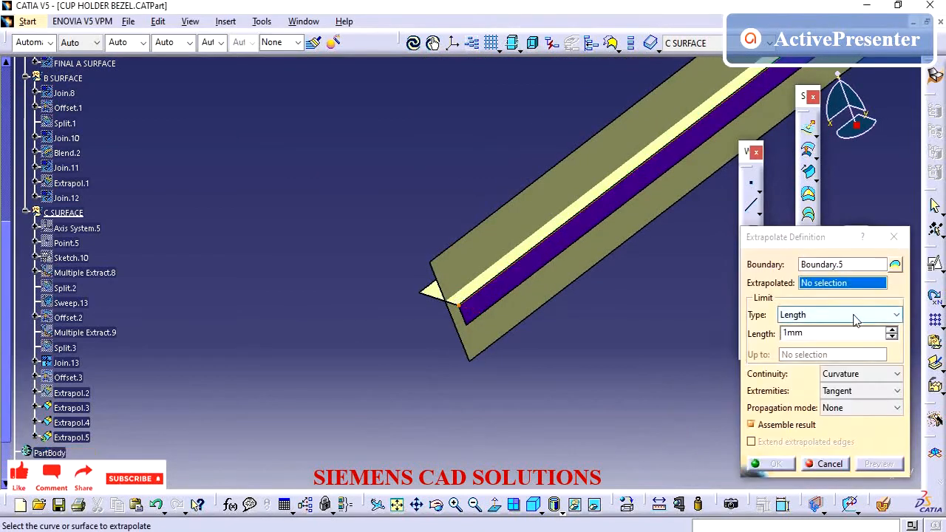
Extrapolate Extrapol.4 along the limited boundary with a length of -0.5 mm.
middle_drag(519, 340, 500, 317)
click(505, 316)
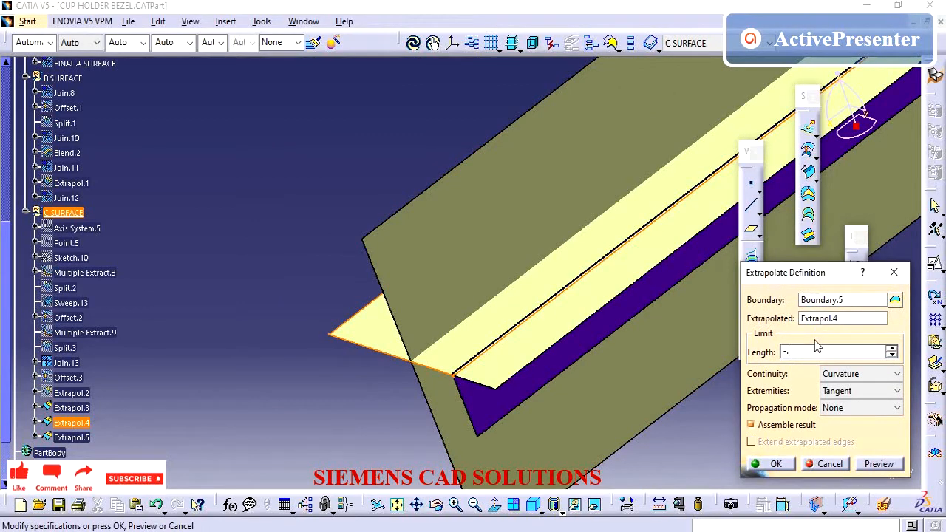
click(868, 318)
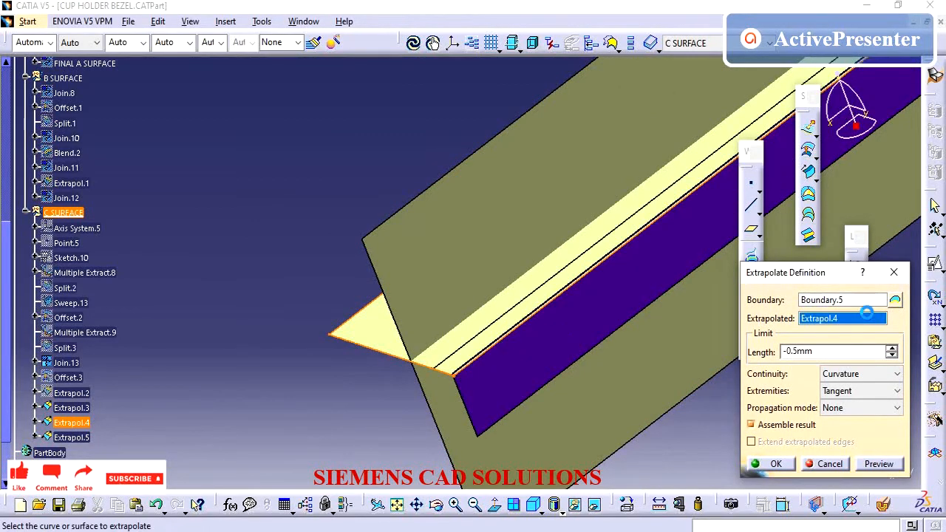
click(788, 463)
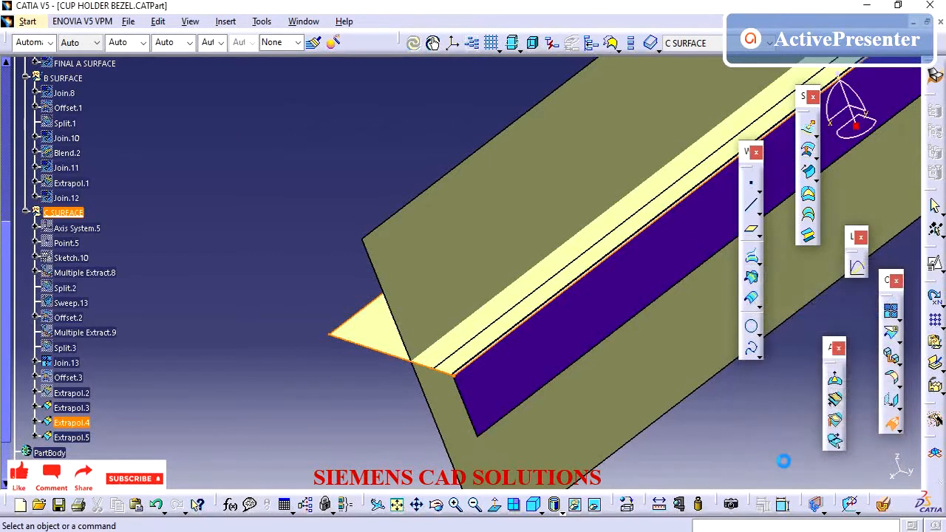
middle_drag(713, 429, 442, 221)
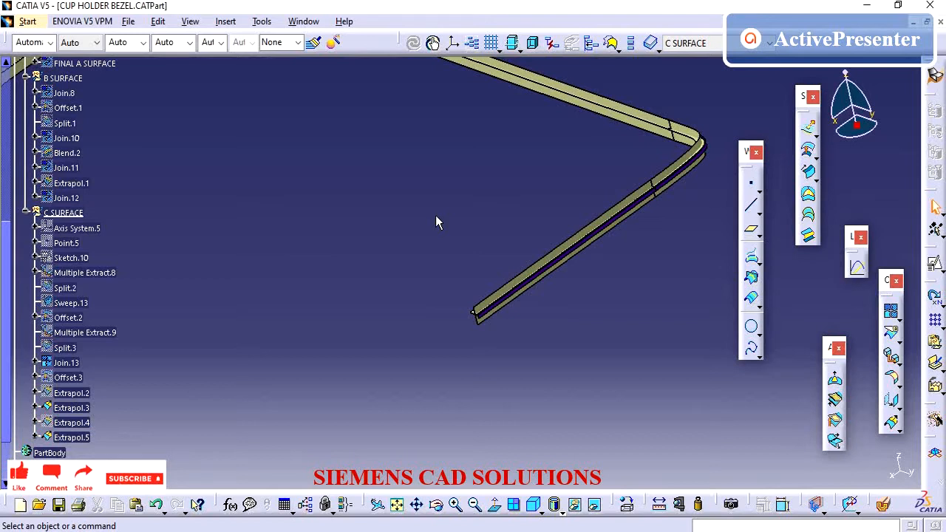
mouse_move(543, 222)
middle_down()
mouse_move(543, 242)
mouse_move(489, 236)
mouse_move(540, 89)
mouse_move(602, 205)
mouse_move(449, 211)
mouse_move(468, 150)
mouse_move(464, 129)
middle_up()
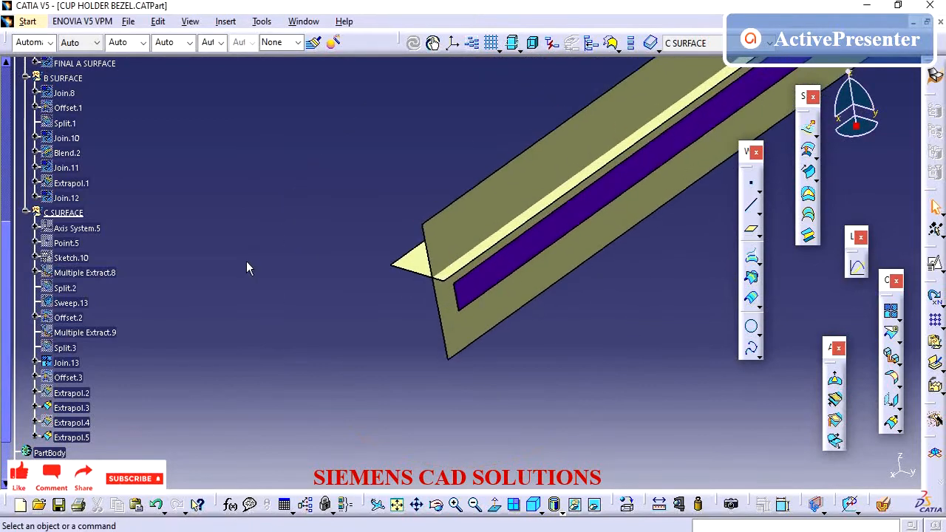
Show the hidden Sweep.13 surface alongside the extrapolated surfaces.
scroll(246, 261, down, 3)
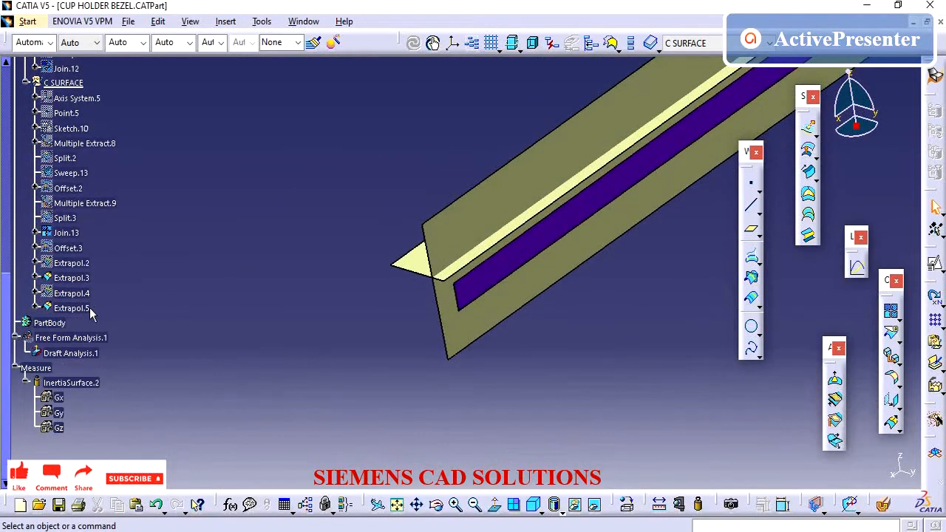
click(74, 279)
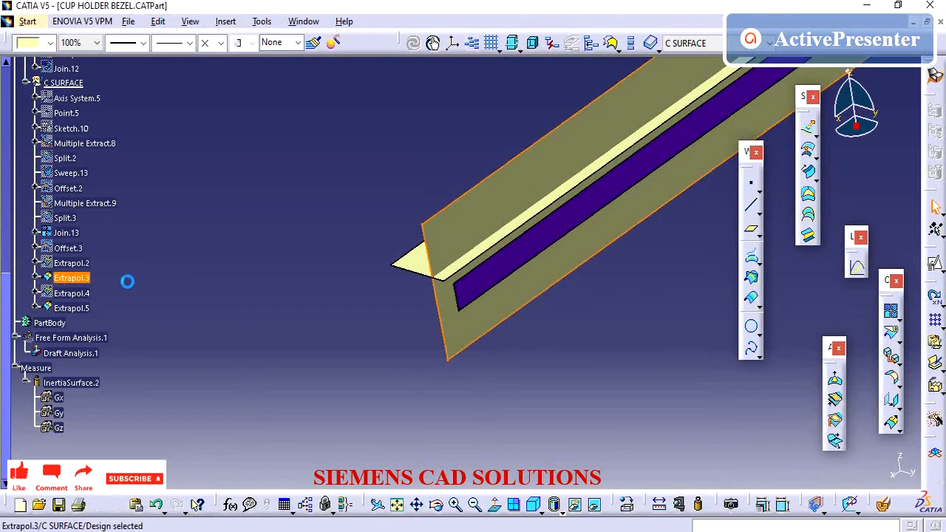
click(171, 277)
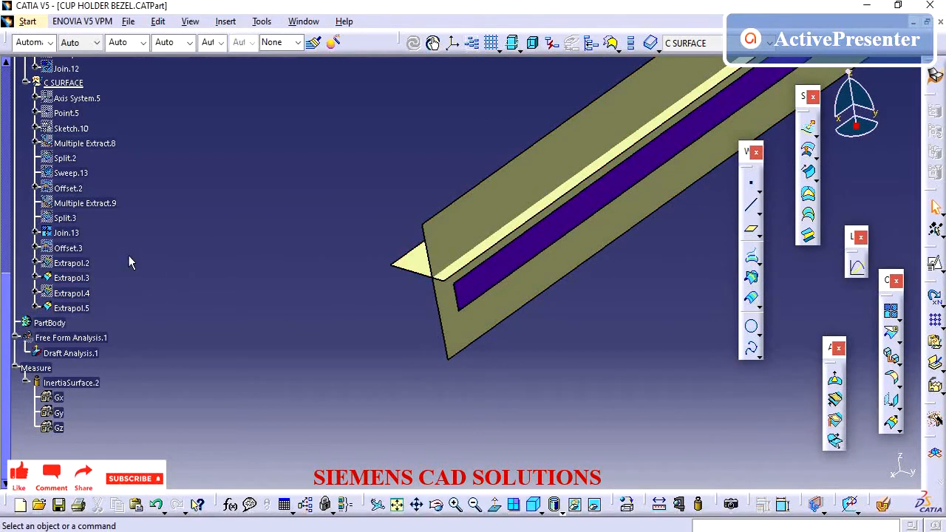
right_click(74, 173)
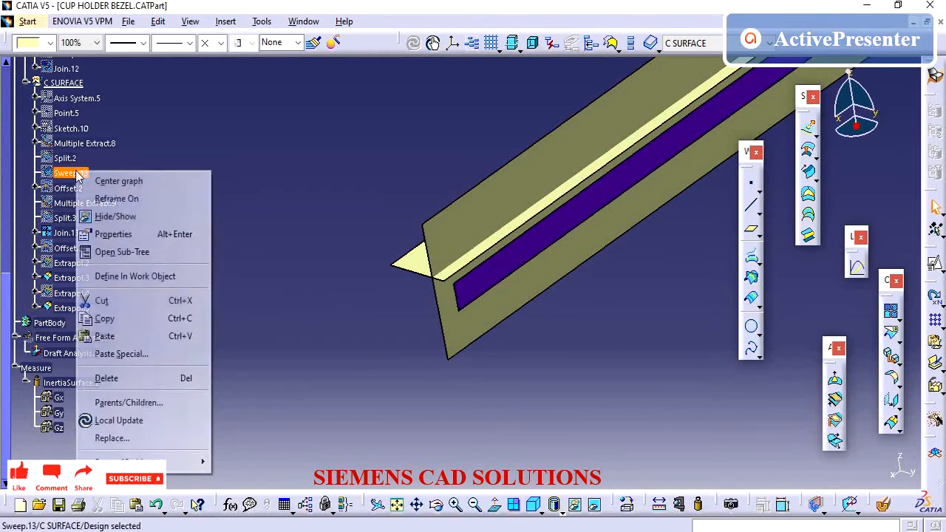
click(122, 215)
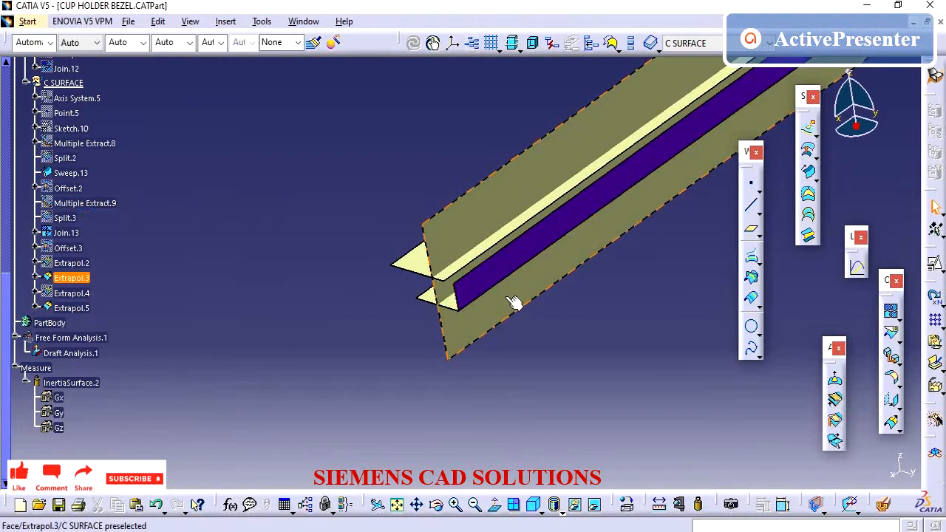
click(487, 273)
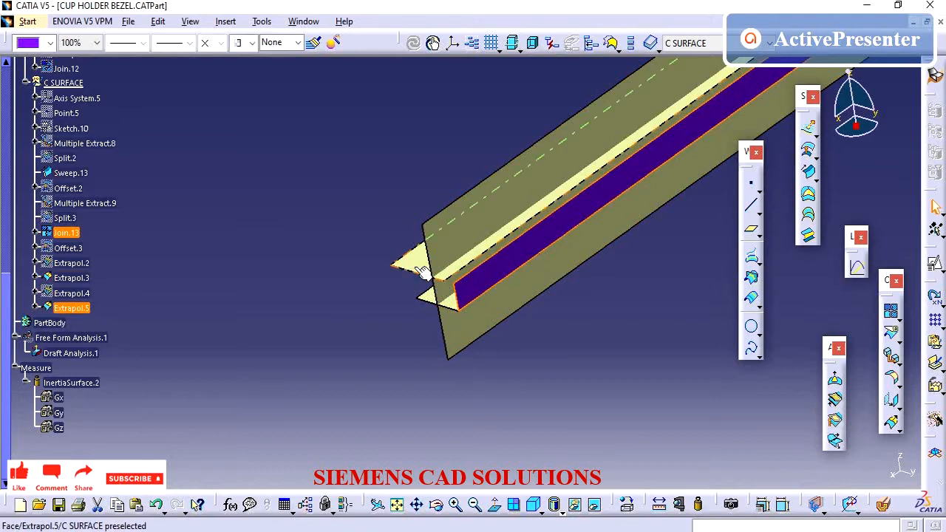
middle_drag(442, 292, 576, 239)
click(503, 239)
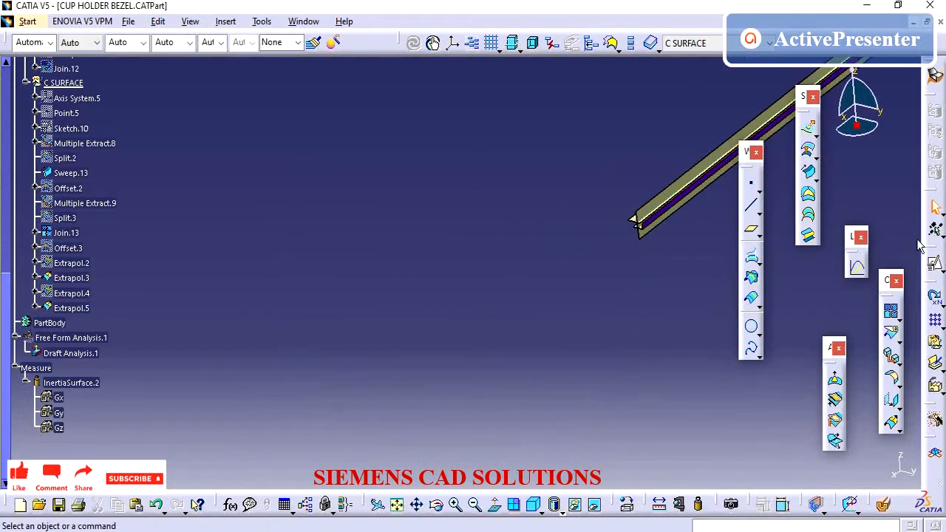
Create a join containing only Sweep.13, with a 0.001 mm merging distance.
click(890, 311)
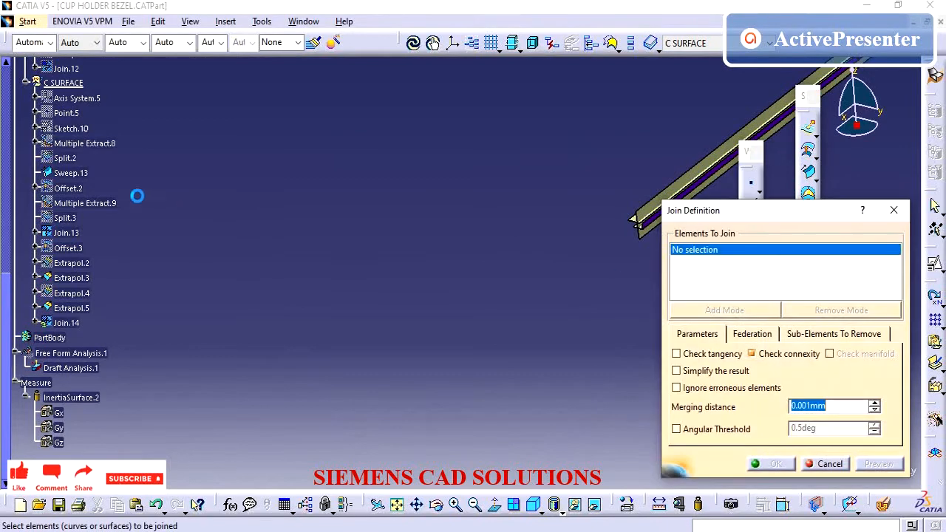
click(70, 172)
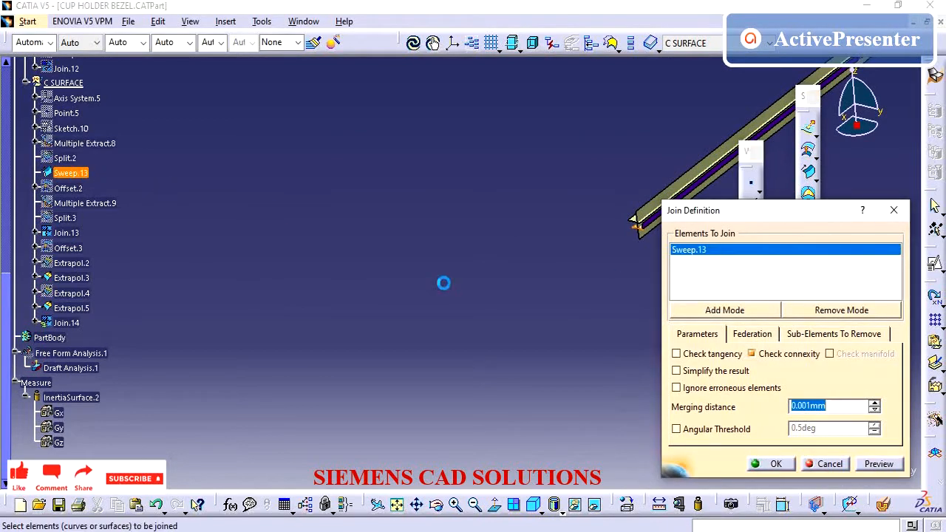
click(773, 464)
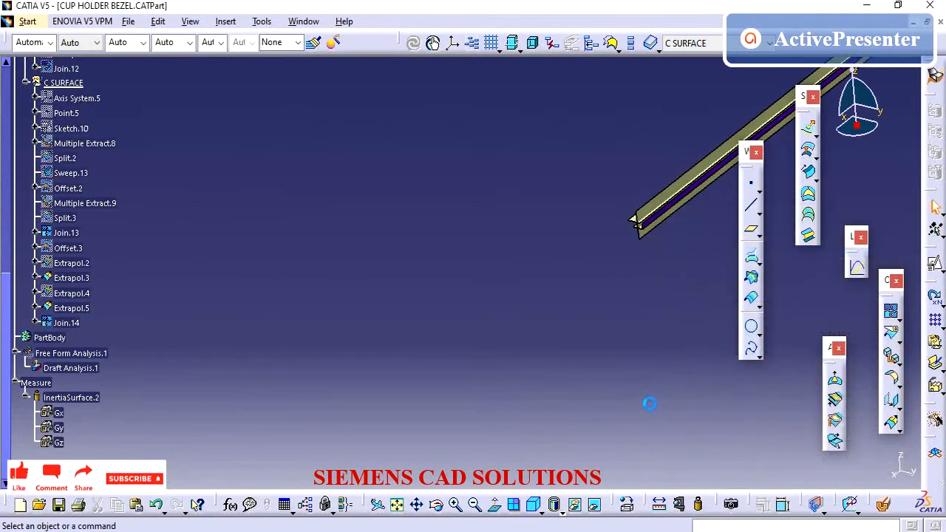
Create a join containing only Extrapol.3, with a 0.001 mm merging distance.
click(891, 310)
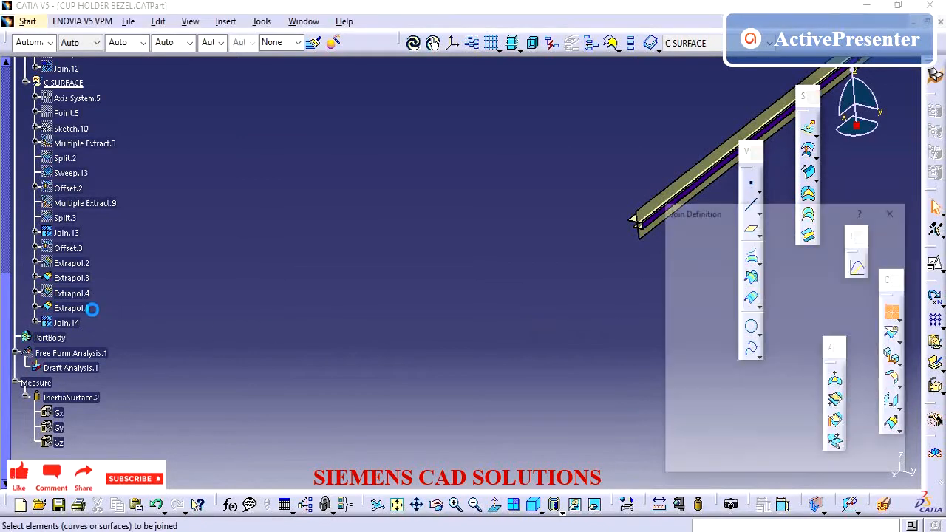
click(71, 278)
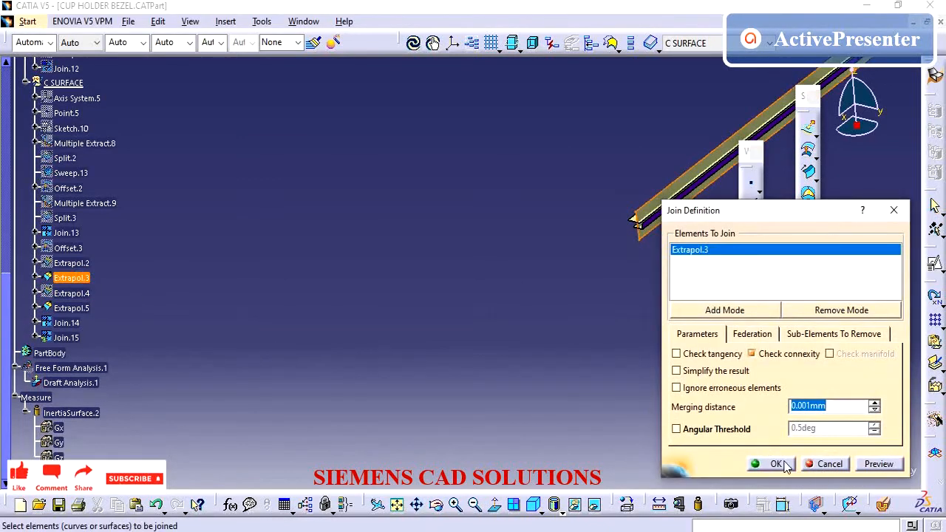
click(775, 464)
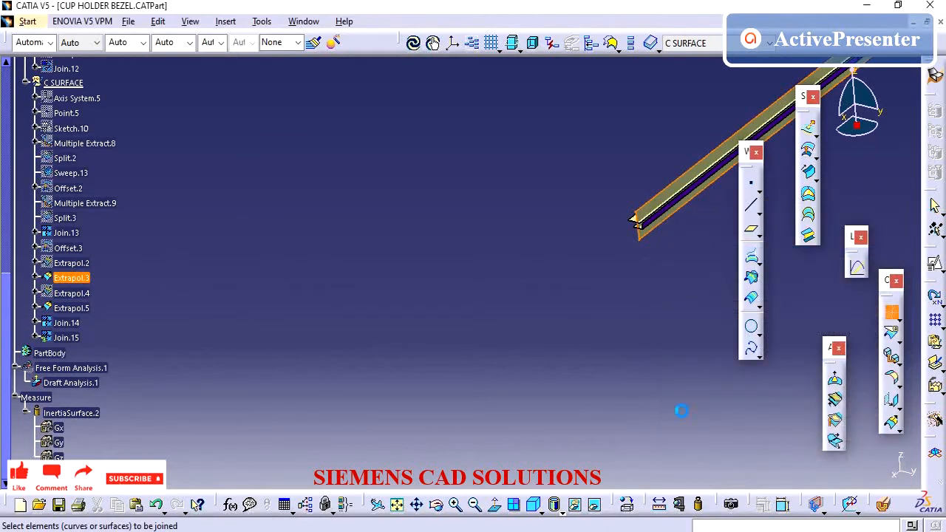
Create a join containing only Extrapol.5, with a 0.001 mm merging distance.
click(892, 314)
click(71, 307)
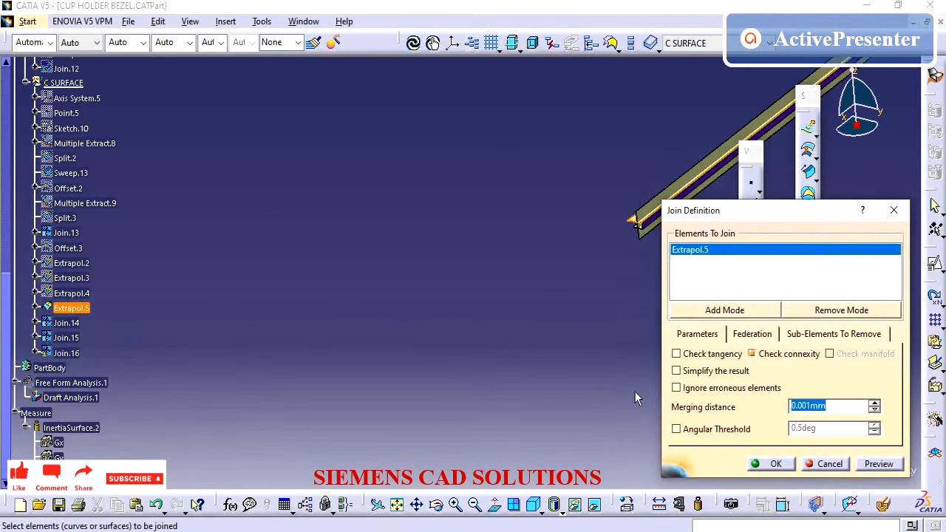
click(776, 464)
middle_drag(602, 348, 581, 338)
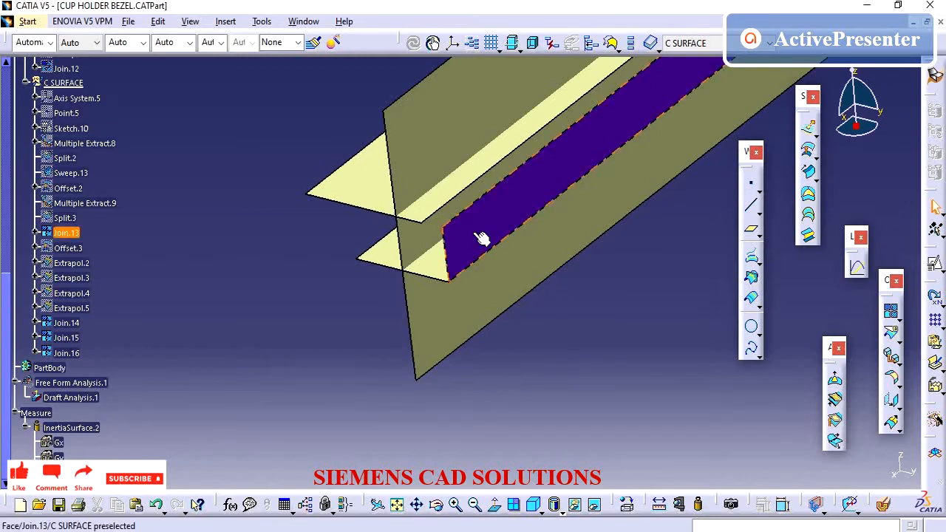
Hide Join.13 and trim Join.14, Join.15 and Join.16 together in Standard mode.
right_click(67, 232)
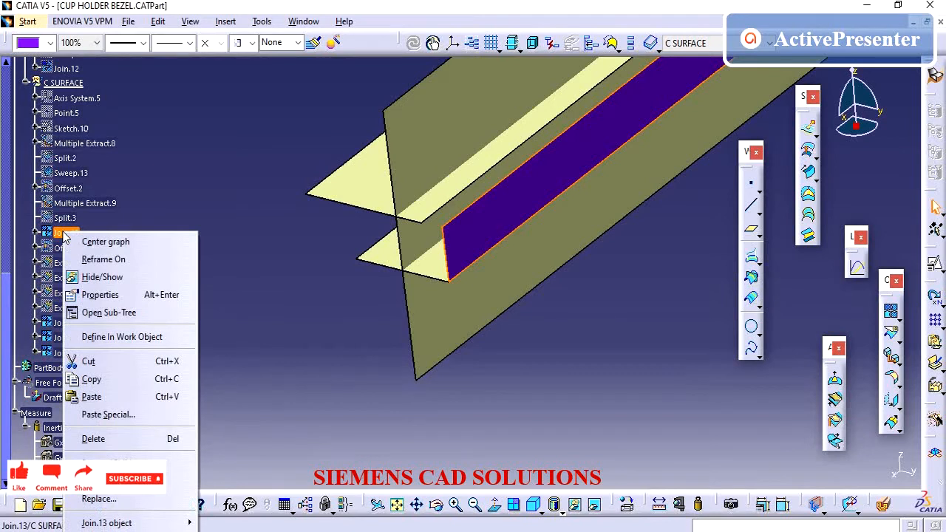
click(100, 277)
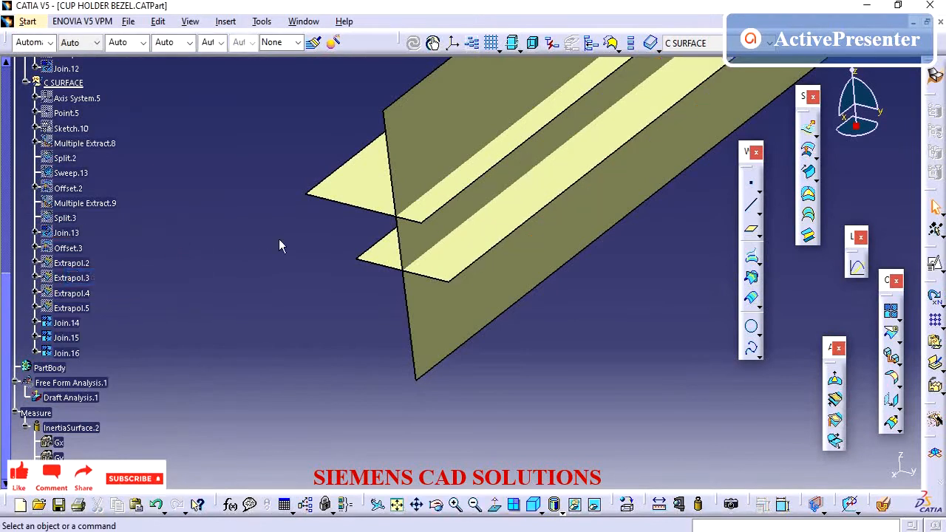
click(892, 336)
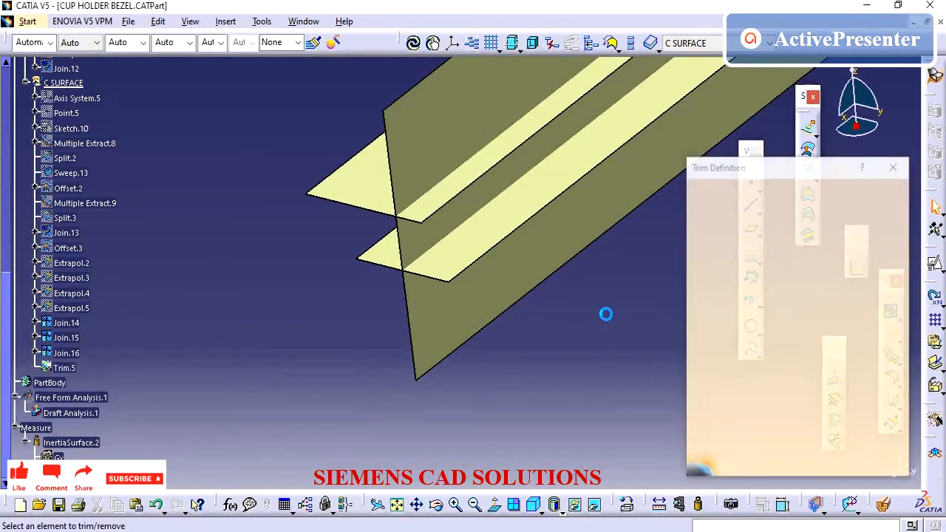
click(445, 272)
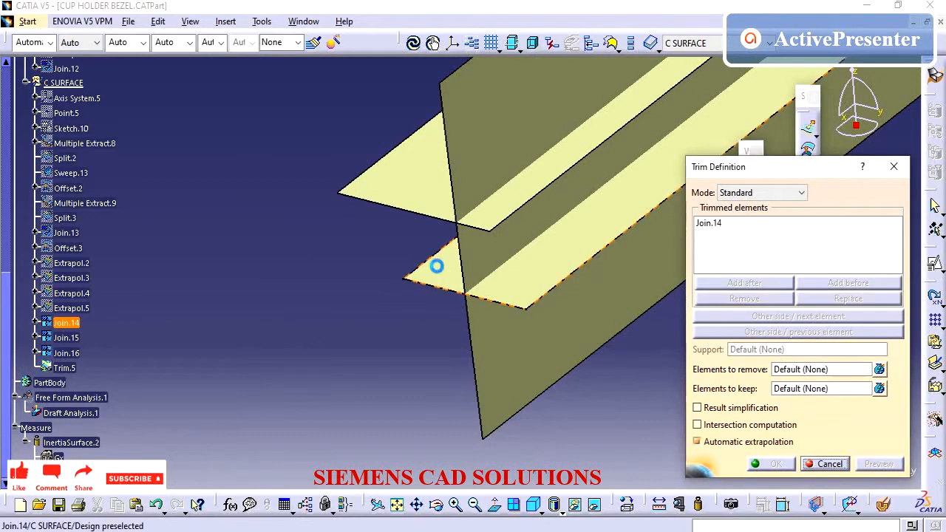
click(478, 240)
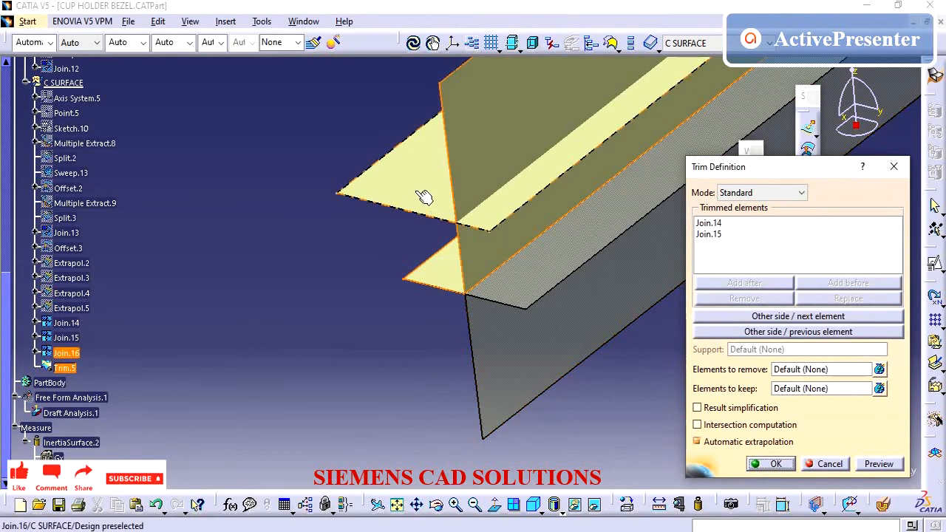
click(433, 215)
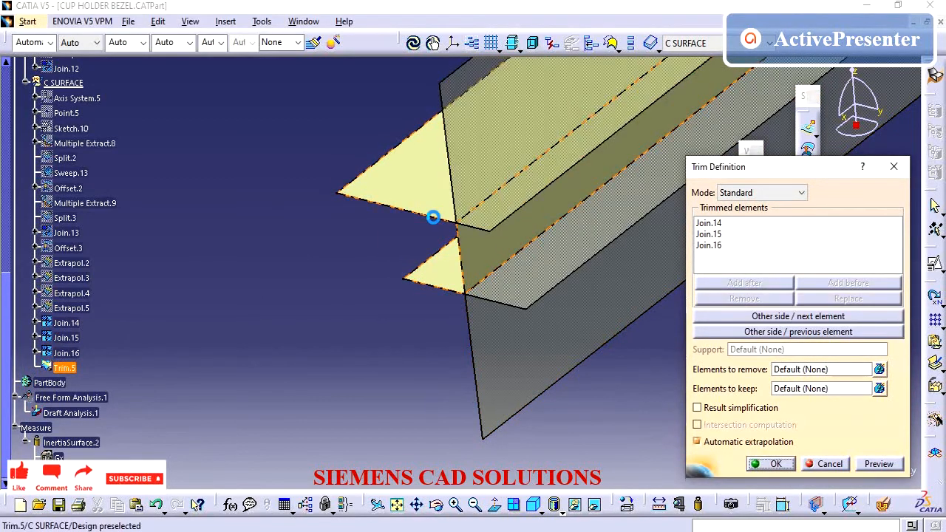
click(769, 464)
Show the hidden Join.12 of the B SURFACE set alongside the trimmed surface.
middle_drag(461, 385, 494, 247)
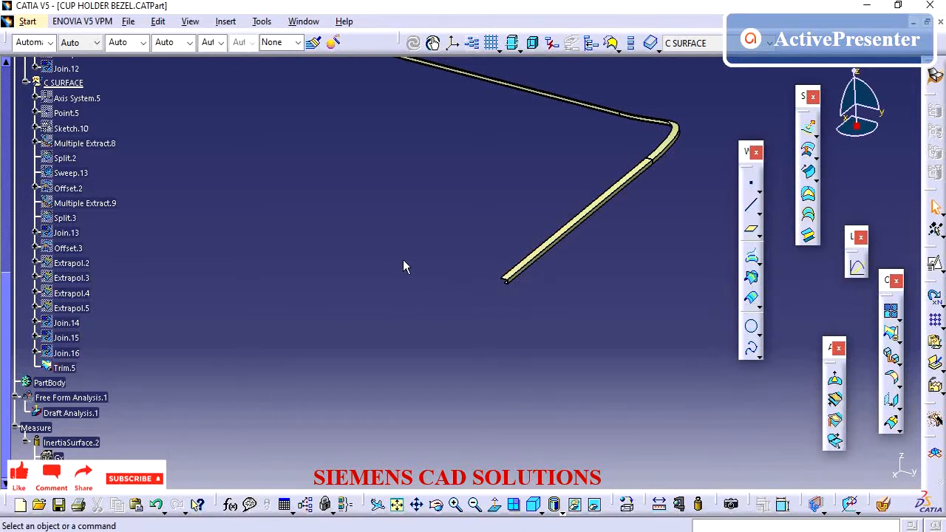
middle_drag(521, 245, 460, 264)
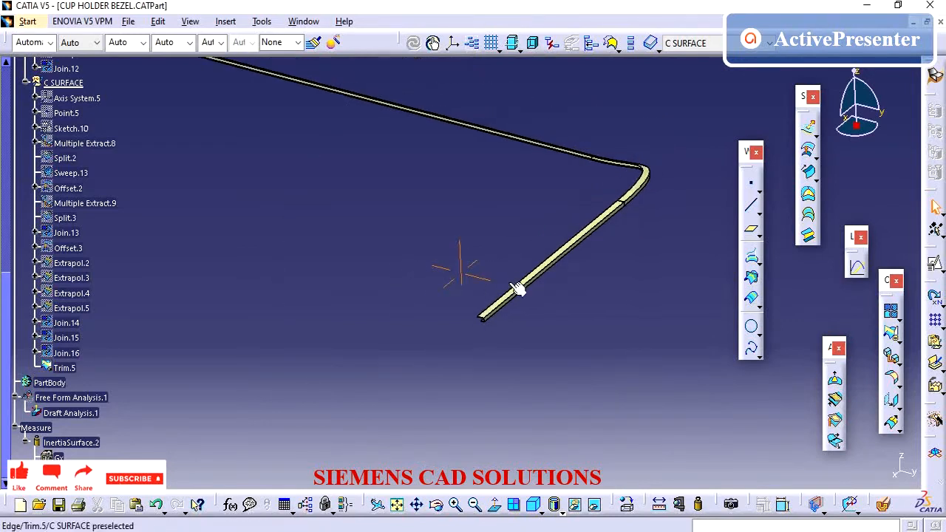
scroll(71, 286, up, 2)
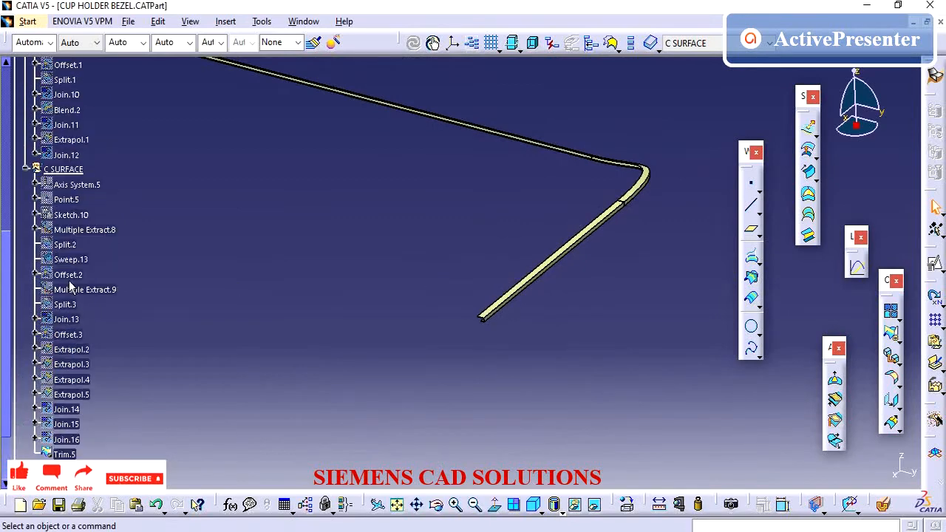
right_click(72, 156)
click(127, 203)
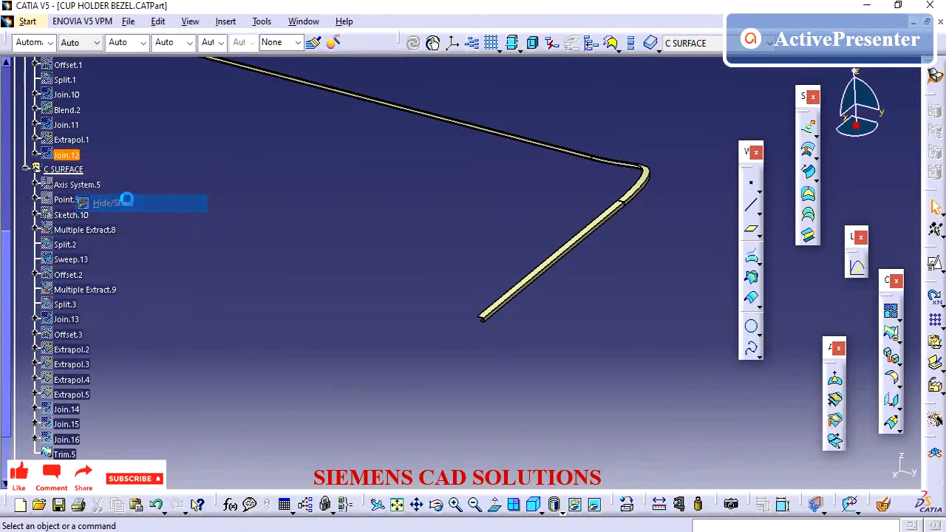
middle_drag(532, 256, 566, 259)
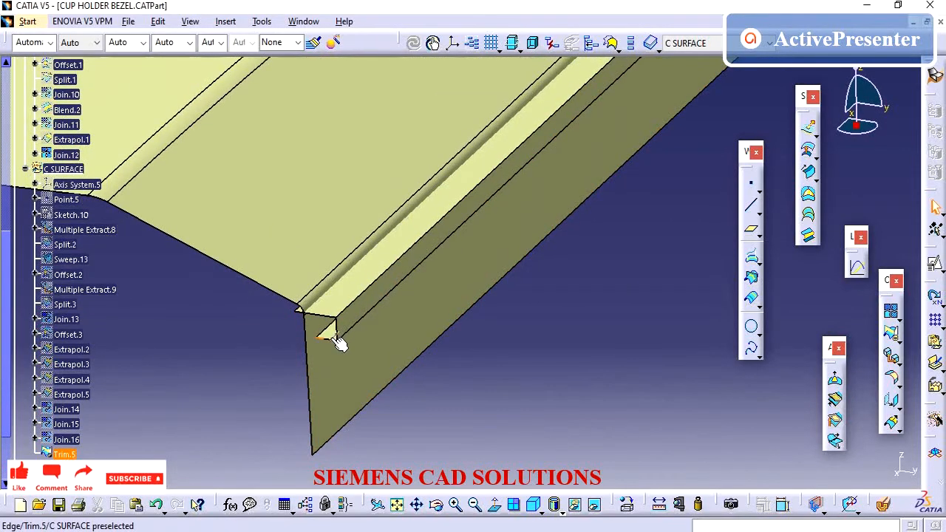
Edit Trim.5 to keep the outward side of Join.14 and the inward side of Join.16, forming a stepped flange.
double_click(66, 453)
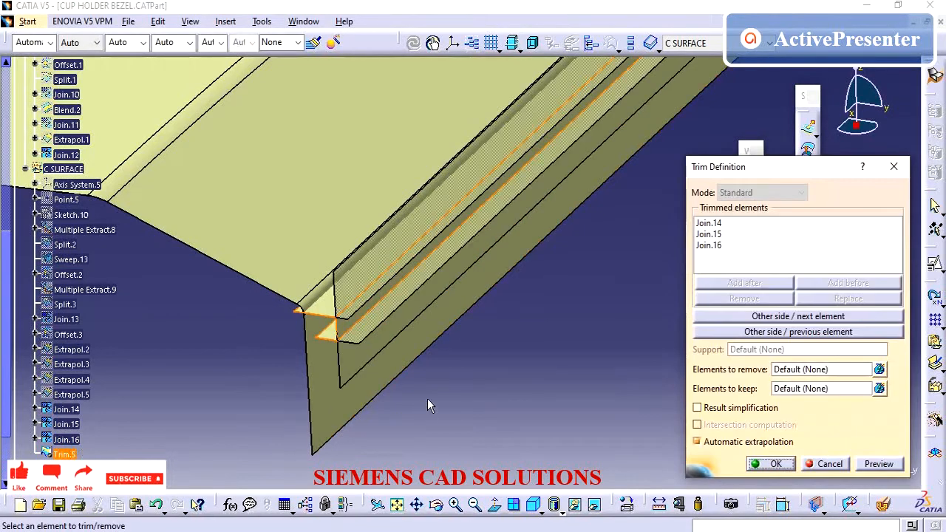
click(730, 223)
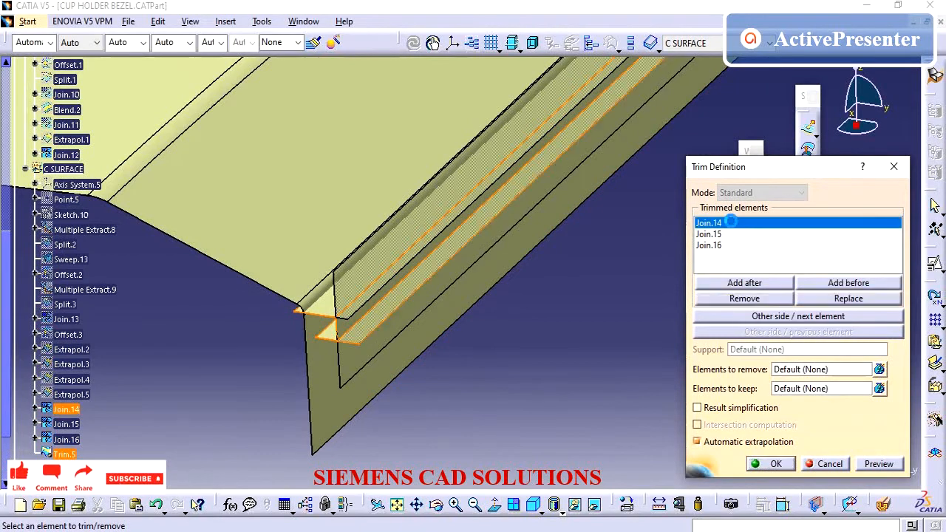
click(359, 342)
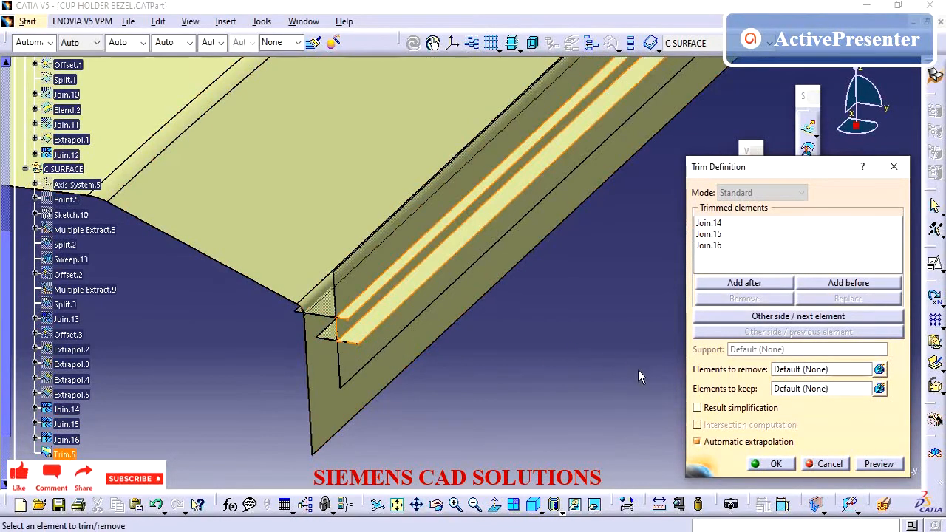
click(733, 244)
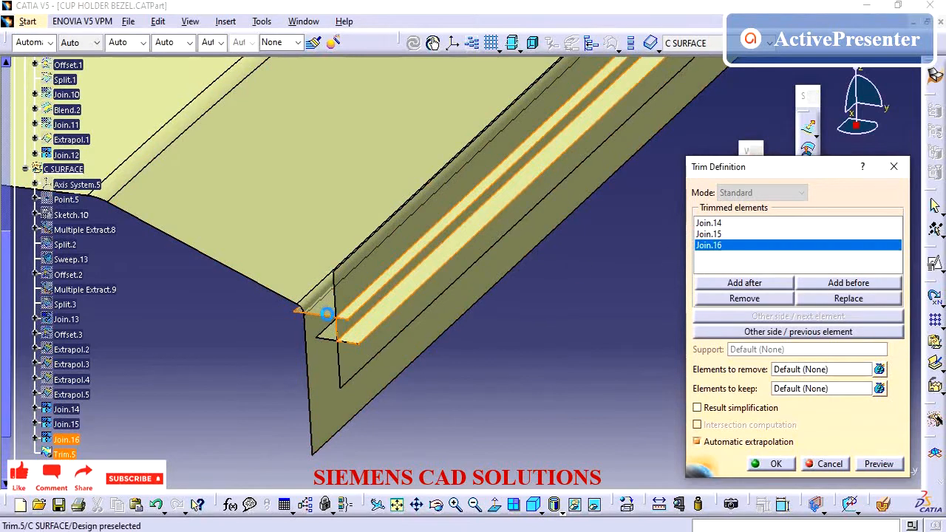
click(334, 316)
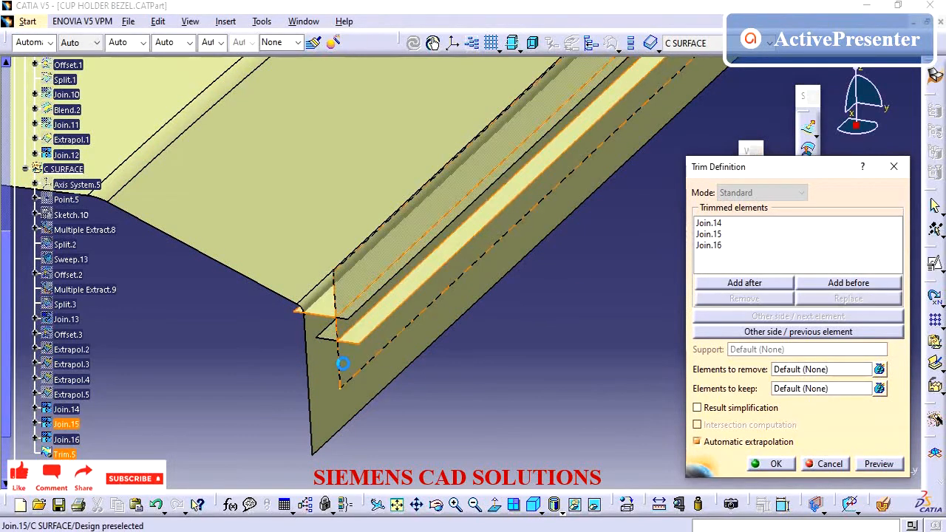
click(772, 464)
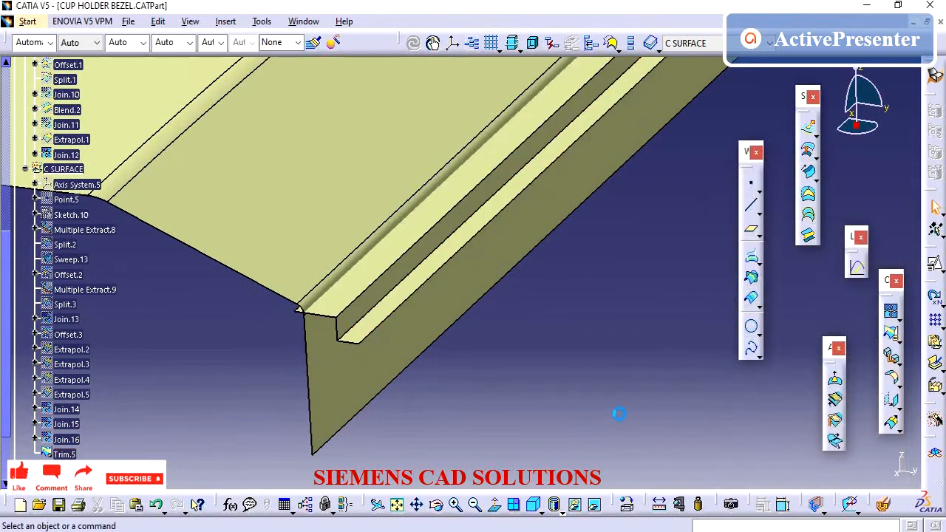
Create a join containing only Trim.5, with a 0.001 mm merging distance.
middle_drag(582, 372, 288, 345)
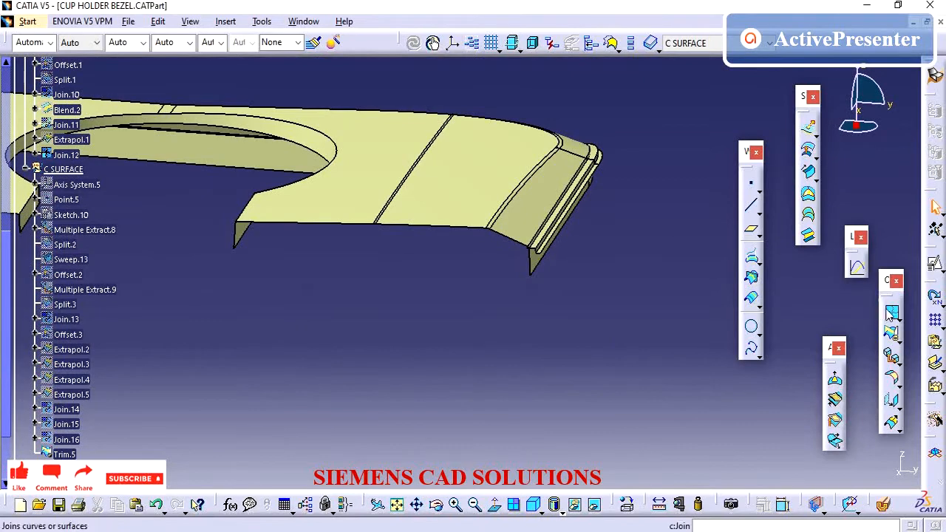
click(891, 311)
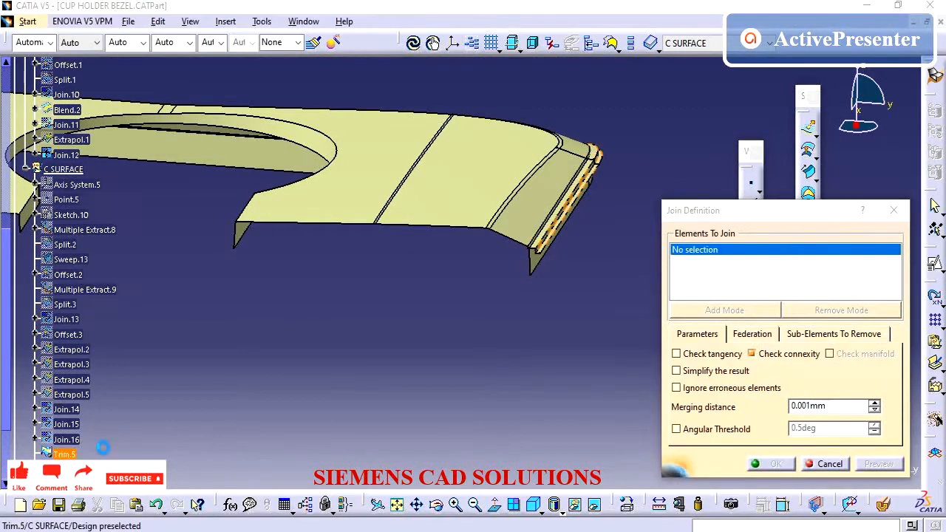
click(65, 453)
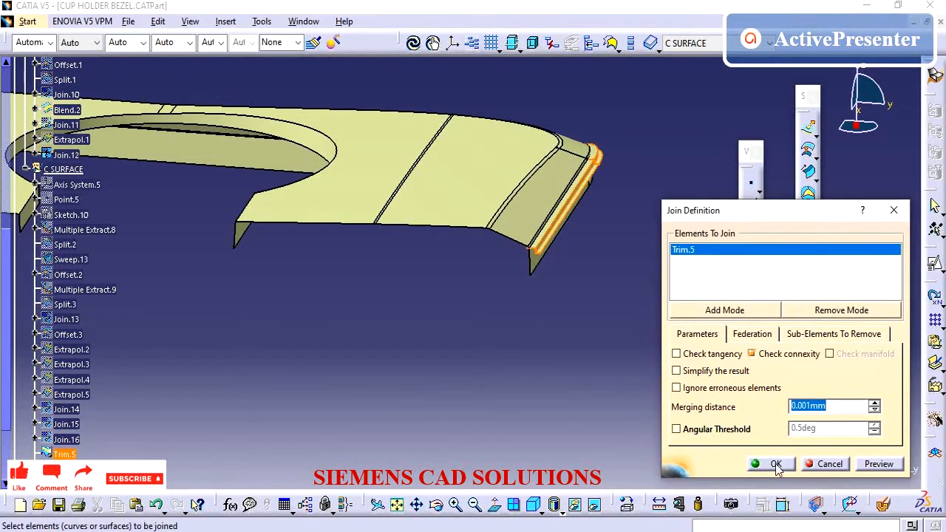
click(774, 464)
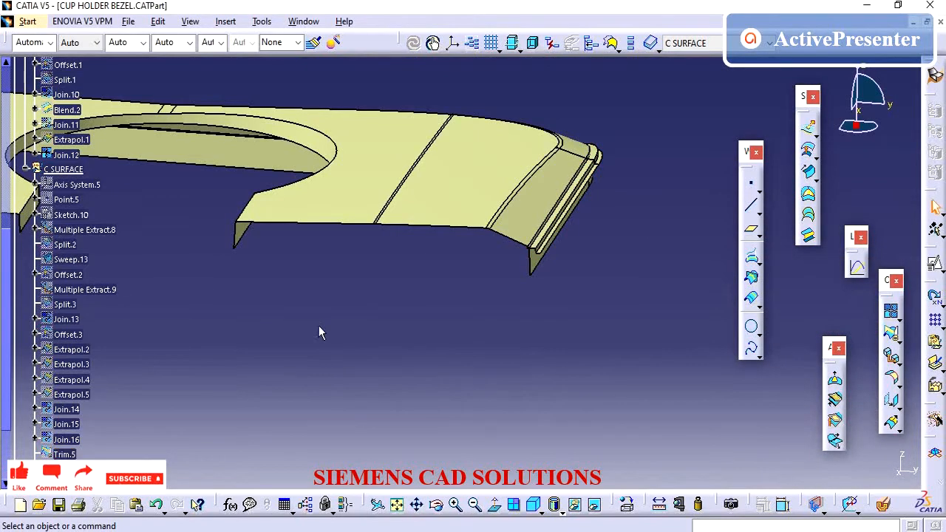
Show the hidden FINAL A SURFACE together with the B and C surfaces.
click(66, 285)
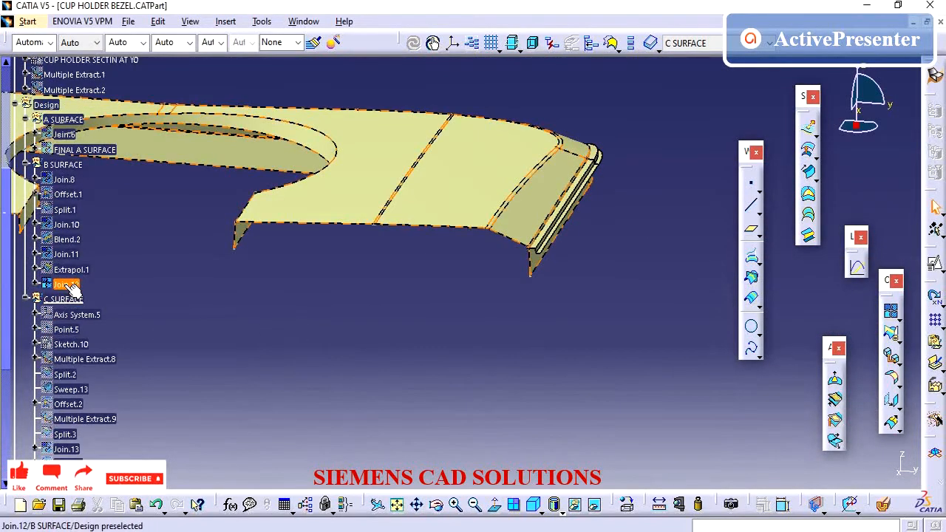
middle_drag(473, 297, 396, 312)
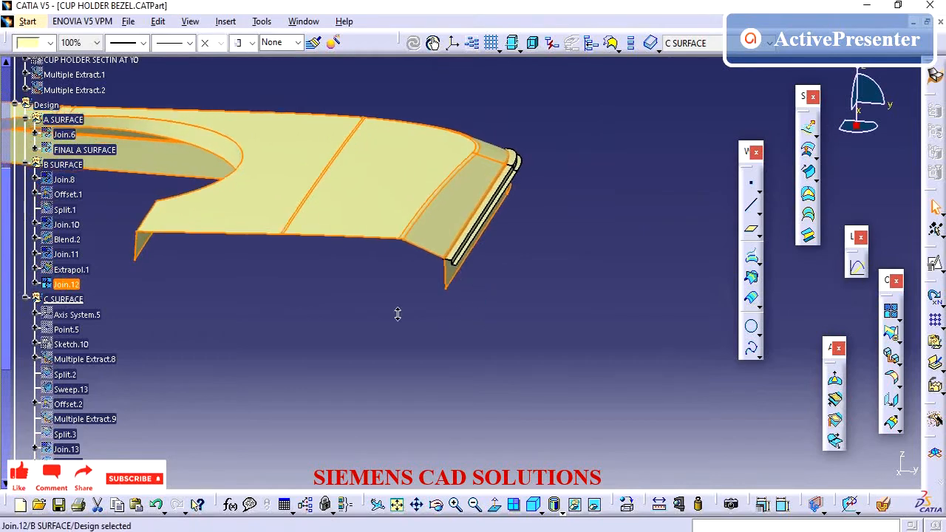
click(397, 312)
middle_drag(302, 342, 449, 273)
middle_drag(362, 267, 345, 270)
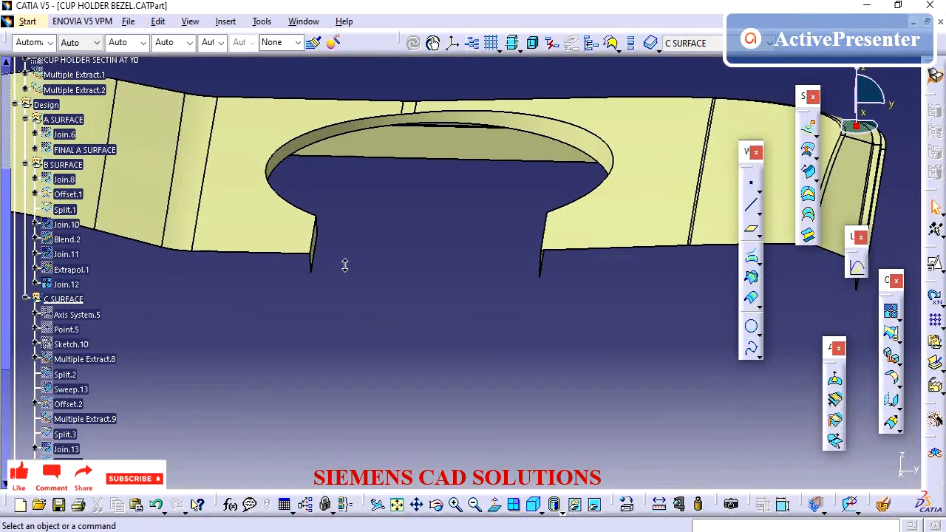
scroll(395, 281, up, 3)
click(83, 192)
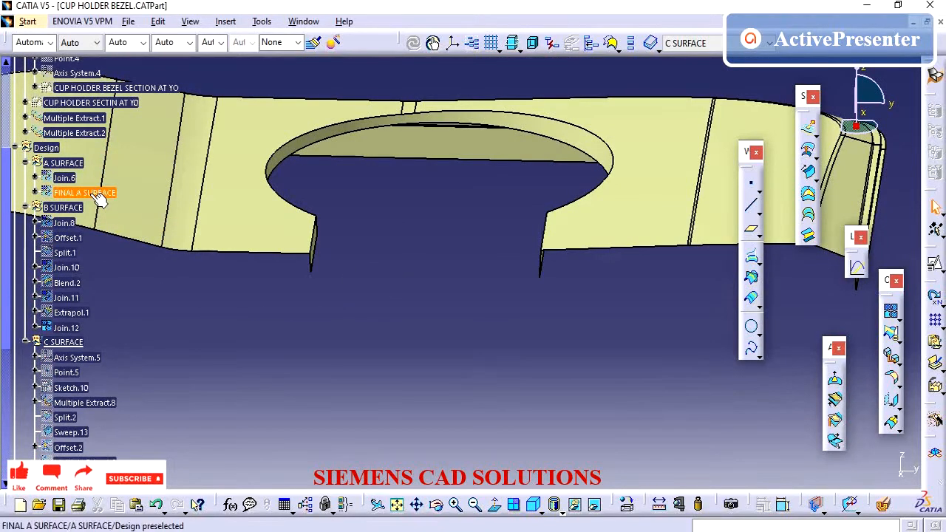
right_click(82, 191)
click(118, 243)
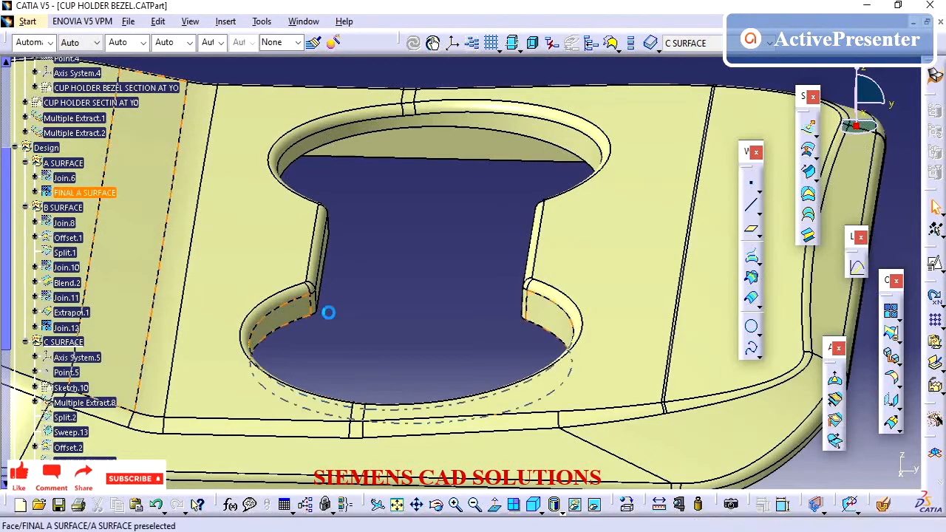
Check the extent of Join.12 against the full A surface and define the B SURFACE set as the in-work object.
middle_drag(405, 314, 563, 316)
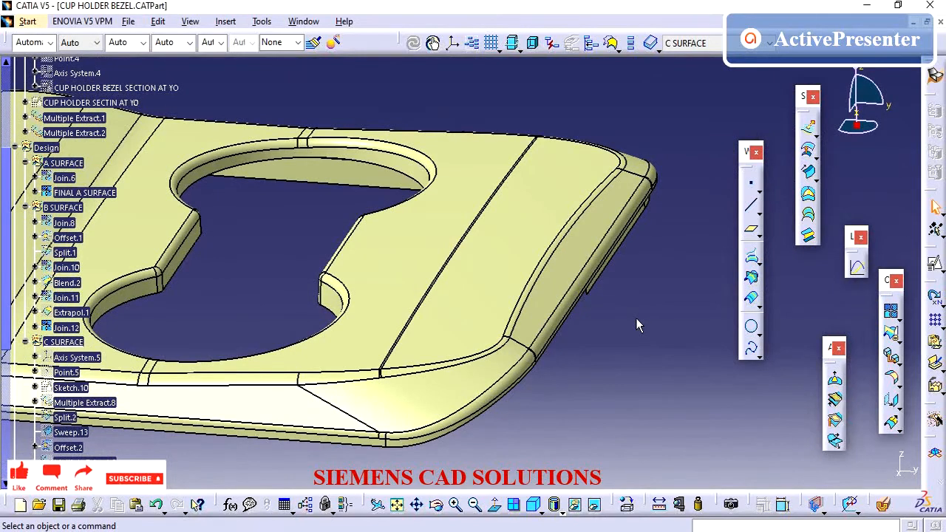
middle_drag(608, 322, 466, 287)
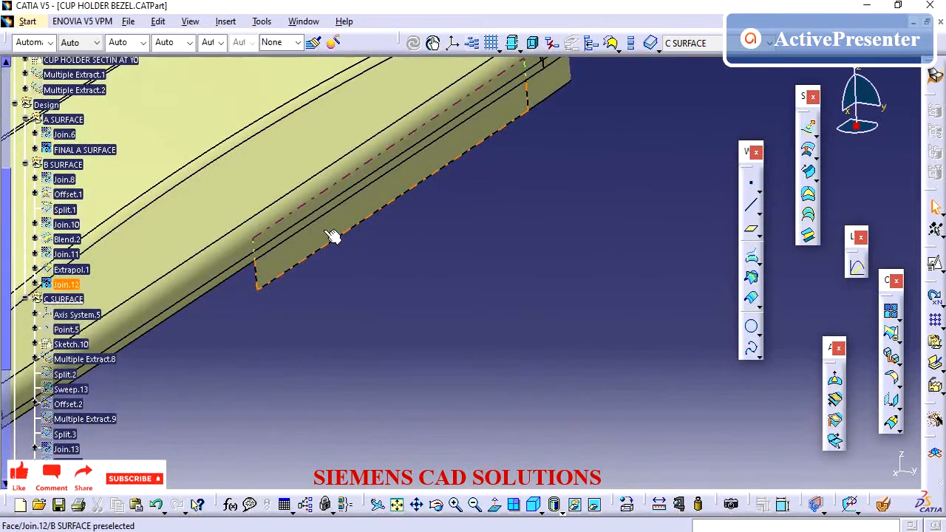
click(65, 283)
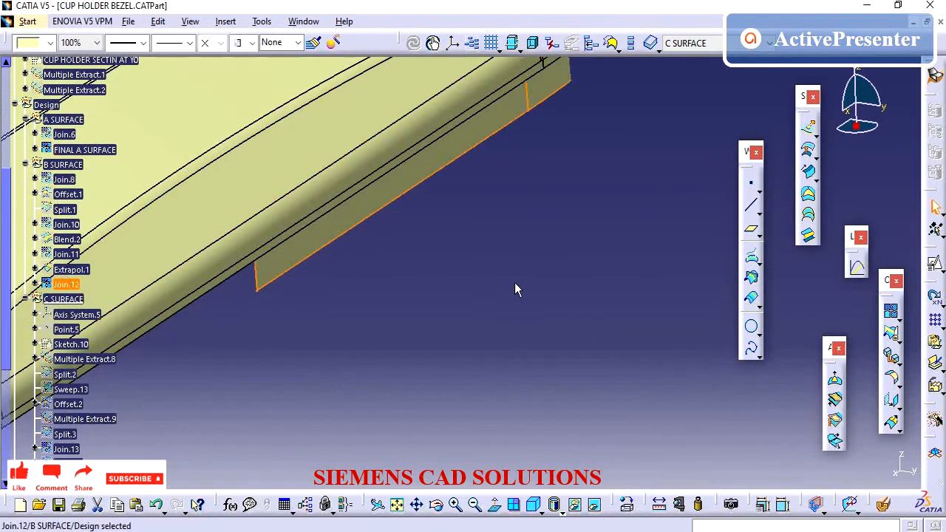
middle_drag(515, 288, 492, 235)
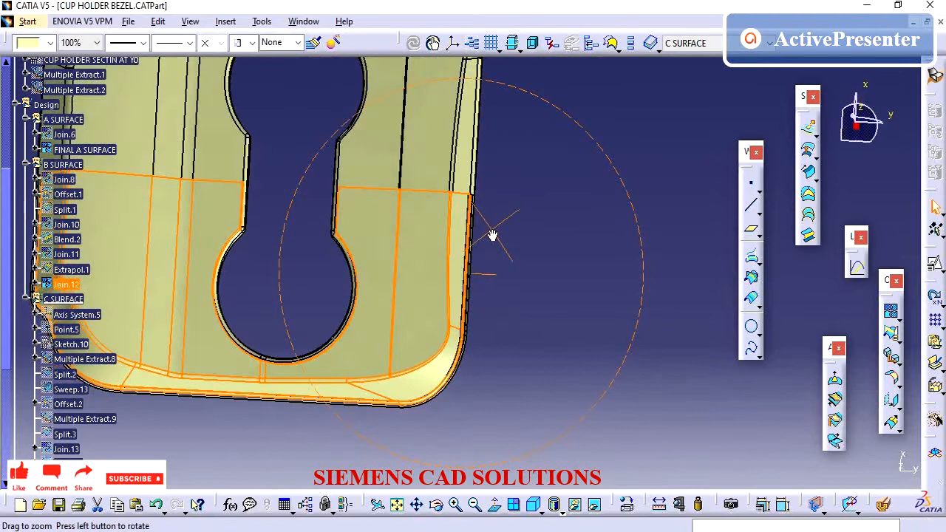
click(516, 273)
middle_drag(516, 274, 373, 248)
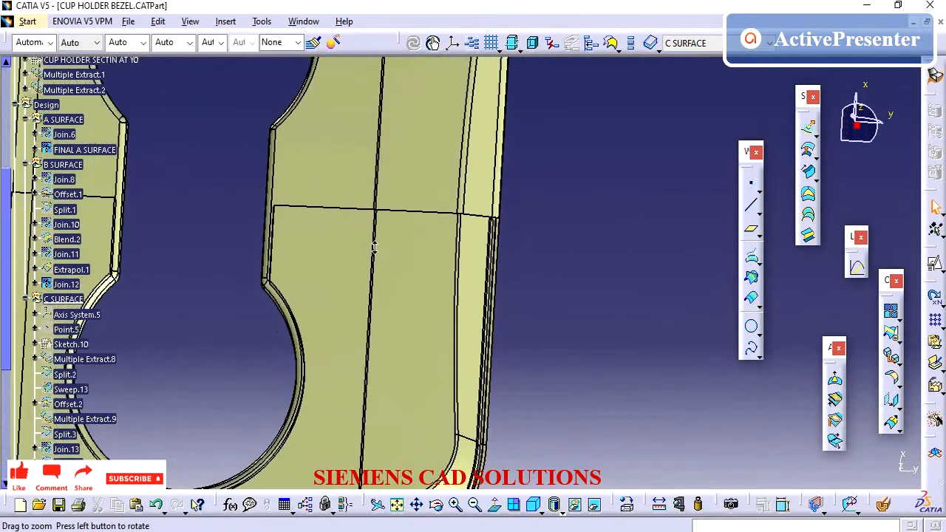
right_click(63, 164)
click(125, 267)
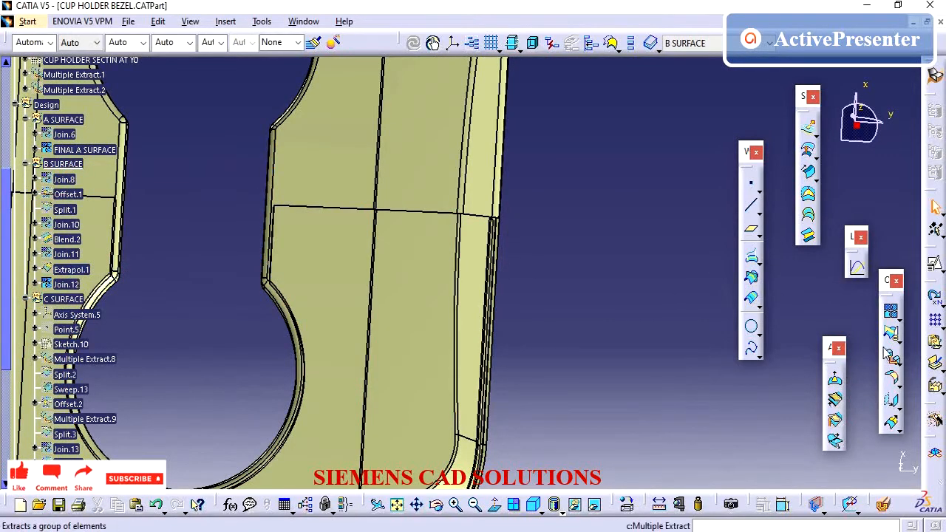
Mirror Join.12 about the YZ plane with a Symmetry feature in the B SURFACE set.
click(899, 408)
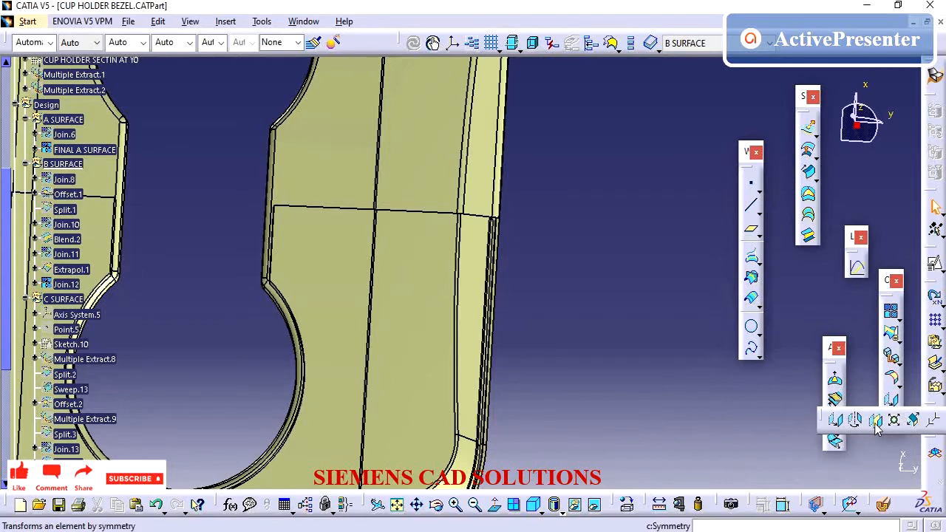
click(874, 421)
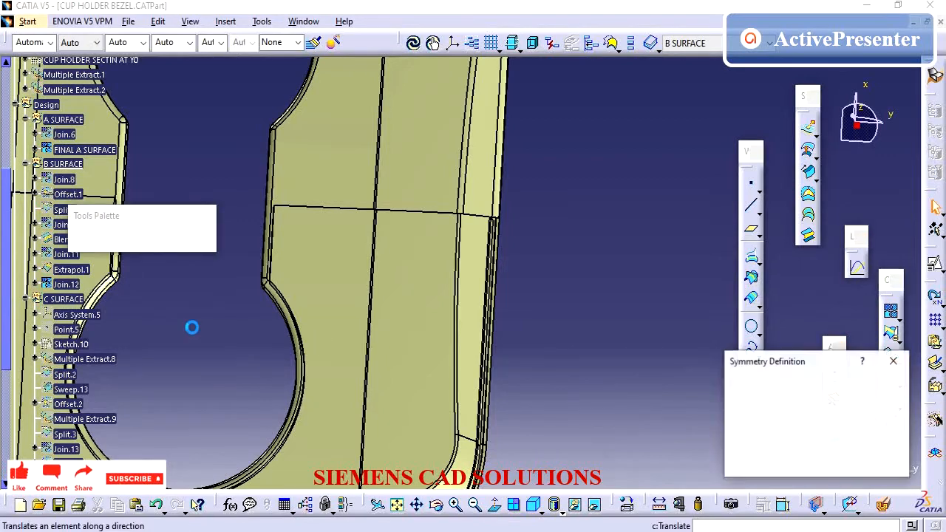
click(77, 288)
right_click(797, 412)
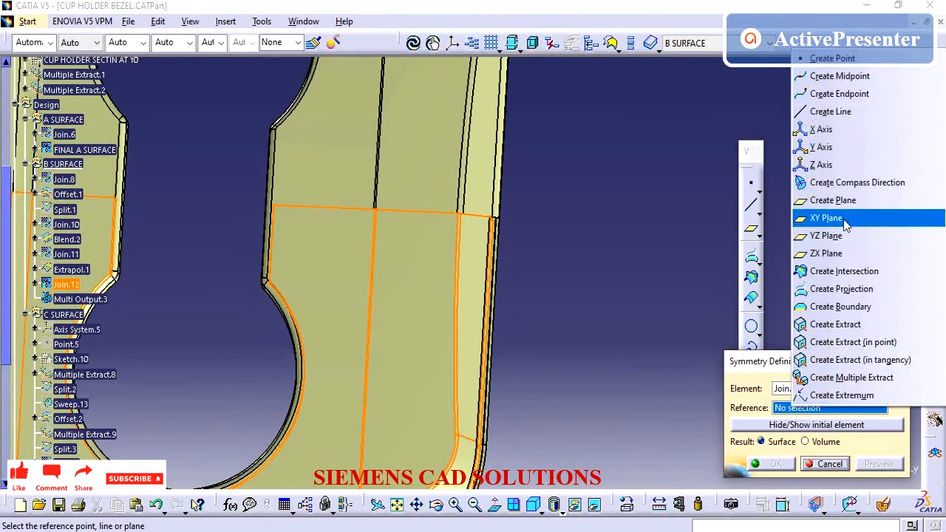
click(838, 235)
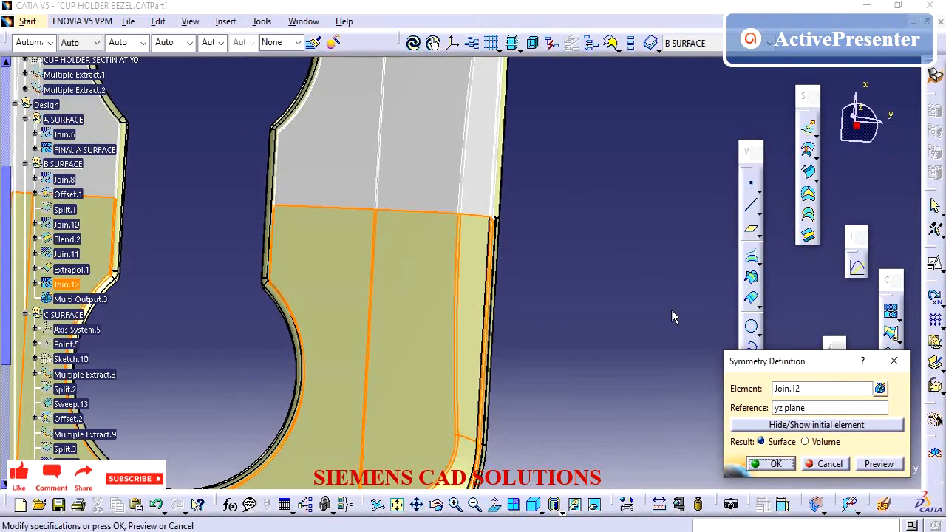
click(774, 466)
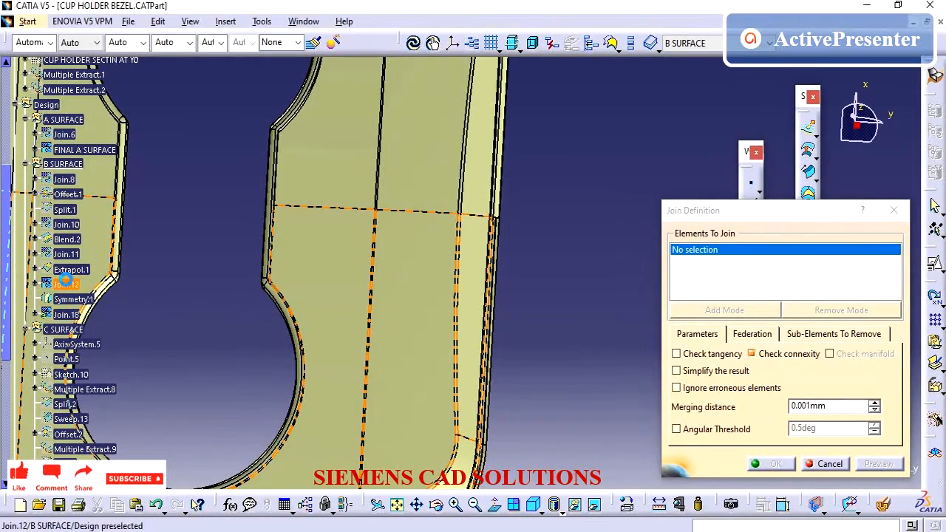
Join Join.12 with its mirrored copy Symmetry.1, using a 0.001 mm merging distance.
click(65, 283)
click(77, 299)
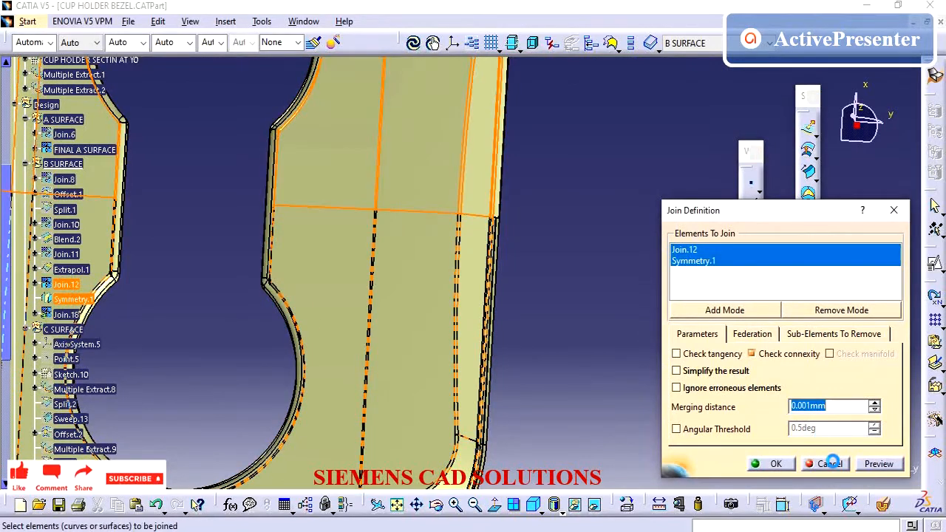
click(775, 464)
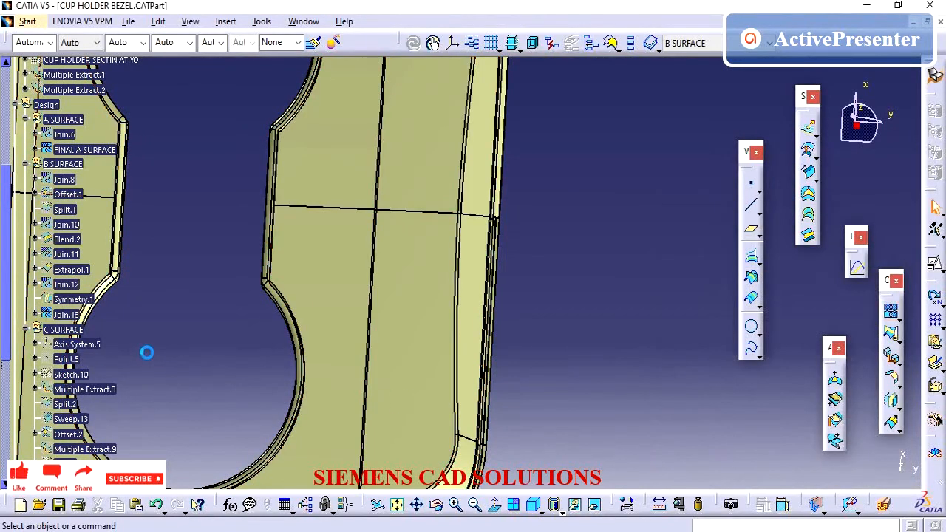
middle_drag(198, 353, 220, 362)
scroll(61, 341, down, 1)
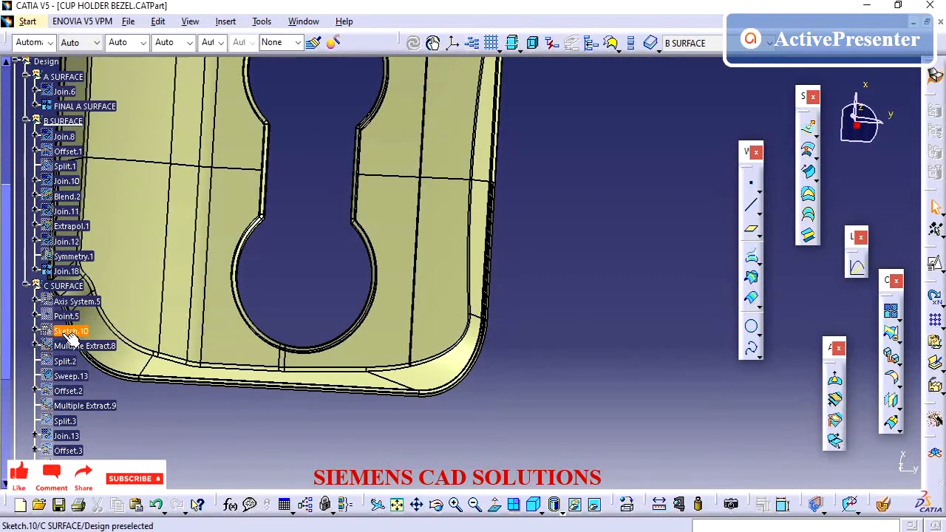
scroll(70, 334, down, 4)
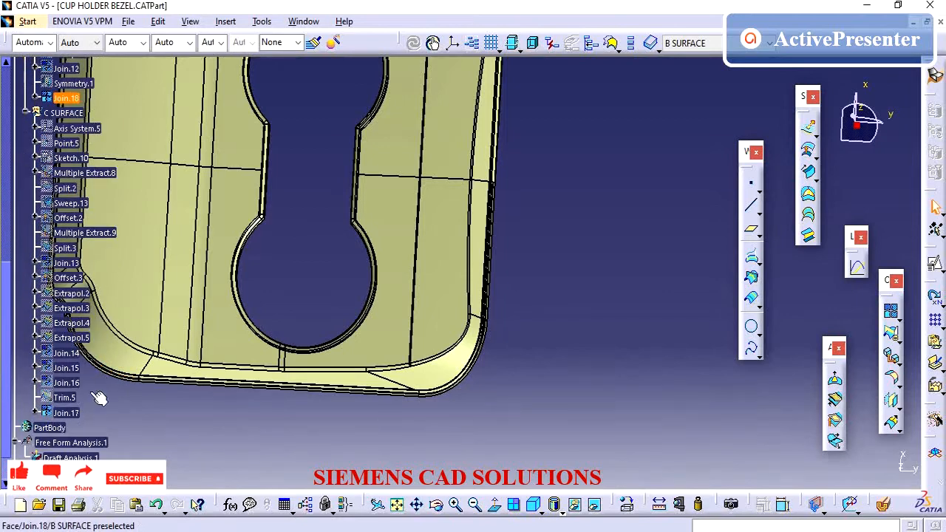
click(66, 413)
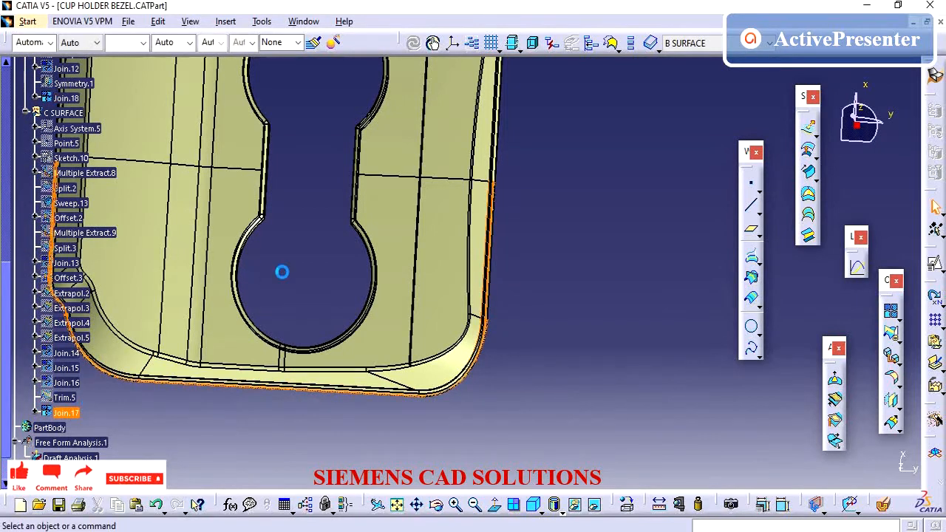
click(281, 272)
click(890, 401)
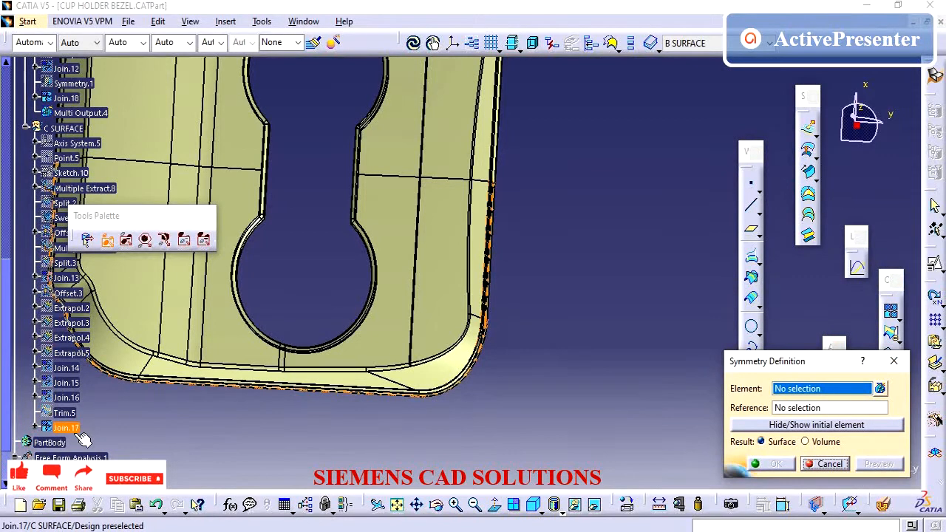
key(Escape)
click(391, 382)
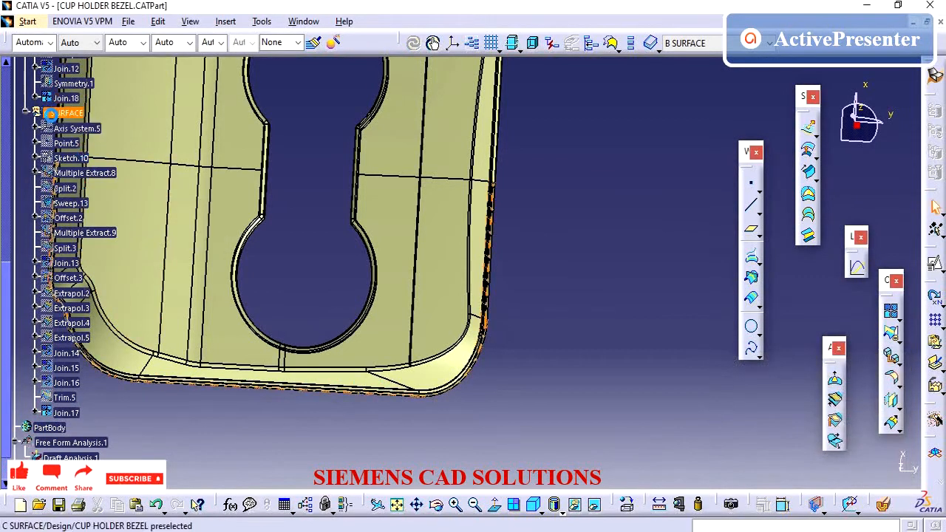
Define the C SURFACE set as the in-work object.
right_click(63, 112)
click(113, 220)
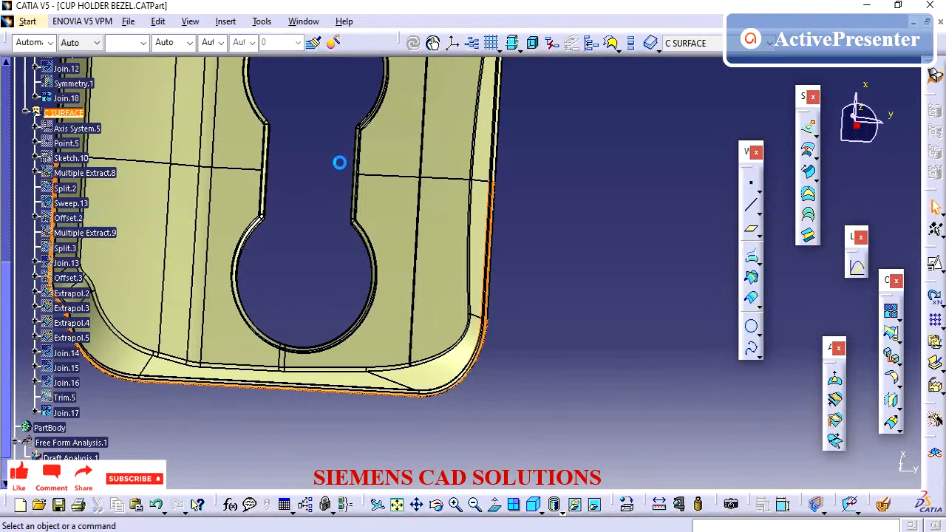
Mirror Join.17 about the YZ plane with a Symmetry feature in the C SURFACE set.
click(831, 306)
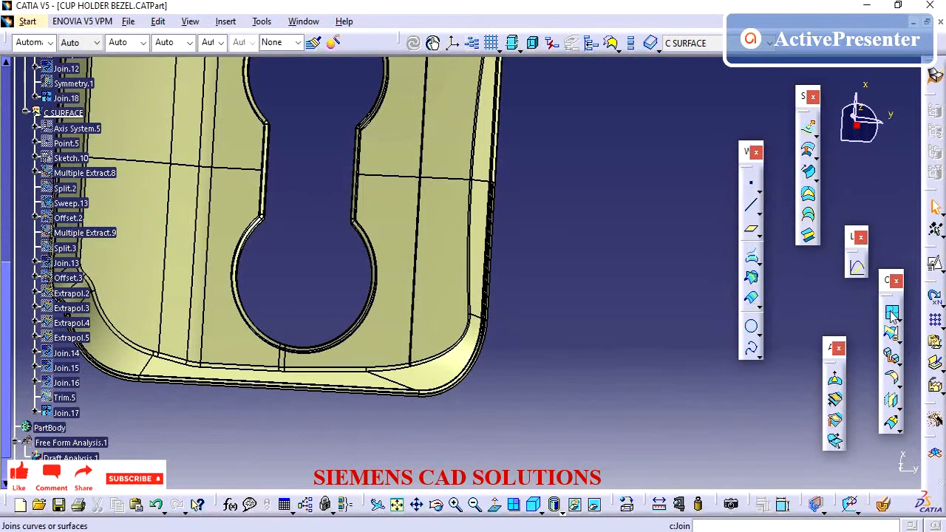
click(65, 412)
right_click(786, 409)
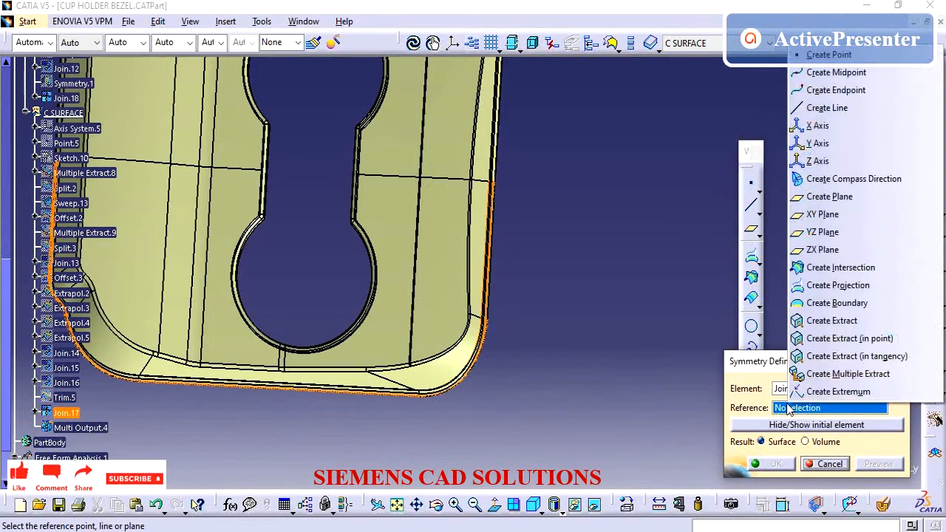
click(834, 232)
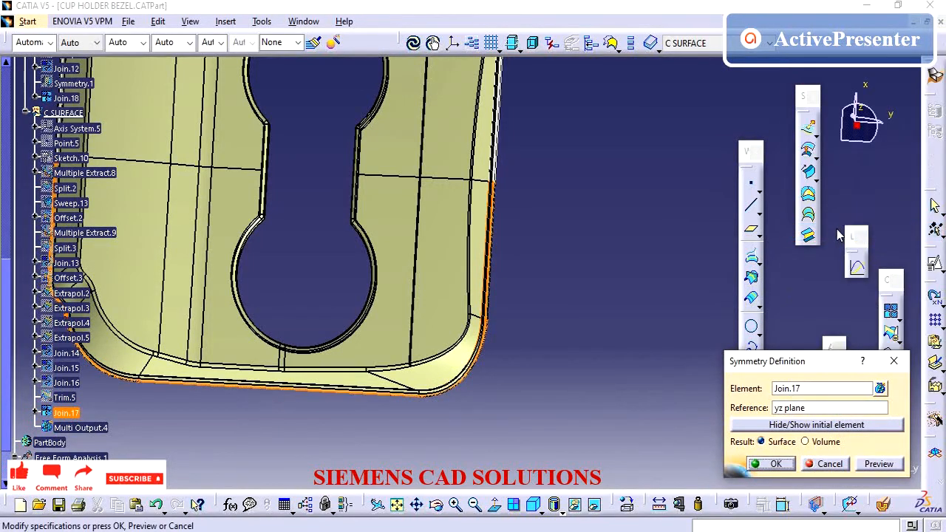
middle_drag(635, 361, 654, 441)
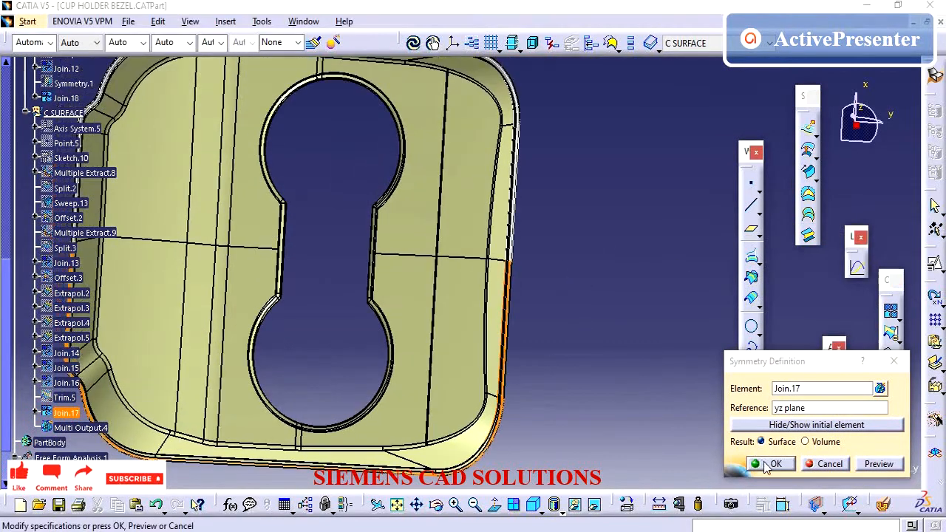
click(768, 463)
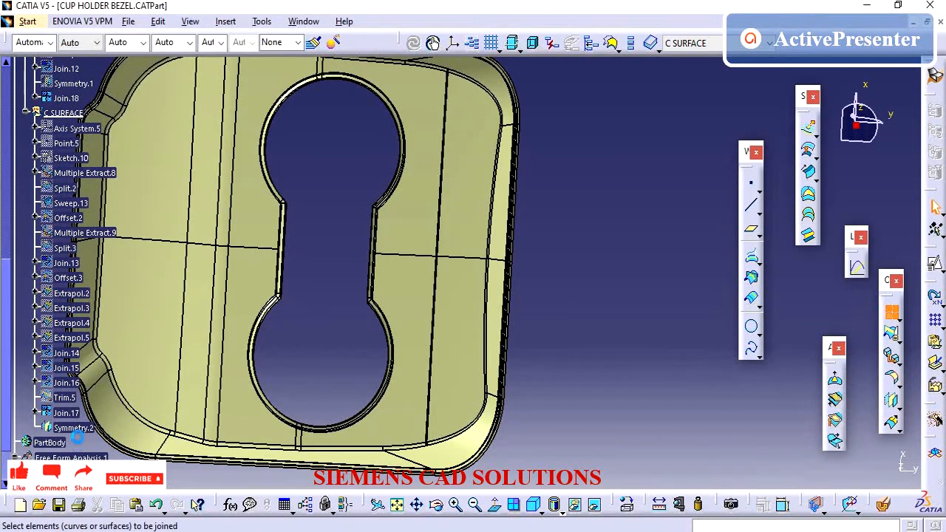
Try to join Join.17 with Symmetry.2 using a 0.001 mm merging distance.
click(66, 412)
click(70, 427)
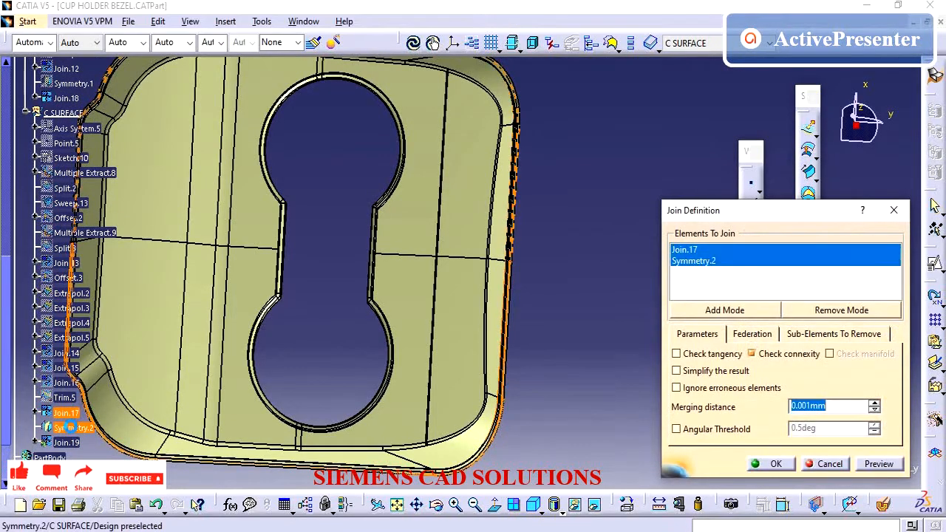
click(754, 467)
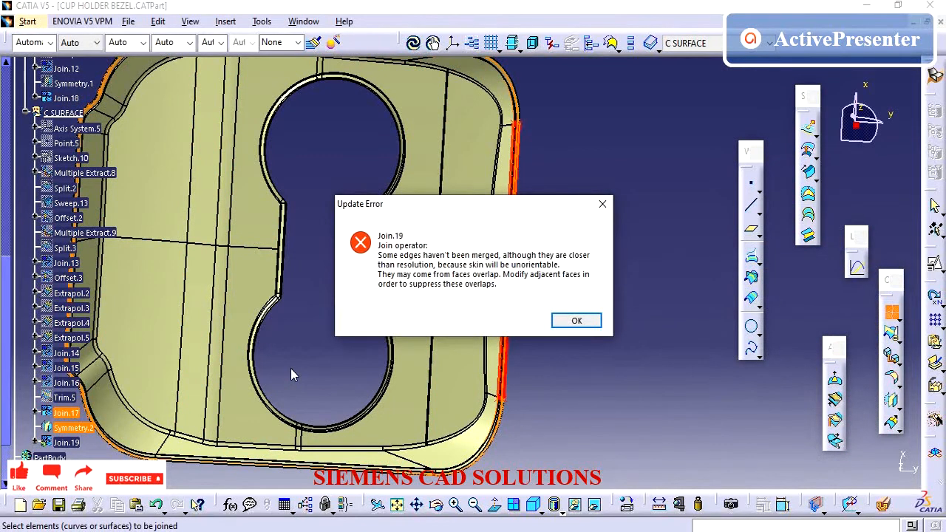
key(Return)
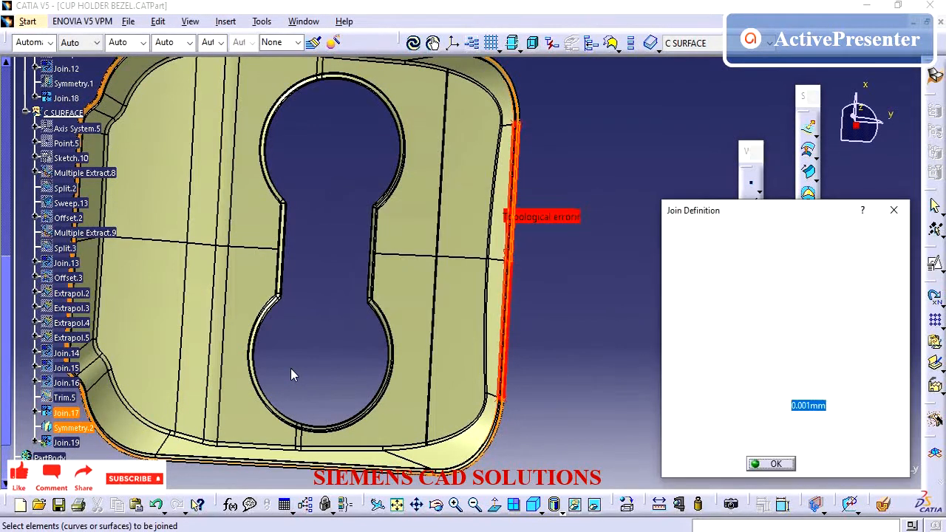
click(828, 463)
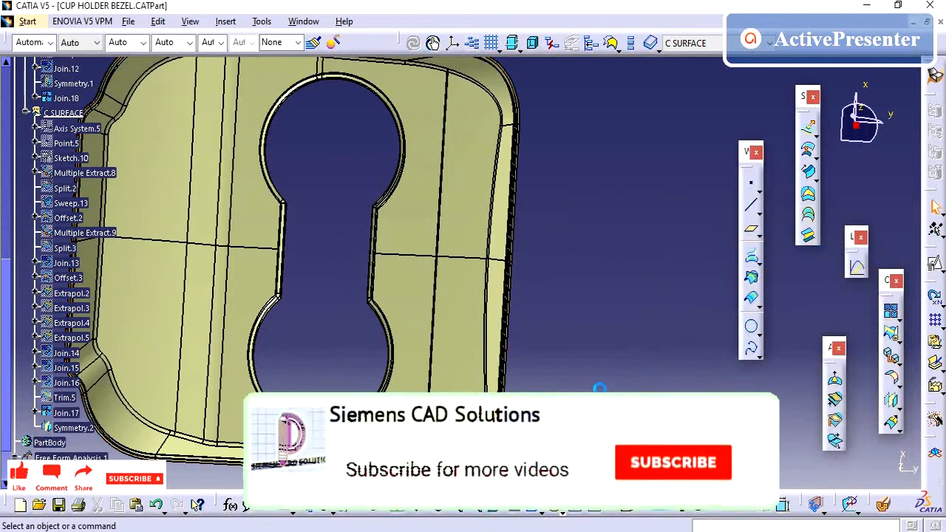
Hide Join.18 and FINAL A SURFACE to isolate the C surface flange and its mirrored half.
click(74, 428)
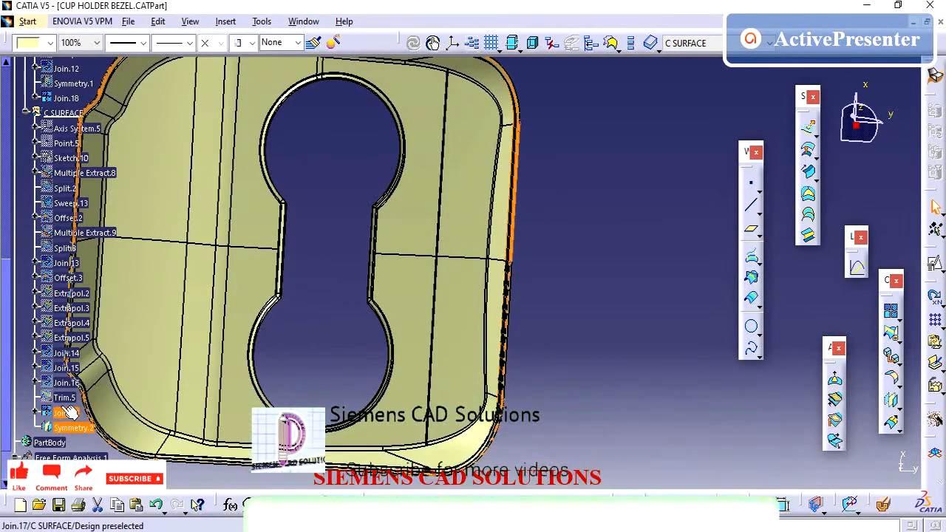
click(69, 414)
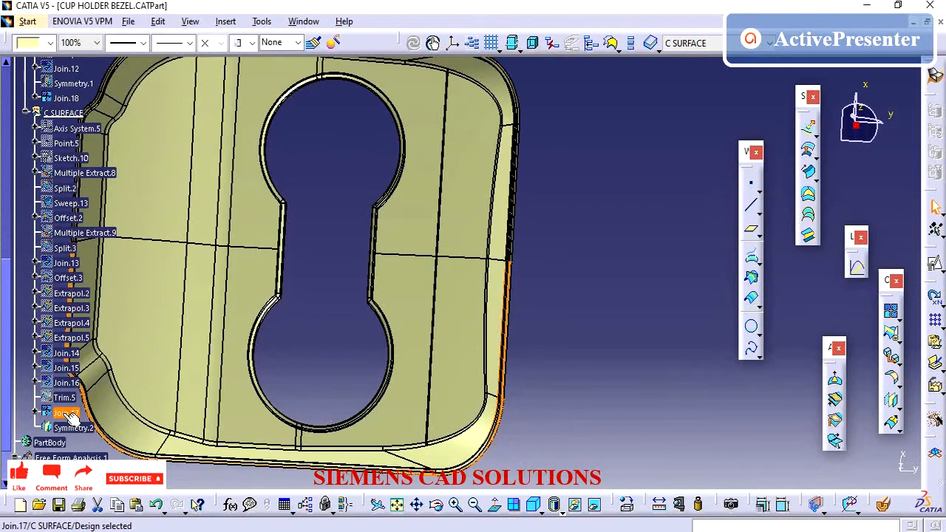
middle_drag(454, 400, 89, 163)
right_click(65, 98)
click(104, 142)
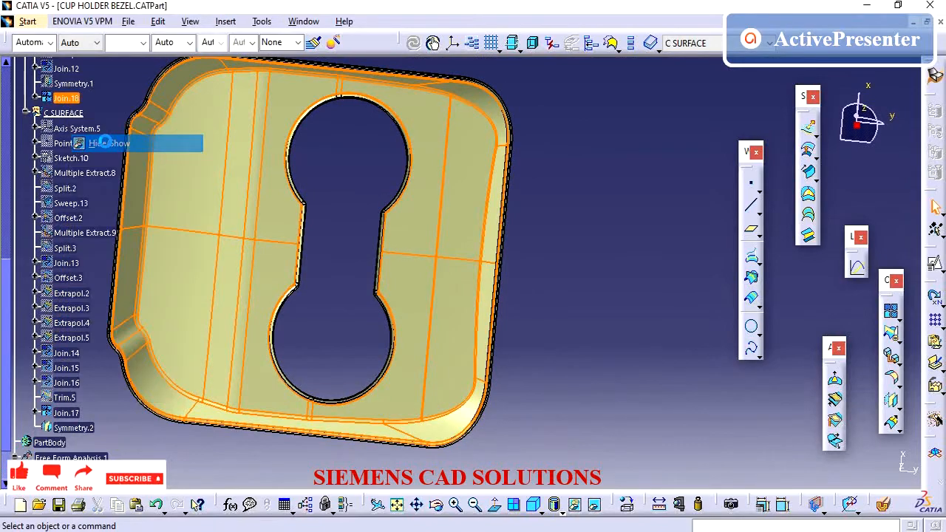
scroll(101, 213, up, 6)
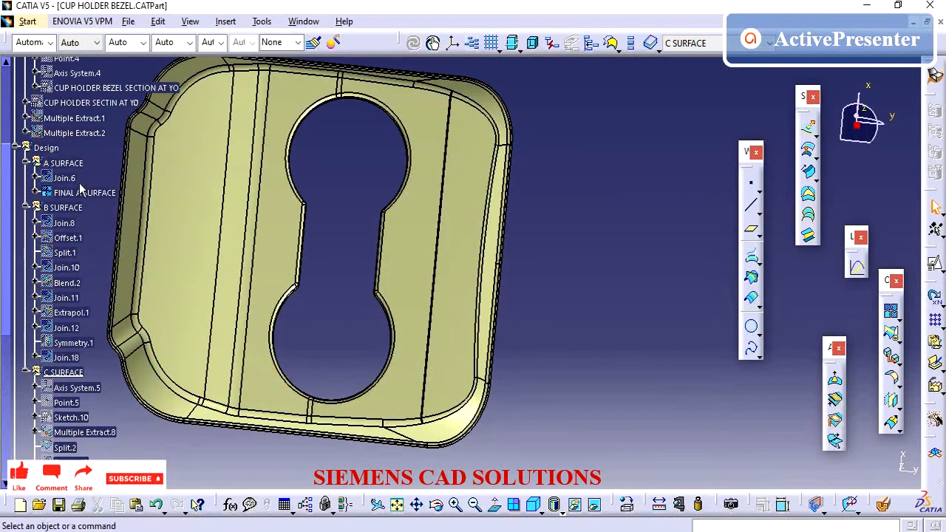
click(82, 190)
right_click(96, 191)
click(110, 238)
Change the colour of Join.17 to magenta to distinguish it from the mirrored half.
scroll(107, 238, down, 2)
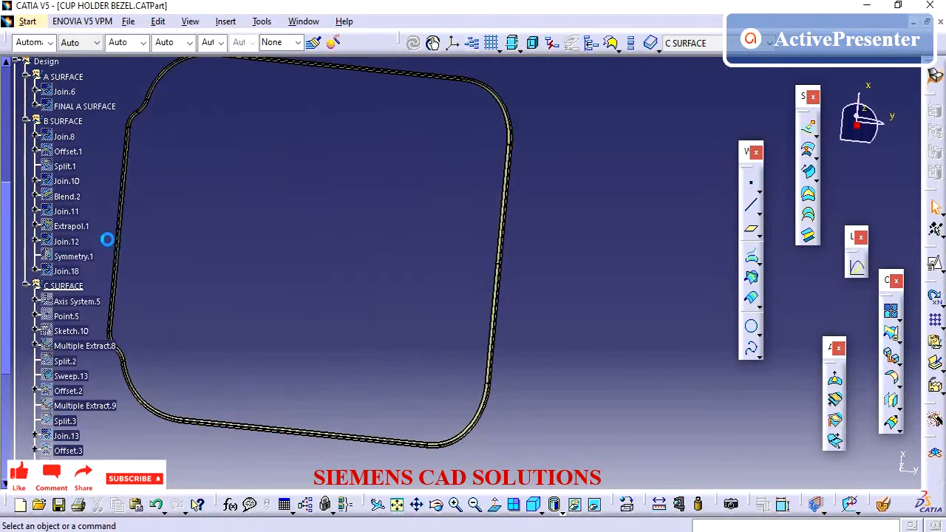
scroll(107, 239, down, 5)
click(66, 369)
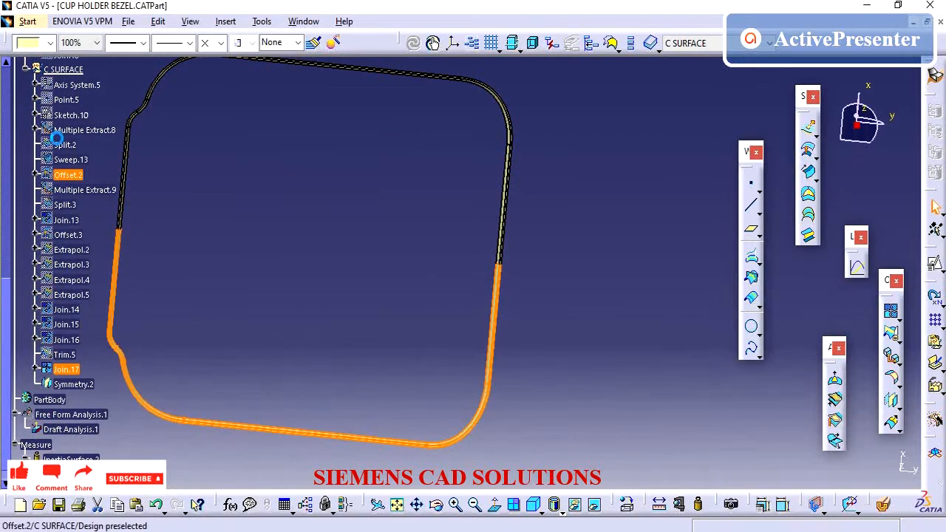
click(49, 43)
click(32, 181)
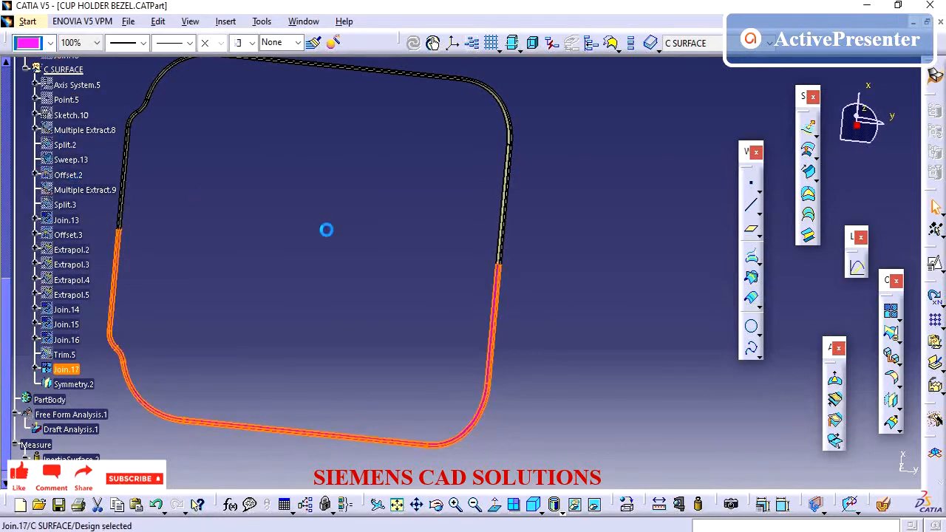
click(407, 393)
Inspect the seam between Join.17 and its mirrored half, and delete Symmetry.2.
middle_drag(407, 393, 399, 184)
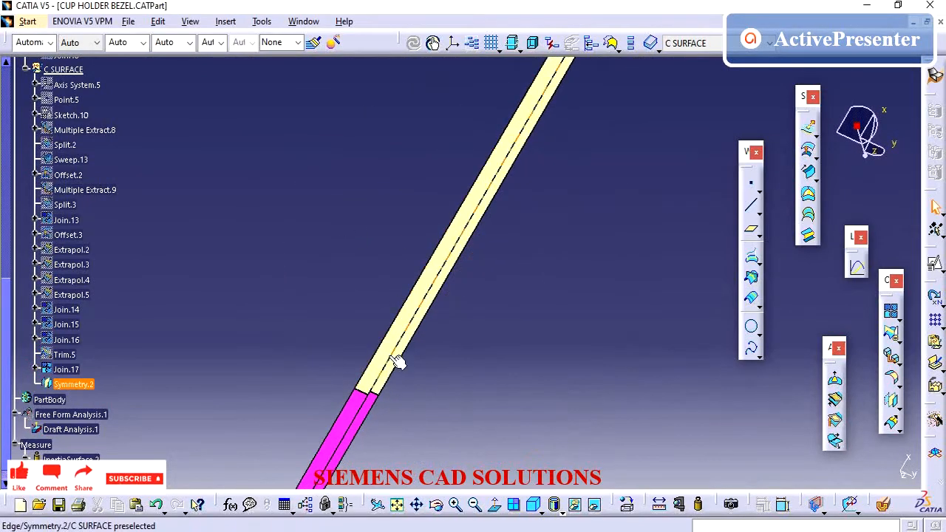
click(74, 383)
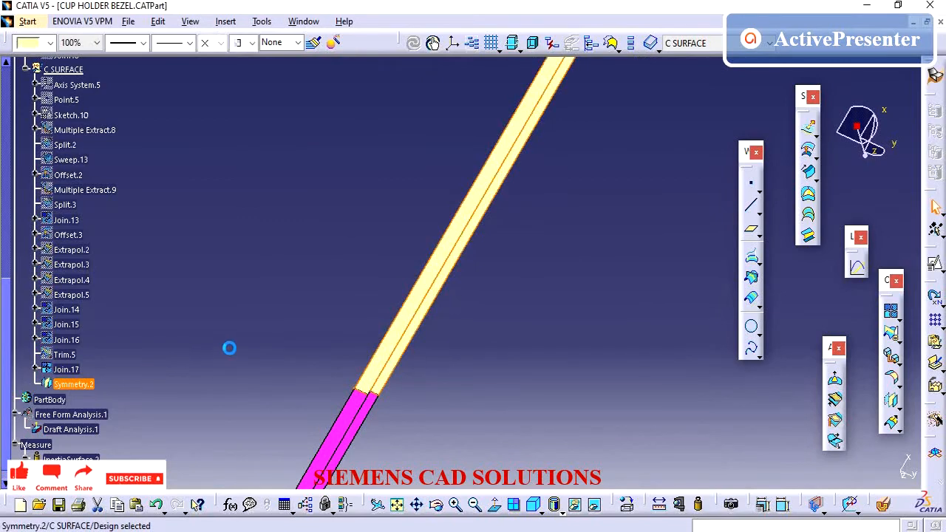
mouse_move(292, 377)
middle_down()
mouse_move(325, 224)
mouse_move(439, 76)
mouse_move(305, 333)
mouse_move(471, 426)
mouse_move(513, 268)
mouse_move(418, 328)
mouse_move(464, 259)
mouse_move(184, 338)
middle_up()
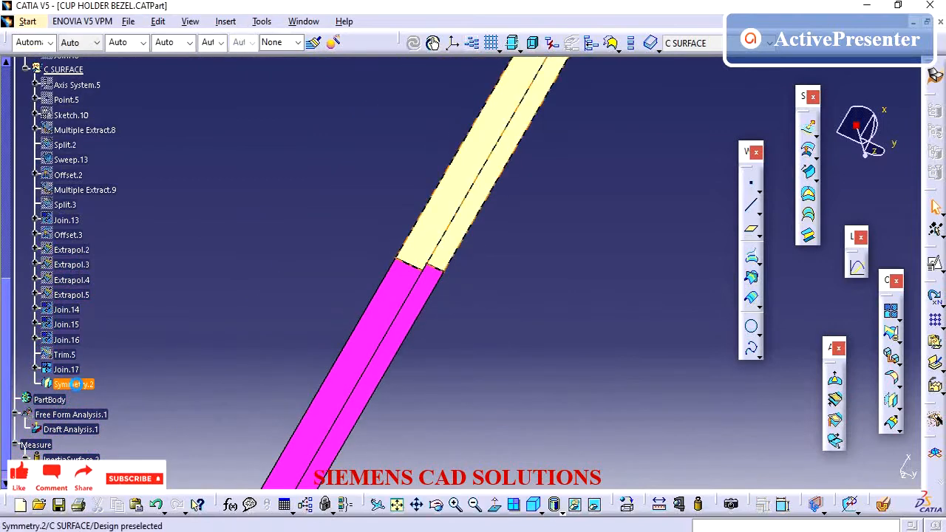
click(74, 383)
key(Delete)
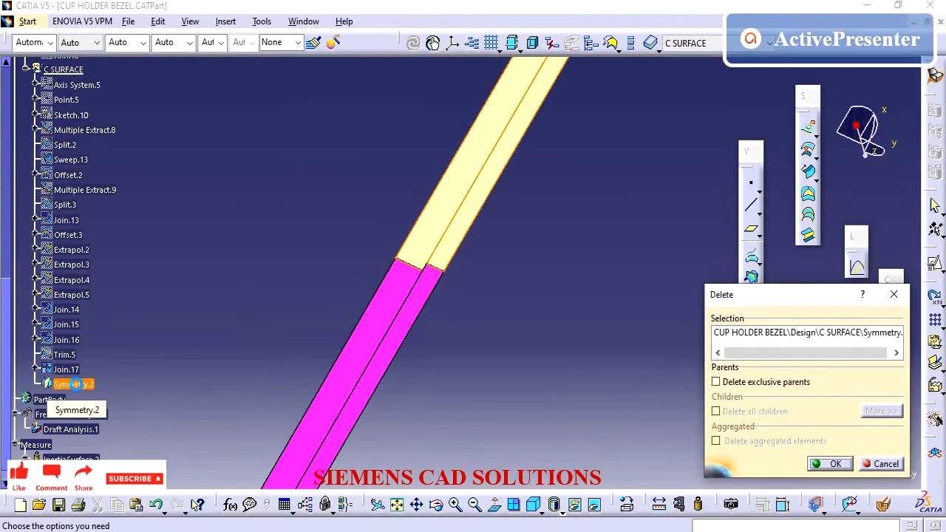
key(Return)
Define Join.17 as the in-work object.
right_click(70, 369)
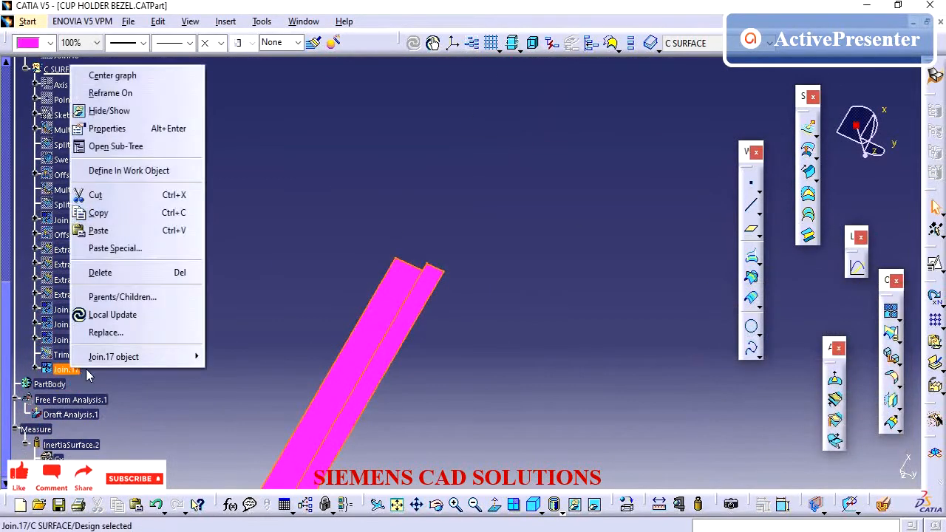
click(145, 171)
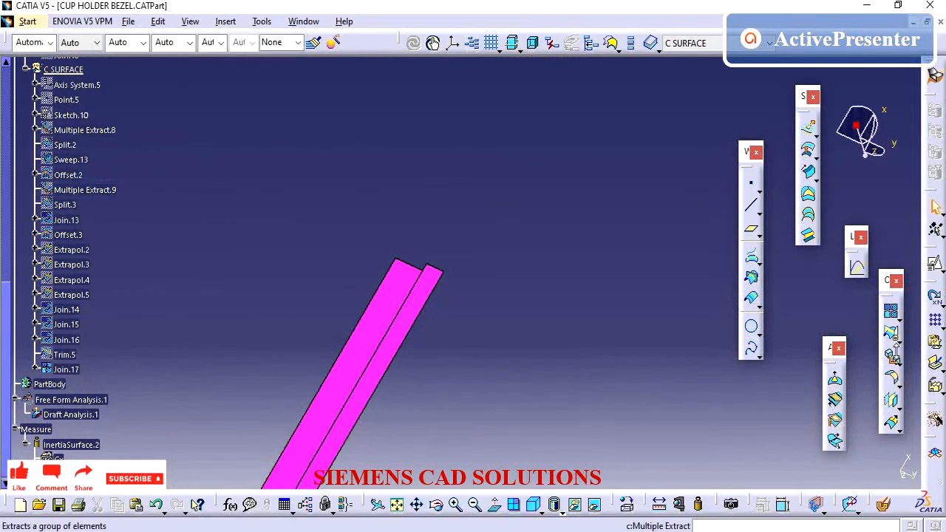
Split Join.17 with the YZ plane, switching the kept side, and try to keep only the sub-element nearest to a reference.
click(347, 404)
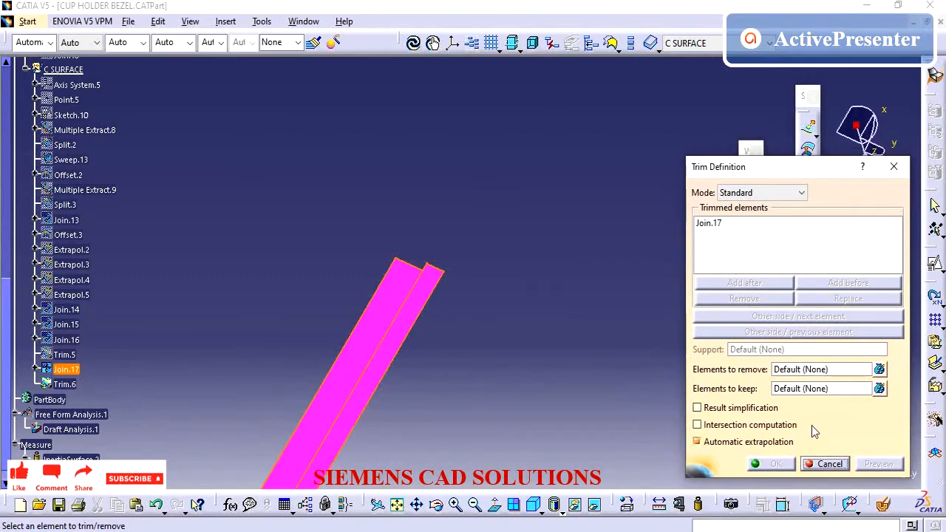
click(829, 464)
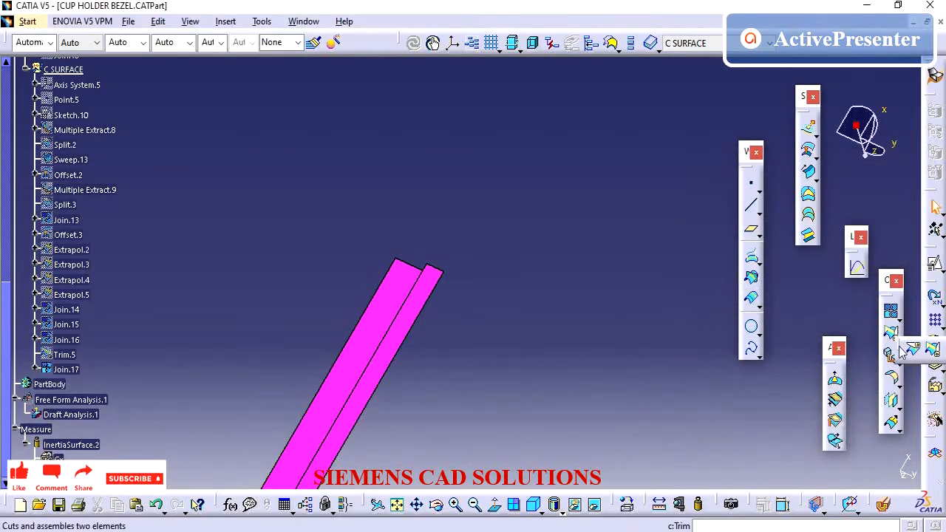
click(870, 368)
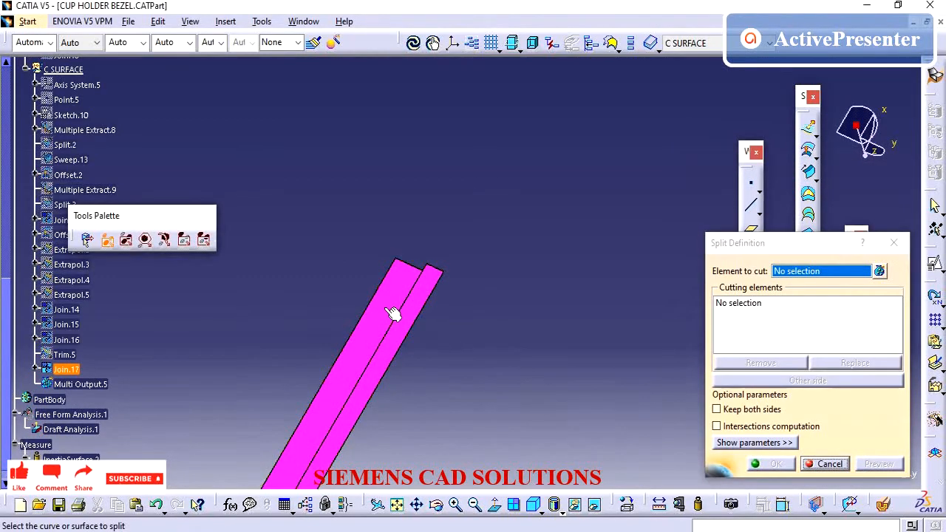
click(392, 312)
right_click(782, 306)
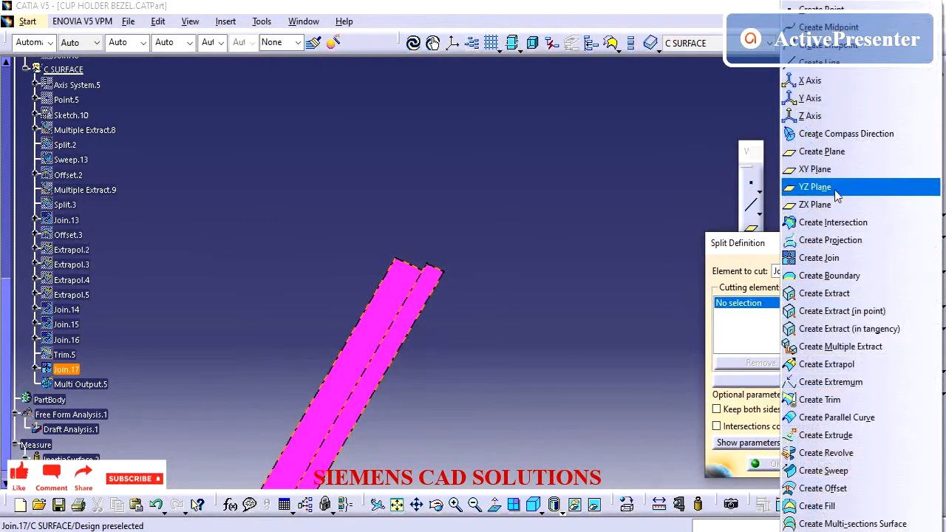
click(821, 185)
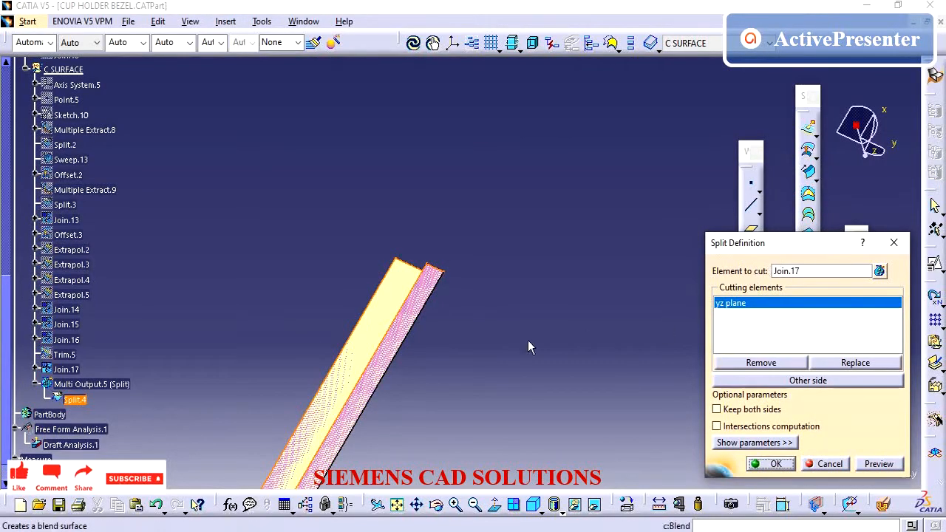
click(775, 381)
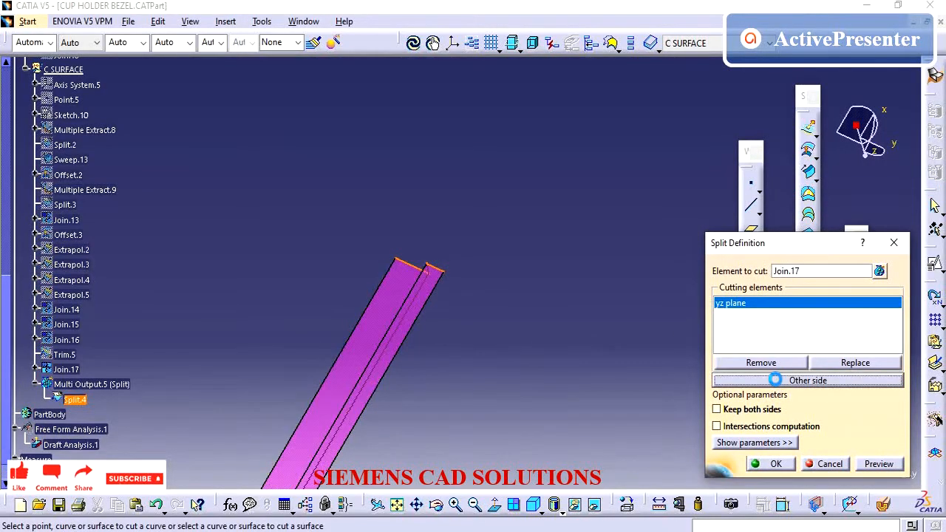
click(772, 466)
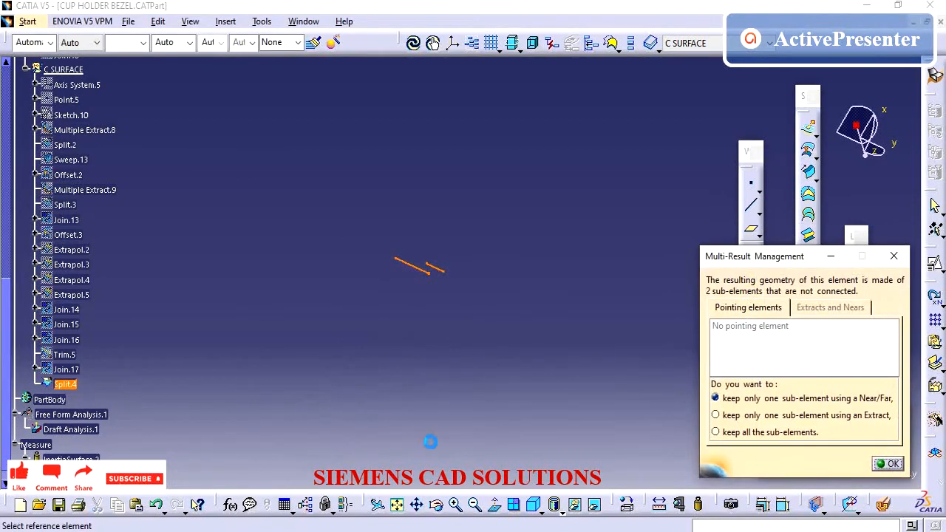
click(65, 385)
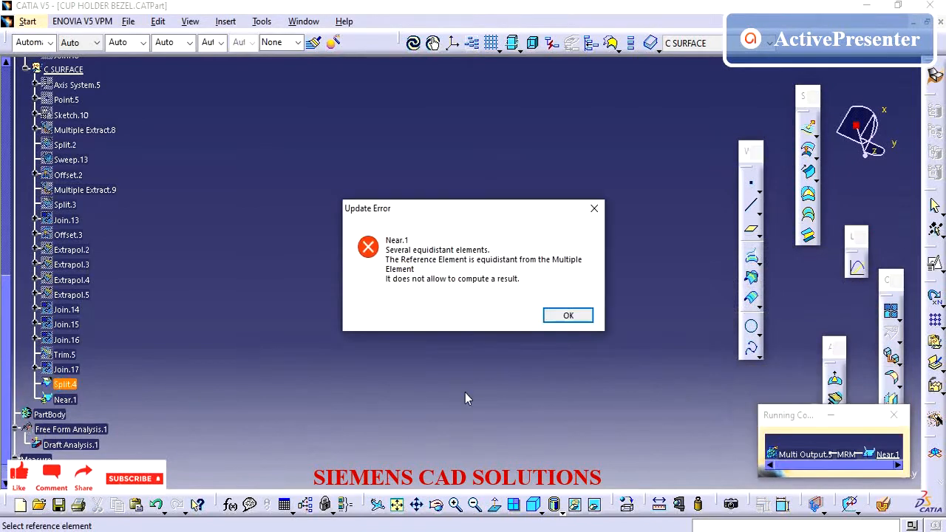
click(564, 313)
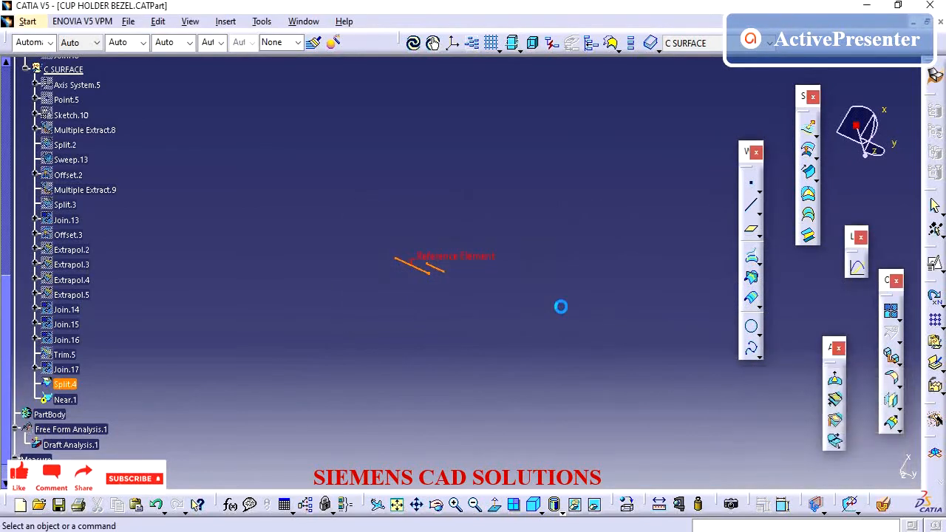
Edit Split.4 to keep the other side of the YZ plane.
double_click(68, 385)
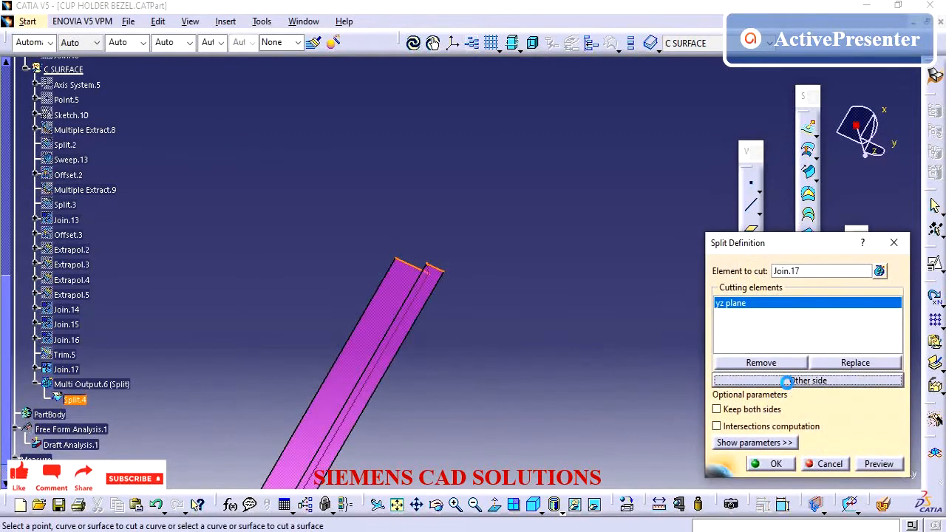
click(786, 381)
click(771, 464)
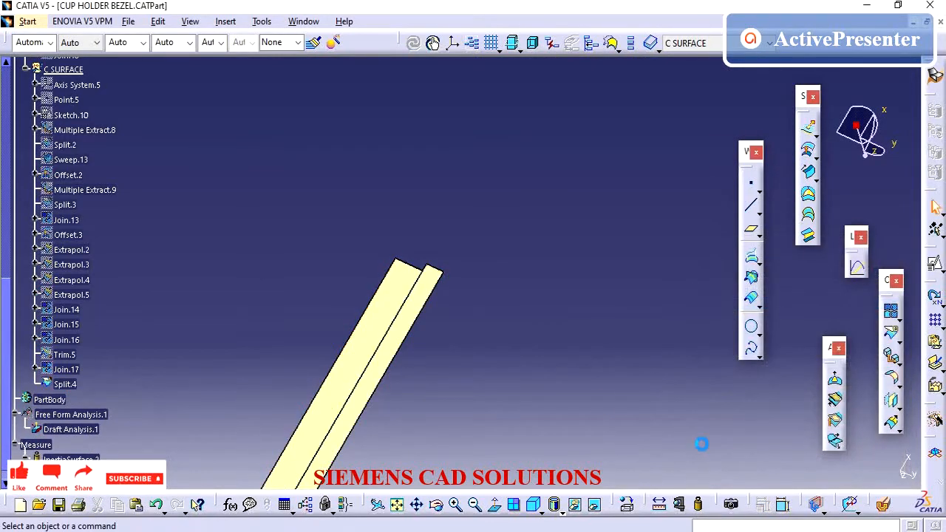
Mirror Split.4 about the YZ plane with the Symmetry command, keeping the result as a surface.
middle_drag(383, 321, 398, 470)
click(559, 337)
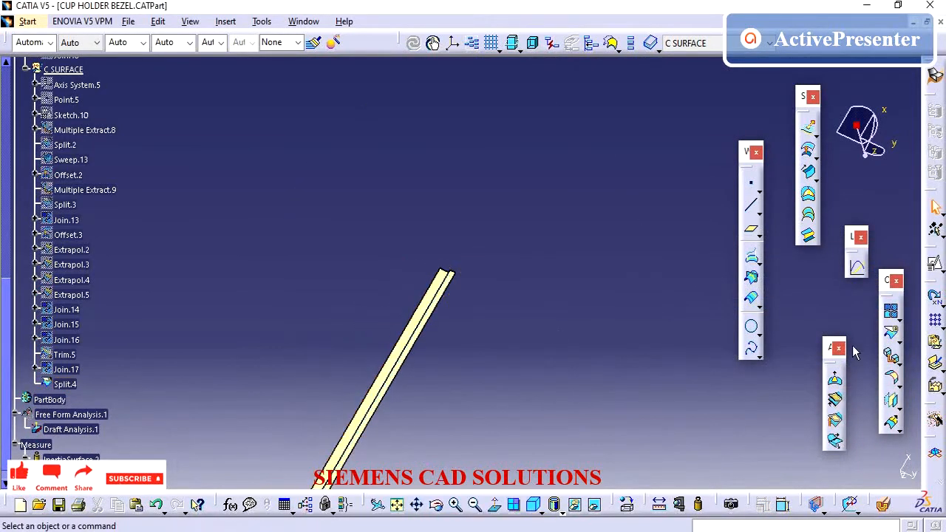
click(892, 399)
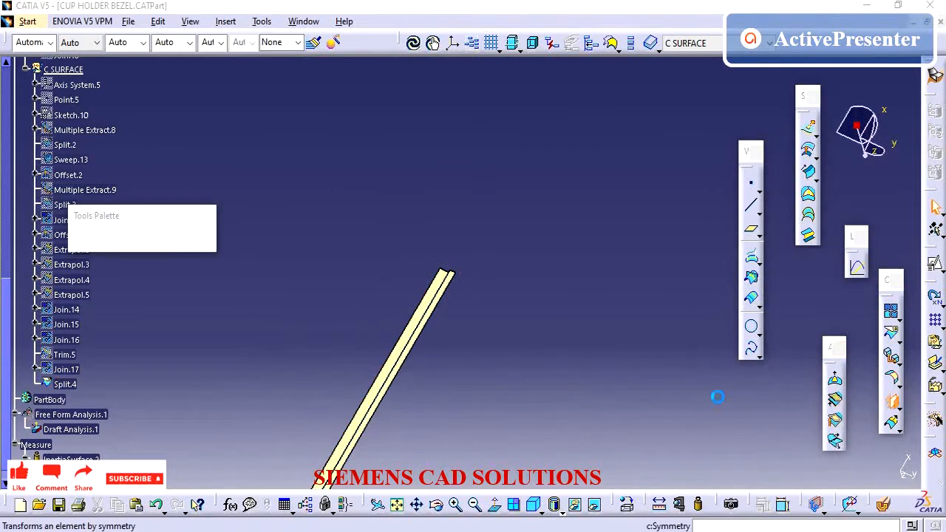
middle_drag(487, 353, 576, 255)
click(429, 301)
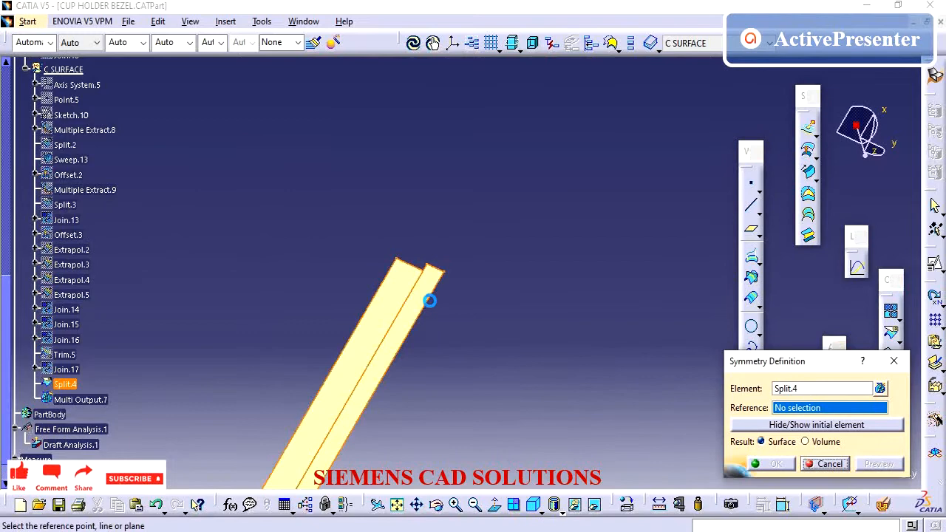
right_click(840, 412)
click(827, 235)
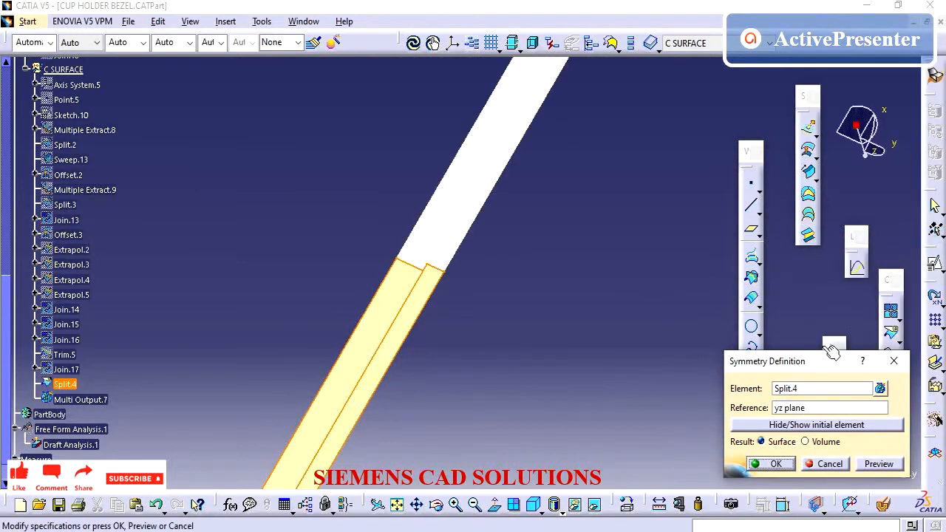
click(773, 464)
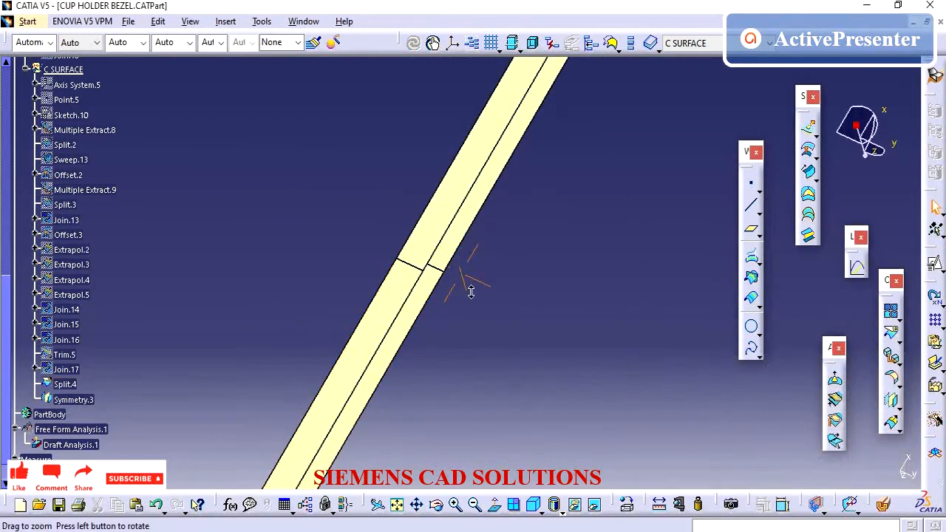
Join Symmetry.3 and Split.4 into one complete C surface flange.
middle_drag(471, 292, 517, 402)
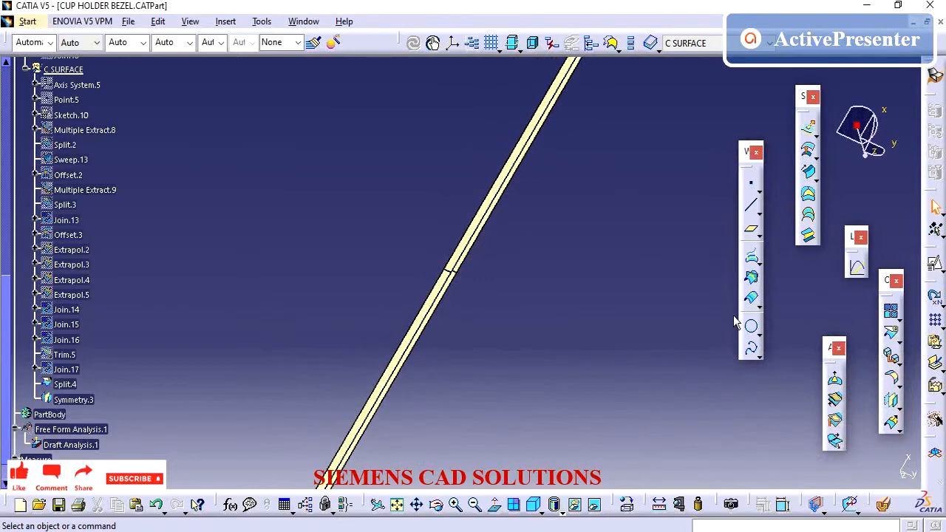
click(890, 311)
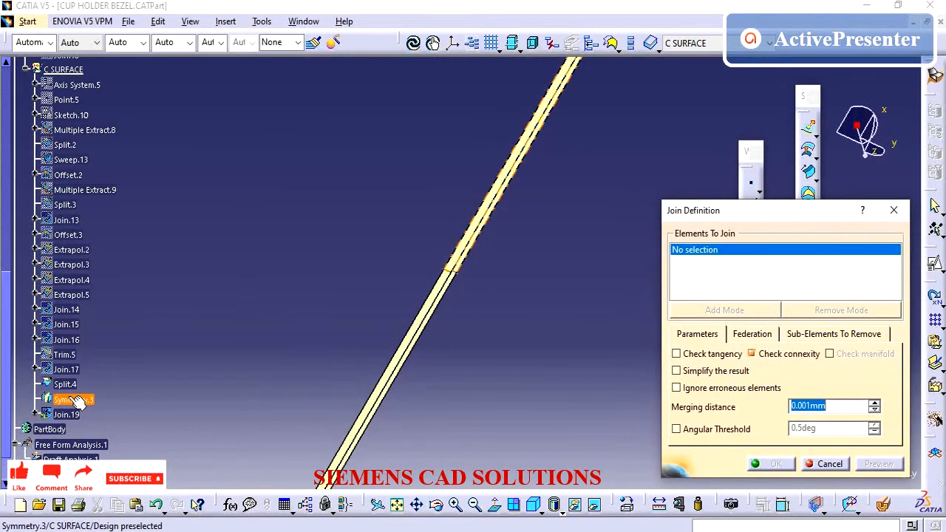
click(77, 399)
click(65, 384)
middle_drag(322, 288, 332, 443)
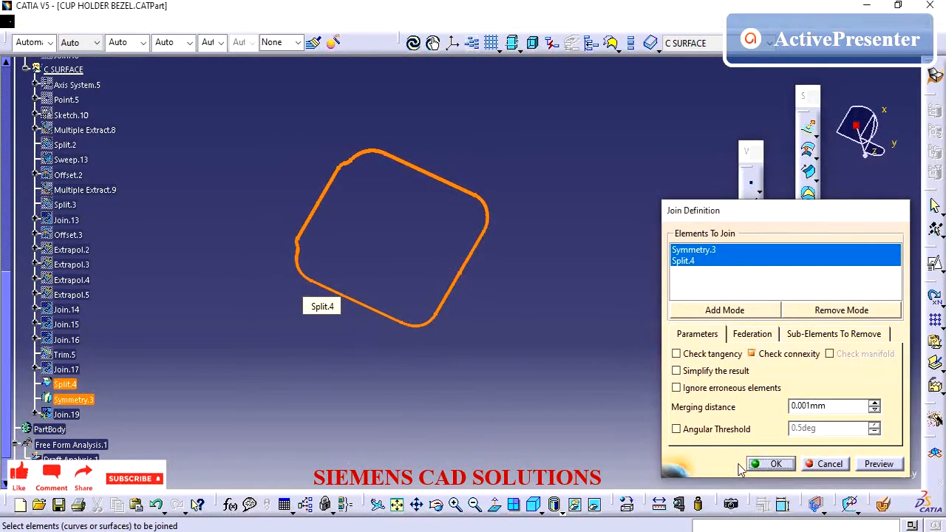
click(767, 463)
Examine the joined C surface ring from several angles and highlight Join.19 to check its extent.
middle_drag(234, 325, 338, 131)
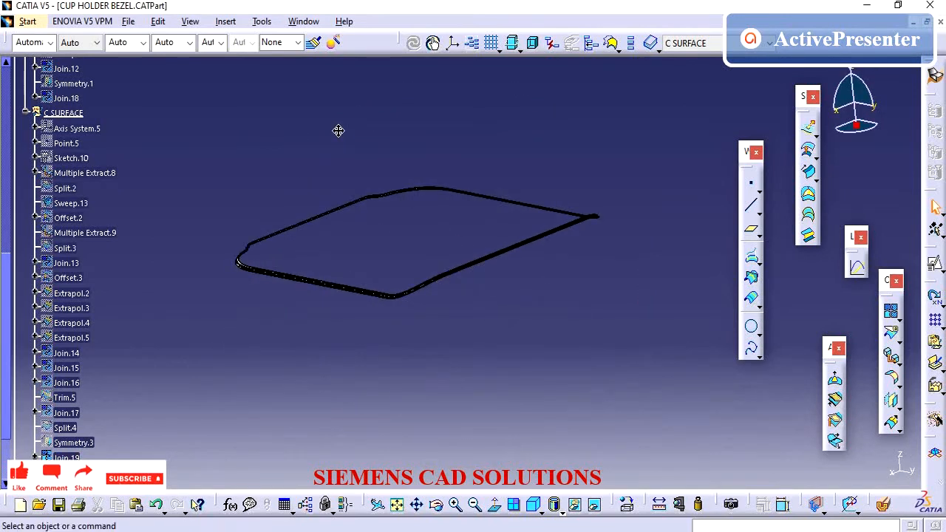
middle_drag(374, 133, 281, 168)
scroll(87, 189, up, 5)
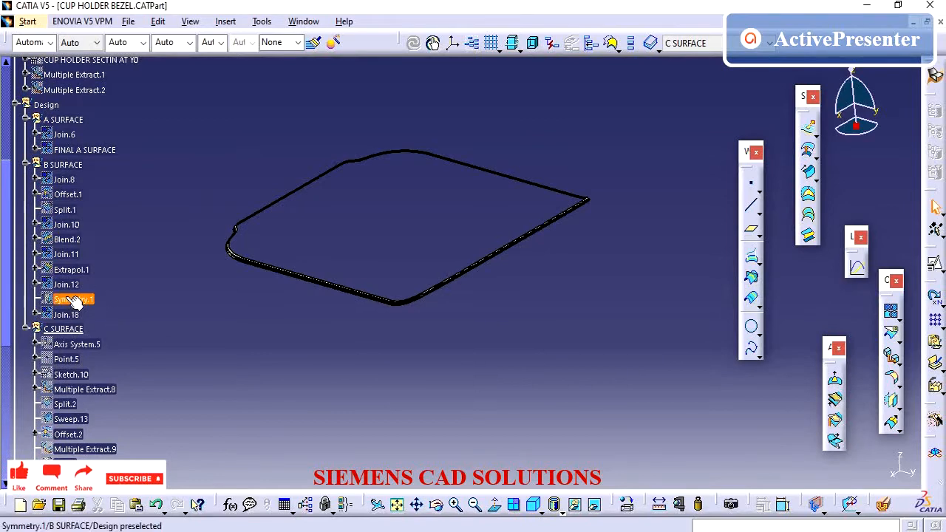
scroll(76, 300, down, 3)
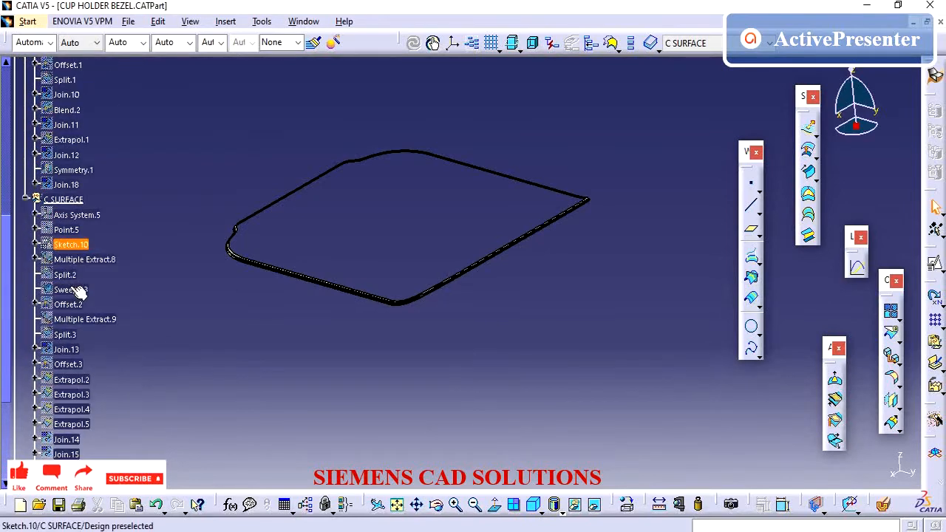
scroll(79, 292, down, 2)
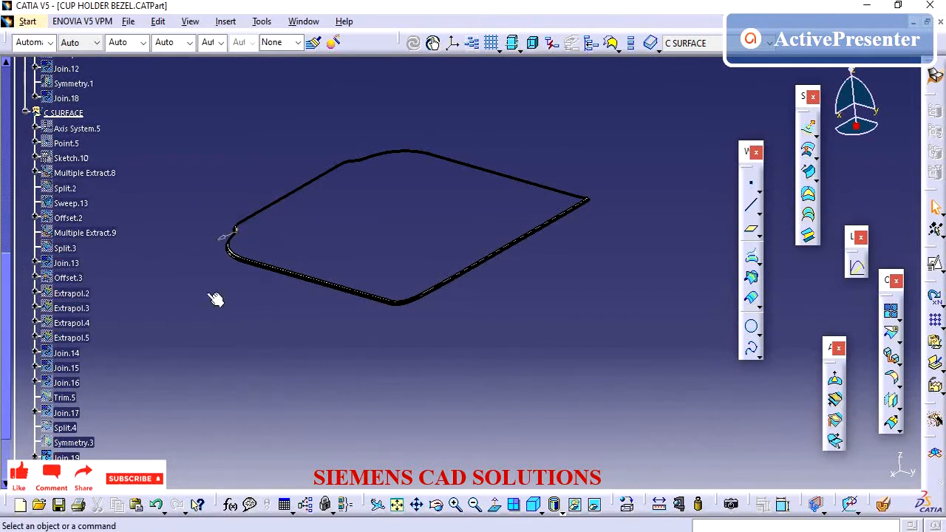
click(78, 458)
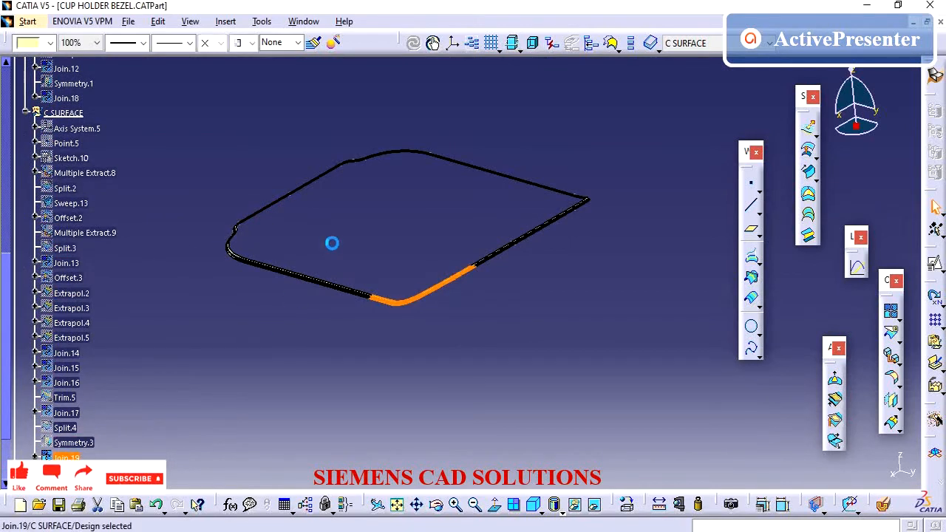
click(333, 241)
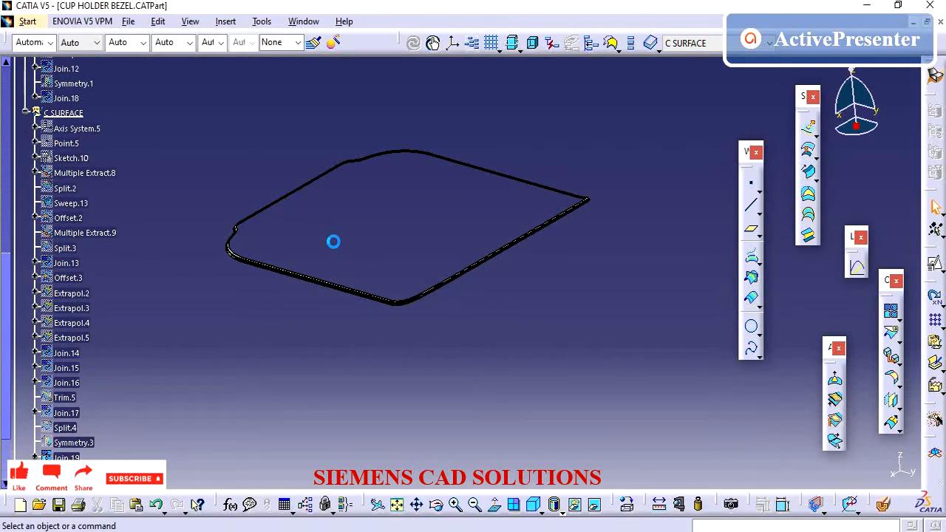
middle_drag(339, 240, 357, 241)
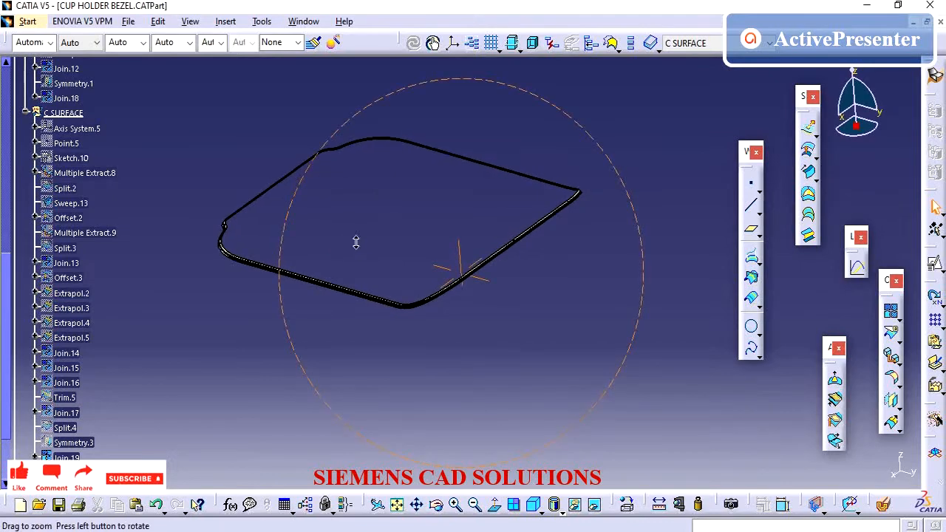
Show Join.18 of the B SURFACE set and inspect how the C surface flange meets it along the edge.
right_click(65, 98)
click(110, 143)
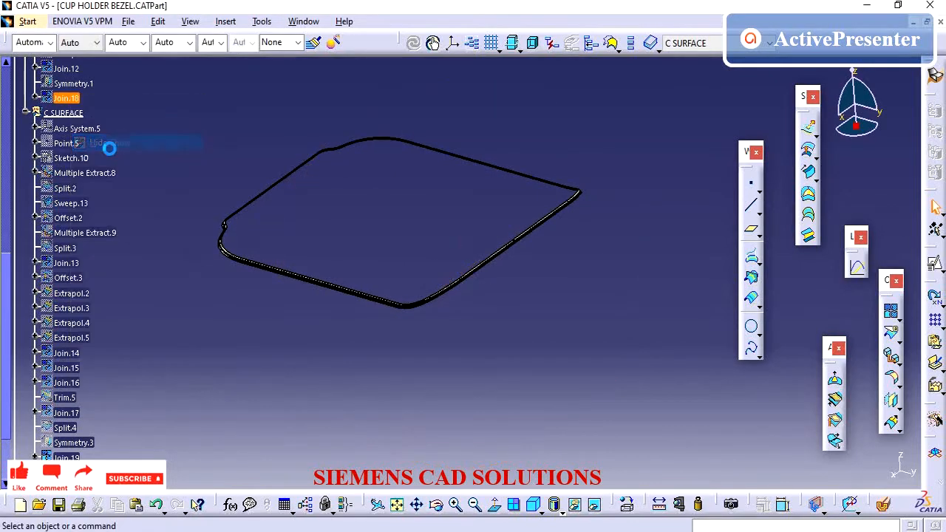
middle_drag(418, 338, 489, 96)
middle_drag(617, 279, 566, 203)
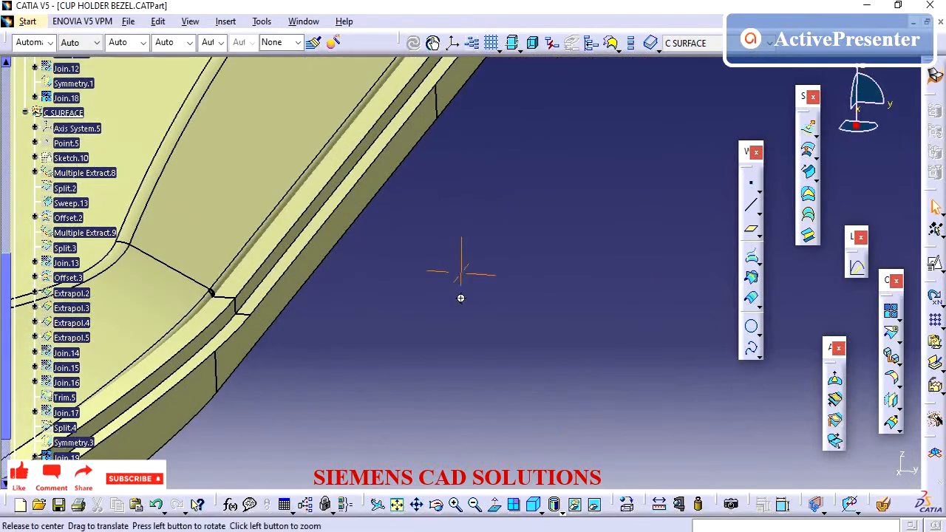
middle_drag(460, 296, 576, 200)
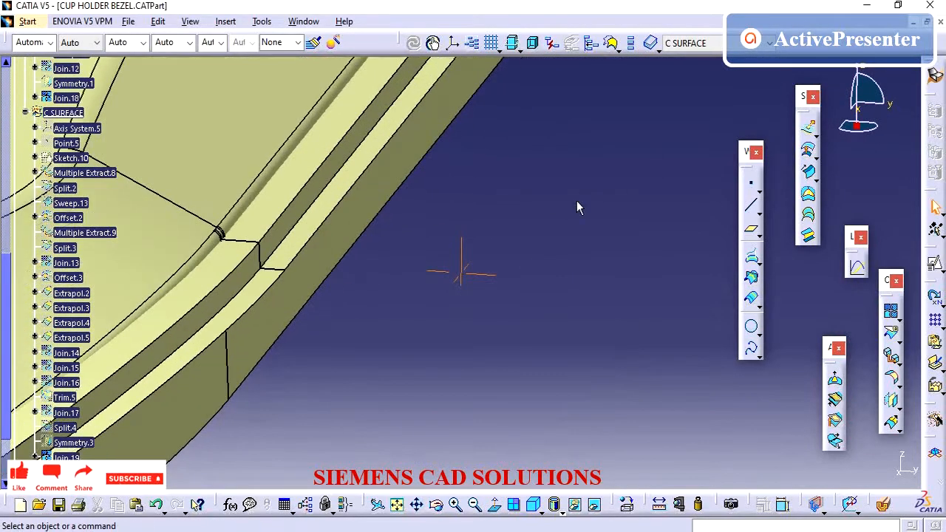
middle_drag(433, 278, 333, 309)
Show FINAL A SURFACE together with the B and C surfaces.
scroll(231, 252, up, 5)
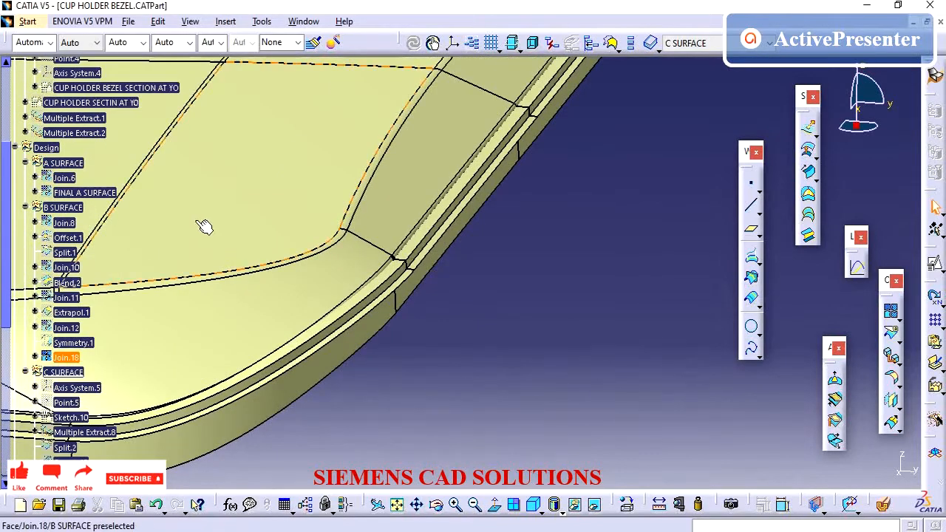
right_click(98, 192)
click(146, 237)
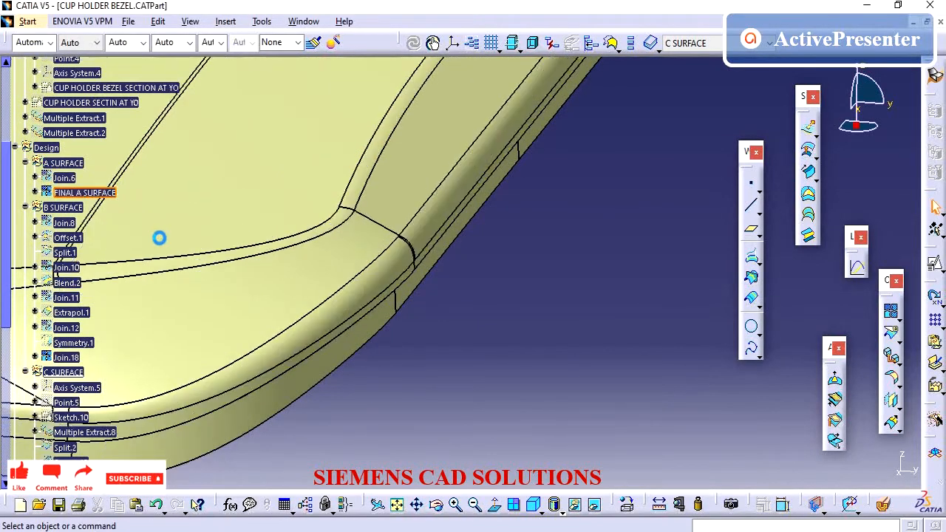
middle_drag(527, 327, 413, 336)
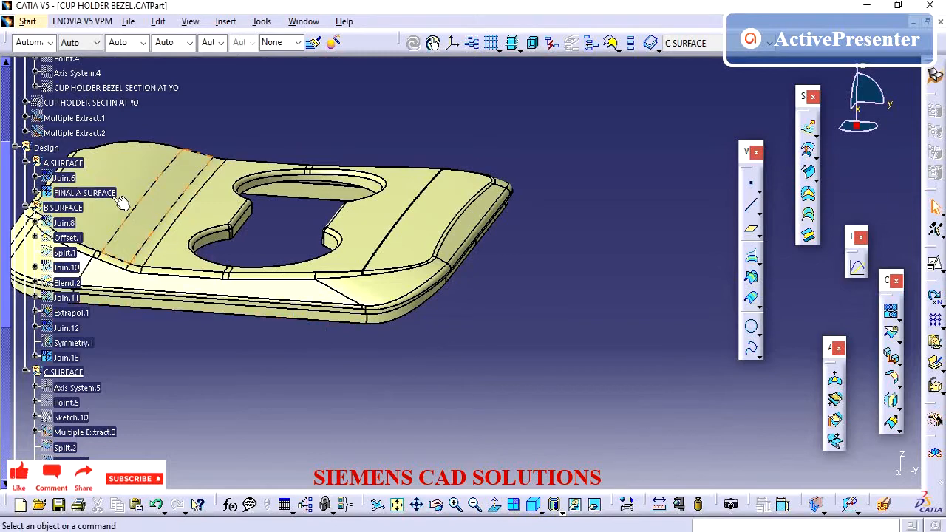
Change the colour of FINAL A SURFACE to magenta.
click(84, 192)
click(46, 42)
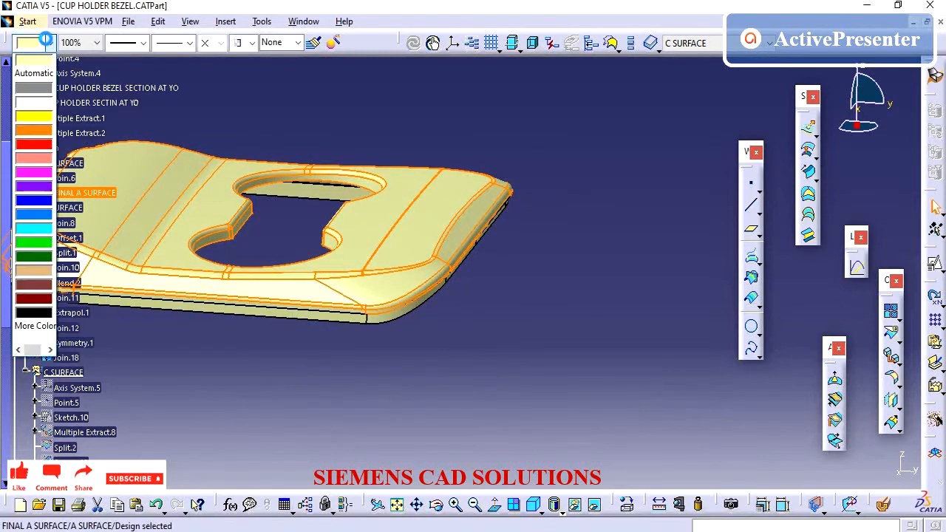
click(48, 172)
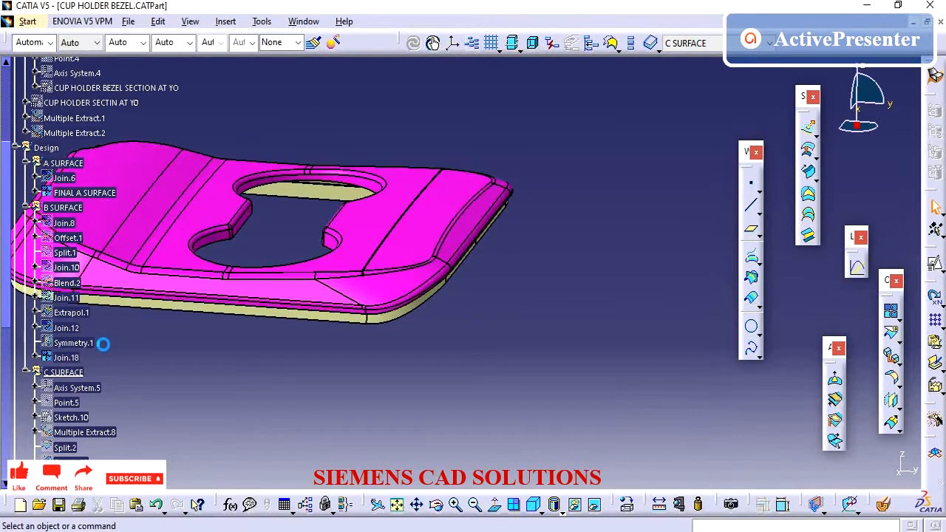
Change the colour of Join.18 in the B SURFACE set to cyan.
click(63, 358)
click(49, 42)
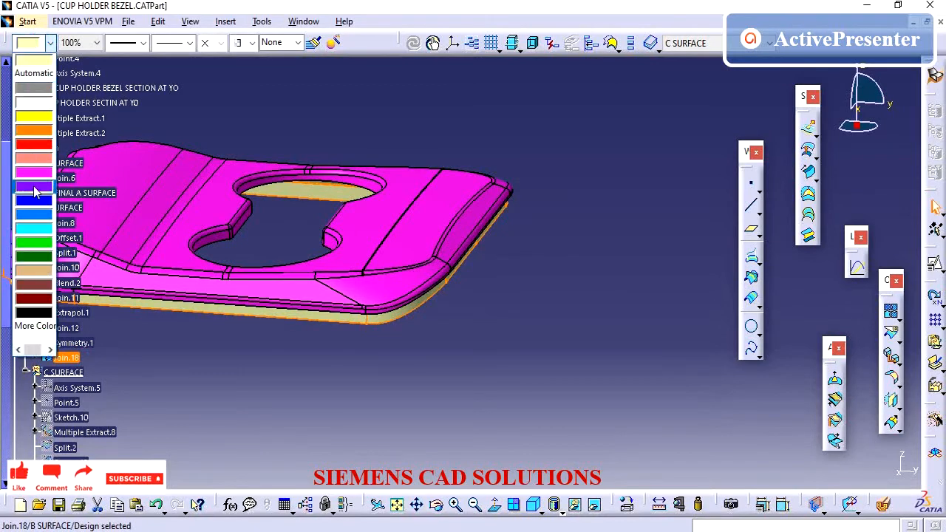
click(40, 233)
click(123, 331)
Change the colour of Join.19 in the C SURFACE set to blue.
scroll(116, 339, down, 5)
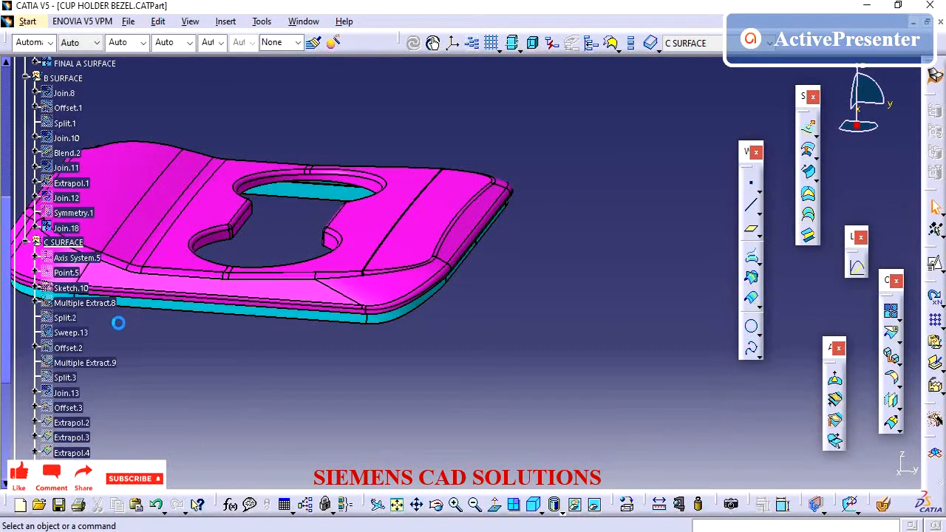
scroll(113, 407, down, 3)
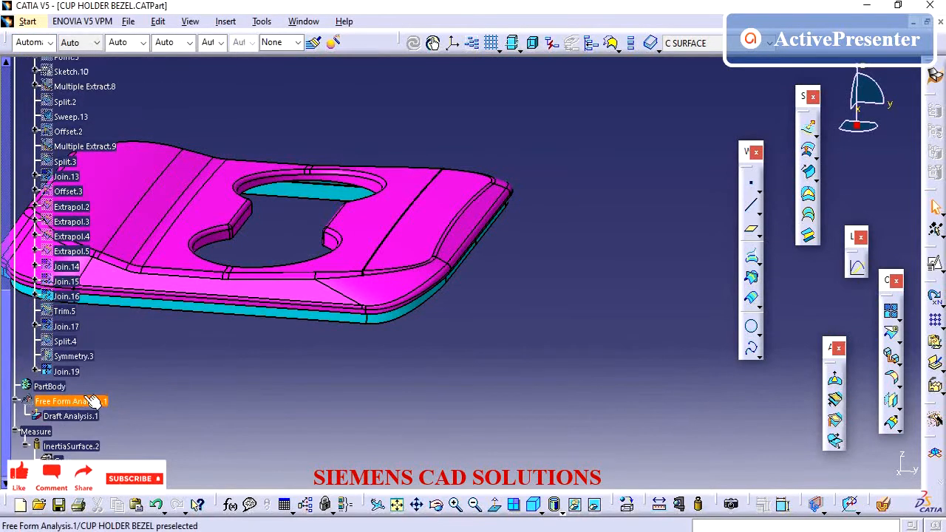
click(74, 376)
click(30, 43)
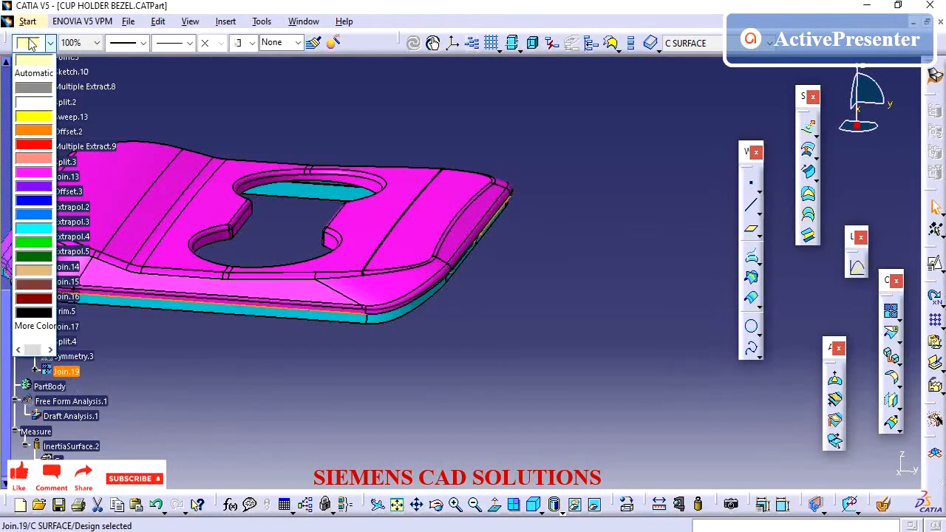
click(34, 215)
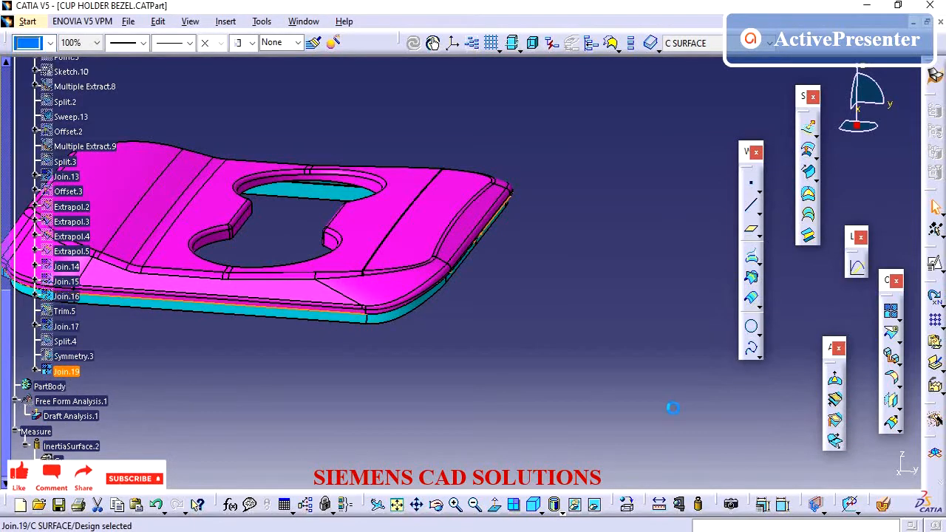
click(607, 321)
mouse_move(584, 332)
middle_down()
mouse_move(601, 308)
mouse_move(582, 313)
middle_up()
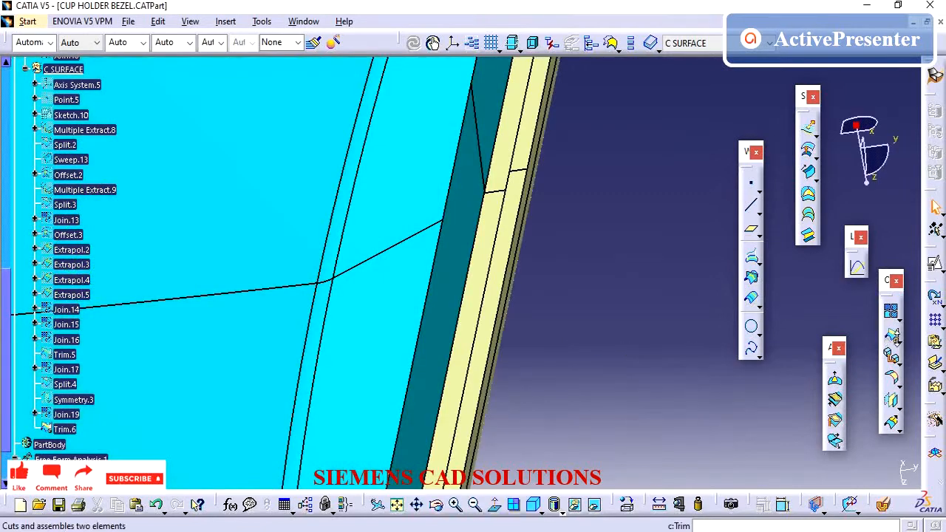
Trim Trim.6 and Join.18 against each other in Standard mode to combine the C and B surfaces.
click(891, 337)
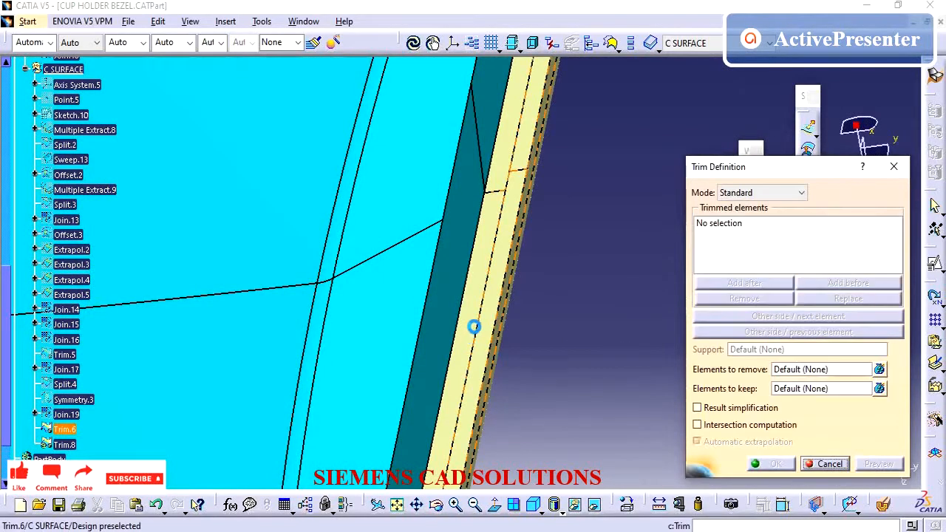
click(486, 319)
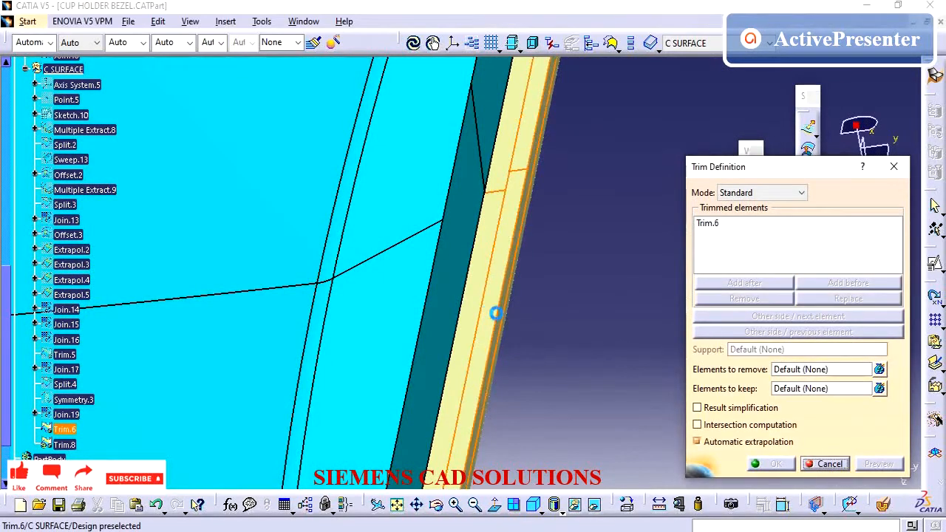
mouse_move(495, 313)
middle_down()
mouse_move(600, 312)
mouse_move(503, 310)
middle_up()
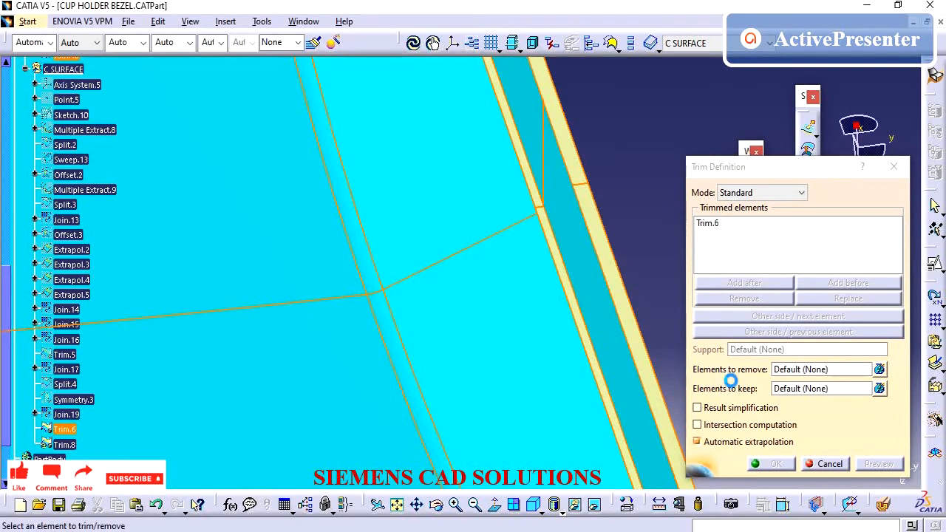
click(730, 380)
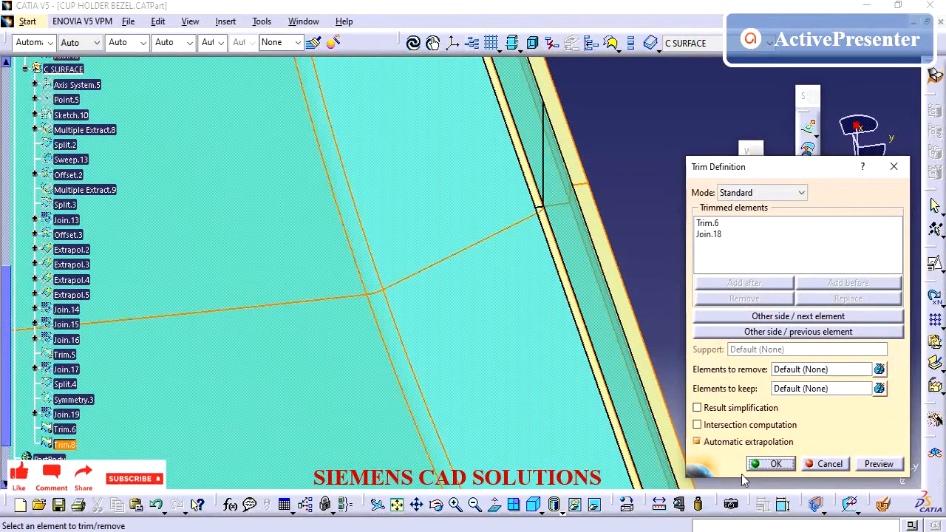
click(769, 465)
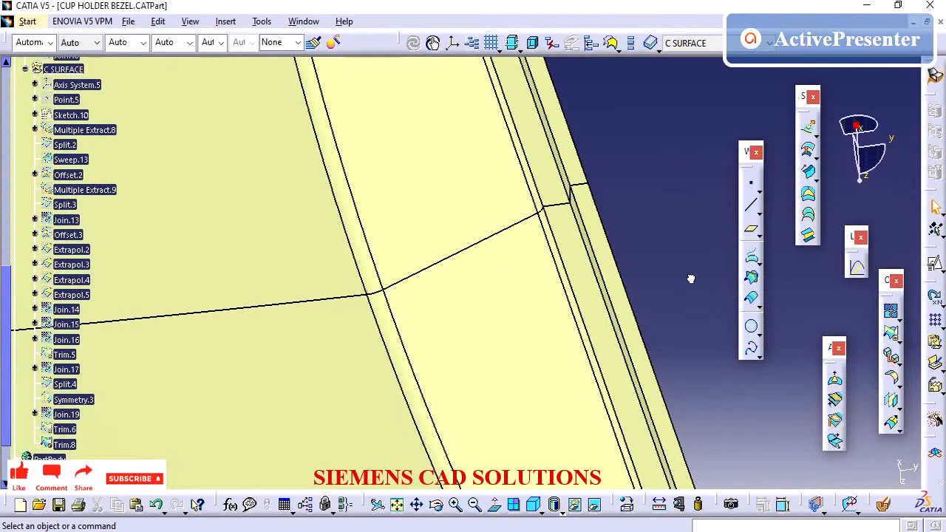
Join Trim.8 into one surface with connexity checking and a 0.001 mm merging distance.
middle_drag(691, 279, 479, 360)
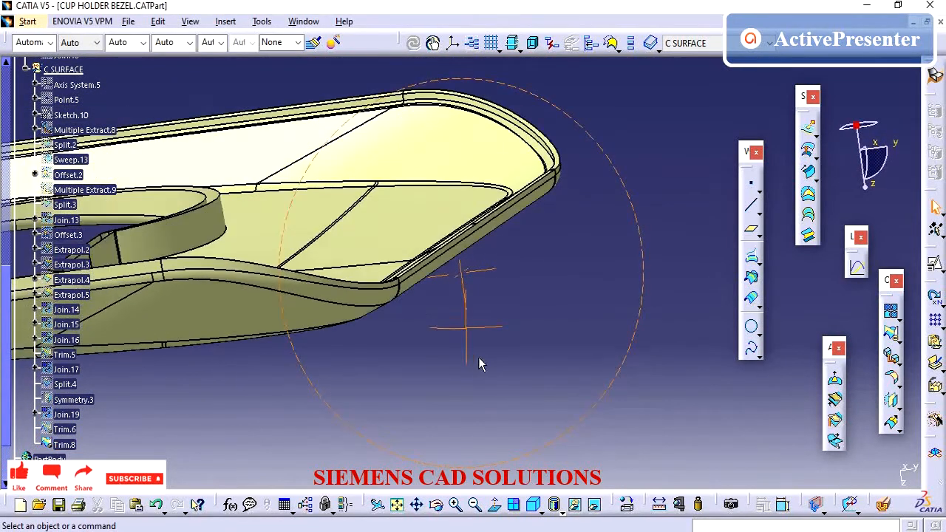
click(885, 334)
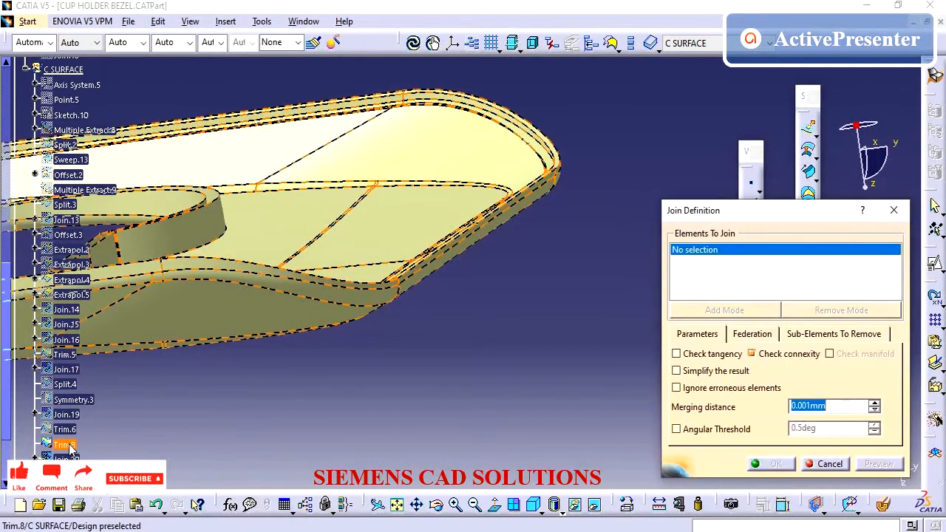
click(65, 445)
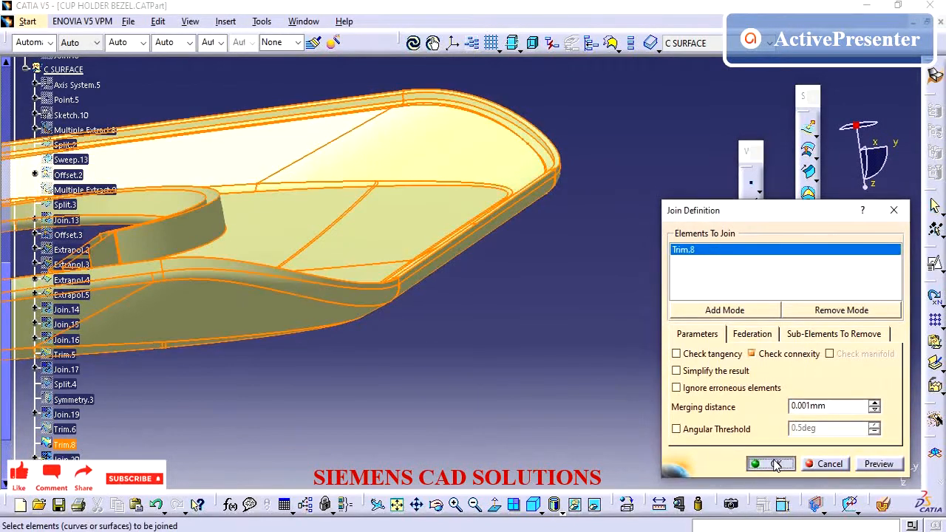
click(775, 464)
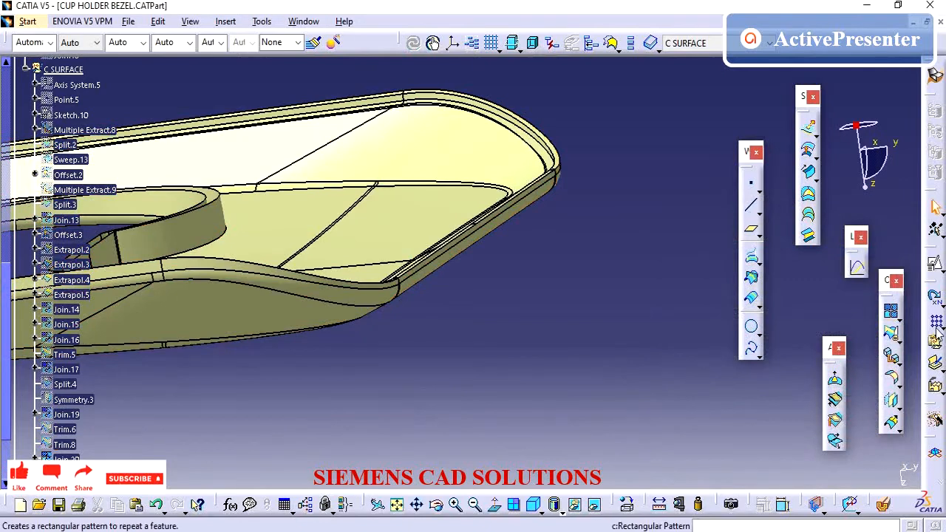
click(834, 399)
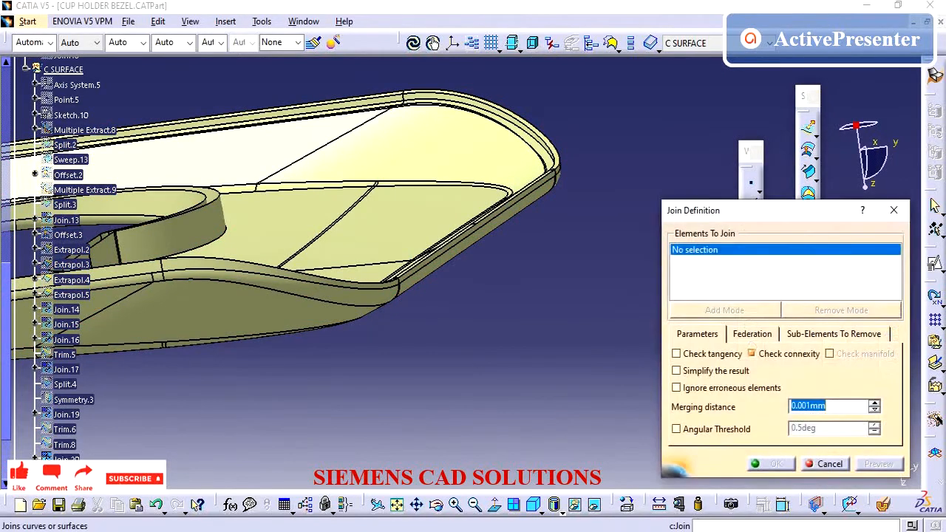
click(840, 467)
Cut the view with a section plane moved to the bezel's end and inspect the stepped flange of the joined surface.
middle_drag(556, 280, 598, 372)
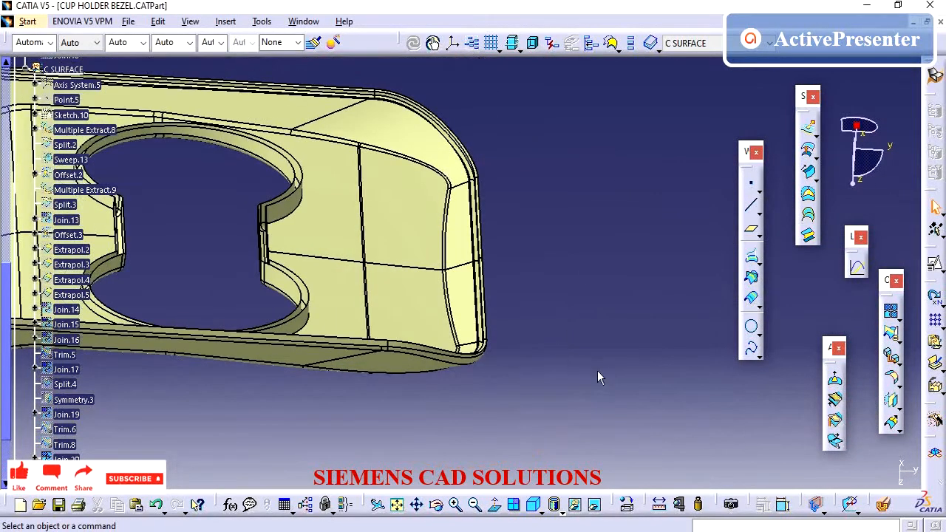
click(883, 505)
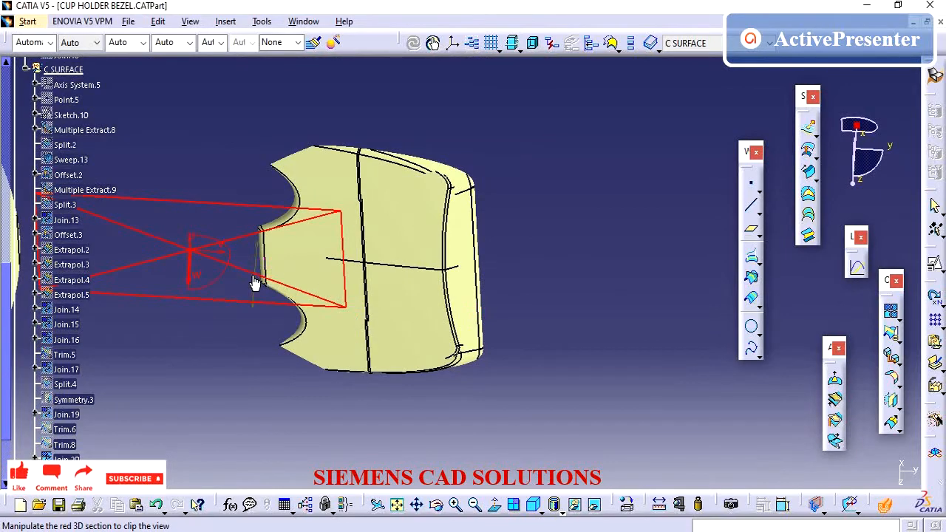
drag(251, 271, 299, 146)
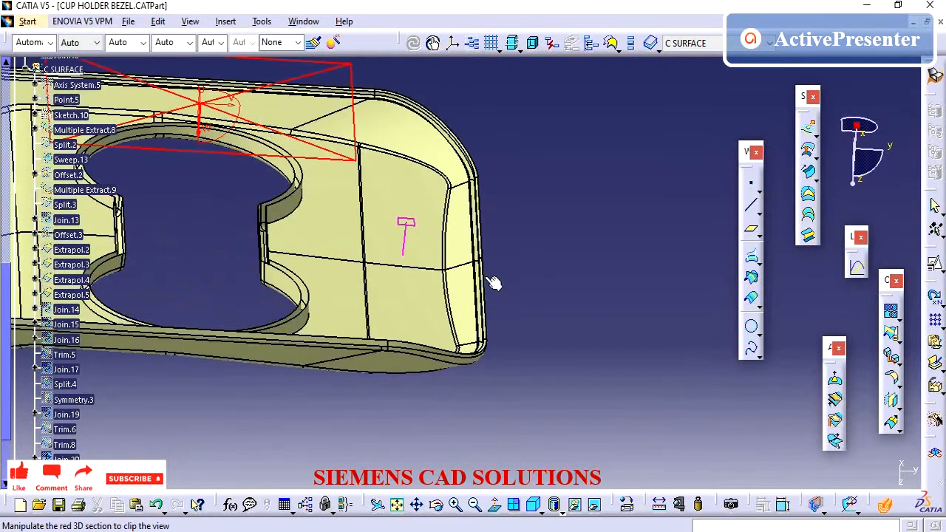
middle_drag(483, 292, 506, 287)
mouse_move(519, 221)
middle_down()
mouse_move(534, 256)
mouse_move(515, 338)
mouse_move(534, 300)
mouse_move(562, 287)
mouse_move(571, 263)
mouse_move(559, 281)
mouse_move(560, 251)
mouse_move(551, 335)
mouse_move(580, 291)
mouse_move(612, 310)
mouse_move(596, 306)
mouse_move(600, 248)
middle_up()
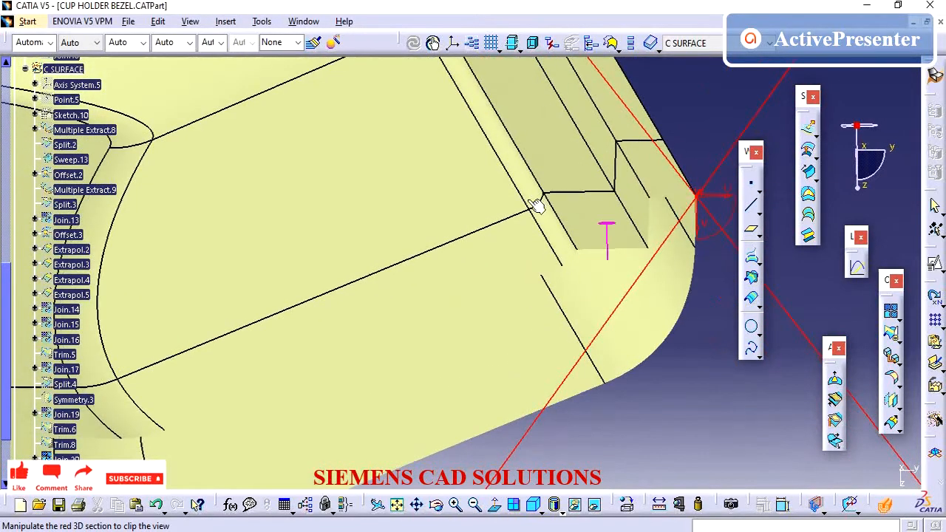
middle_drag(613, 285, 599, 281)
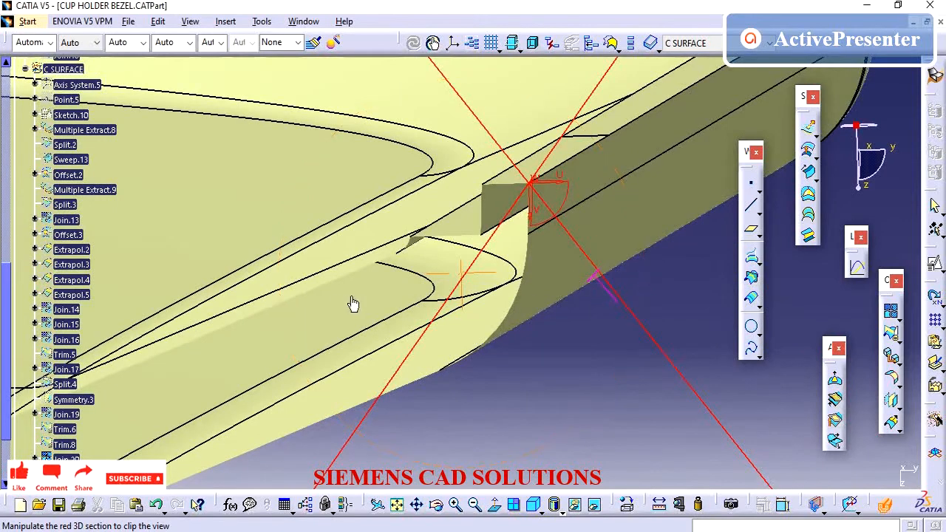
Show CUP HOLDER BEZEL SECTION AT YO and compare its profile with the stepped flange of the joined surface.
scroll(274, 330, up, 6)
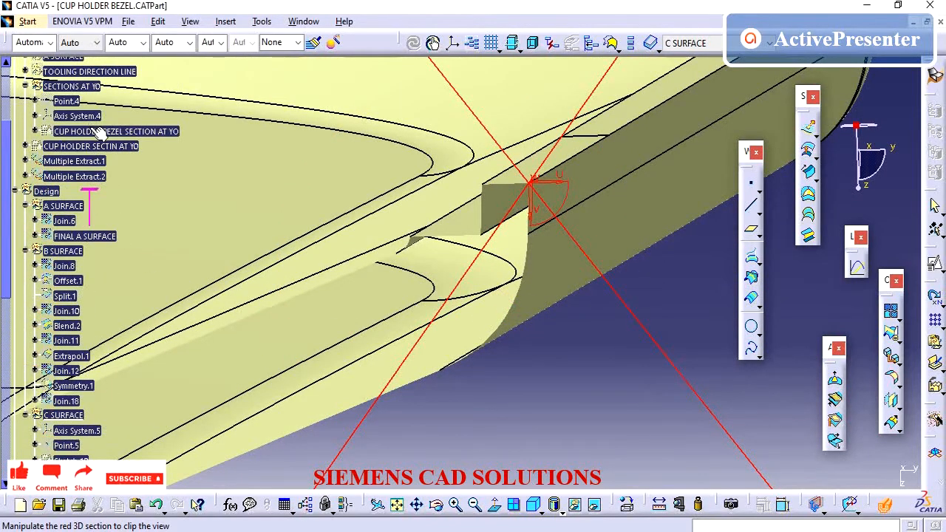
right_click(98, 132)
click(133, 176)
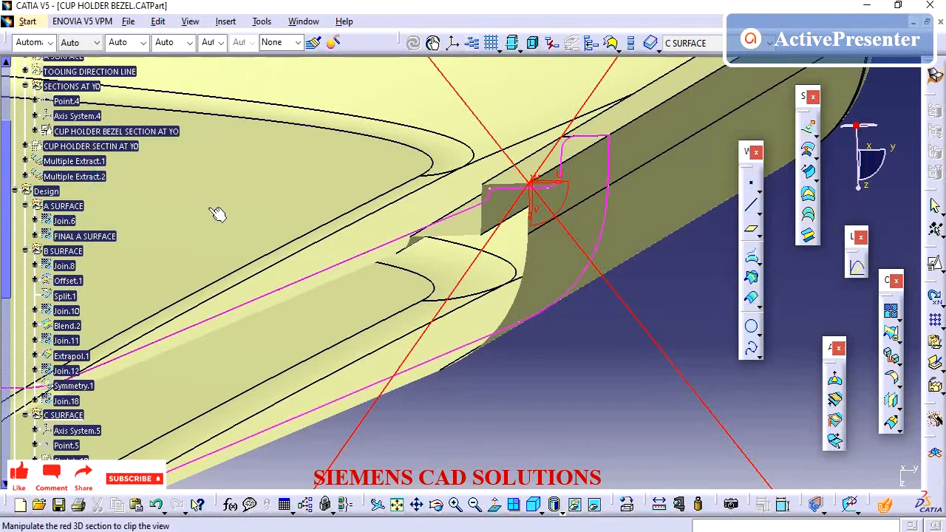
middle_drag(629, 298, 642, 313)
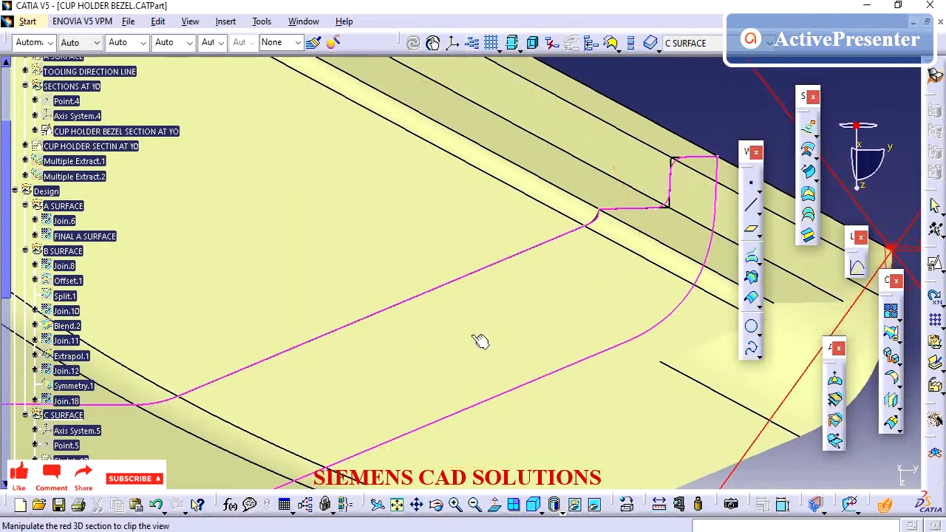
middle_drag(481, 340, 545, 261)
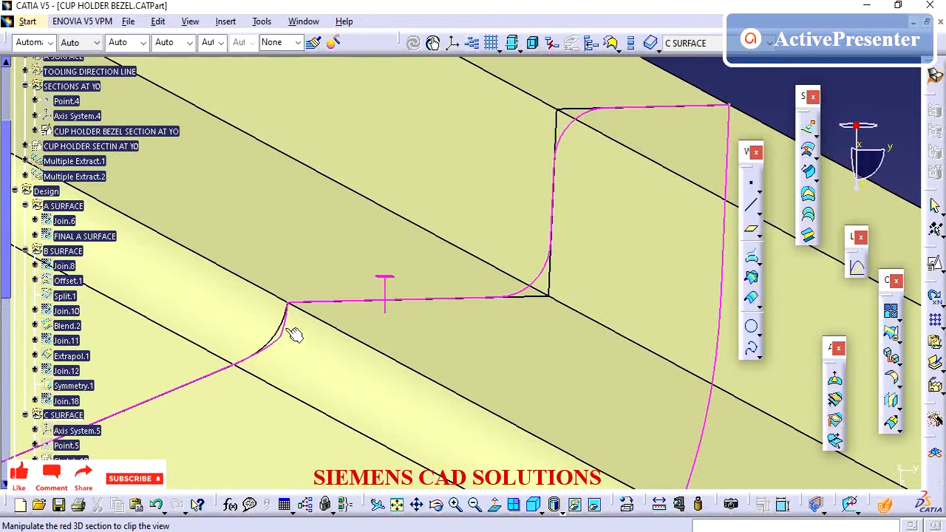
middle_drag(360, 360, 498, 400)
Measure the minimum distance between the section sketch's curve and the Trim.8 curve at the fillet below the flange step.
click(658, 505)
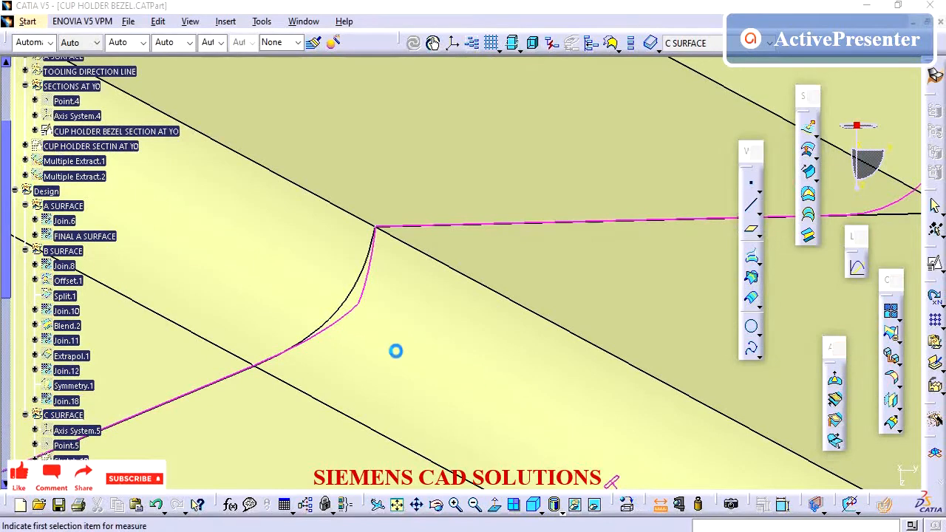
click(355, 308)
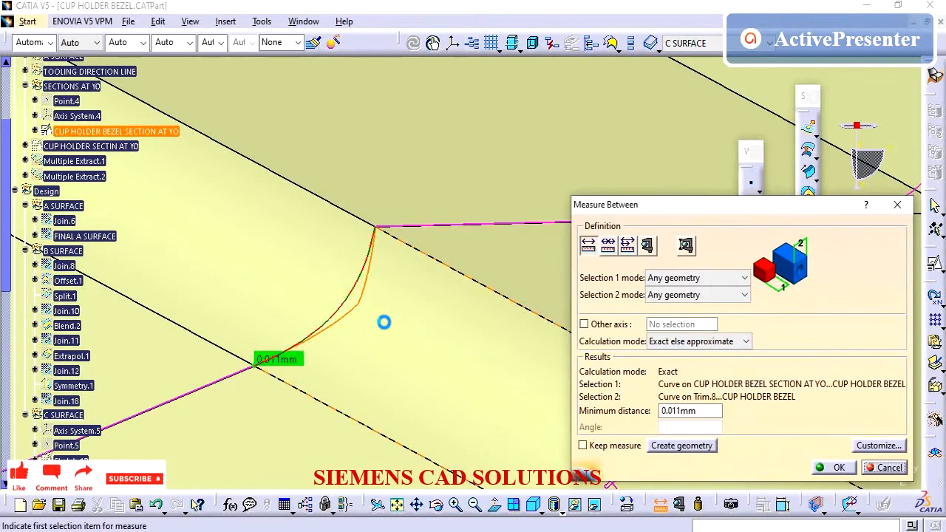
drag(698, 415, 606, 415)
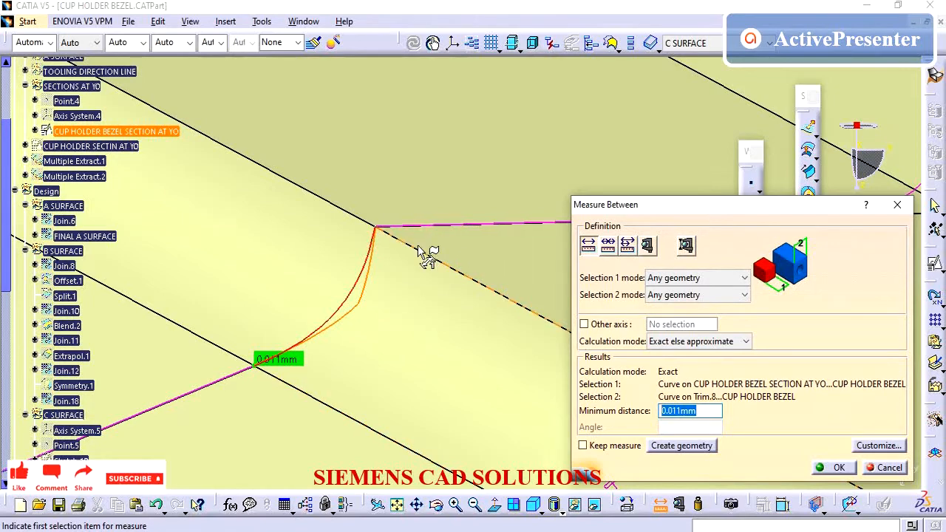
middle_drag(427, 255, 383, 270)
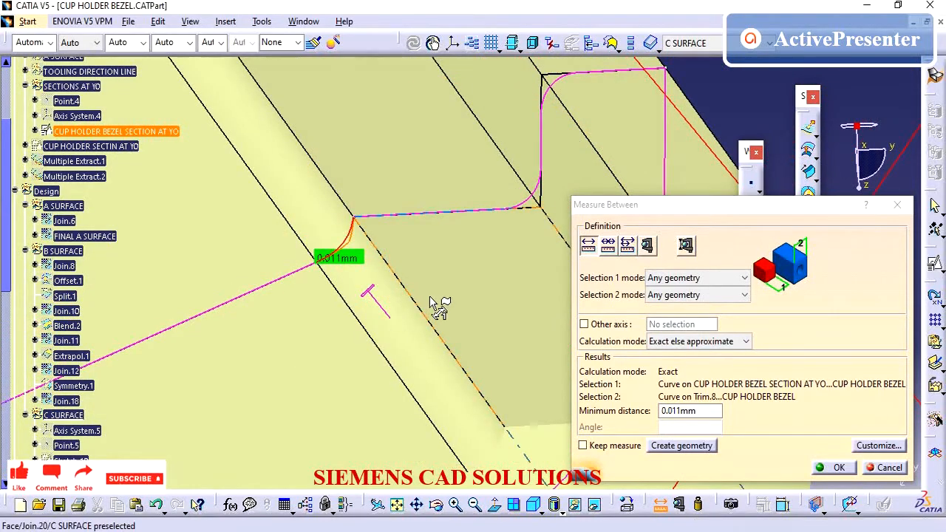
click(886, 468)
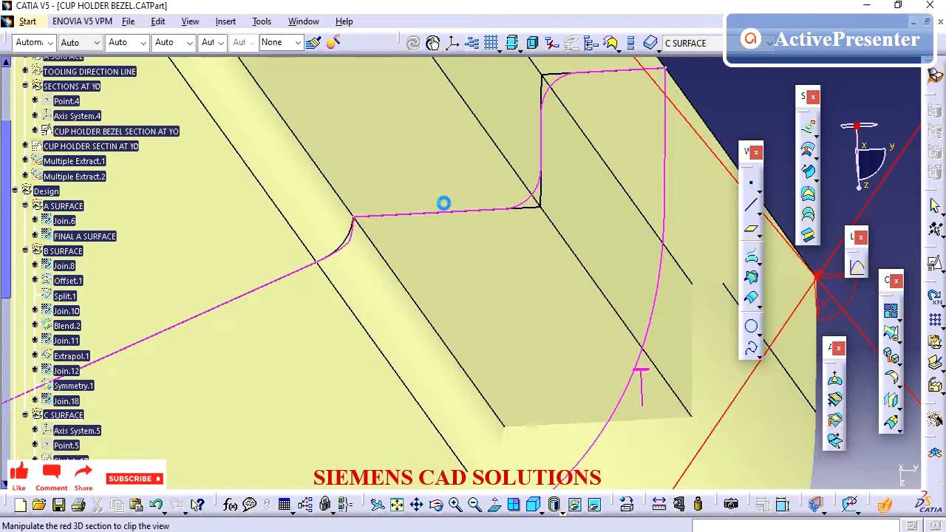
Measure the minimum distance and angle between the section sketch's inner line and the Join.18 surface.
middle_drag(443, 203, 506, 310)
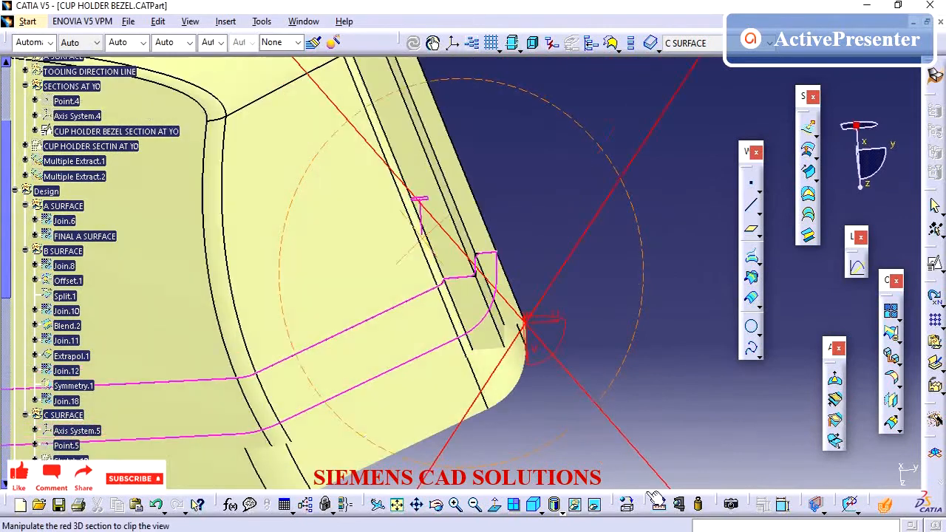
click(644, 503)
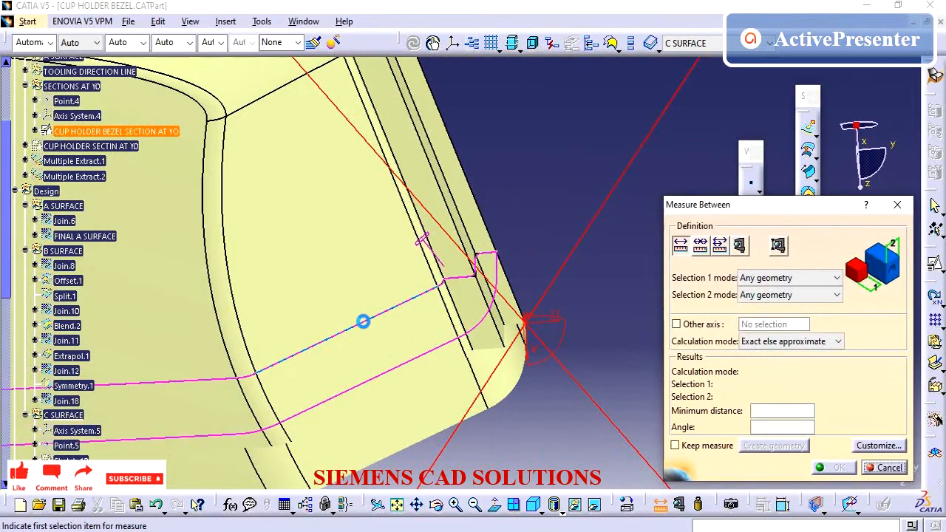
click(362, 321)
click(417, 342)
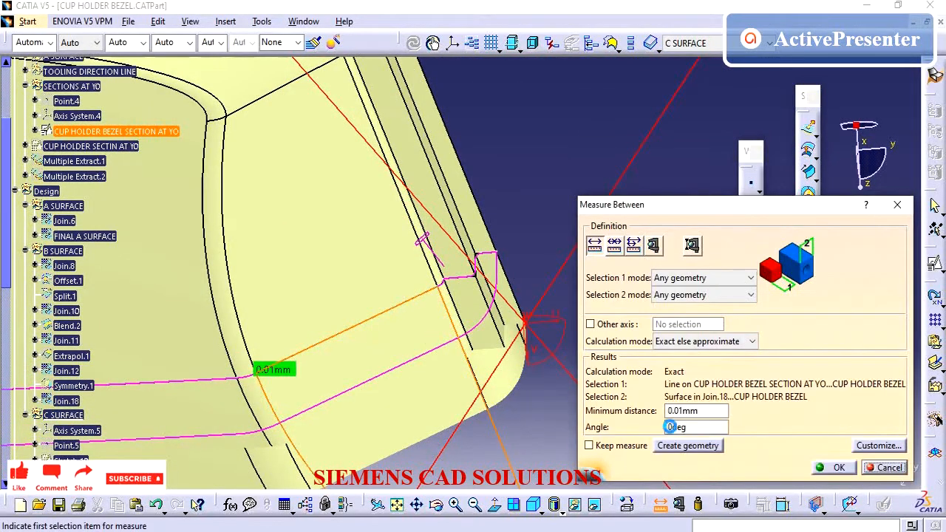
click(886, 467)
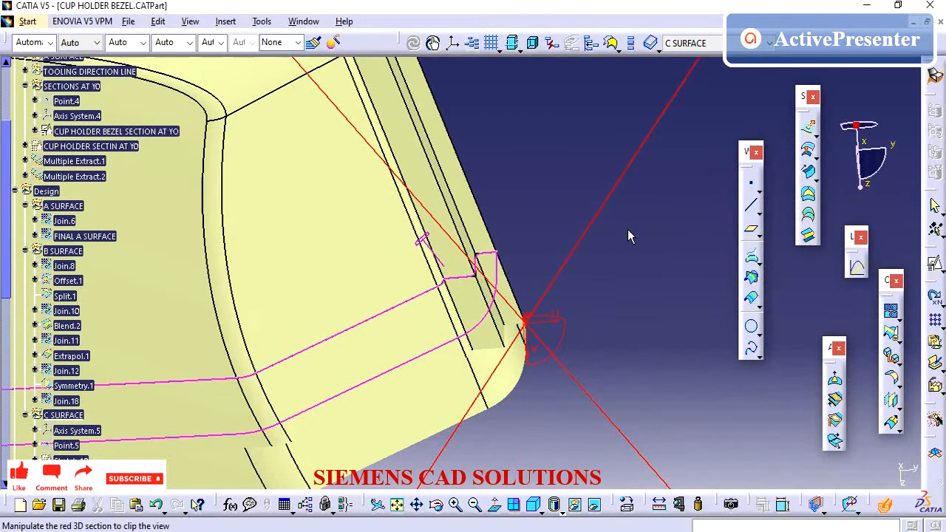
Examine how the section sketch matches the surface flange around the cup opening and along its bottom edges.
middle_drag(603, 231, 399, 274)
middle_drag(462, 328, 522, 300)
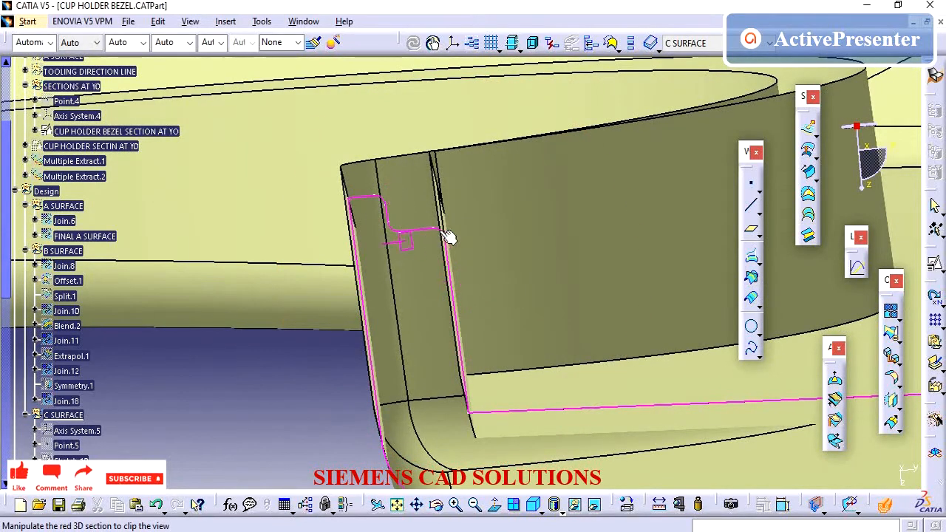
middle_drag(472, 258, 464, 265)
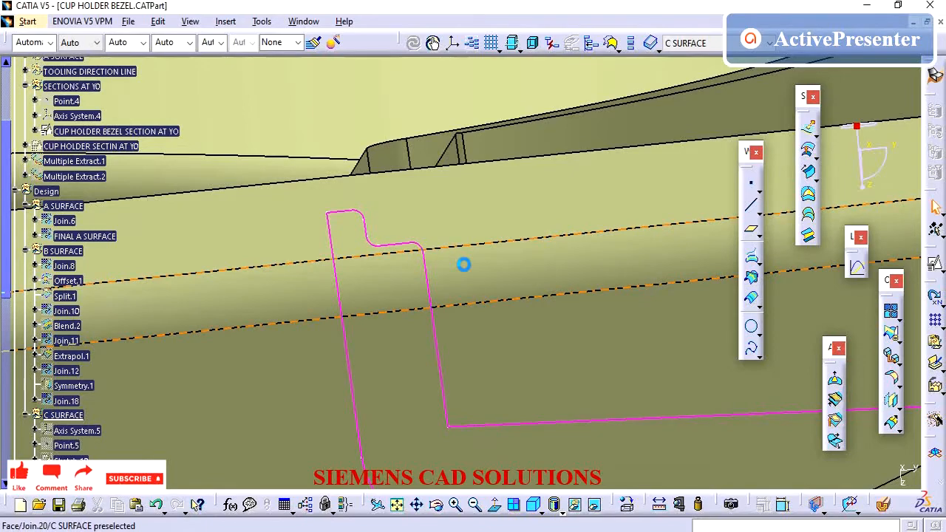
middle_drag(423, 268, 440, 248)
middle_drag(441, 433, 396, 339)
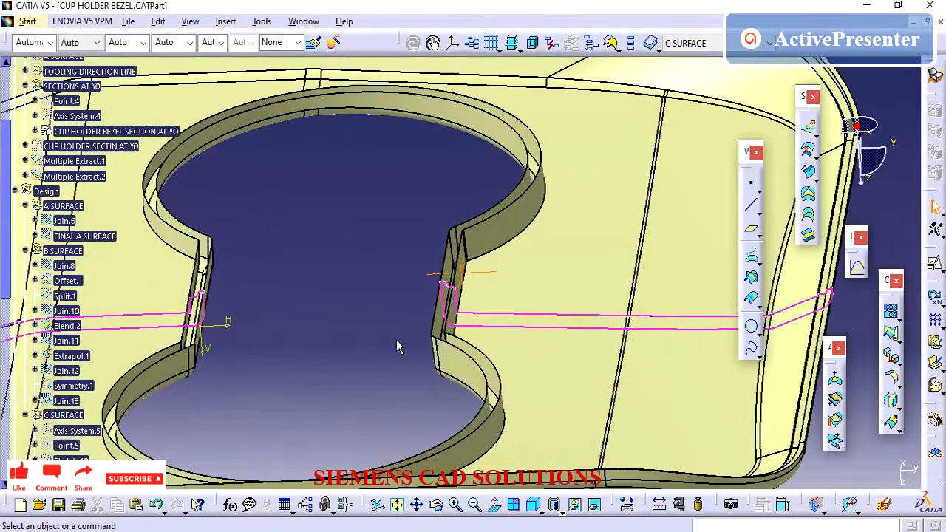